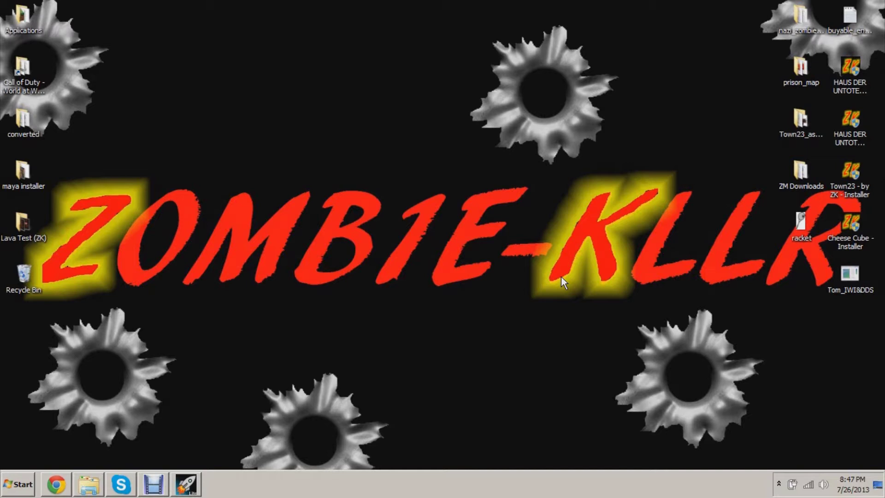
Step: Read through the forum tutorial on porting BO guns to WAW, covering its raw file downloads and METHOD instructions
{"action": "left_click", "coordinate": [69, 480]}
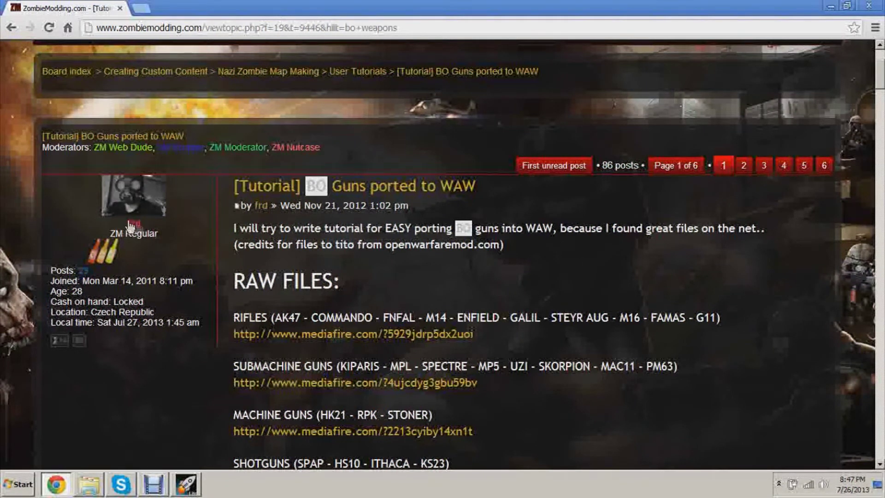
{"action": "scroll", "coordinate": [693, 300], "scroll_direction": "down", "scroll_amount": 3}
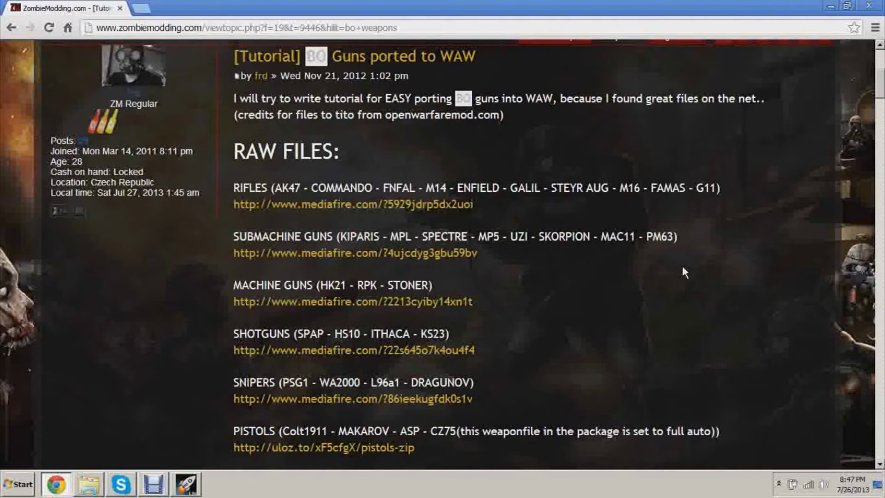
{"action": "scroll", "coordinate": [683, 277], "scroll_direction": "down", "scroll_amount": 1}
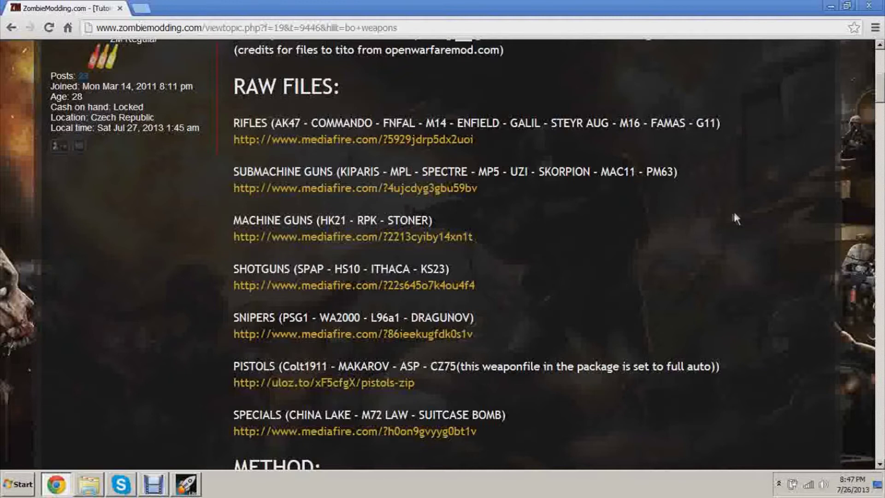
{"action": "scroll", "coordinate": [732, 213], "scroll_direction": "down", "scroll_amount": 1}
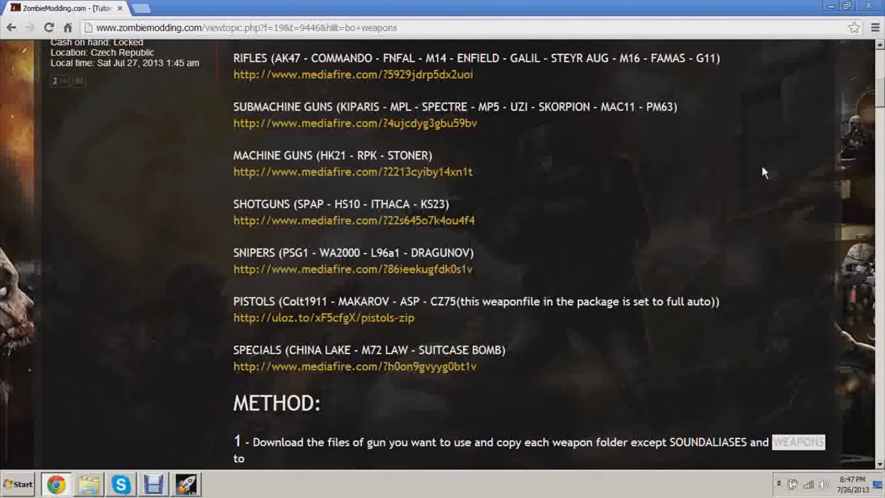
{"action": "scroll", "coordinate": [762, 171], "scroll_direction": "down", "scroll_amount": 5}
{"action": "scroll", "coordinate": [807, 134], "scroll_direction": "down", "scroll_amount": 15}
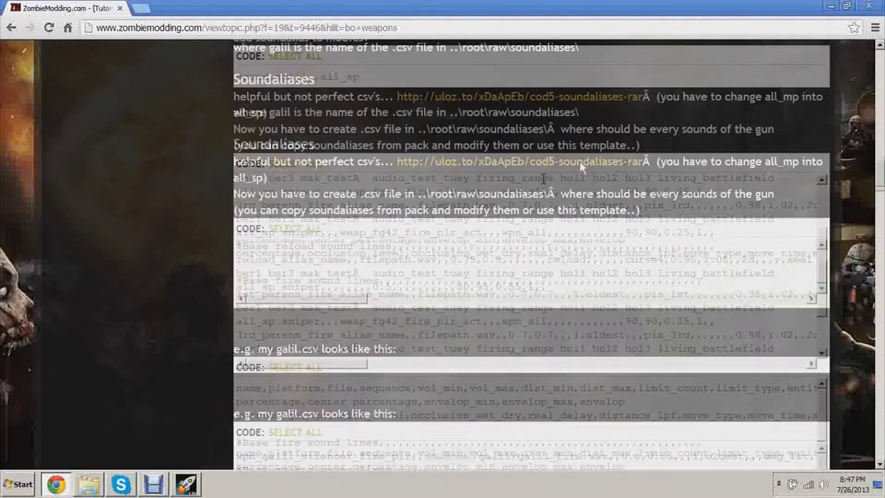
{"action": "scroll", "coordinate": [853, 171], "scroll_direction": "up", "scroll_amount": 15}
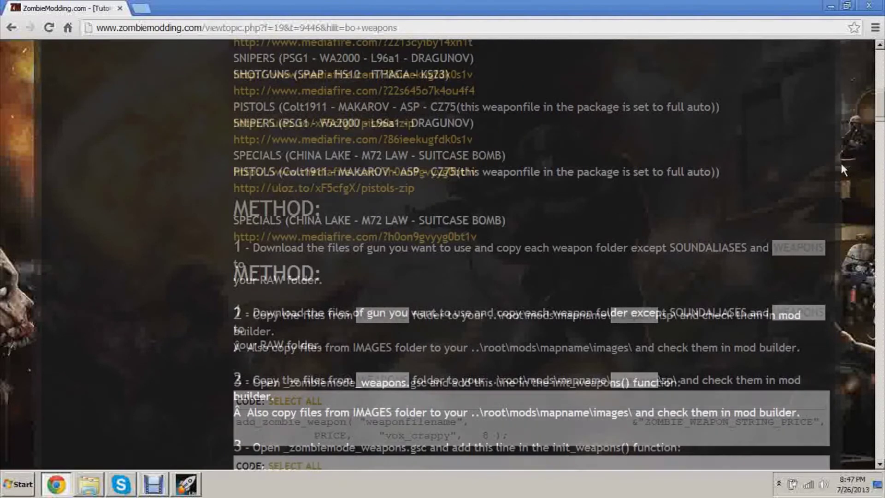
{"action": "scroll", "coordinate": [842, 170], "scroll_direction": "down", "scroll_amount": 2}
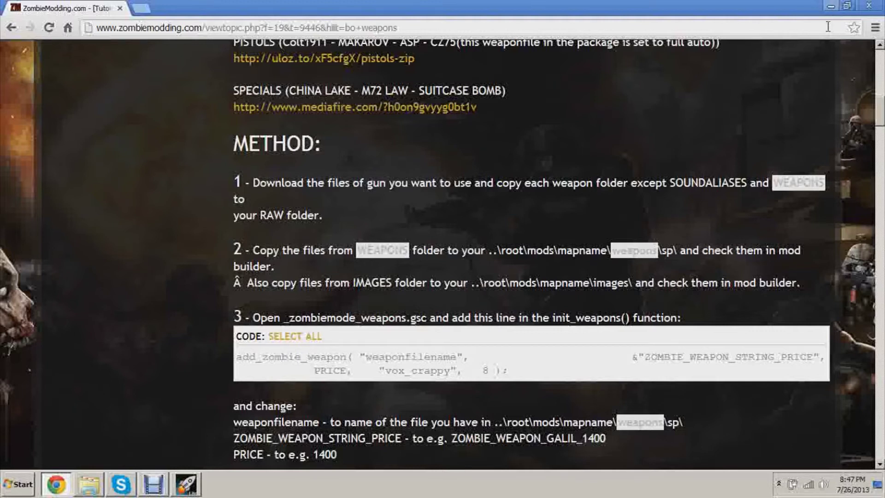
{"action": "scroll", "coordinate": [827, 27], "scroll_direction": "up", "scroll_amount": 3}
{"action": "left_click", "coordinate": [831, 6]}
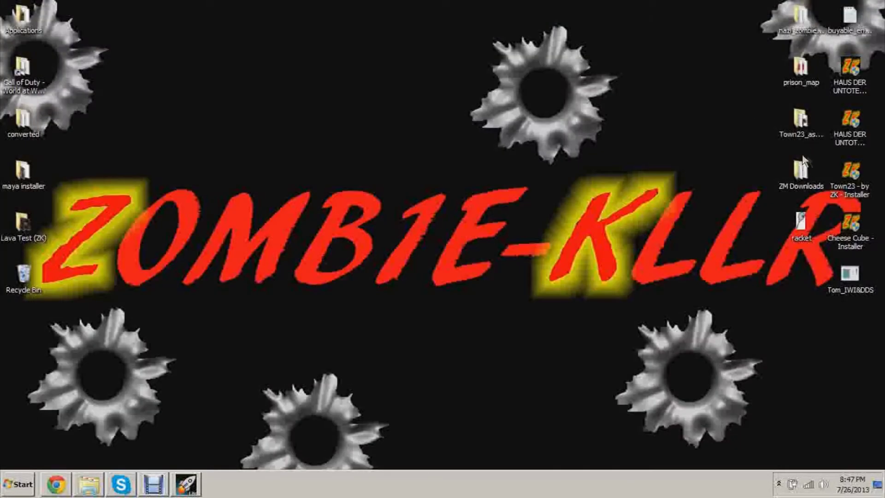
Step: Copy the aug and enfield folders from ZM Downloads onto the desktop
{"action": "left_click", "coordinate": [89, 484]}
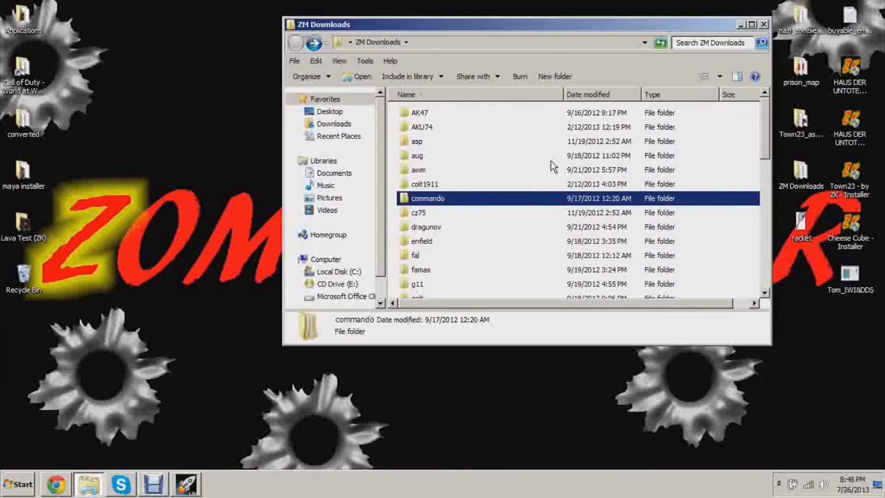
{"action": "left_click", "coordinate": [422, 156]}
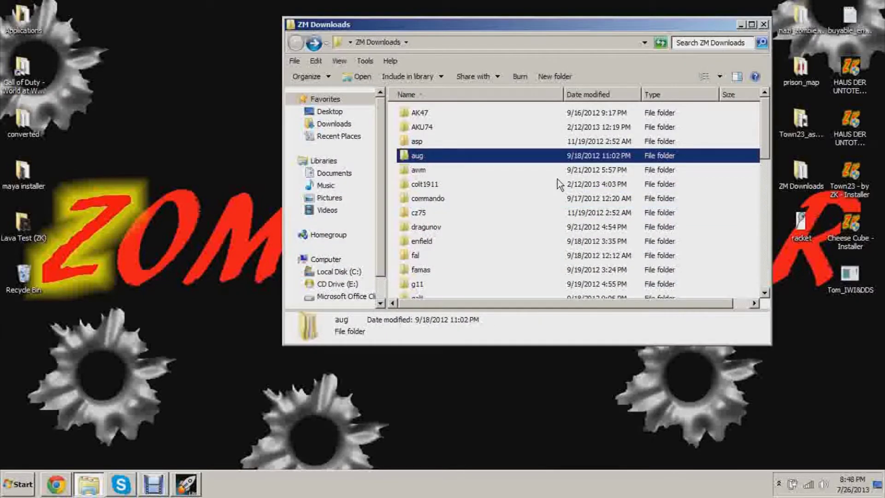
{"action": "left_click", "coordinate": [443, 242], "text": "ctrl"}
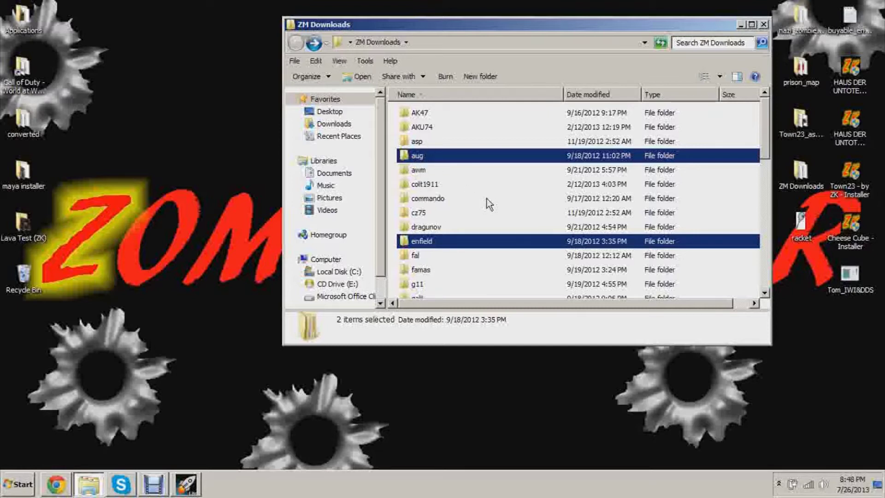
{"action": "left_click", "coordinate": [427, 204]}
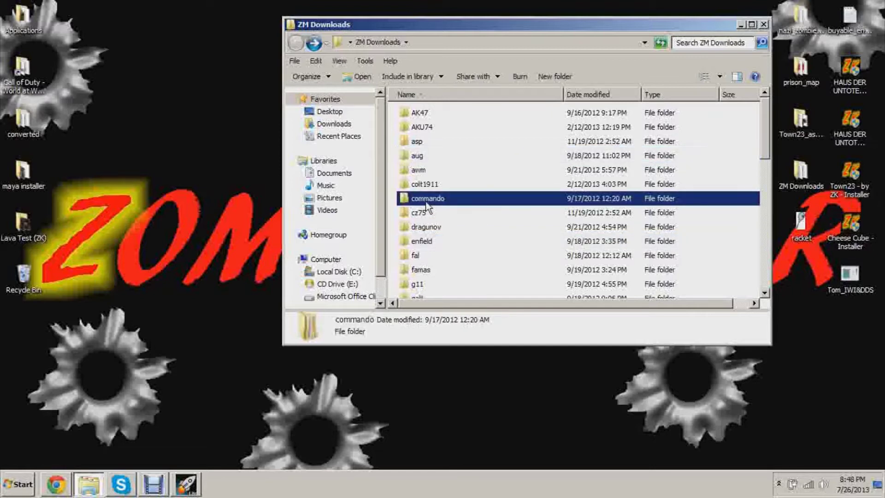
{"action": "left_click", "coordinate": [431, 241]}
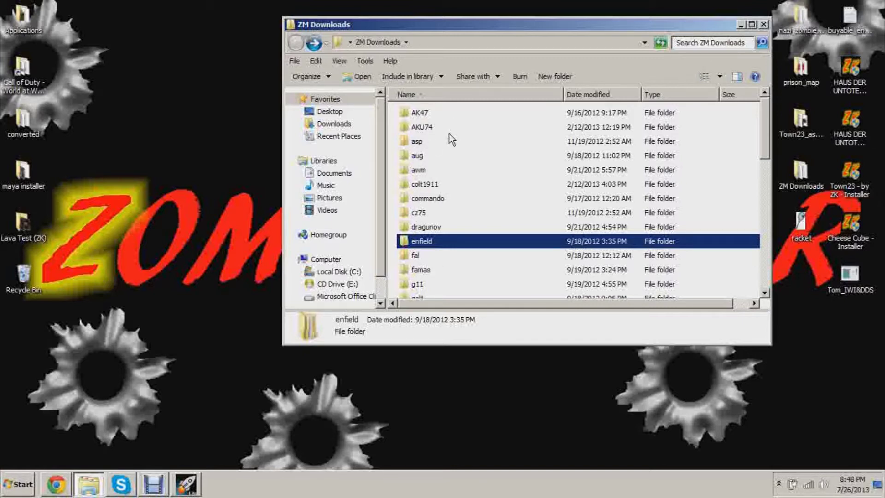
{"action": "left_click", "coordinate": [422, 156], "text": "ctrl"}
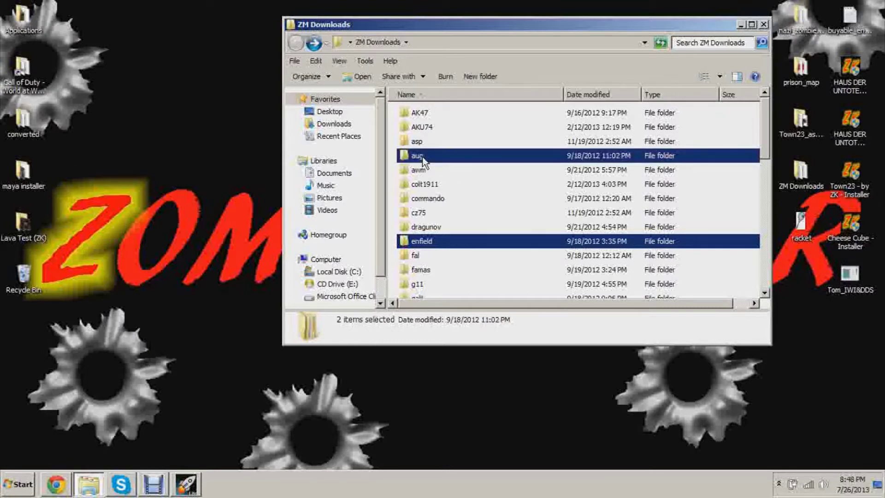
{"action": "right_click", "coordinate": [433, 158]}
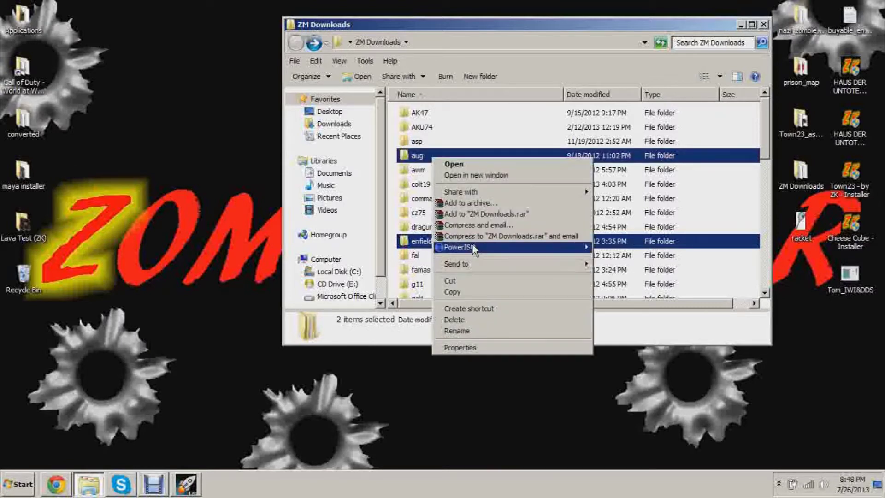
{"action": "left_click", "coordinate": [475, 283]}
{"action": "left_click", "coordinate": [764, 25]}
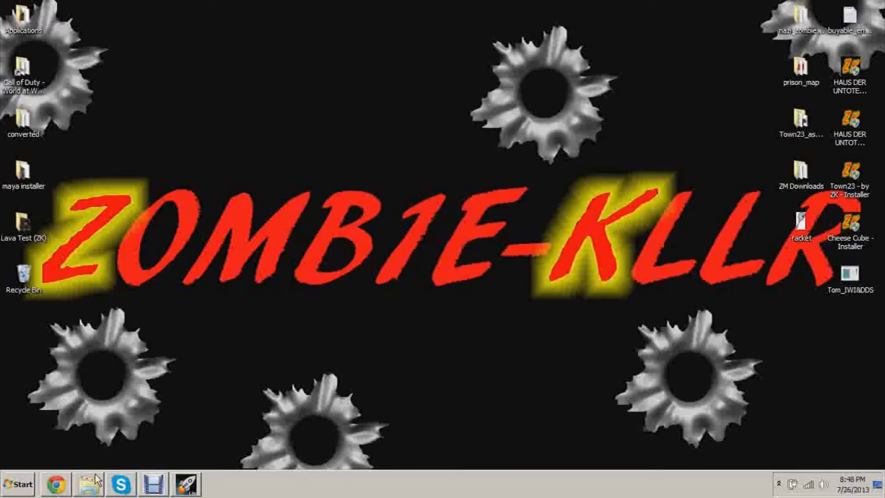
{"action": "right_click", "coordinate": [254, 271]}
{"action": "left_click", "coordinate": [297, 318]}
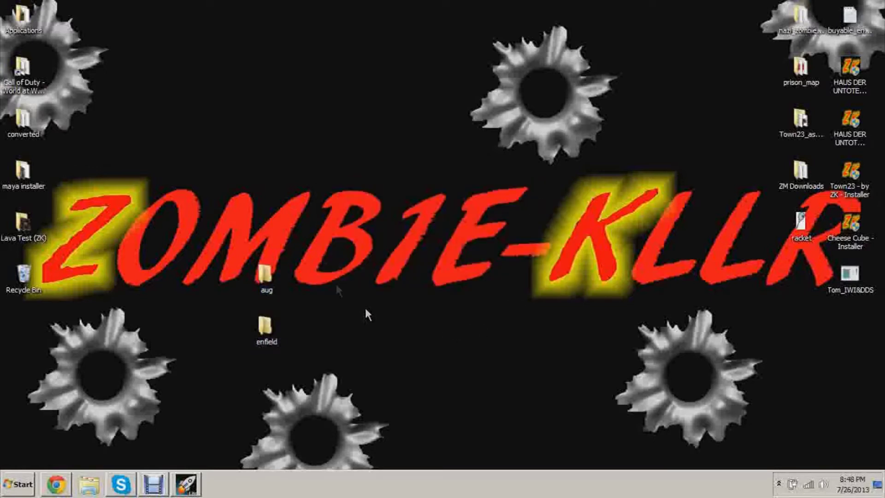
Step: Open the aug folder on the desktop and select its images folder
{"action": "double_click", "coordinate": [265, 275]}
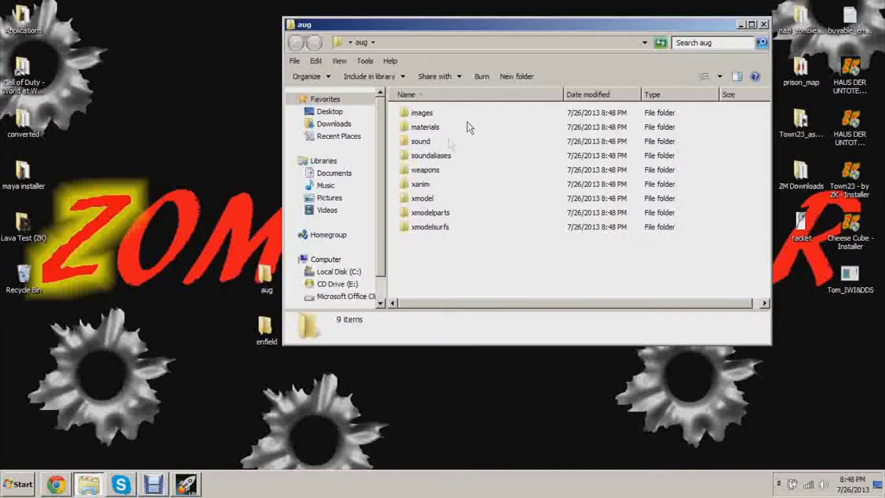
{"action": "left_click", "coordinate": [422, 112]}
{"action": "left_click", "coordinate": [425, 127], "text": "ctrl"}
{"action": "left_click", "coordinate": [420, 141], "text": "ctrl"}
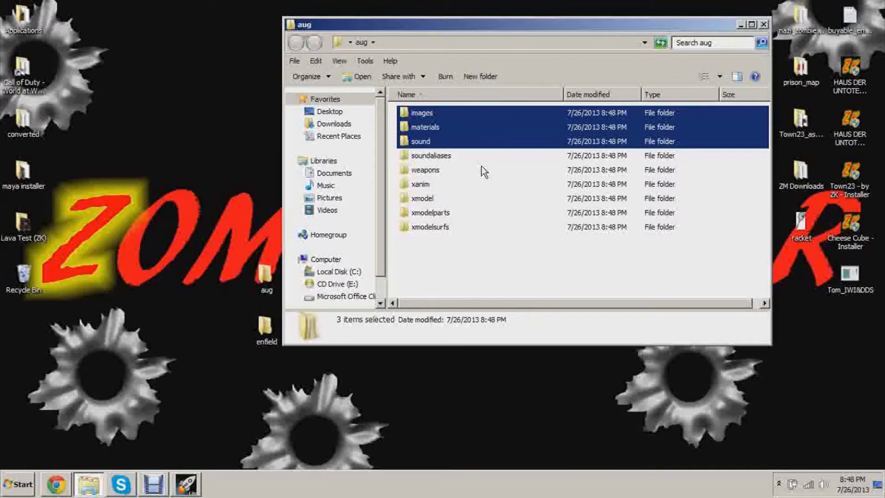
{"action": "left_click", "coordinate": [434, 119]}
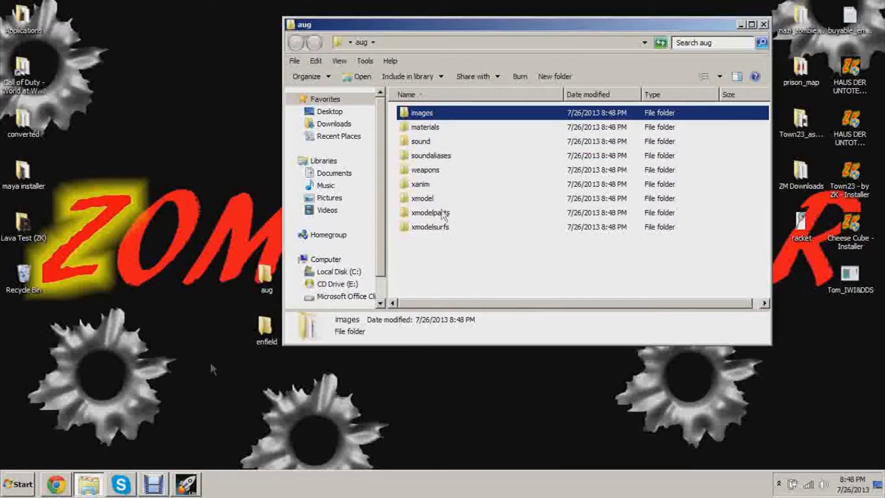
Step: Check the tutorial's METHOD section for which weapon folders belong in the raw folder
{"action": "left_click", "coordinate": [57, 484]}
{"action": "scroll", "coordinate": [479, 216], "scroll_direction": "down", "scroll_amount": 1}
{"action": "scroll", "coordinate": [479, 215], "scroll_direction": "down", "scroll_amount": 3}
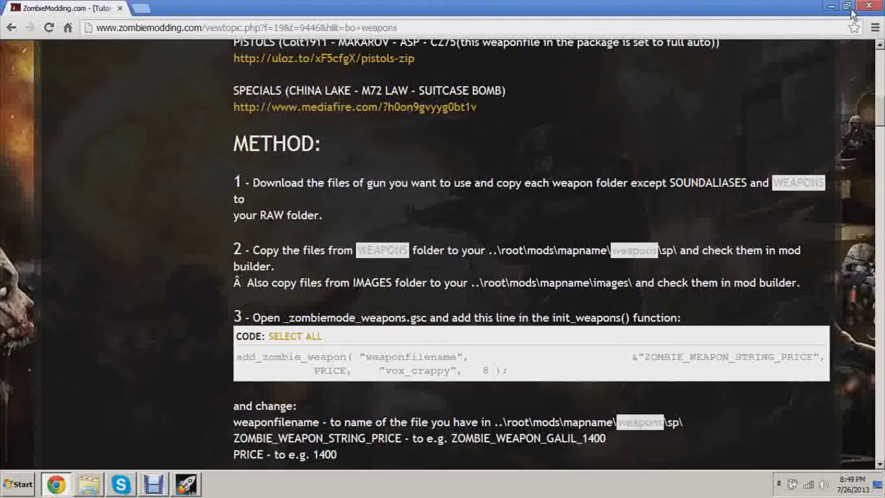
{"action": "left_click", "coordinate": [831, 6]}
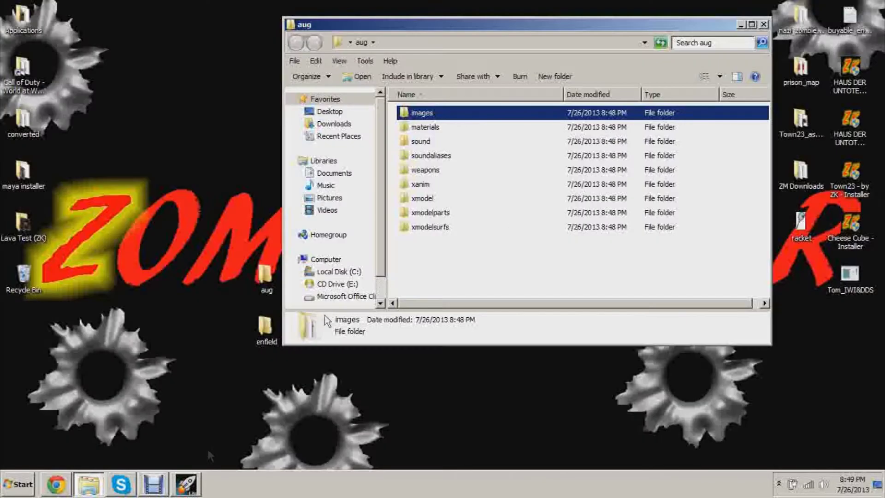
Step: Copy all subfolders of the aug folder except soundaliases and weapons to the clipboard
{"action": "left_click", "coordinate": [430, 131], "text": "ctrl"}
{"action": "left_click", "coordinate": [430, 144], "text": "ctrl"}
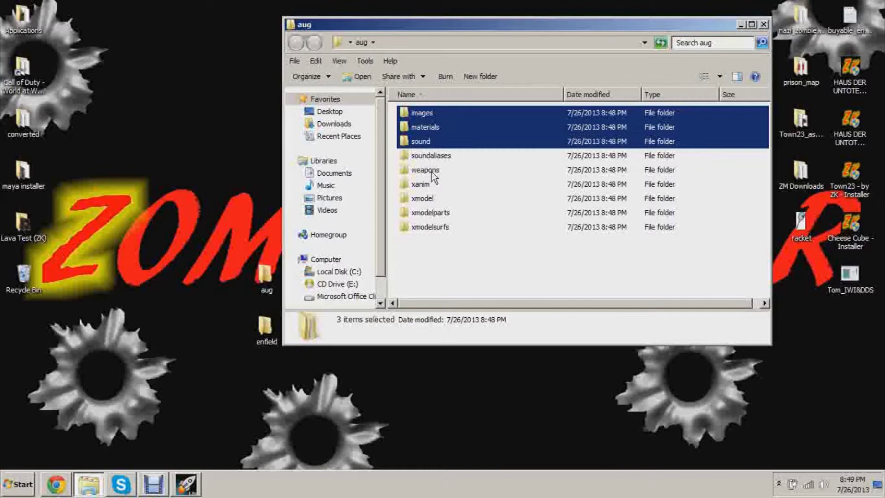
{"action": "left_click", "coordinate": [431, 171], "text": "ctrl"}
{"action": "left_click", "coordinate": [424, 185], "text": "ctrl"}
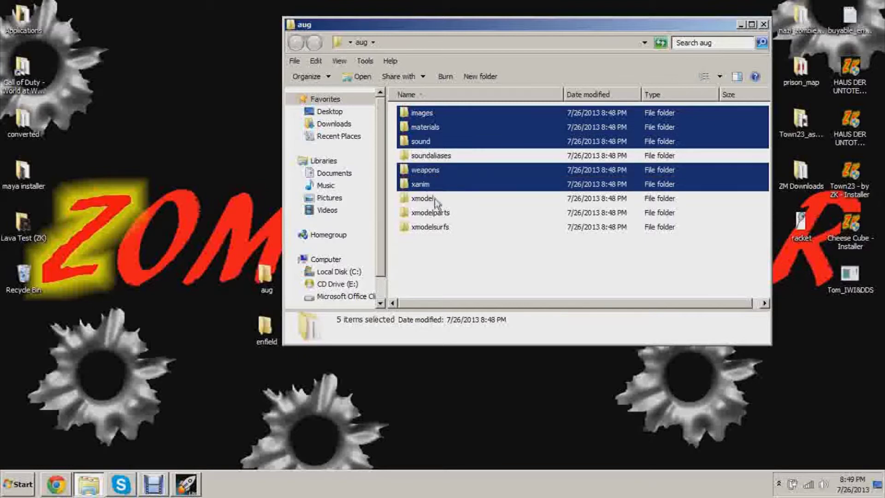
{"action": "left_click", "coordinate": [434, 199], "text": "ctrl"}
{"action": "left_click", "coordinate": [446, 215], "text": "ctrl"}
{"action": "left_click", "coordinate": [446, 228], "text": "ctrl"}
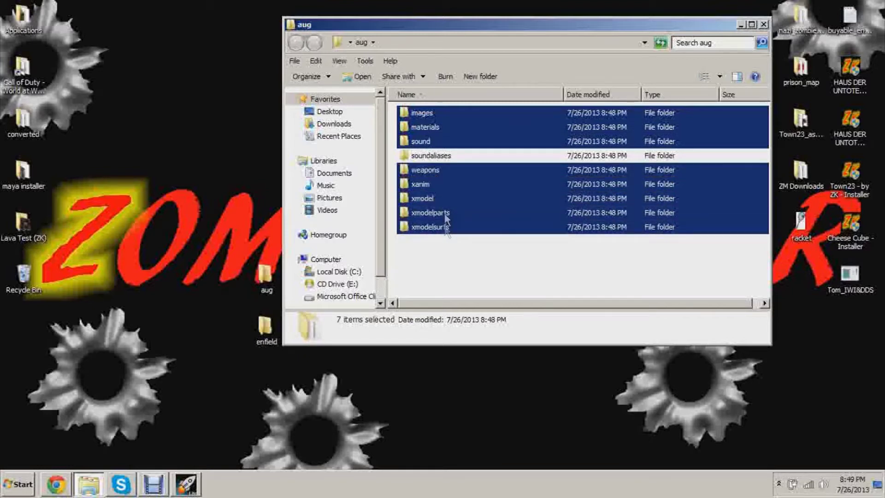
{"action": "left_click", "coordinate": [431, 173], "text": "ctrl"}
{"action": "right_click", "coordinate": [429, 143]}
{"action": "left_click", "coordinate": [456, 273]}
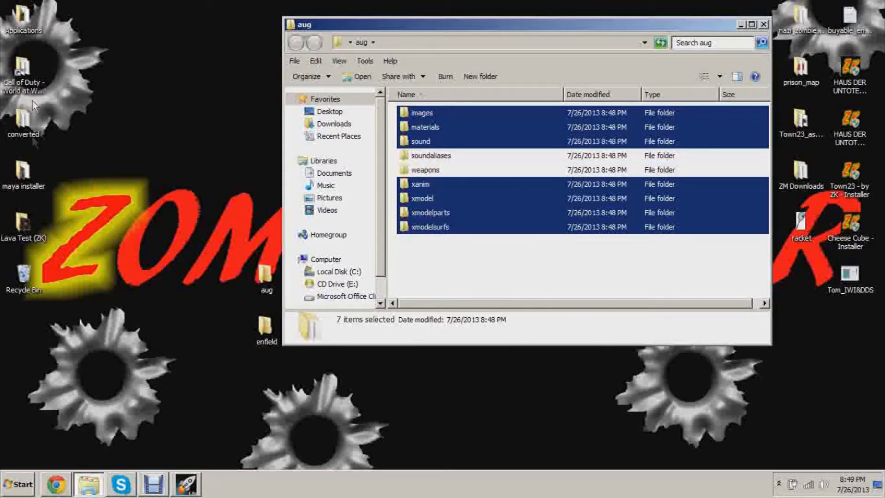
Step: Try to paste the copied aug subfolders into the raw folder of Call of Duty - World at War
{"action": "double_click", "coordinate": [29, 84]}
{"action": "scroll", "coordinate": [493, 240], "scroll_direction": "down", "scroll_amount": 2}
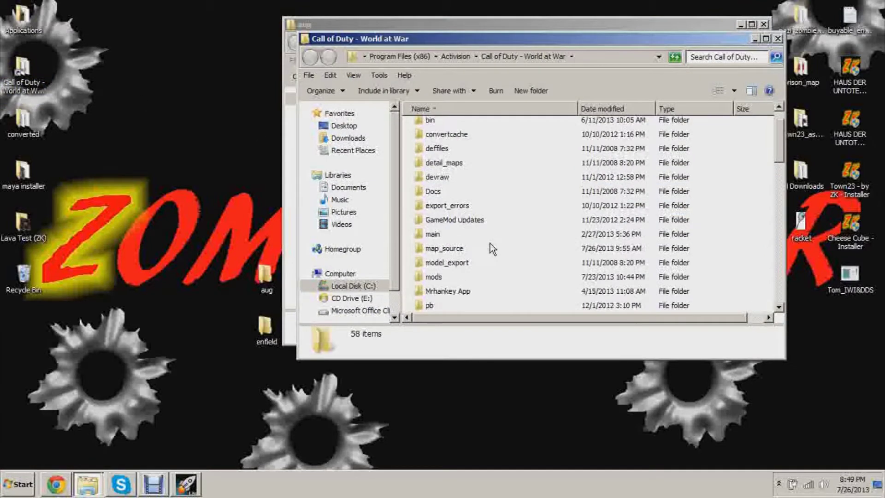
{"action": "double_click", "coordinate": [438, 272]}
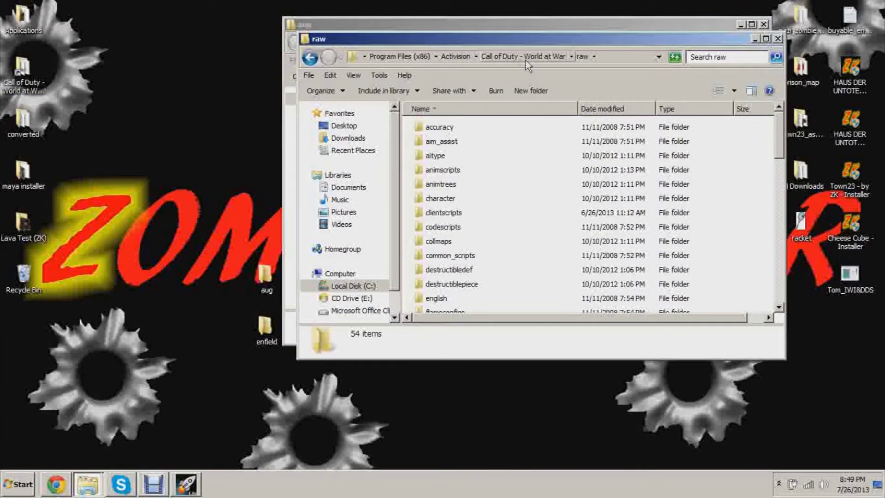
{"action": "right_click", "coordinate": [413, 212]}
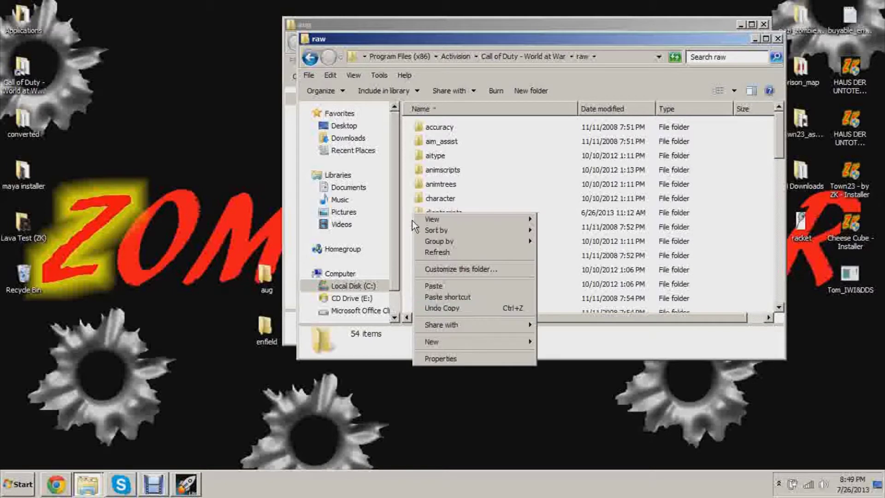
{"action": "left_click", "coordinate": [434, 286]}
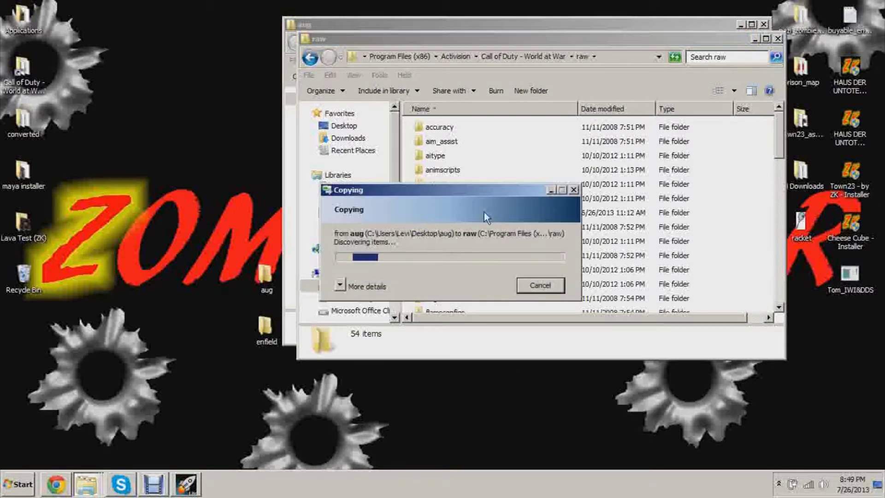
{"action": "left_click", "coordinate": [542, 288]}
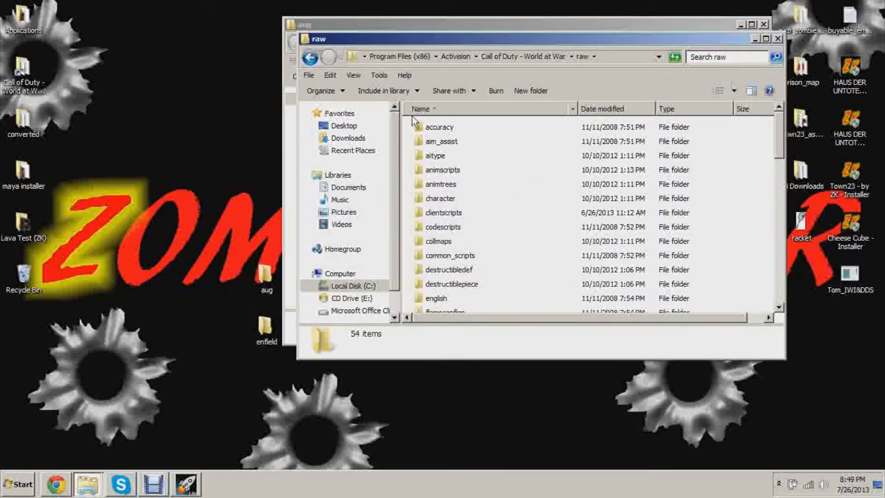
{"action": "left_click", "coordinate": [777, 39]}
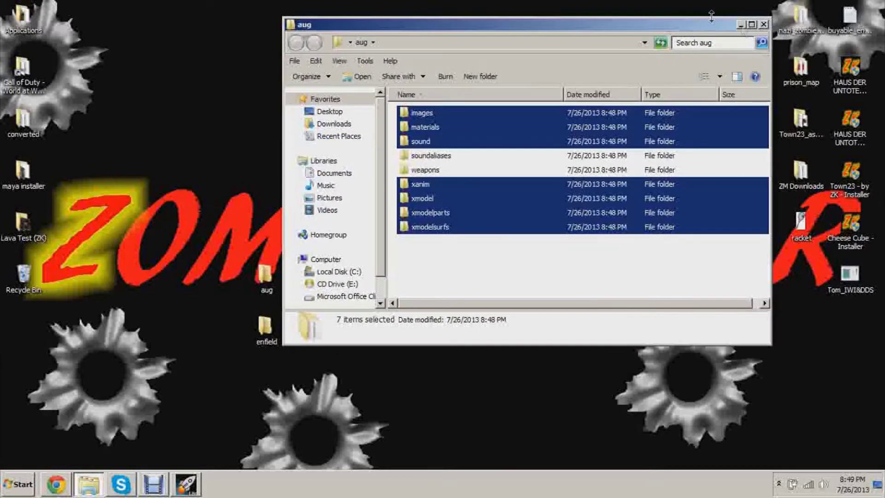
Step: Copy all subfolders of the desktop's enfield folder except weapons to the clipboard and close its window
{"action": "left_click", "coordinate": [760, 26]}
{"action": "double_click", "coordinate": [264, 342]}
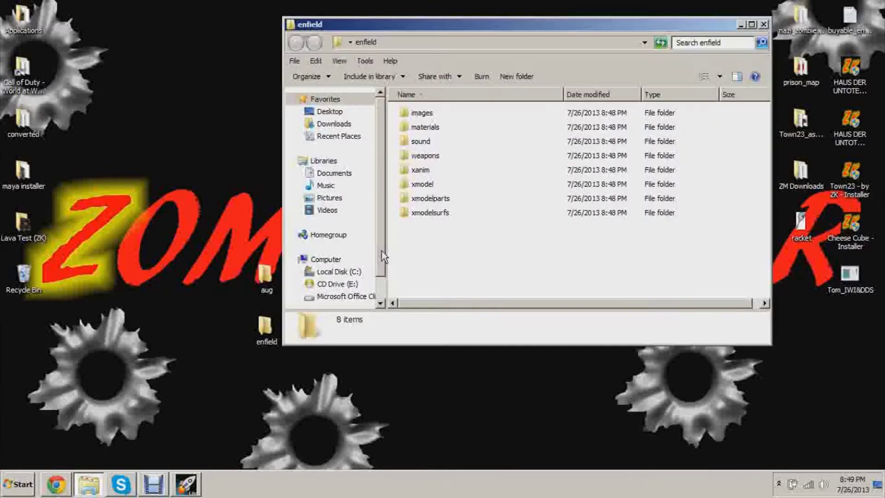
{"action": "left_click", "coordinate": [433, 114]}
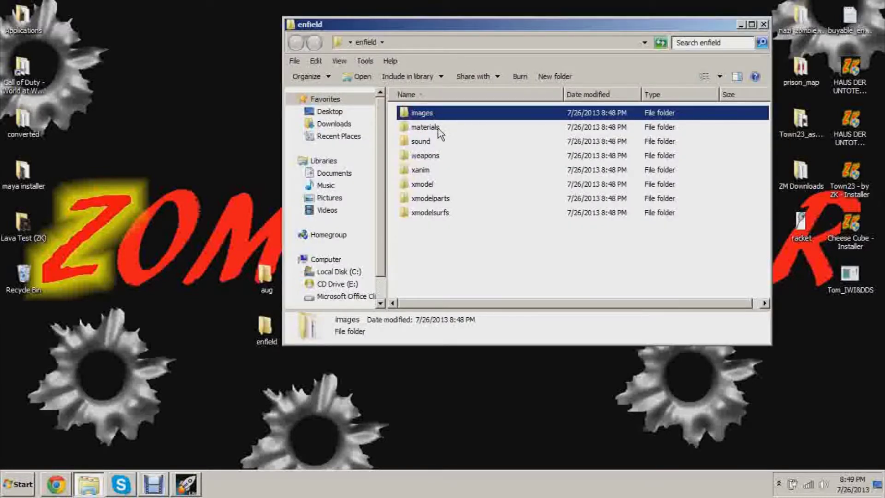
{"action": "left_click", "coordinate": [438, 128], "text": "ctrl"}
{"action": "left_click", "coordinate": [440, 154], "text": "ctrl"}
{"action": "left_click", "coordinate": [443, 153], "text": "ctrl"}
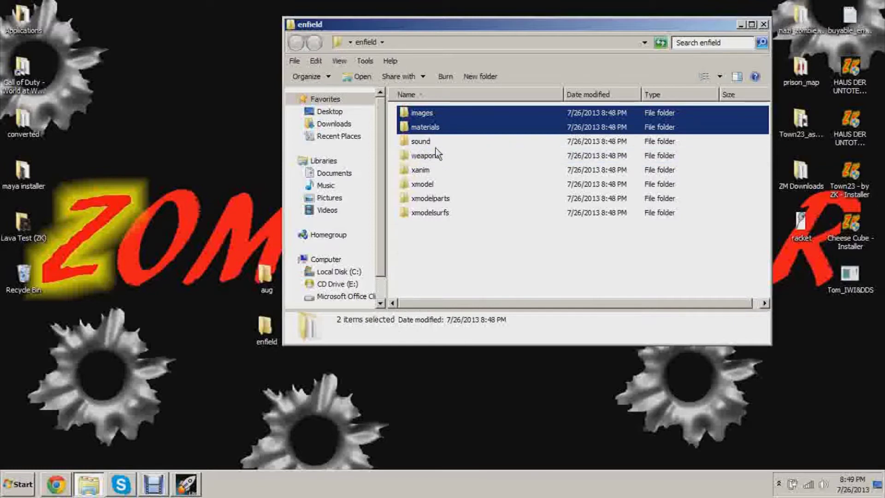
{"action": "left_click", "coordinate": [434, 143], "text": "ctrl"}
{"action": "left_click", "coordinate": [429, 170], "text": "ctrl"}
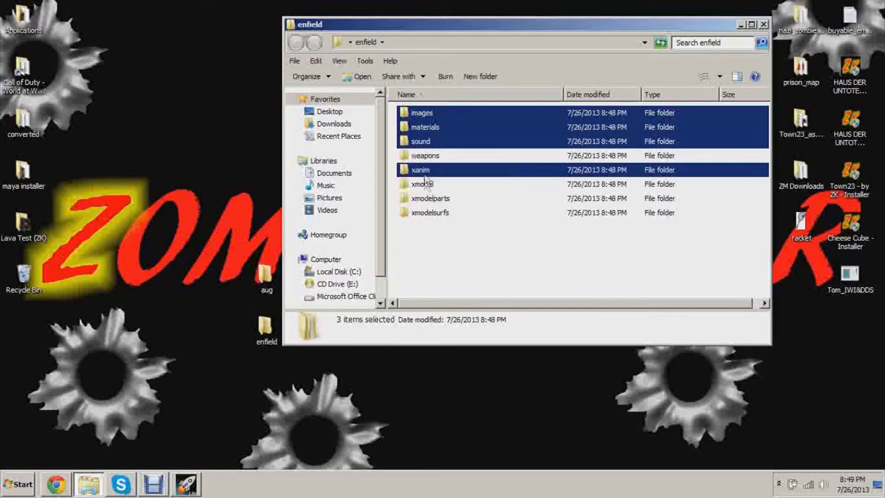
{"action": "left_click", "coordinate": [429, 184], "text": "ctrl"}
{"action": "left_click", "coordinate": [431, 199], "text": "ctrl"}
{"action": "left_click", "coordinate": [432, 213], "text": "ctrl"}
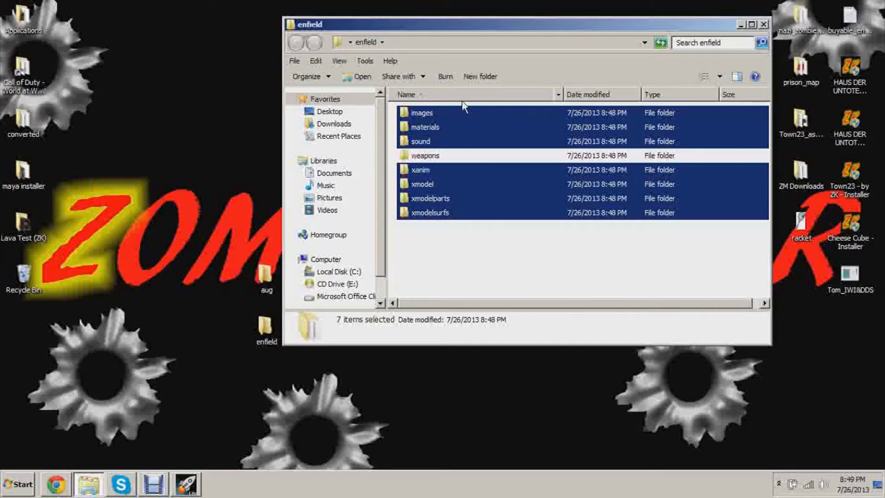
{"action": "right_click", "coordinate": [430, 136]}
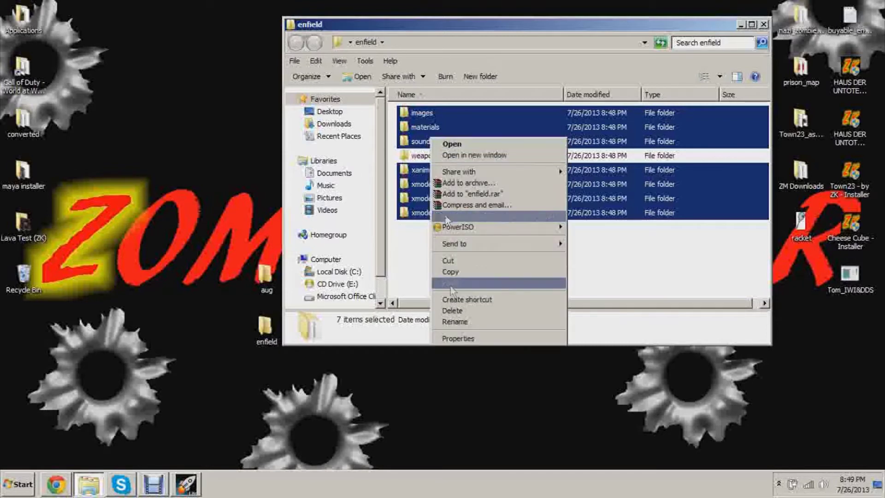
{"action": "left_click", "coordinate": [456, 275]}
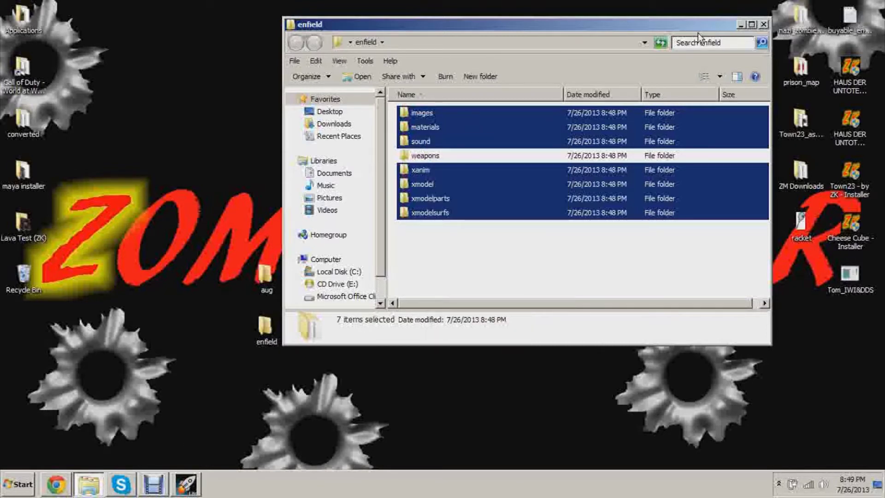
{"action": "left_click", "coordinate": [764, 25]}
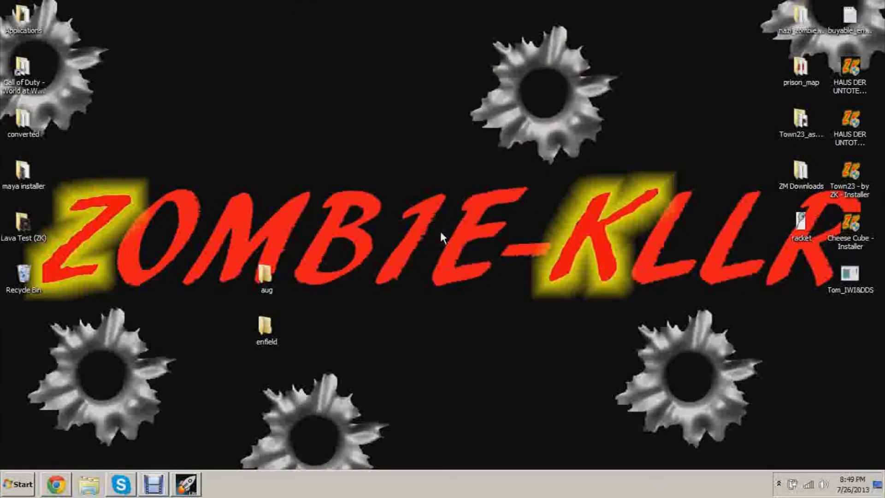
Step: Copy the enfield images folder, add weapons to the selection, and check the tutorial's METHOD section for their destinations
{"action": "double_click", "coordinate": [262, 327]}
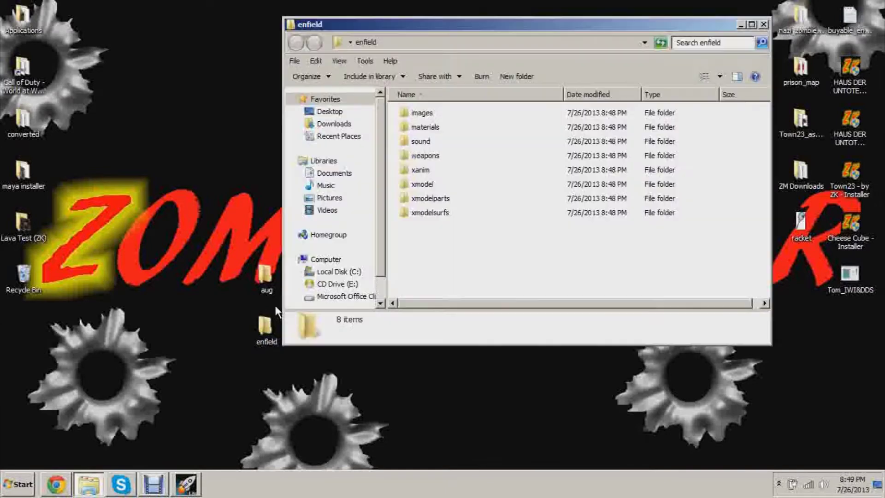
{"action": "left_click", "coordinate": [414, 110]}
{"action": "right_click", "coordinate": [414, 111]}
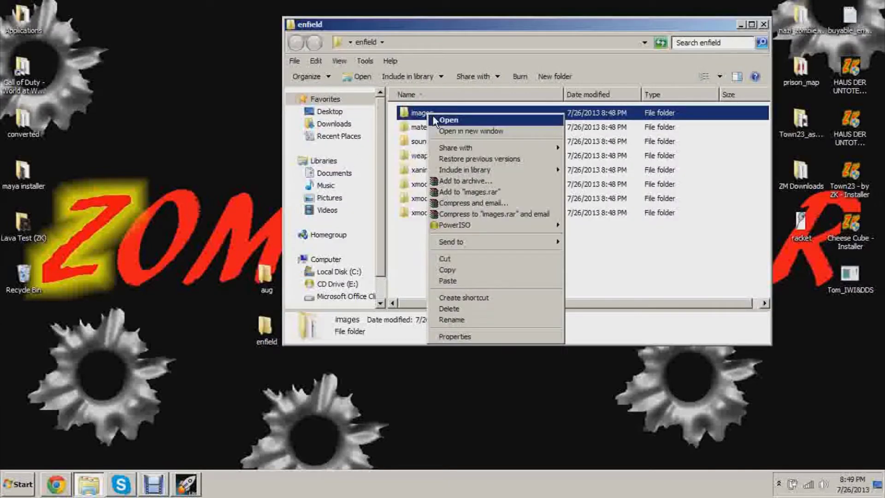
{"action": "left_click", "coordinate": [466, 266]}
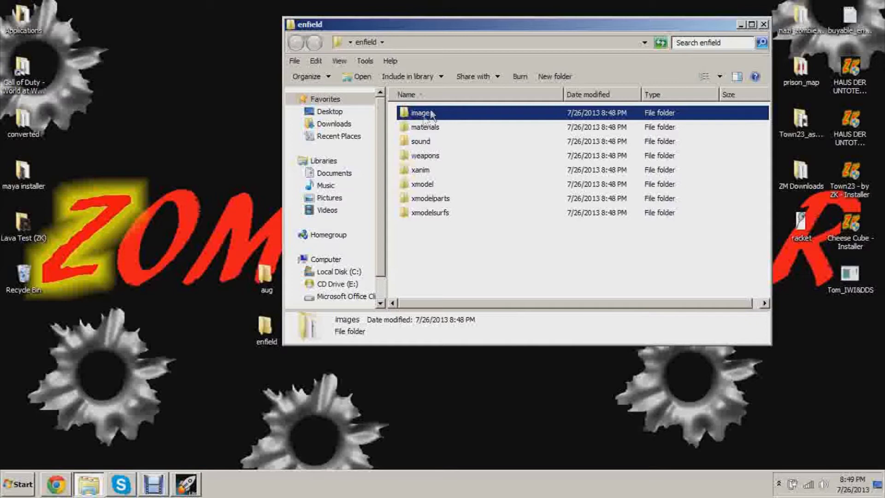
{"action": "left_click", "coordinate": [437, 157], "text": "ctrl"}
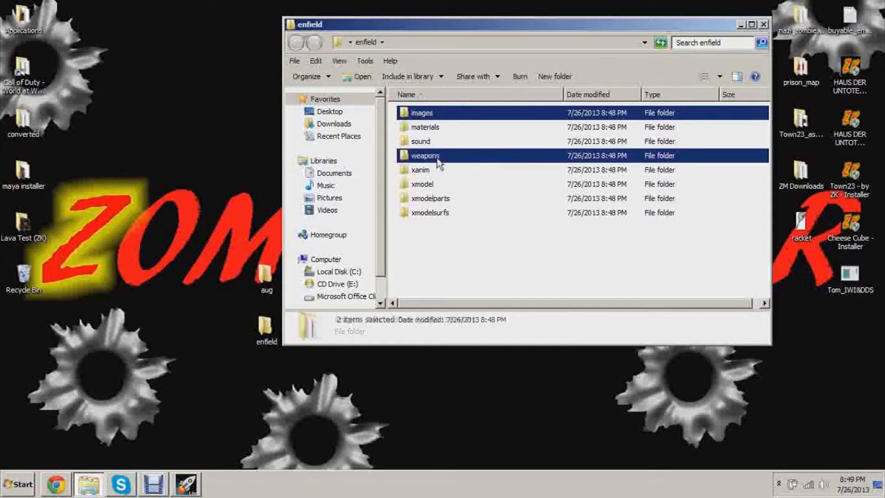
{"action": "left_click", "coordinate": [56, 484]}
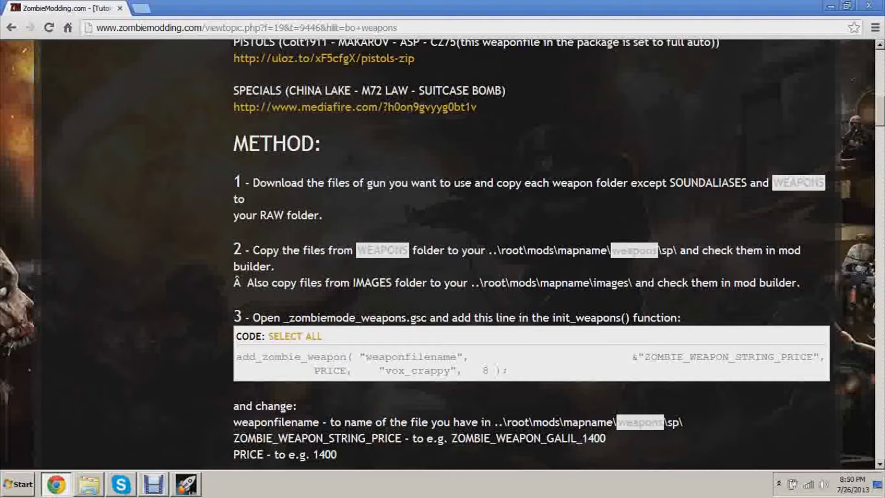
{"action": "key", "text": "alt+Tab"}
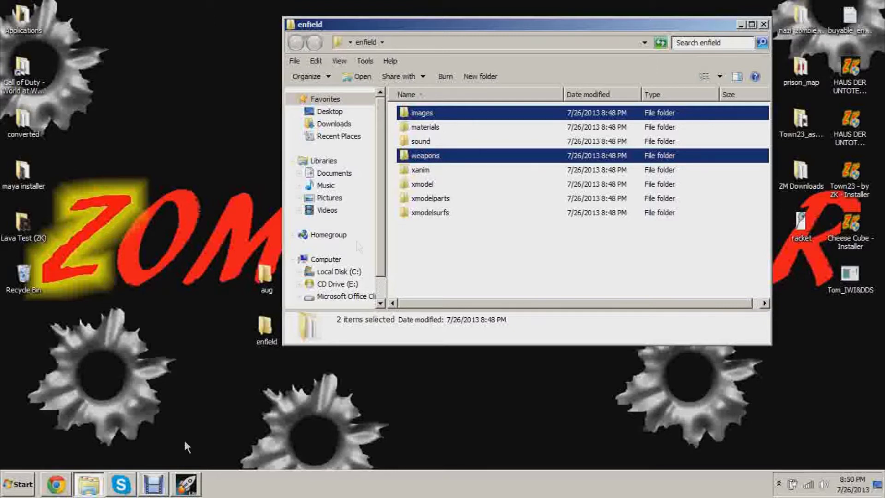
Step: Locate the enfield_mp and aug_mp weapon files inside the weapons folders of enfield and aug
{"action": "double_click", "coordinate": [427, 156]}
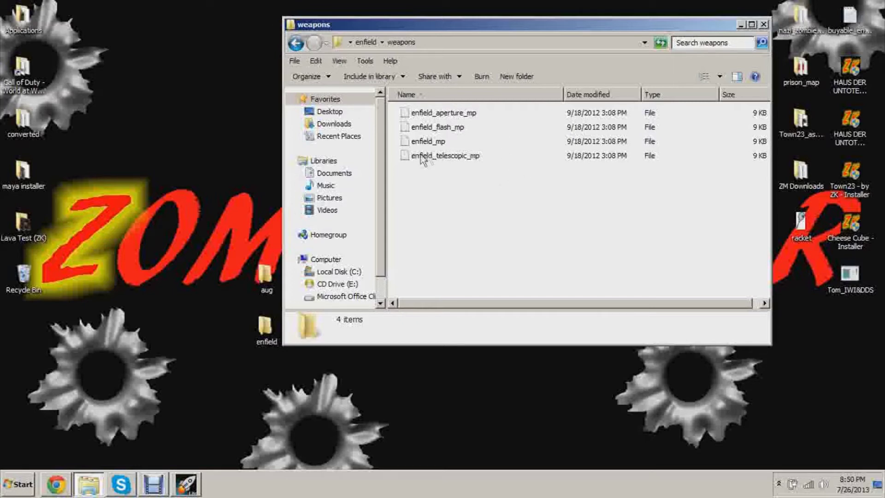
{"action": "left_click", "coordinate": [440, 142]}
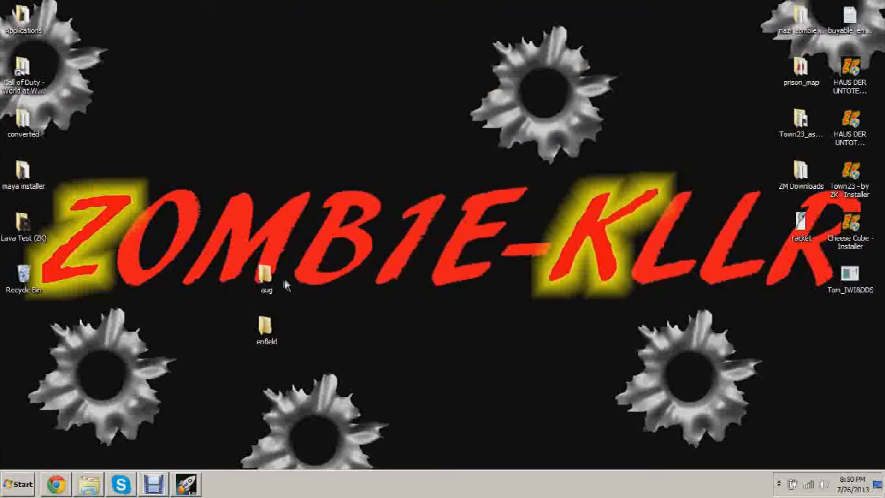
{"action": "double_click", "coordinate": [269, 279]}
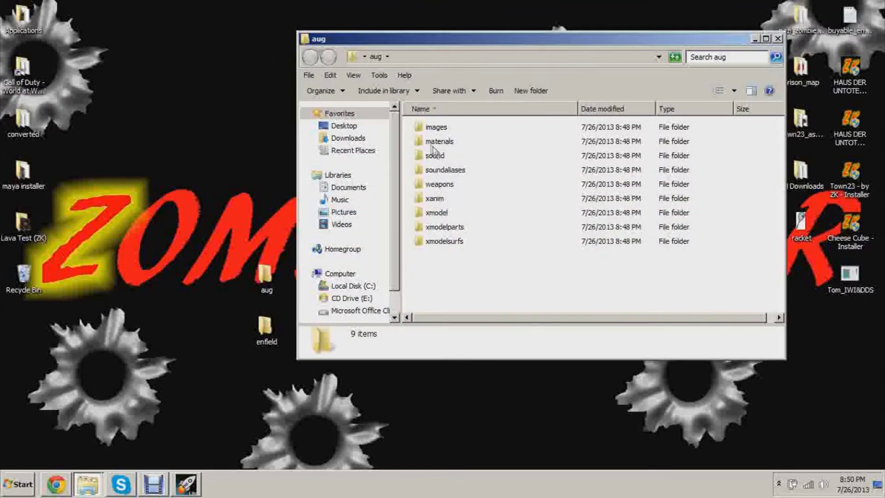
{"action": "double_click", "coordinate": [446, 186]}
{"action": "left_click", "coordinate": [450, 156]}
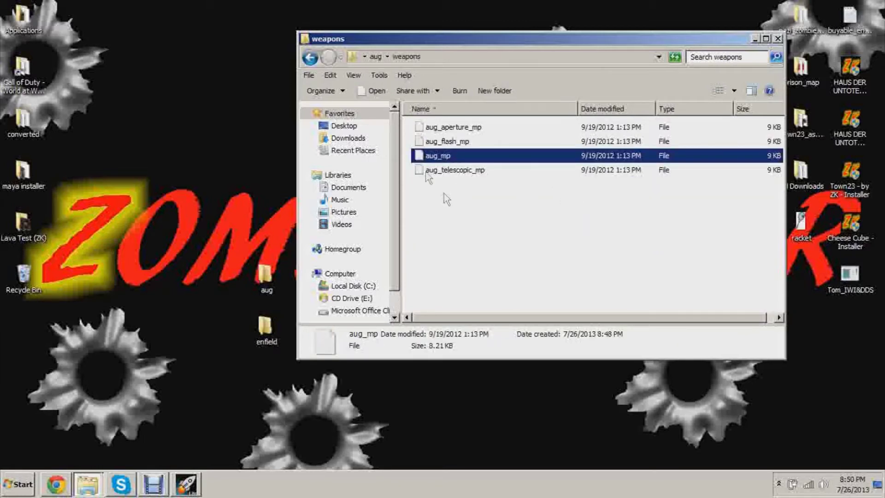
{"action": "left_click", "coordinate": [778, 39]}
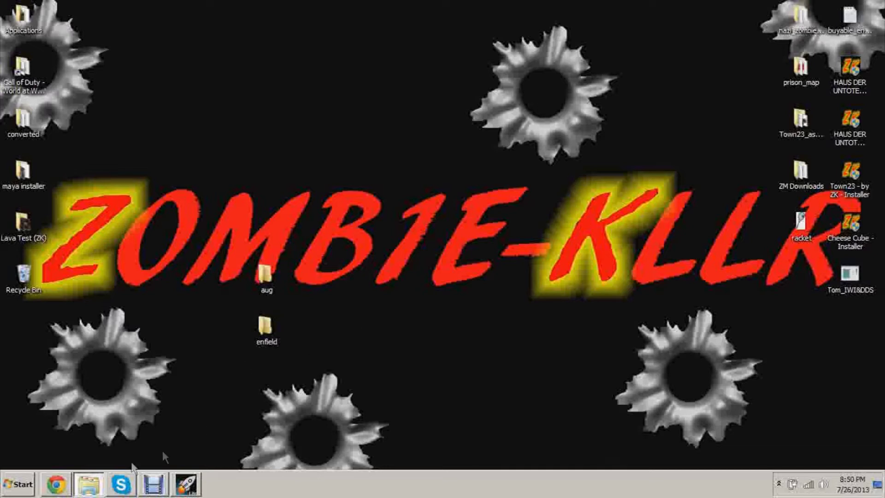
Step: Return to the enfield folder and copy its images folder to the clipboard
{"action": "left_click", "coordinate": [89, 484]}
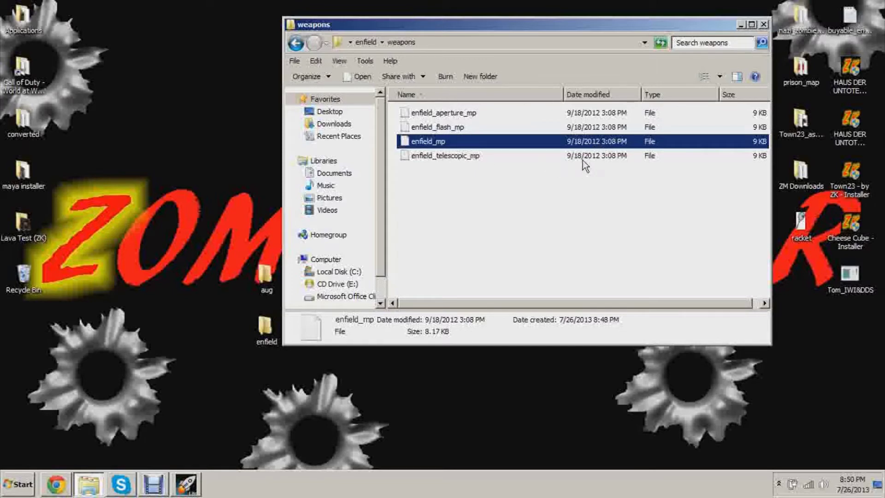
{"action": "right_click", "coordinate": [427, 142]}
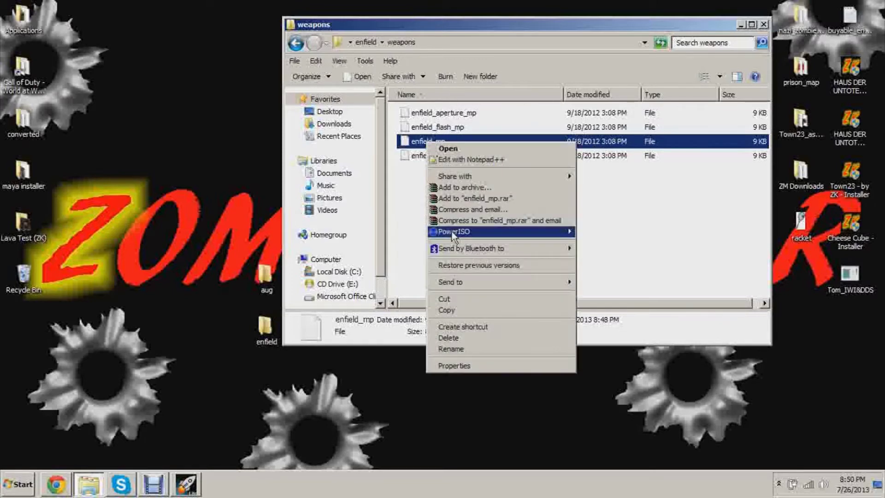
{"action": "left_click", "coordinate": [637, 190]}
{"action": "left_click", "coordinate": [296, 43]}
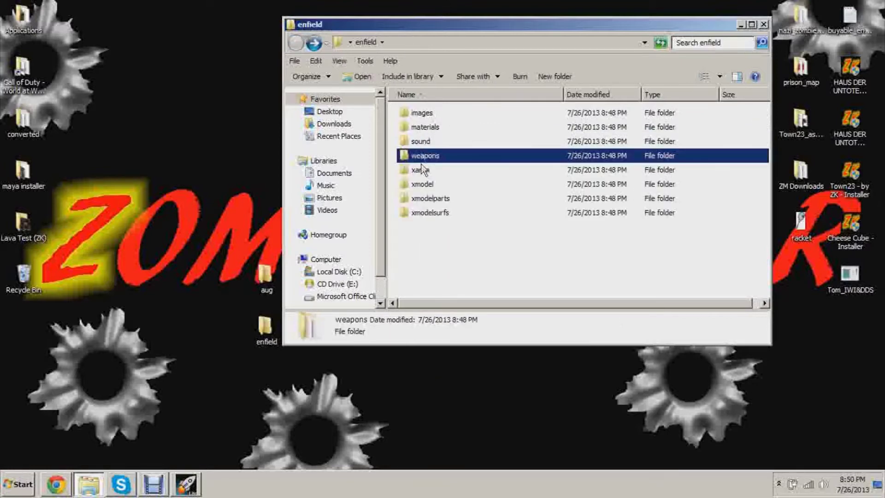
{"action": "left_click", "coordinate": [428, 114]}
{"action": "right_click", "coordinate": [427, 114]}
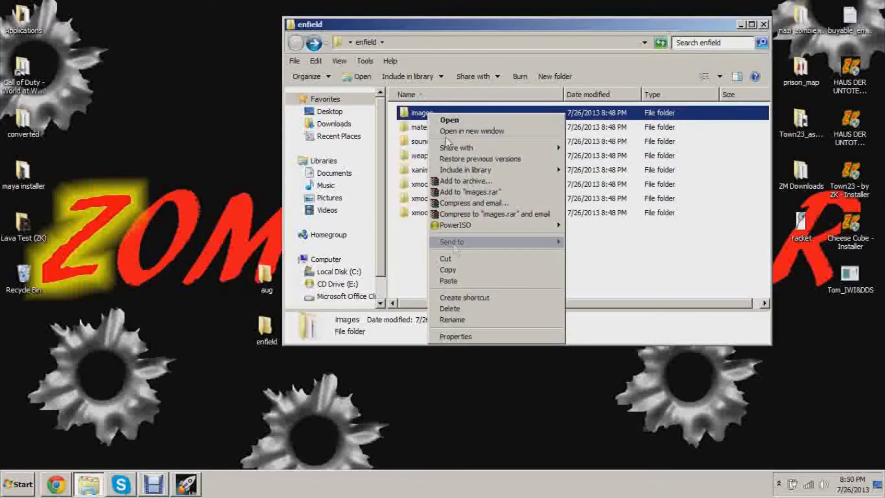
{"action": "left_click", "coordinate": [451, 285]}
Step: Open the nazi_zombie_test2 folder inside the mods folder of Call of Duty - World at War
{"action": "left_click", "coordinate": [27, 69]}
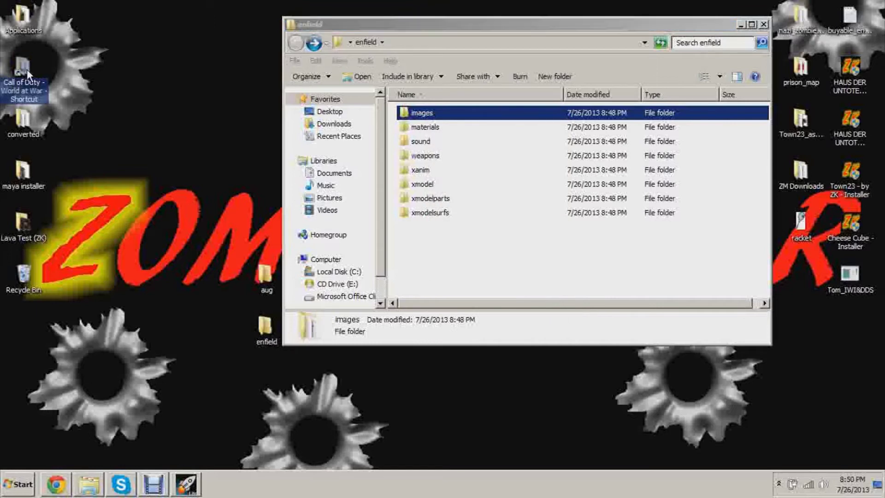
{"action": "double_click", "coordinate": [27, 69]}
{"action": "scroll", "coordinate": [449, 290], "scroll_direction": "down", "scroll_amount": 1}
{"action": "double_click", "coordinate": [457, 291]}
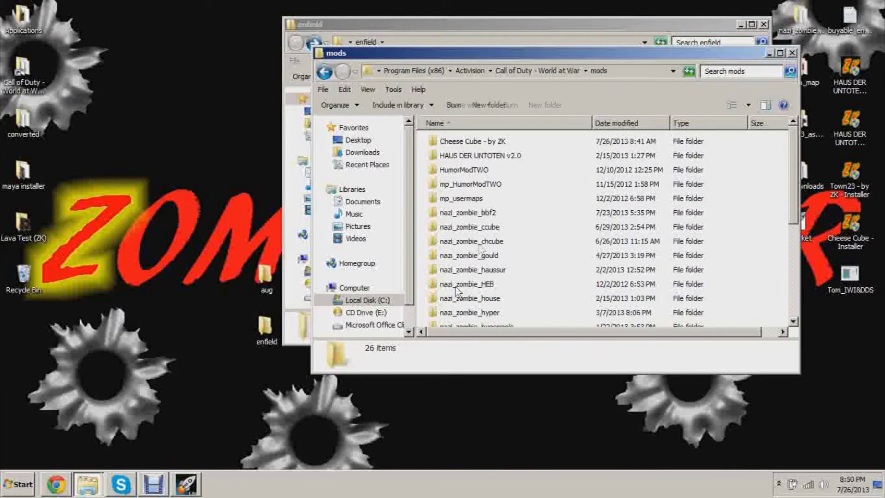
{"action": "scroll", "coordinate": [497, 221], "scroll_direction": "down", "scroll_amount": 4}
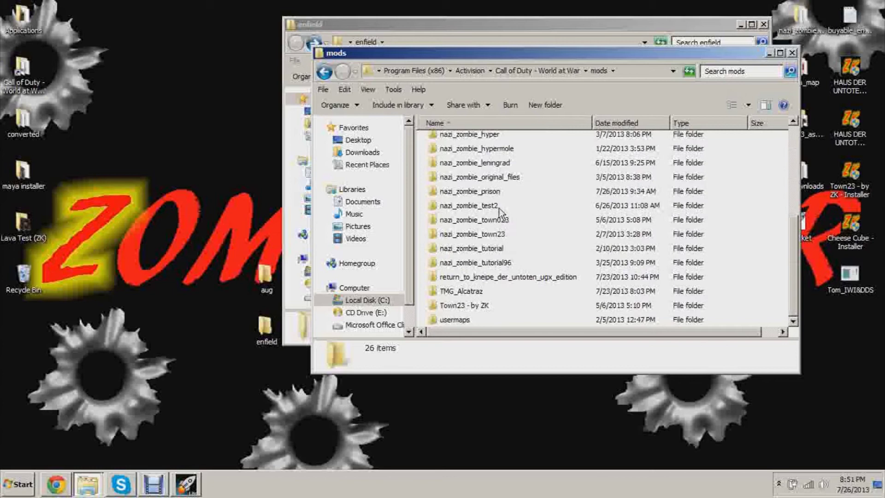
{"action": "double_click", "coordinate": [500, 209]}
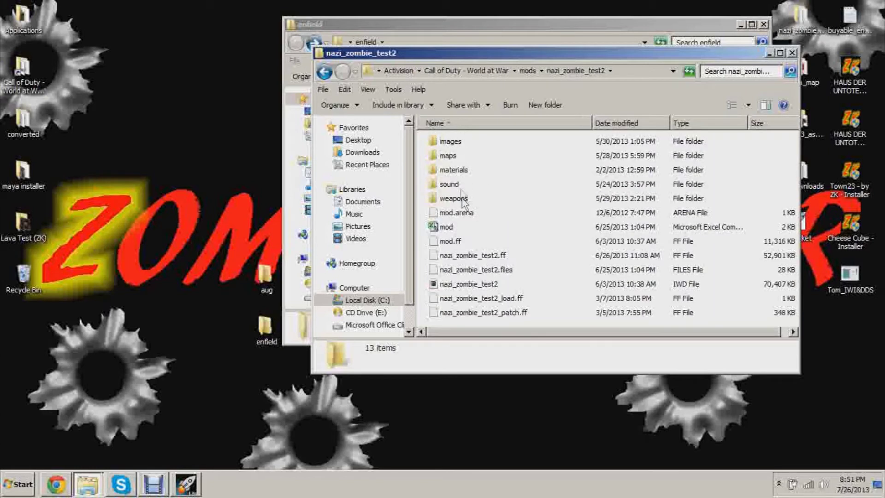
Step: Paste the enfield images folder into nazi_zombie_test2, merging it with the existing images folder and granting administrator permission
{"action": "left_click_drag", "start_coordinate": [449, 54], "coordinate": [446, 104]}
{"action": "right_click", "coordinate": [421, 228]}
{"action": "left_click", "coordinate": [479, 299]}
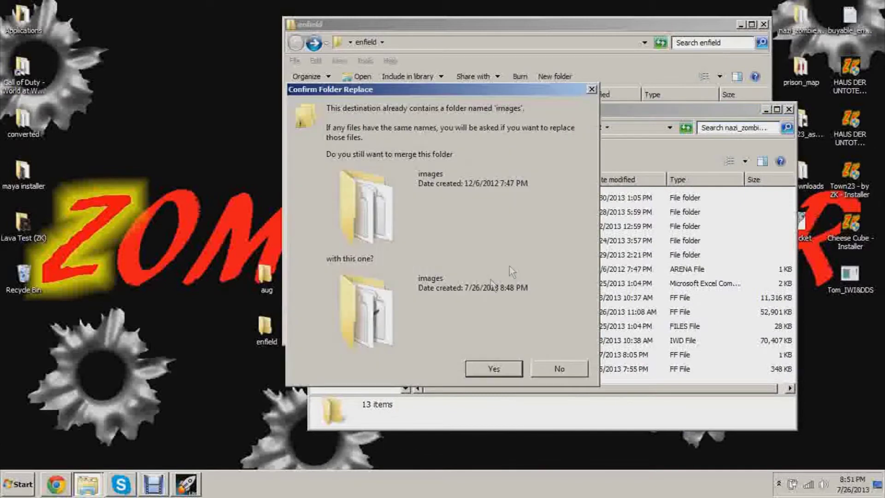
{"action": "left_click", "coordinate": [489, 369]}
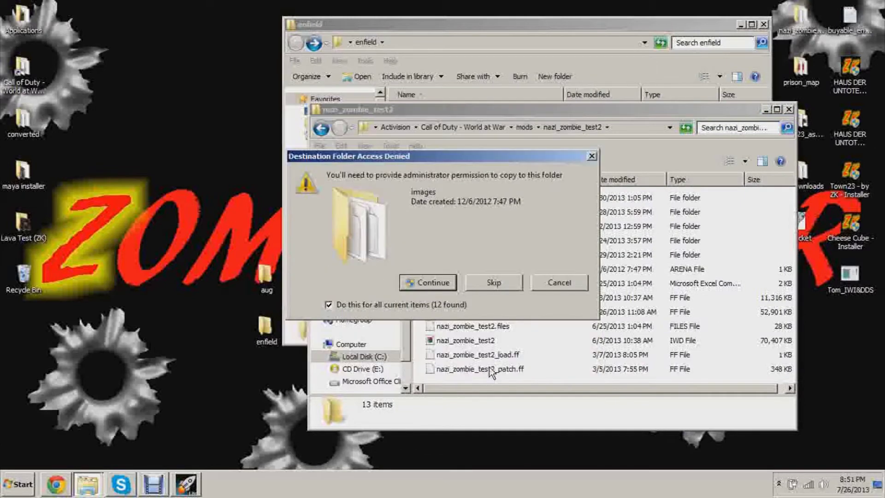
{"action": "left_click", "coordinate": [424, 289]}
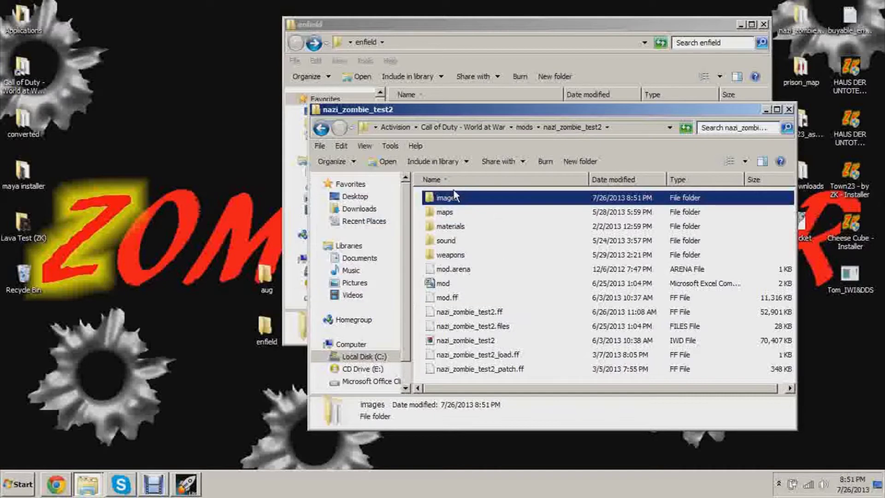
Step: Inspect the weapon image files in the images folder of nazi_zombie_test2, then minimize its window
{"action": "double_click", "coordinate": [454, 198]}
{"action": "scroll", "coordinate": [514, 239], "scroll_direction": "down", "scroll_amount": 4}
{"action": "scroll", "coordinate": [513, 235], "scroll_direction": "up", "scroll_amount": 4}
{"action": "left_click", "coordinate": [485, 212]}
{"action": "left_click", "coordinate": [486, 226]}
{"action": "left_click", "coordinate": [488, 240]}
{"action": "left_click", "coordinate": [490, 255]}
{"action": "left_click", "coordinate": [502, 285]}
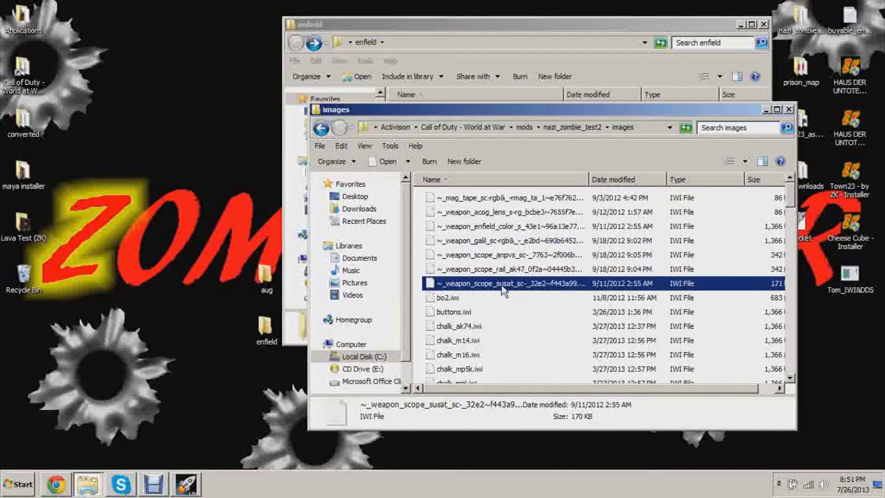
{"action": "left_click", "coordinate": [766, 111]}
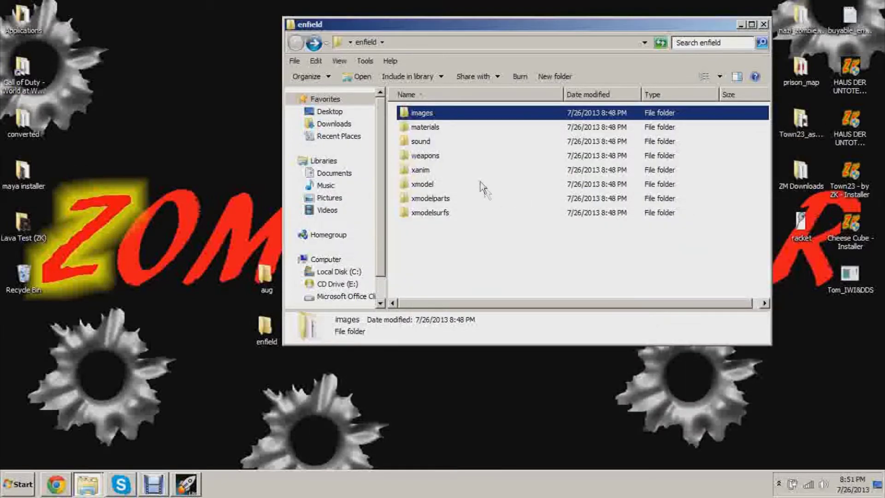
Step: Copy all the image files in the aug folder's images subfolder to the clipboard
{"action": "left_click", "coordinate": [483, 252]}
{"action": "double_click", "coordinate": [266, 279]}
{"action": "left_click", "coordinate": [460, 212]}
{"action": "double_click", "coordinate": [460, 212]}
{"action": "left_click_drag", "start_coordinate": [431, 209], "coordinate": [547, 461]}
{"action": "right_click", "coordinate": [547, 346]}
{"action": "left_click", "coordinate": [571, 283]}
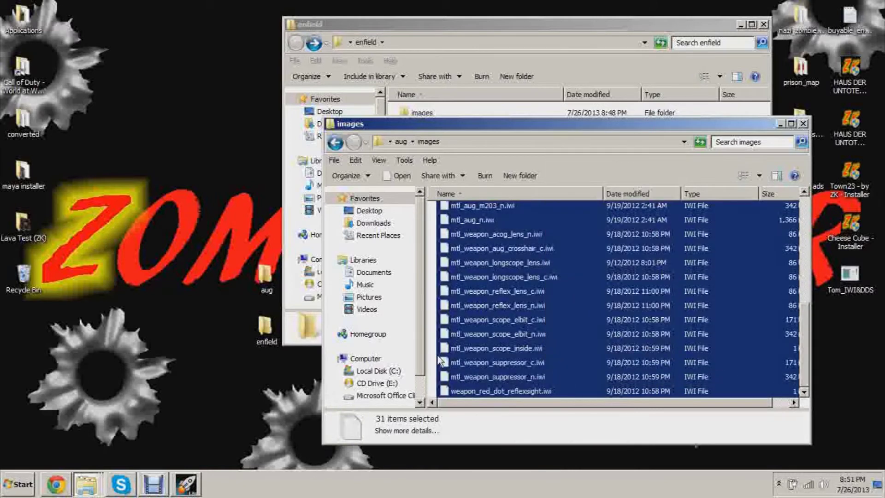
Step: Open the images folder of nazi_zombie_test2 inside the mods folder of Call of Duty - World at War
{"action": "left_click", "coordinate": [98, 481]}
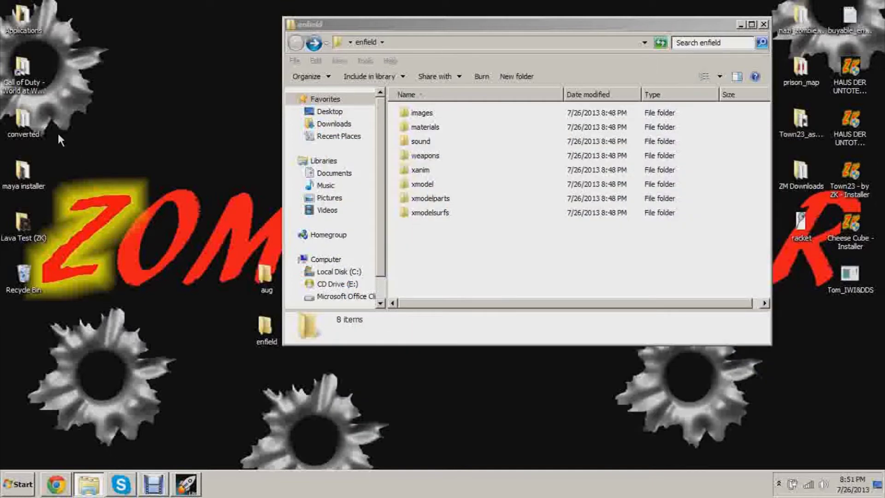
{"action": "left_click", "coordinate": [20, 91]}
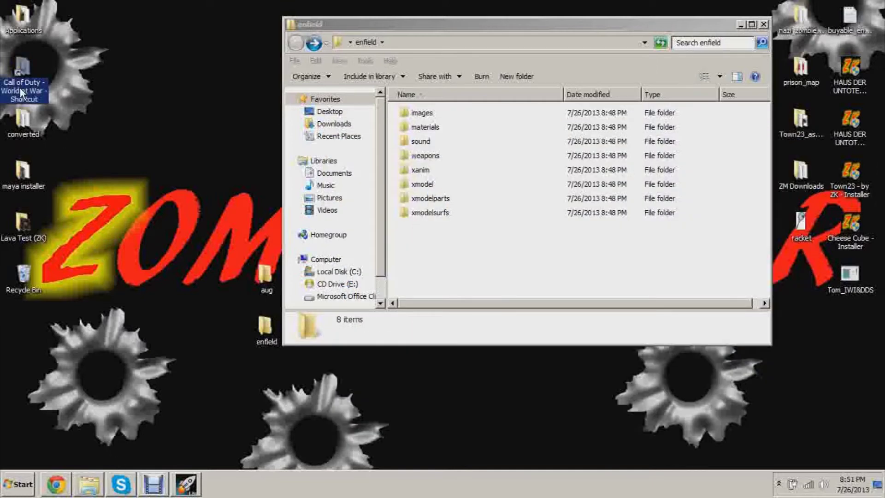
{"action": "double_click", "coordinate": [21, 92]}
{"action": "scroll", "coordinate": [462, 267], "scroll_direction": "down", "scroll_amount": 1}
{"action": "double_click", "coordinate": [441, 262]}
{"action": "scroll", "coordinate": [461, 272], "scroll_direction": "down", "scroll_amount": 4}
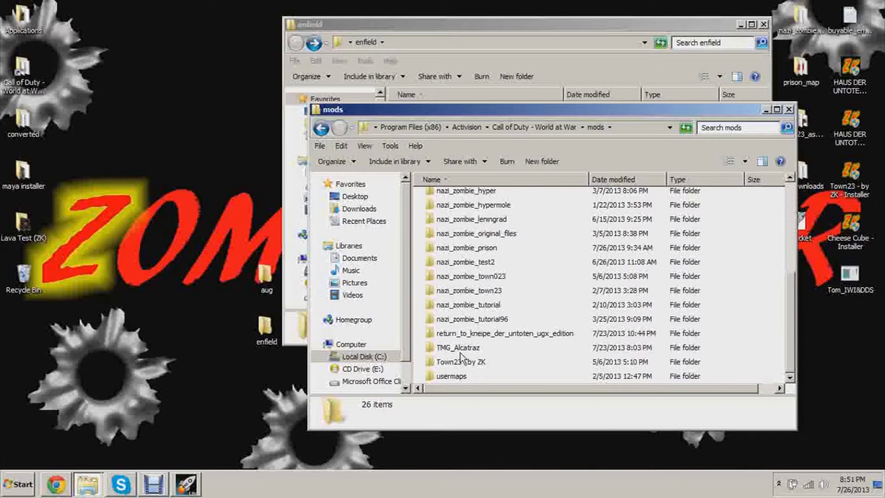
{"action": "scroll", "coordinate": [461, 356], "scroll_direction": "up", "scroll_amount": 4}
{"action": "scroll", "coordinate": [502, 315], "scroll_direction": "down", "scroll_amount": 3}
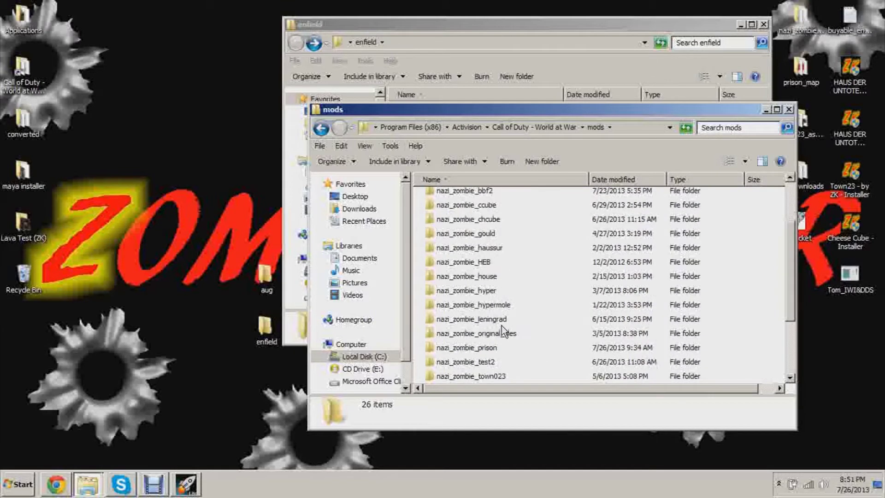
{"action": "double_click", "coordinate": [496, 323]}
{"action": "double_click", "coordinate": [445, 198]}
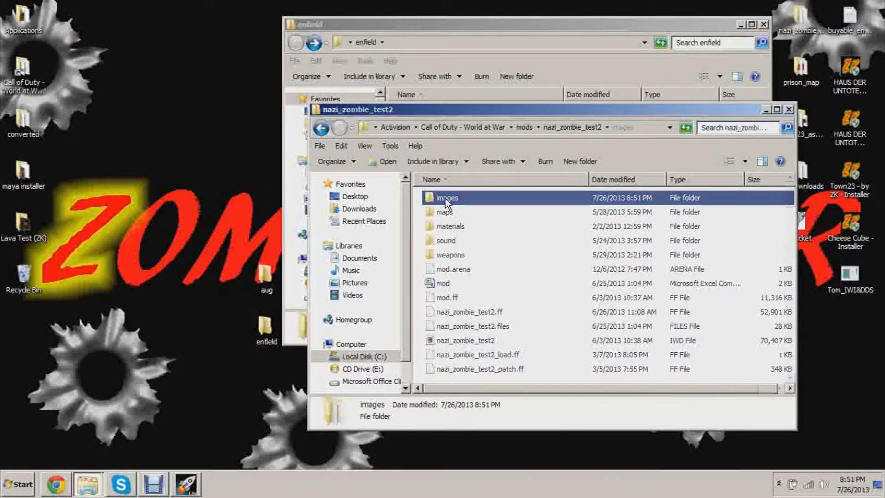
Step: Paste the copied aug image files into the nazi_zombie_test2 images folder, leaving conflicting existing files in place, and close its window
{"action": "right_click", "coordinate": [418, 223]}
{"action": "left_click", "coordinate": [447, 296]}
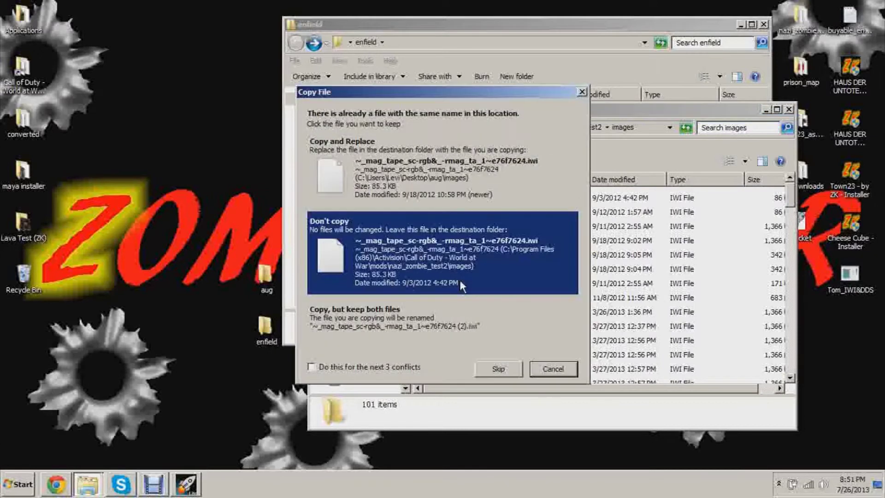
{"action": "left_click", "coordinate": [377, 287]}
{"action": "left_click", "coordinate": [461, 280]}
{"action": "left_click", "coordinate": [416, 276]}
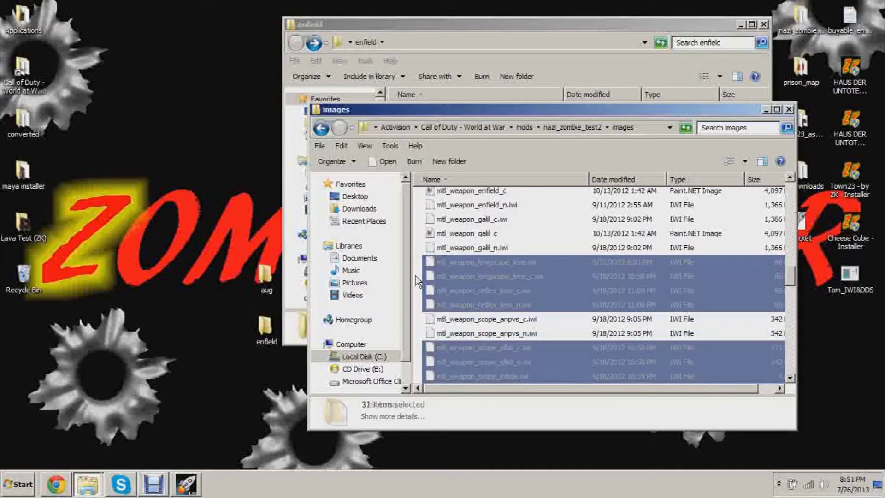
{"action": "left_click", "coordinate": [789, 111]}
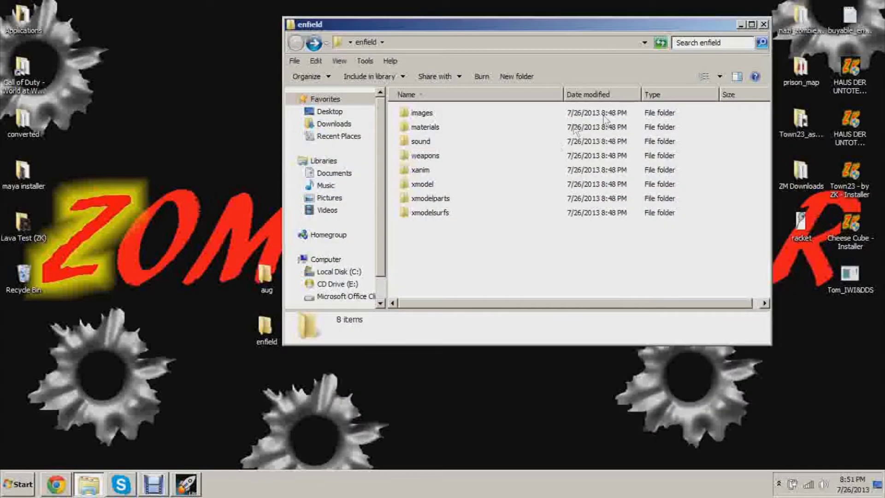
Step: Copy the enfield_mp file from the enfield folder's weapons subfolder to the clipboard
{"action": "left_click_drag", "start_coordinate": [448, 29], "coordinate": [493, 35]}
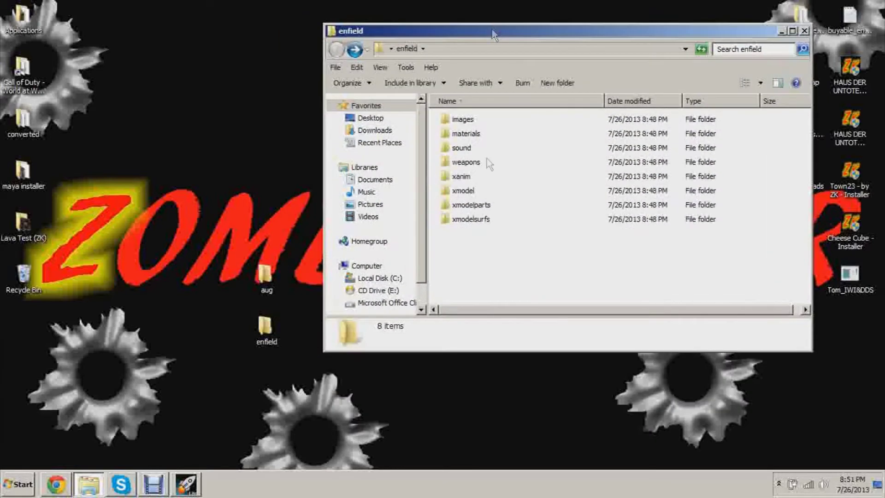
{"action": "double_click", "coordinate": [464, 162]}
{"action": "left_click", "coordinate": [479, 148]}
{"action": "right_click", "coordinate": [482, 147]}
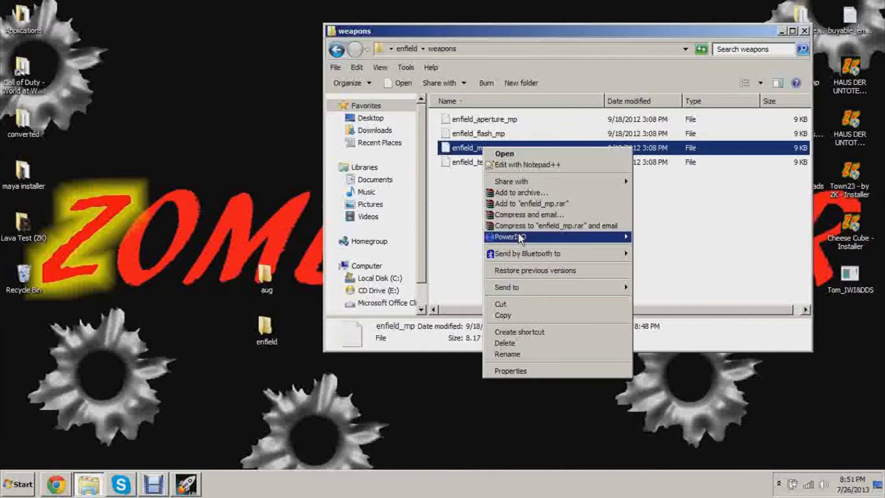
{"action": "left_click", "coordinate": [518, 315]}
Step: Open the weapons\sp folder of nazi_zombie_test2 inside the Call of Duty - World at War mods folder
{"action": "left_click", "coordinate": [86, 486]}
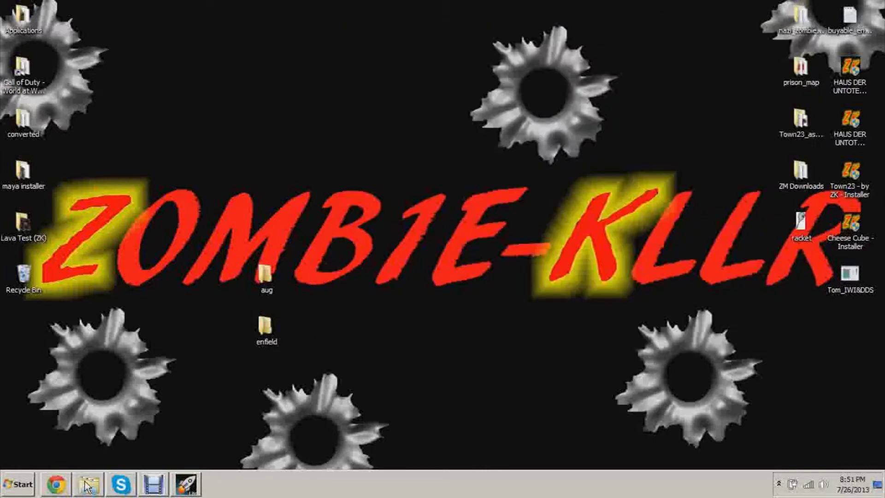
{"action": "double_click", "coordinate": [41, 82]}
{"action": "scroll", "coordinate": [502, 289], "scroll_direction": "down", "scroll_amount": 3}
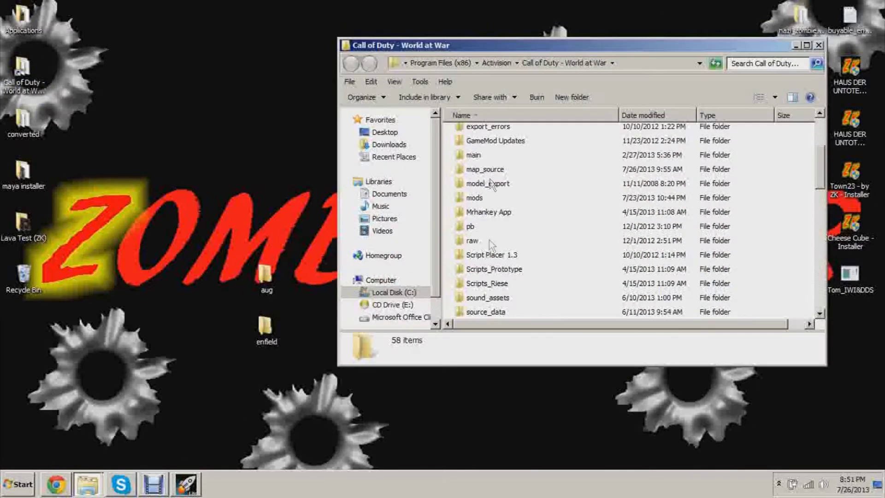
{"action": "double_click", "coordinate": [476, 197]}
{"action": "scroll", "coordinate": [567, 285], "scroll_direction": "down", "scroll_amount": 4}
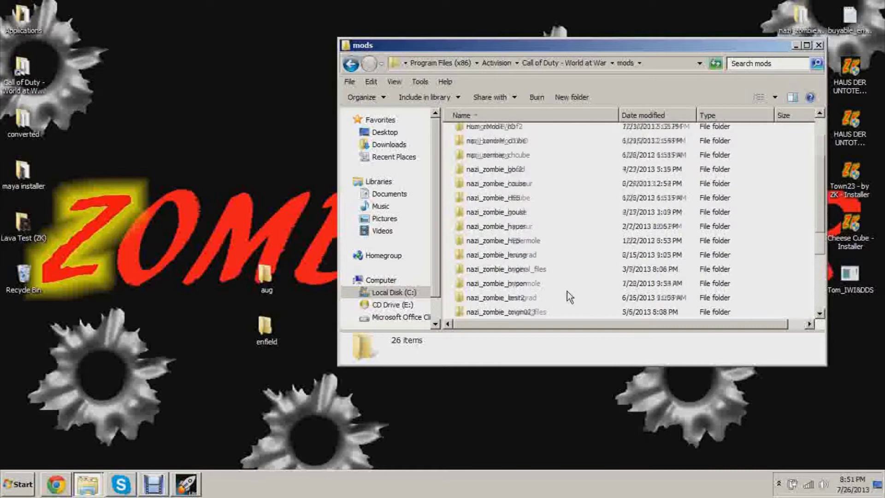
{"action": "double_click", "coordinate": [519, 256]}
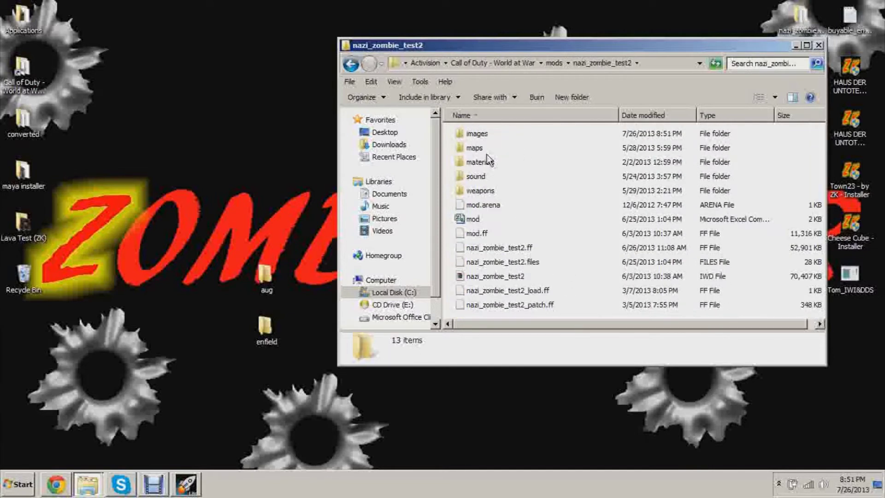
{"action": "double_click", "coordinate": [474, 192]}
{"action": "double_click", "coordinate": [471, 134]}
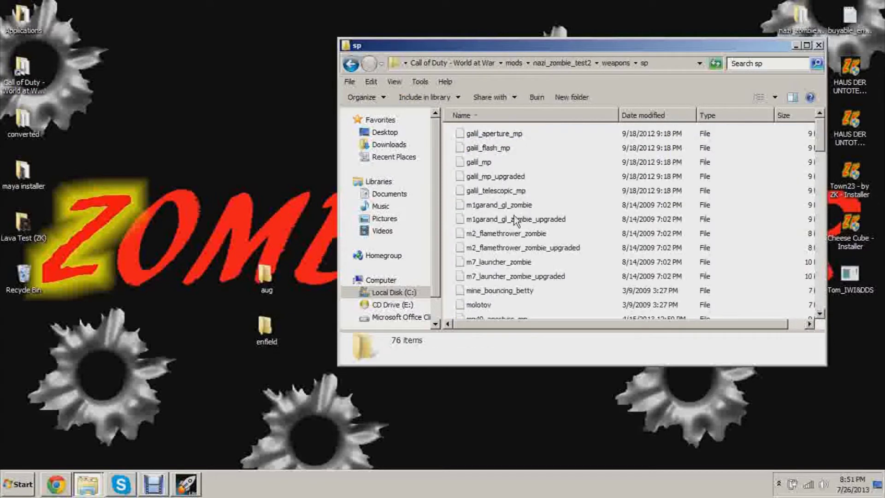
Step: Paste the enfield_mp file into the sp folder, granting administrator permission
{"action": "right_click", "coordinate": [448, 226]}
{"action": "left_click", "coordinate": [468, 300]}
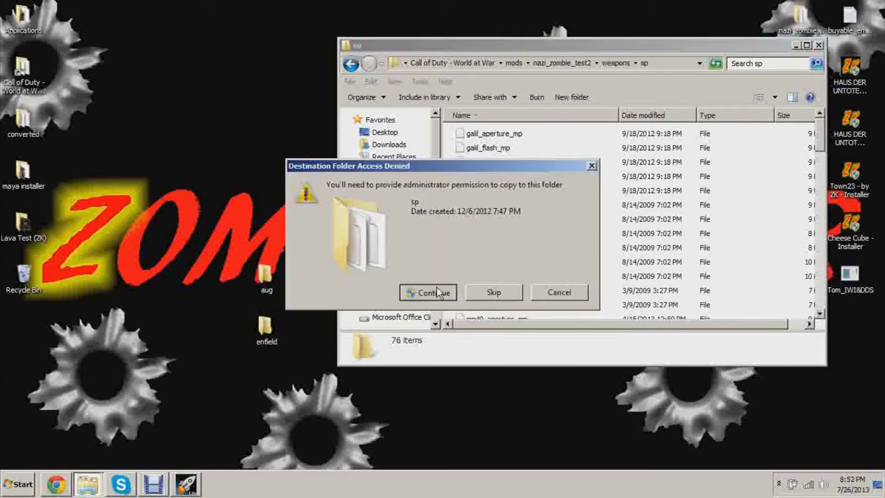
{"action": "left_click", "coordinate": [436, 292]}
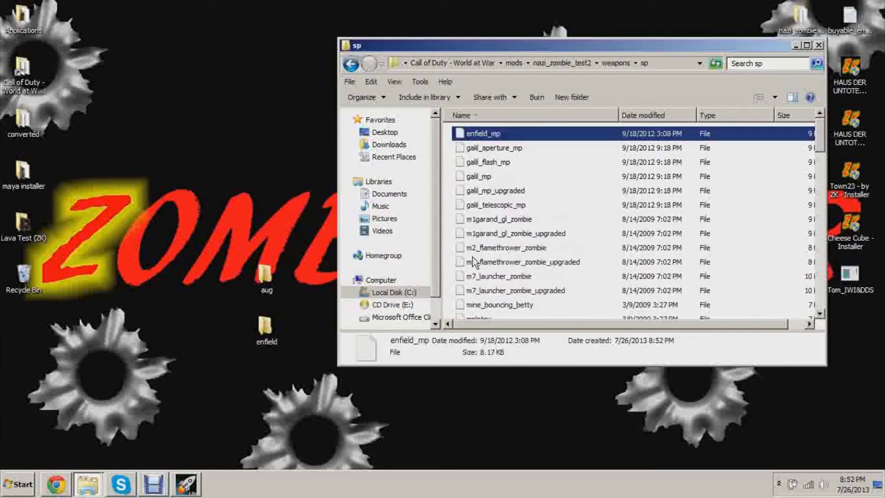
Step: Copy the aug_mp file from the desktop aug folder's weapons subfolder and close that window
{"action": "double_click", "coordinate": [269, 280]}
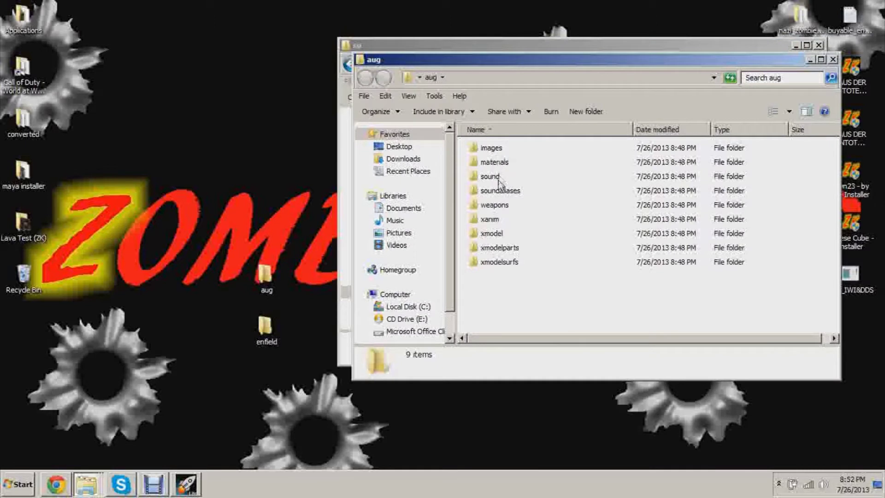
{"action": "double_click", "coordinate": [501, 205]}
{"action": "right_click", "coordinate": [506, 176]}
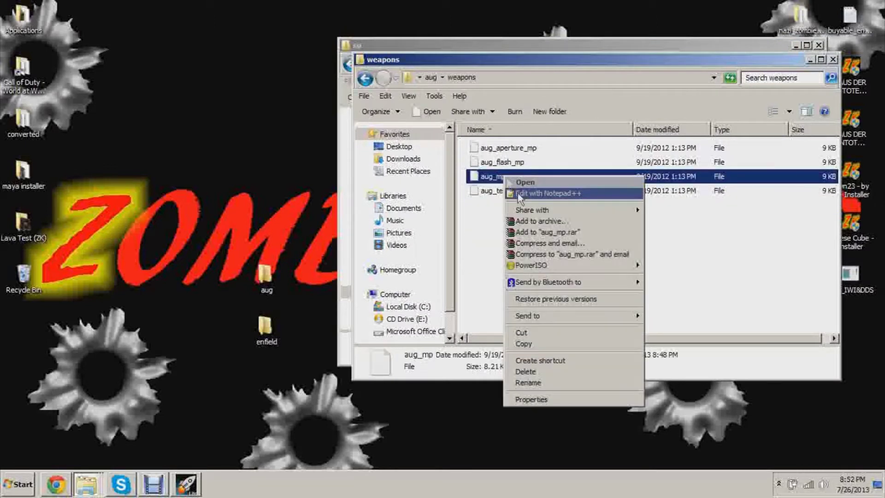
{"action": "left_click", "coordinate": [535, 344]}
{"action": "left_click", "coordinate": [833, 59]}
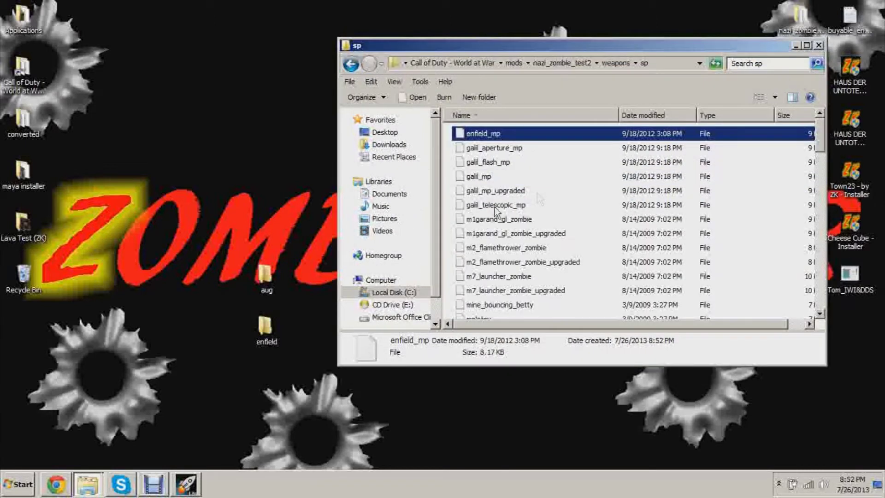
Step: Paste the aug_mp file into the sp folder, granting administrator permission, and check both new weapon files
{"action": "right_click", "coordinate": [451, 213]}
{"action": "left_click", "coordinate": [485, 284]}
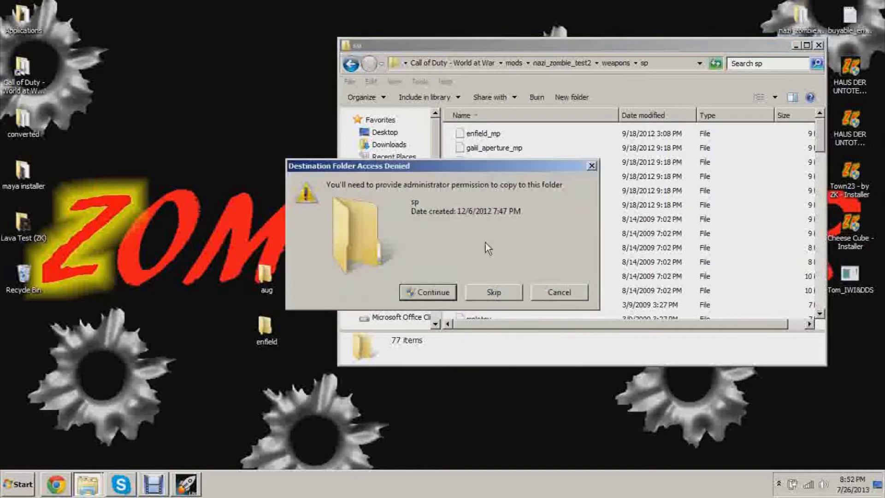
{"action": "left_click", "coordinate": [435, 294]}
{"action": "left_click", "coordinate": [448, 158]}
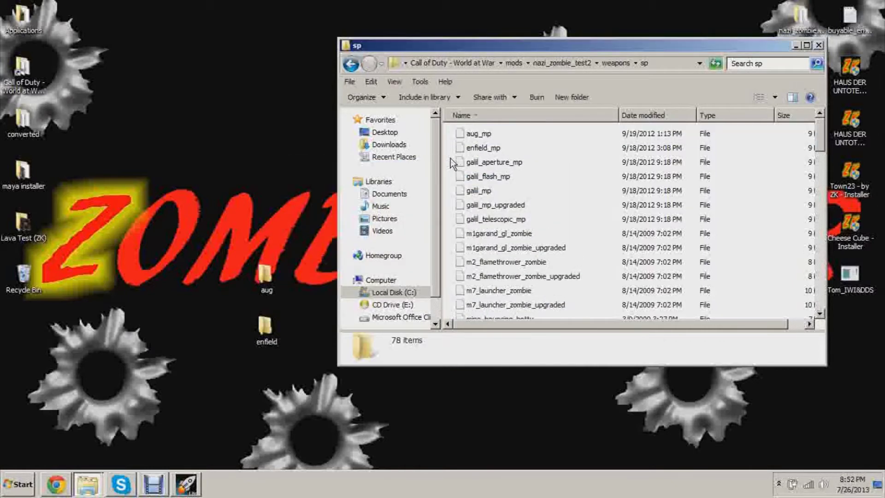
{"action": "left_click", "coordinate": [478, 150]}
{"action": "left_click", "coordinate": [479, 139]}
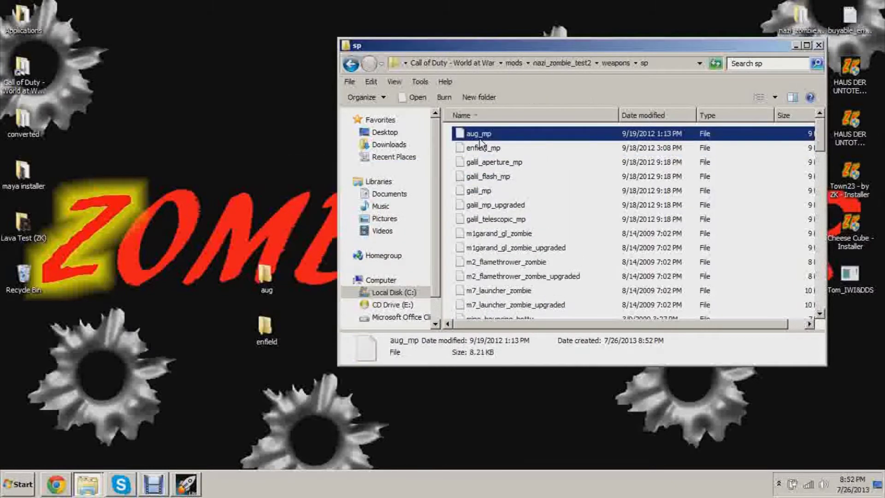
{"action": "left_click", "coordinate": [466, 166]}
Step: Switch to the browser to read the tutorial's instructions for editing _zombiemode_weapons.gsc, then minimize it
{"action": "left_click", "coordinate": [56, 484]}
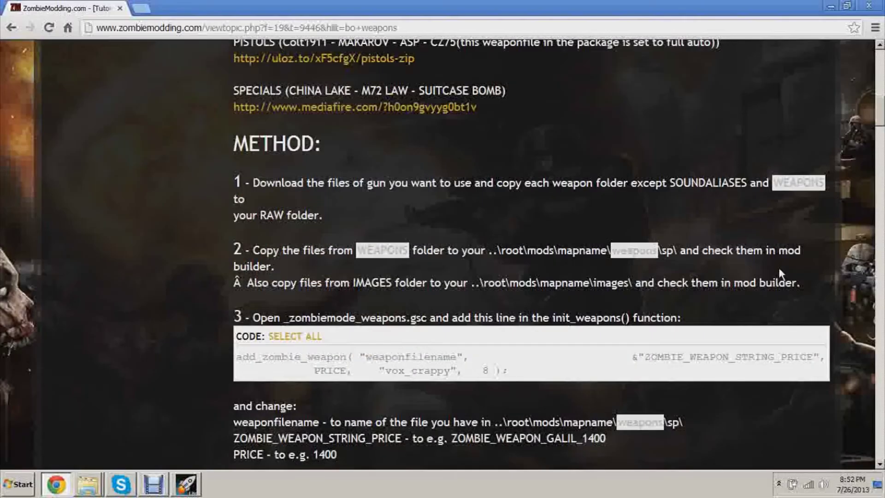
{"action": "scroll", "coordinate": [780, 273], "scroll_direction": "down", "scroll_amount": 3}
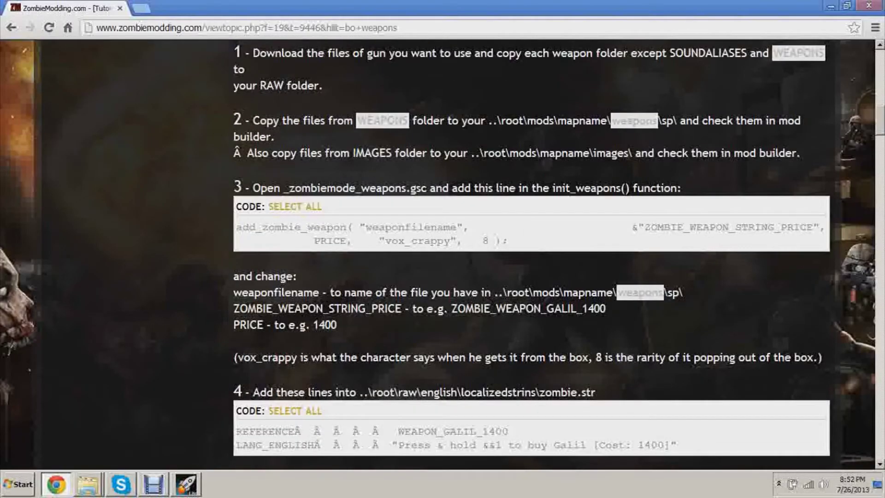
{"action": "left_click", "coordinate": [831, 6]}
Step: Open the raw\maps folder of Call of Duty - World at War in a maximized window, minimizing the sp window
{"action": "left_click", "coordinate": [25, 87]}
{"action": "double_click", "coordinate": [25, 86]}
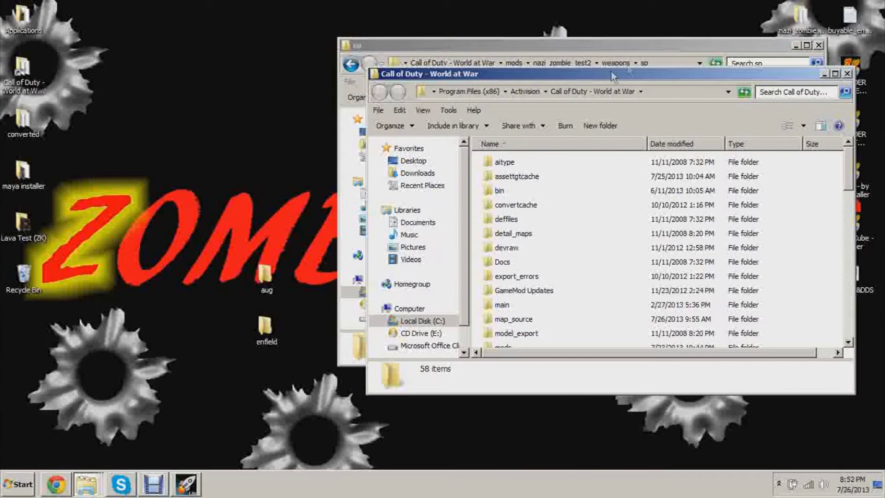
{"action": "left_click", "coordinate": [797, 46]}
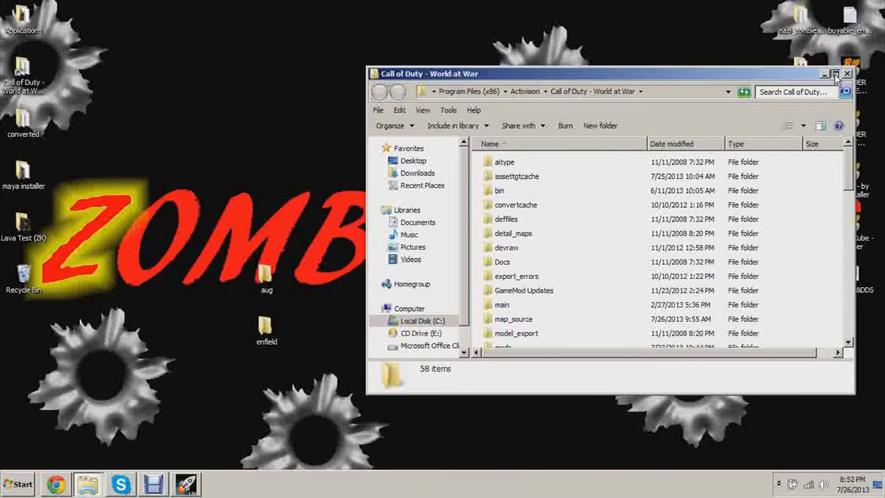
{"action": "left_click", "coordinate": [835, 74]}
{"action": "scroll", "coordinate": [176, 192], "scroll_direction": "down", "scroll_amount": 5}
{"action": "scroll", "coordinate": [176, 192], "scroll_direction": "up", "scroll_amount": 2}
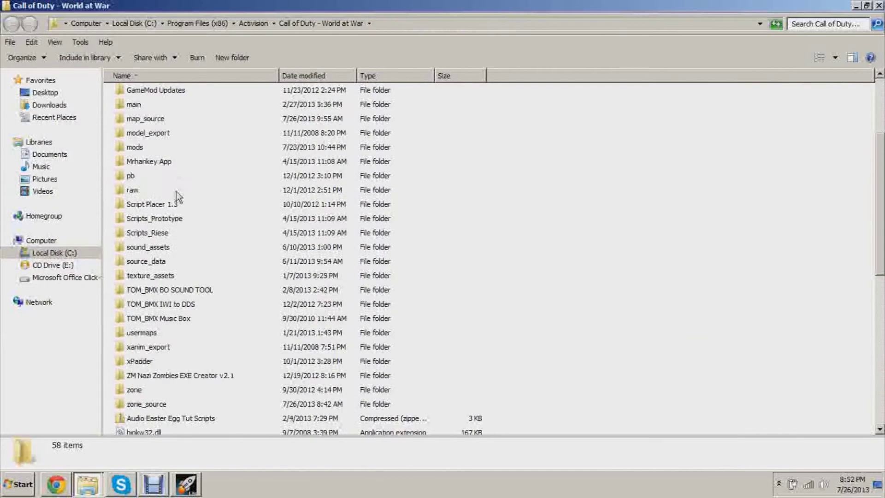
{"action": "double_click", "coordinate": [138, 191]}
{"action": "scroll", "coordinate": [198, 279], "scroll_direction": "down", "scroll_amount": 3}
{"action": "double_click", "coordinate": [138, 285]}
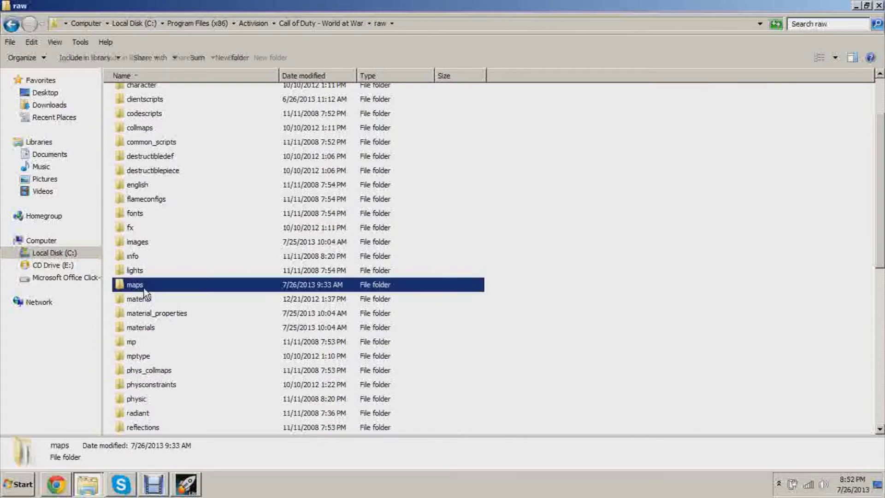
Step: Copy the _zombiemode_weapons GSC file from the maps folder to the desktop, closing the folder window
{"action": "scroll", "coordinate": [187, 181], "scroll_direction": "down", "scroll_amount": 5}
{"action": "type", "text": "_banzai"}
{"action": "left_click_drag", "start_coordinate": [884, 102], "coordinate": [883, 207]}
{"action": "right_click", "coordinate": [185, 339]}
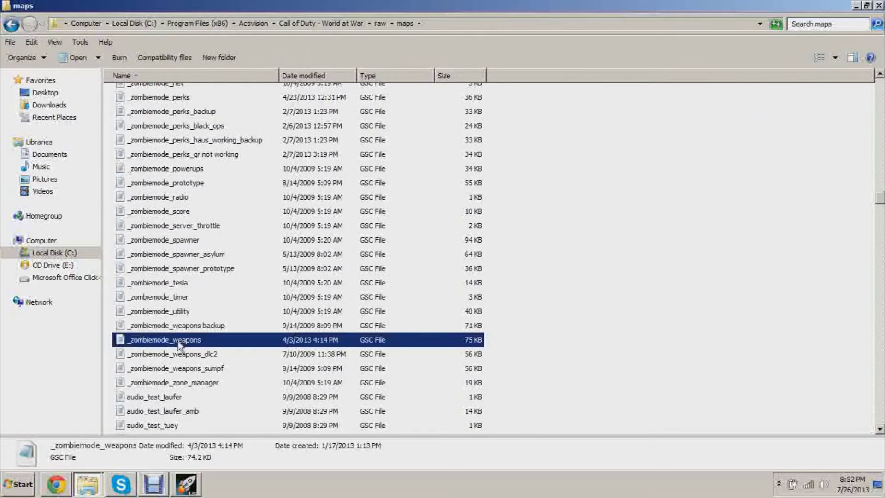
{"action": "left_click", "coordinate": [198, 275]}
{"action": "left_click", "coordinate": [878, 5]}
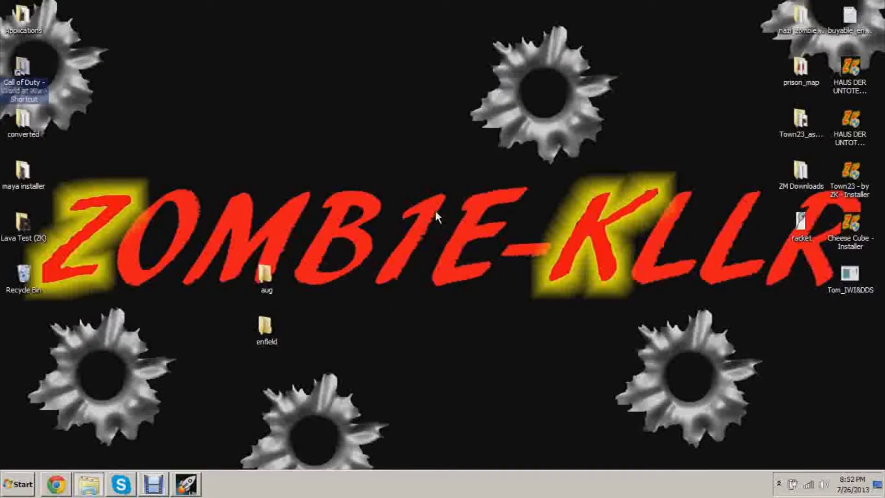
{"action": "right_click", "coordinate": [435, 210]}
{"action": "left_click", "coordinate": [504, 257]}
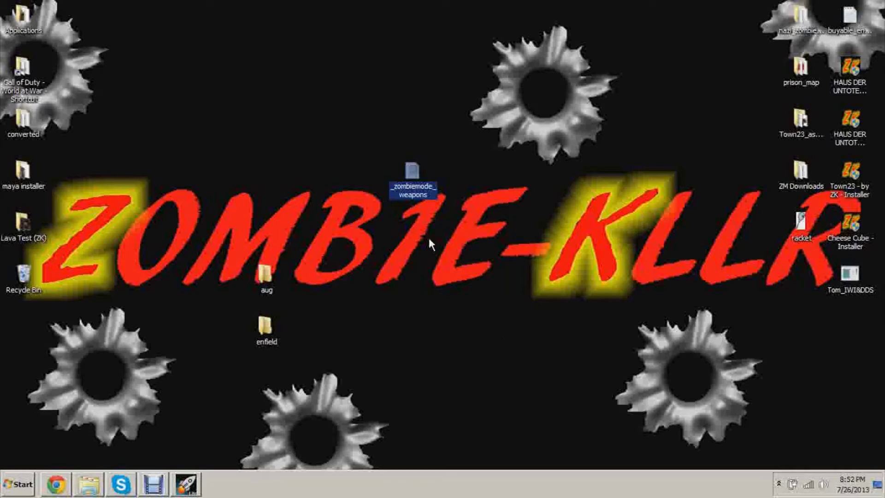
Step: Open the desktop copy of _zombiemode_weapons in Notepad and go to the weapon list in the init_weapons() function
{"action": "right_click", "coordinate": [430, 176]}
{"action": "left_click", "coordinate": [454, 192]}
{"action": "scroll", "coordinate": [634, 162], "scroll_direction": "down", "scroll_amount": 15}
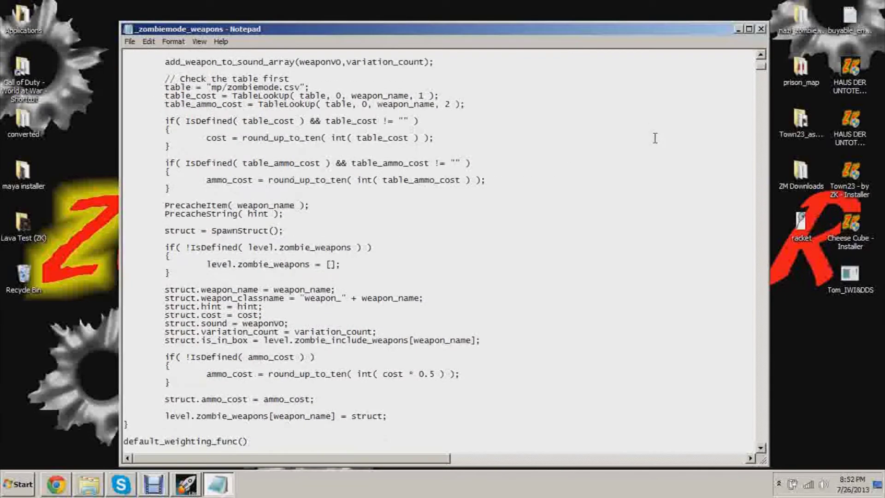
{"action": "scroll", "coordinate": [634, 163], "scroll_direction": "down", "scroll_amount": 20}
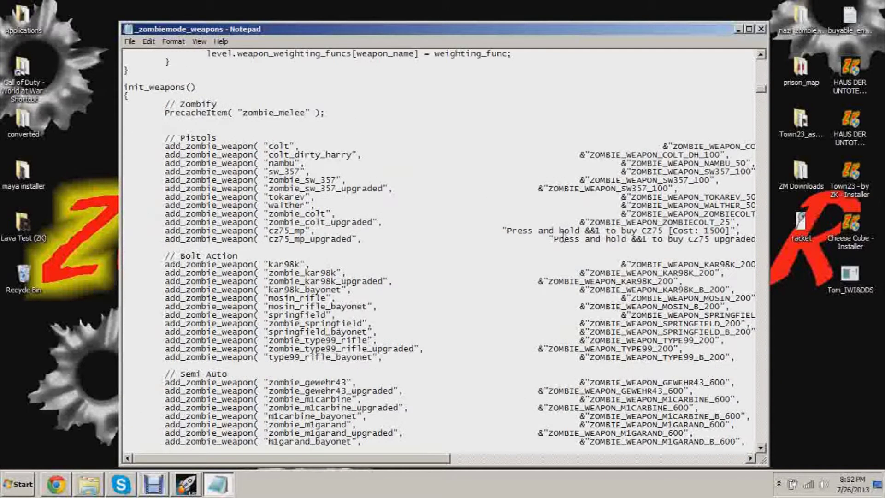
{"action": "scroll", "coordinate": [257, 289], "scroll_direction": "down", "scroll_amount": 2}
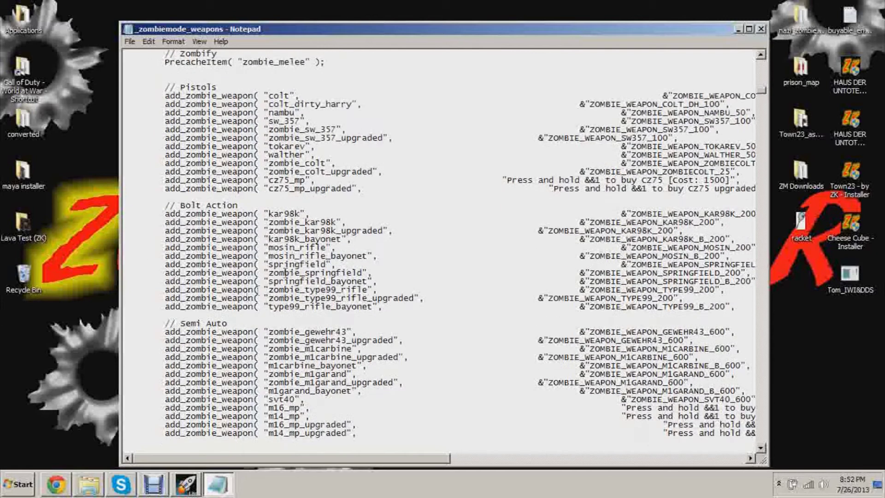
Step: Examine the weapon entries in the init_weapons() list, particularly the aug_mp and aug_mp_upgraded lines under Full Auto
{"action": "scroll", "coordinate": [351, 245], "scroll_direction": "down", "scroll_amount": 15}
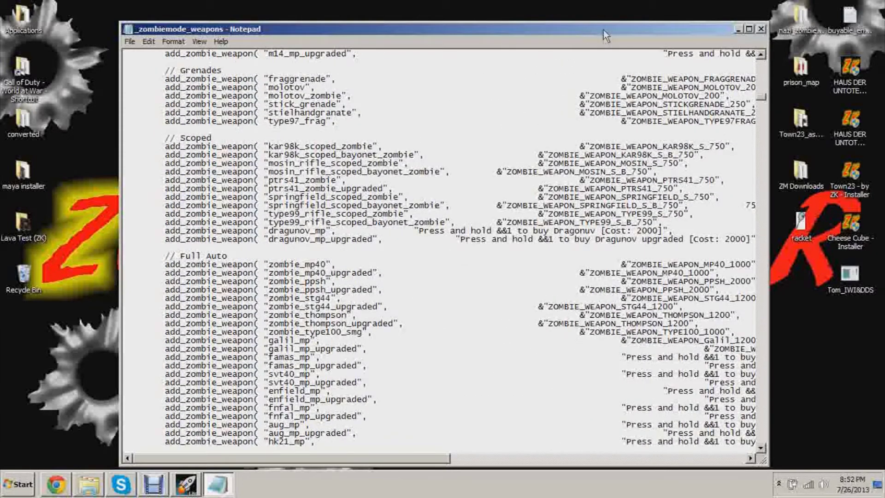
{"action": "scroll", "coordinate": [275, 189], "scroll_direction": "up", "scroll_amount": 1}
{"action": "scroll", "coordinate": [275, 188], "scroll_direction": "down", "scroll_amount": 5}
{"action": "scroll", "coordinate": [278, 161], "scroll_direction": "up", "scroll_amount": 12}
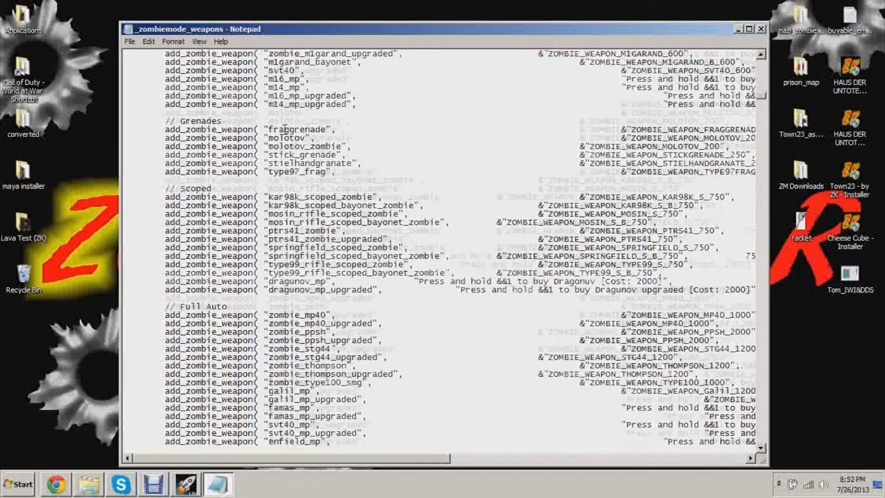
{"action": "scroll", "coordinate": [229, 197], "scroll_direction": "down", "scroll_amount": 14}
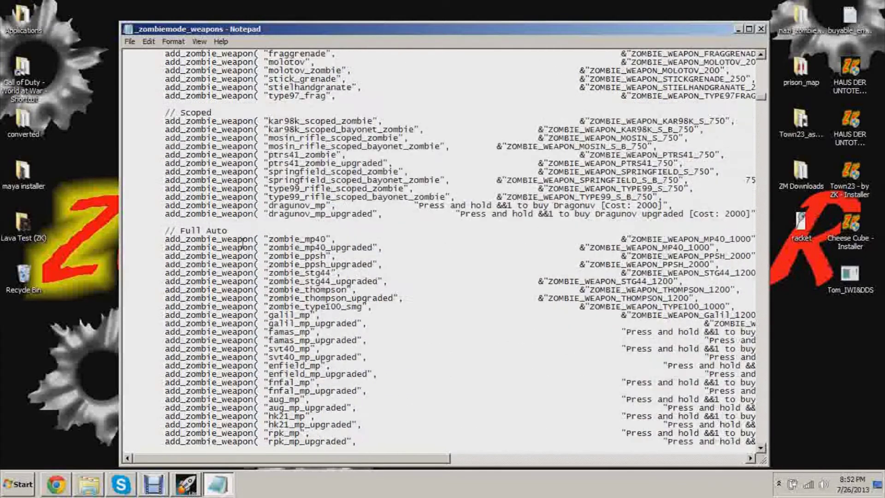
{"action": "left_click_drag", "start_coordinate": [416, 29], "coordinate": [489, 23]}
{"action": "scroll", "coordinate": [313, 284], "scroll_direction": "down", "scroll_amount": 5}
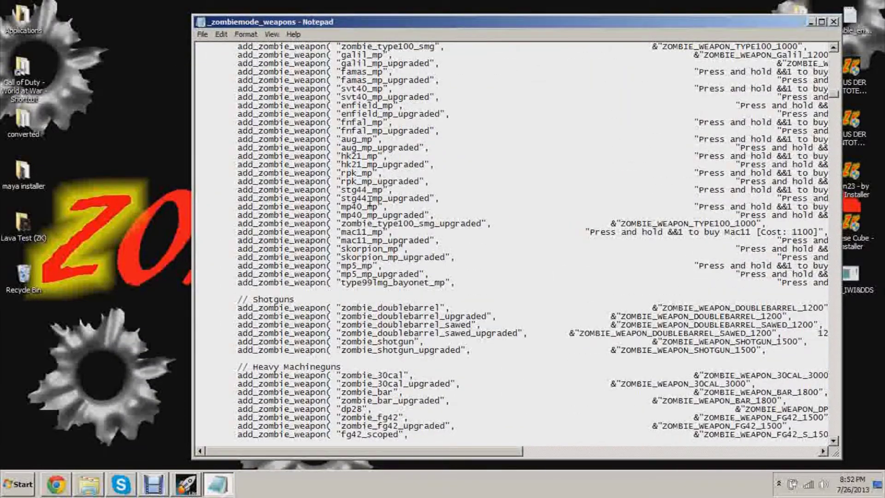
{"action": "scroll", "coordinate": [369, 201], "scroll_direction": "up", "scroll_amount": 3}
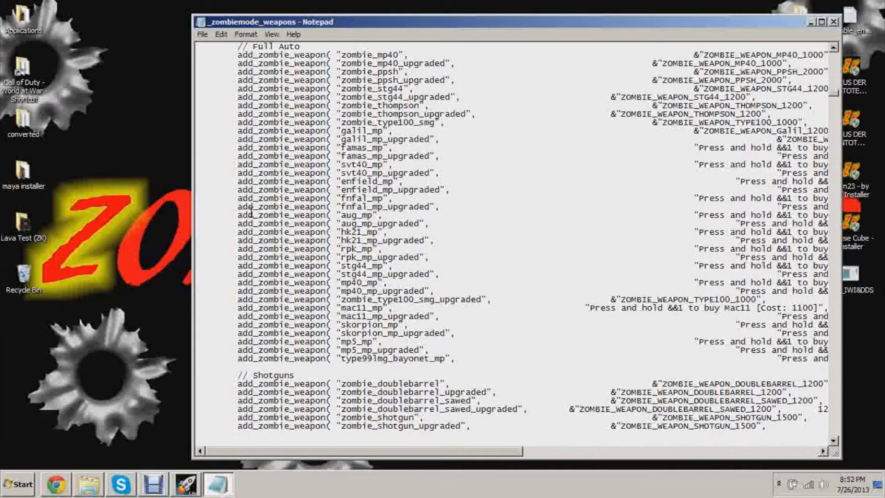
{"action": "left_click_drag", "start_coordinate": [236, 214], "coordinate": [487, 225]}
Step: Duplicate the type99lmg_bayonet_mp weapon line onto a new line at the end of the Full Auto list
{"action": "left_click_drag", "start_coordinate": [239, 359], "coordinate": [819, 361]}
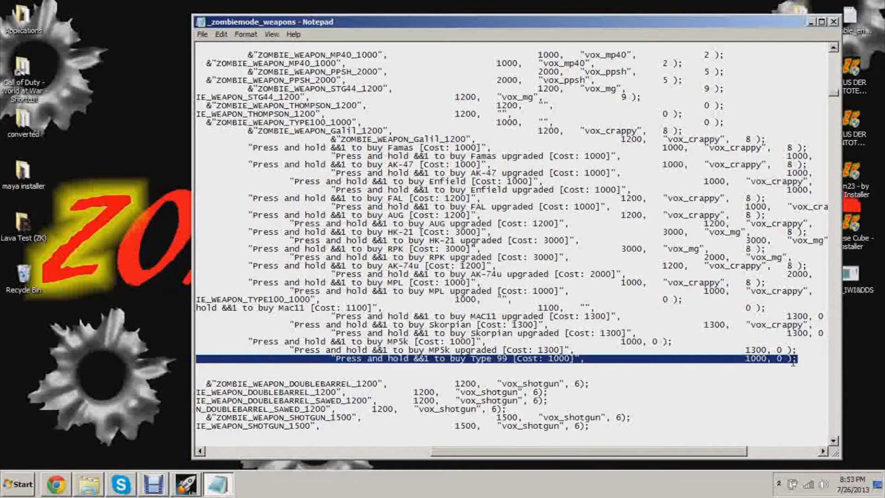
{"action": "right_click", "coordinate": [793, 362]}
{"action": "left_click", "coordinate": [776, 250]}
{"action": "left_click", "coordinate": [810, 358]}
{"action": "left_click", "coordinate": [807, 368]}
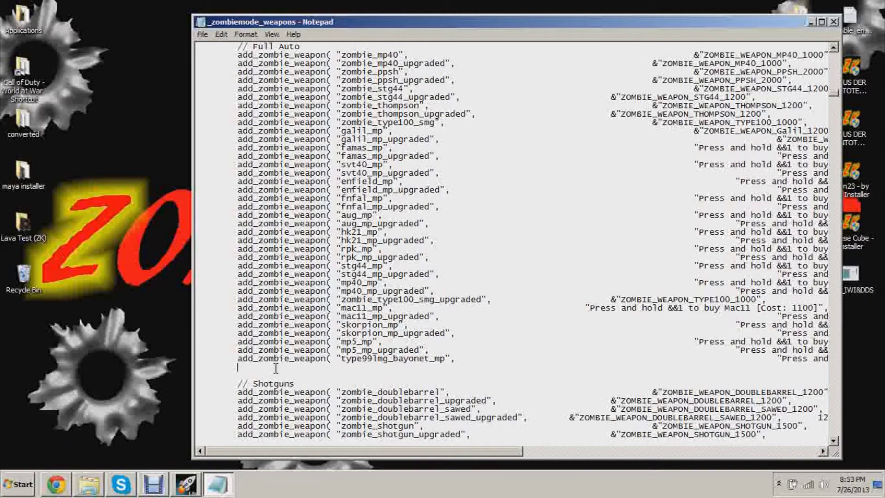
{"action": "key", "text": "ctrl+v"}
Step: Change the weapon file name in the duplicated Full Auto line to aug_mp
{"action": "left_click_drag", "start_coordinate": [553, 450], "coordinate": [270, 435]}
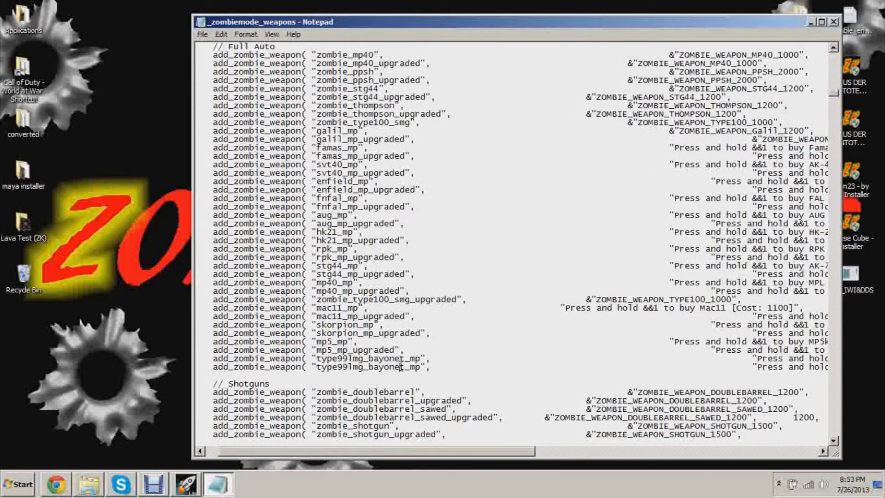
{"action": "left_click_drag", "start_coordinate": [405, 367], "coordinate": [316, 371]}
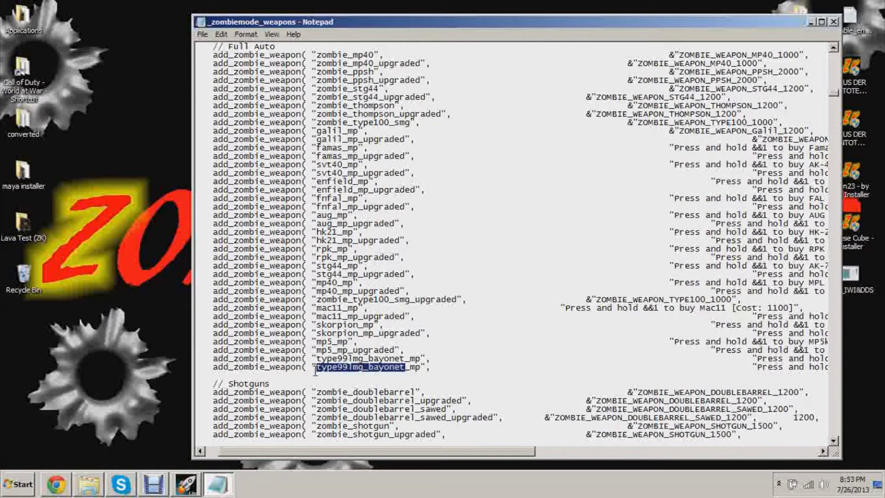
{"action": "type", "text": "aug"}
{"action": "scroll", "coordinate": [471, 341], "scroll_direction": "up", "scroll_amount": 1}
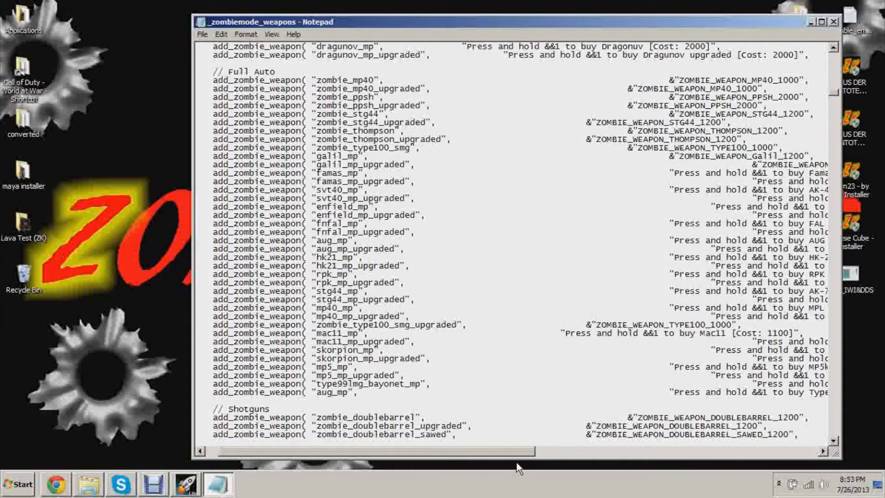
Step: Replace Type 99 with Aug in the purchase text of the duplicated line and highlight its price
{"action": "left_click_drag", "start_coordinate": [507, 451], "coordinate": [606, 454]}
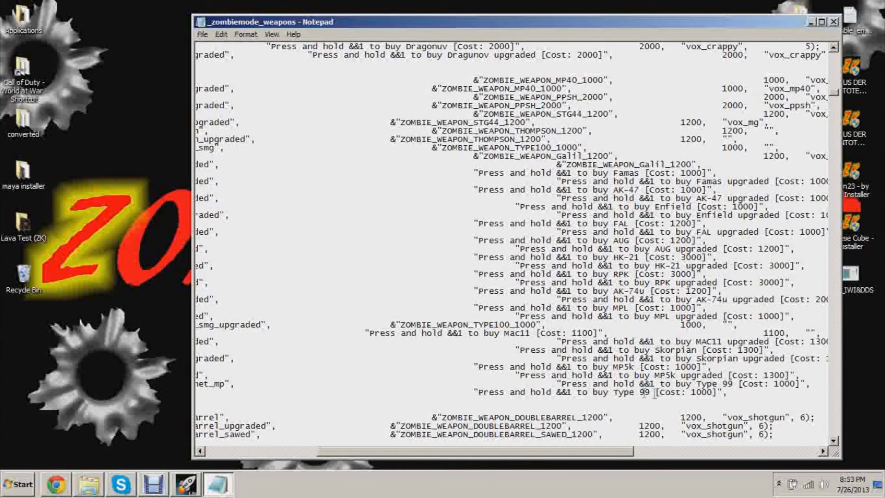
{"action": "key", "text": "BackSpace"}
{"action": "key", "text": "BackSpace"}
{"action": "key", "text": "BackSpace"}
{"action": "key", "text": "BackSpace"}
{"action": "key", "text": "BackSpace"}
{"action": "key", "text": "BackSpace"}
{"action": "key", "text": "BackSpace"}
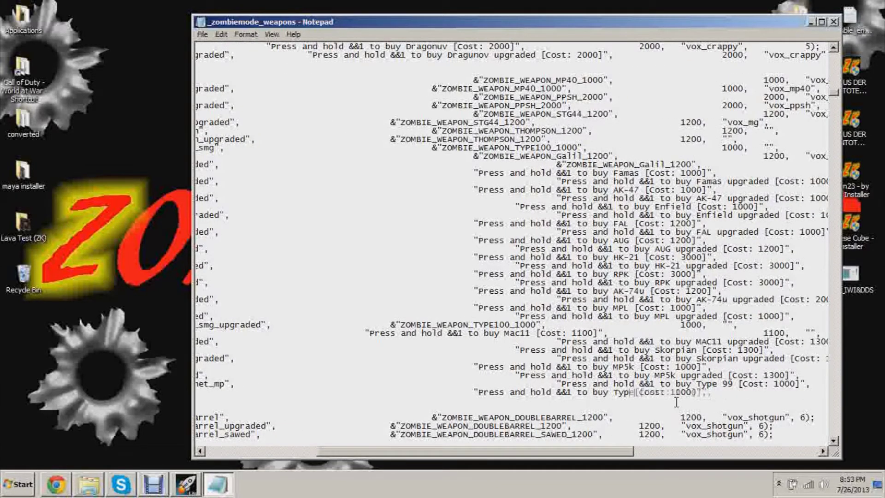
{"action": "type", "text": "Aug"}
{"action": "left_click_drag", "start_coordinate": [617, 452], "coordinate": [689, 452]}
{"action": "left_click_drag", "start_coordinate": [688, 396], "coordinate": [704, 398]}
Step: Delete the added aug_mp line from the end of the Full Auto list
{"action": "left_click_drag", "start_coordinate": [676, 452], "coordinate": [473, 453]}
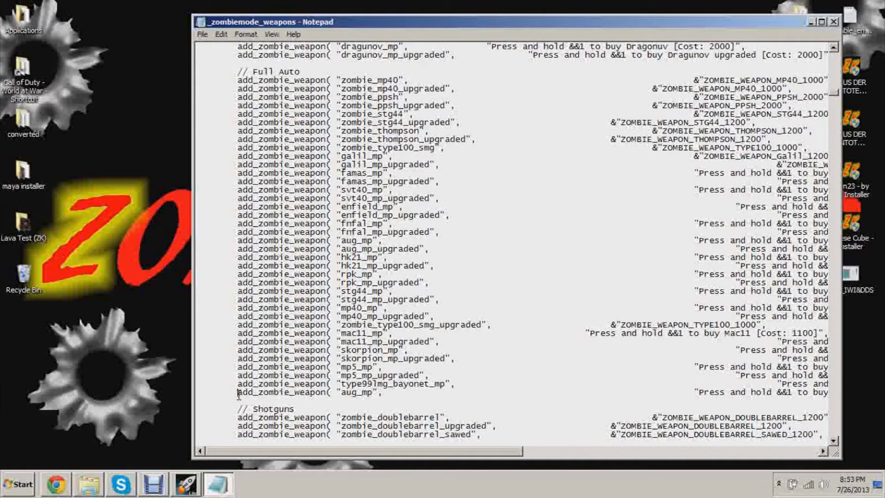
{"action": "left_click_drag", "start_coordinate": [238, 394], "coordinate": [238, 400]}
{"action": "key", "text": "Delete"}
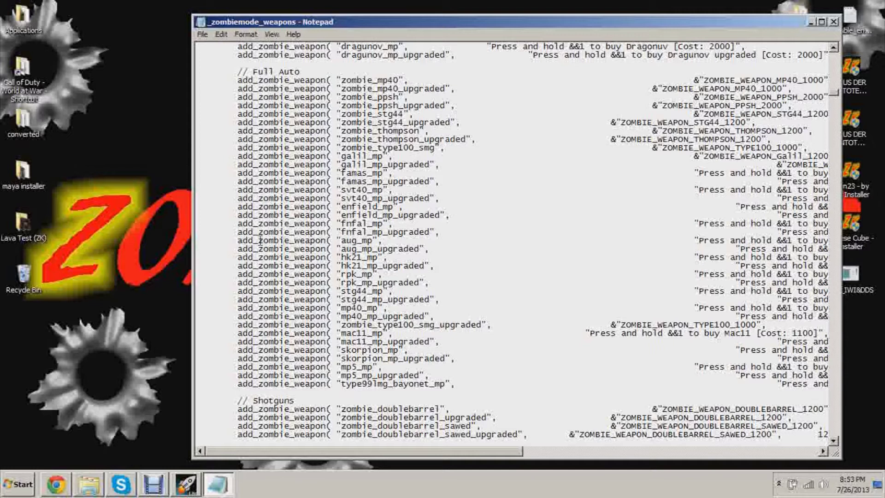
Step: Highlight the existing aug and enfield entries in the Full Auto list, and close the file without saving
{"action": "left_click_drag", "start_coordinate": [238, 240], "coordinate": [437, 249]}
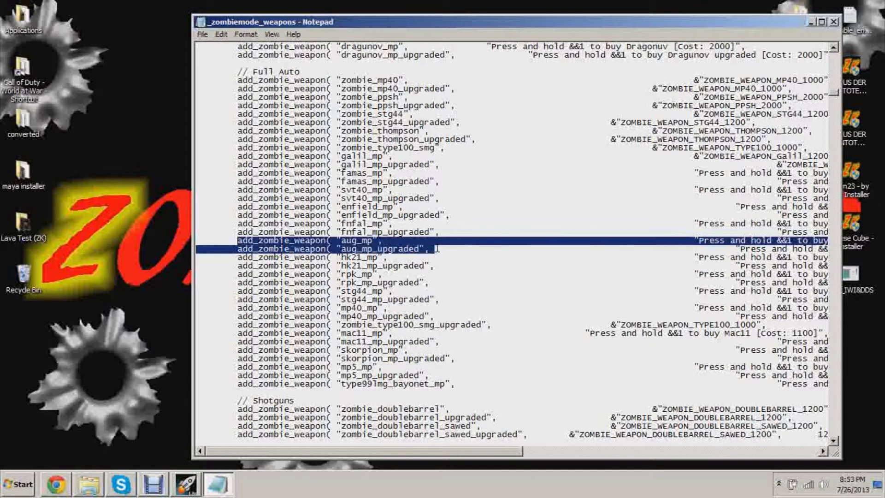
{"action": "left_click_drag", "start_coordinate": [454, 216], "coordinate": [232, 206]}
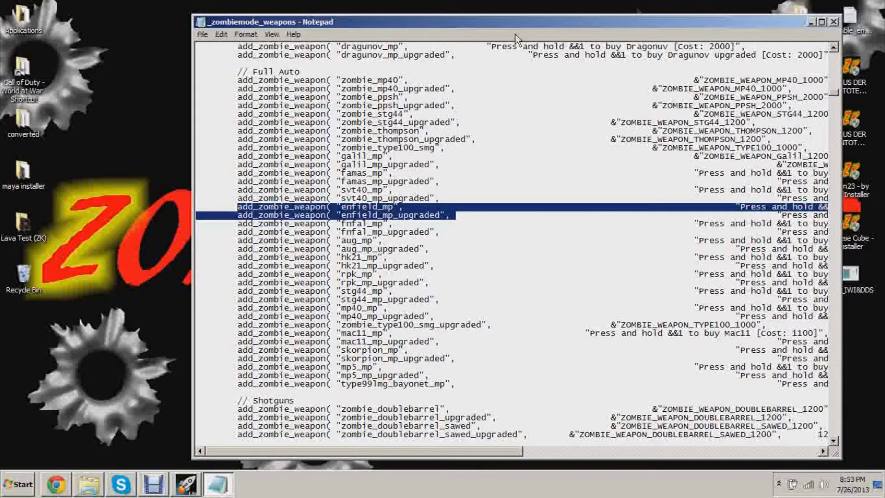
{"action": "left_click", "coordinate": [834, 22]}
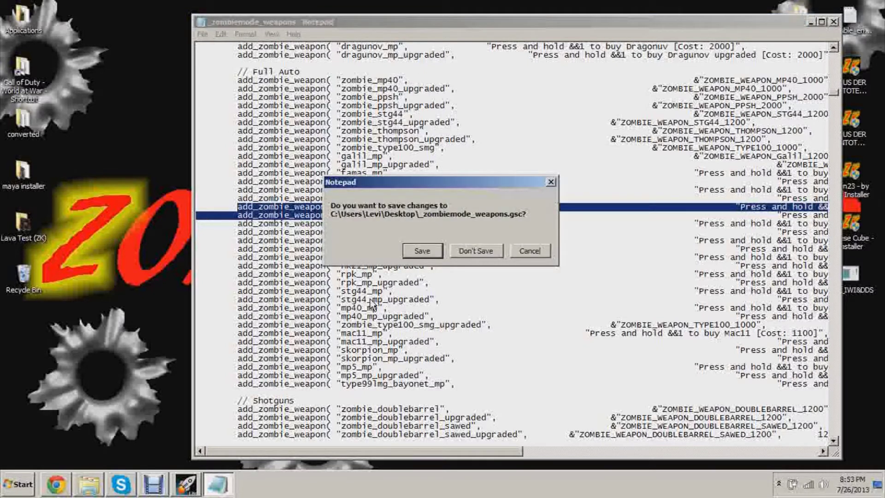
{"action": "left_click", "coordinate": [479, 249]}
Step: Copy the _zombiemode_weapons file from the desktop and close the leftover enfield weapons folder window
{"action": "left_click", "coordinate": [414, 181]}
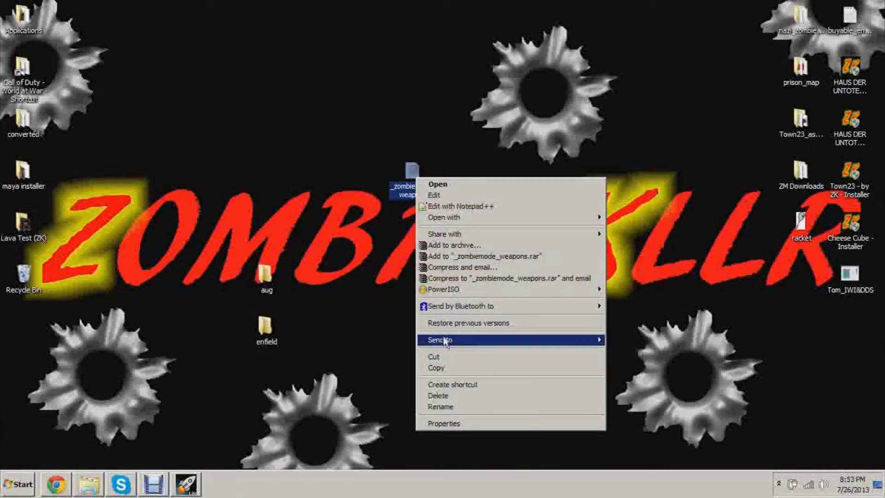
{"action": "left_click", "coordinate": [447, 367]}
{"action": "left_click", "coordinate": [339, 206]}
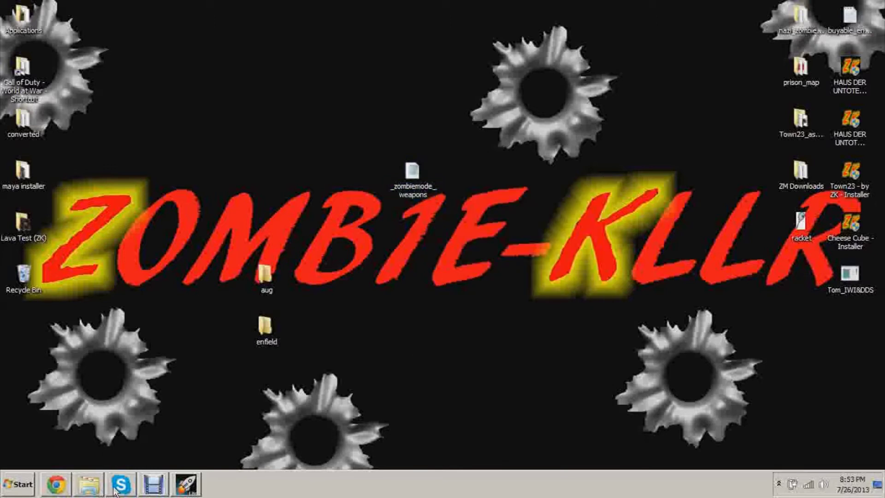
{"action": "left_click", "coordinate": [89, 484]}
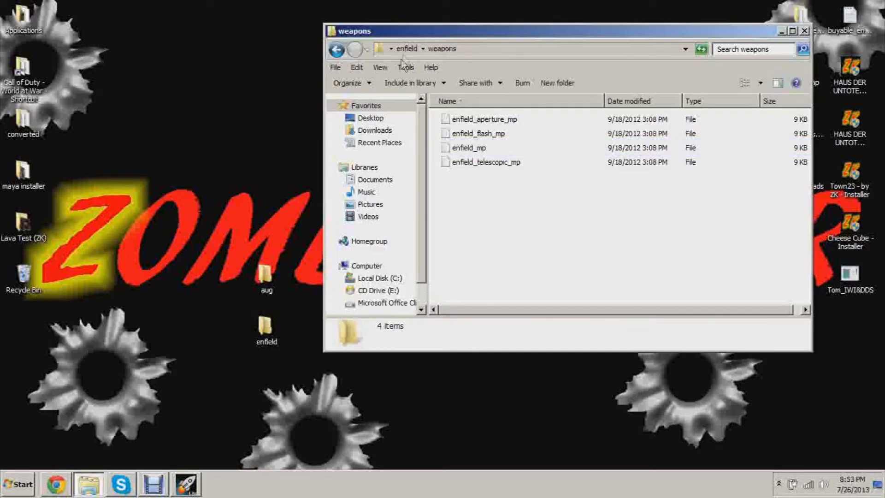
{"action": "left_click", "coordinate": [804, 31]}
Step: Open the maps folder of the nazi_zombie_test2 mod inside the Call of Duty - World at War mods folder
{"action": "double_click", "coordinate": [38, 65]}
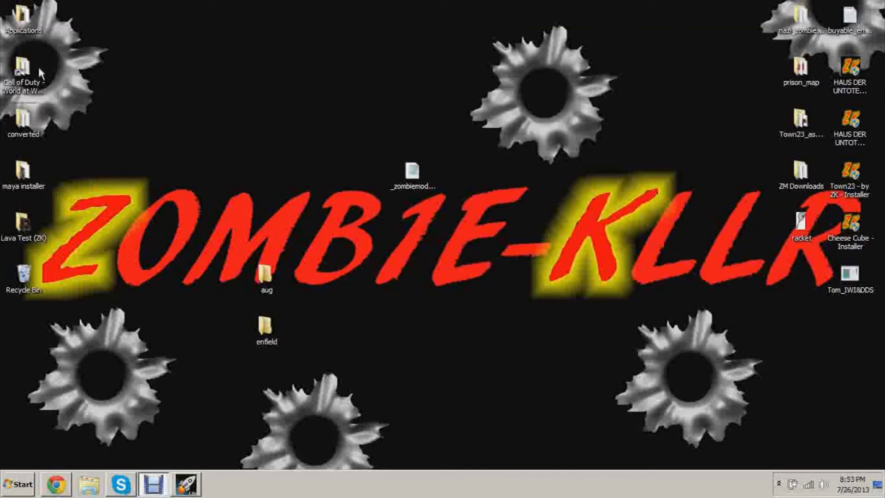
{"action": "scroll", "coordinate": [530, 197], "scroll_direction": "down", "scroll_amount": 5}
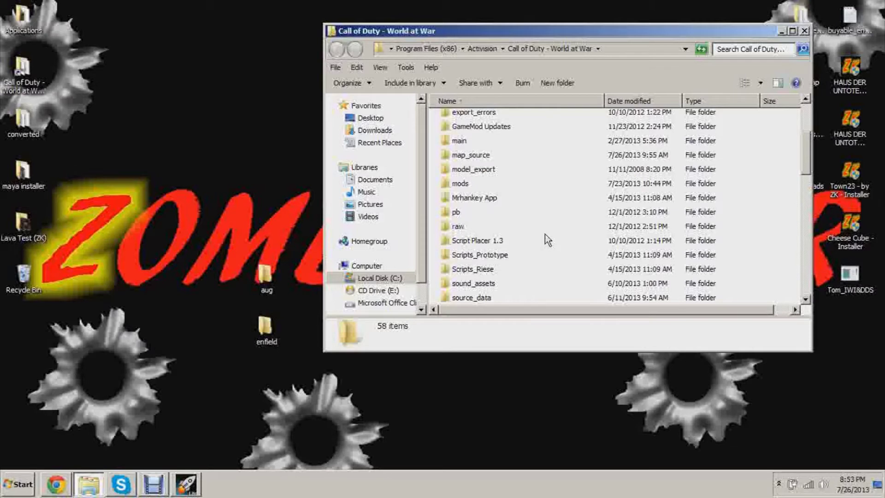
{"action": "double_click", "coordinate": [475, 185]}
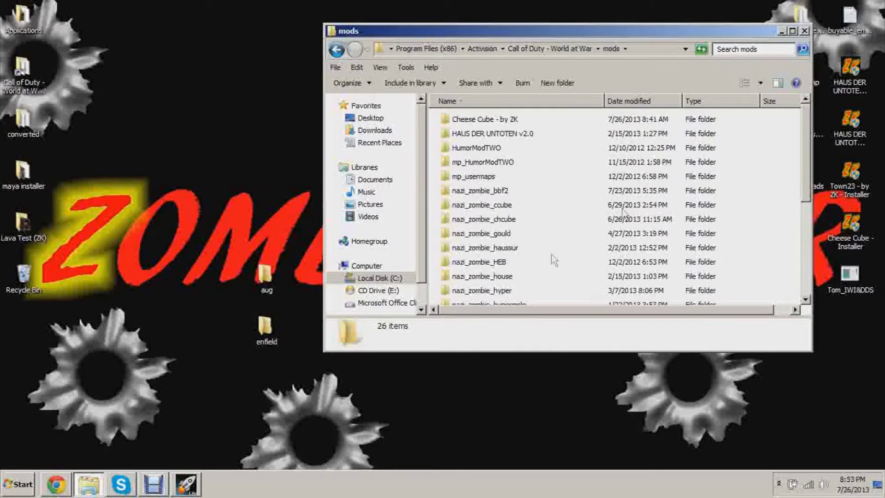
{"action": "scroll", "coordinate": [551, 255], "scroll_direction": "down", "scroll_amount": 2}
{"action": "double_click", "coordinate": [481, 283]}
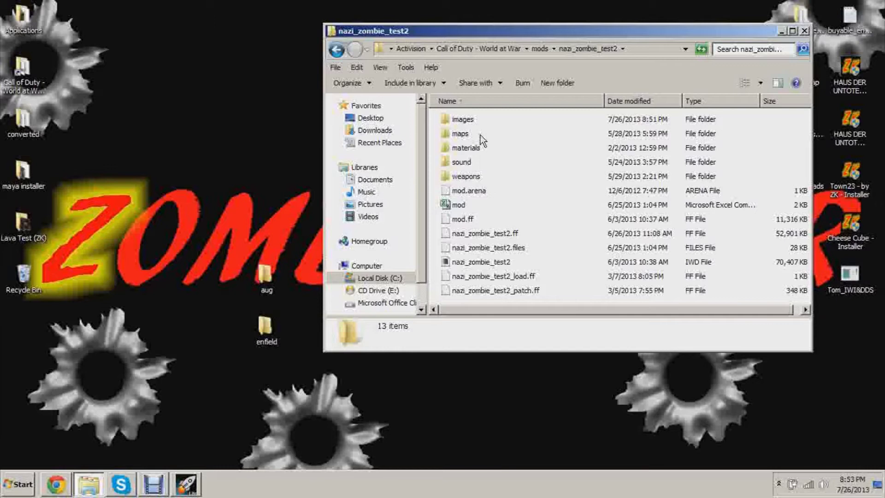
{"action": "double_click", "coordinate": [481, 139]}
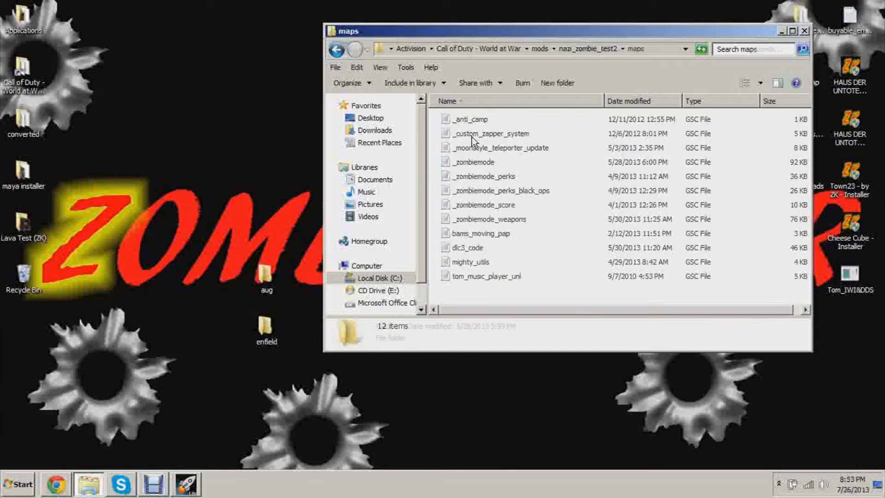
Step: Paste _zombiemode_weapons into the mod's maps folder, replacing the existing file, and close the folder window
{"action": "right_click", "coordinate": [431, 172]}
{"action": "left_click", "coordinate": [470, 244]}
{"action": "left_click", "coordinate": [462, 194]}
{"action": "left_click", "coordinate": [430, 293]}
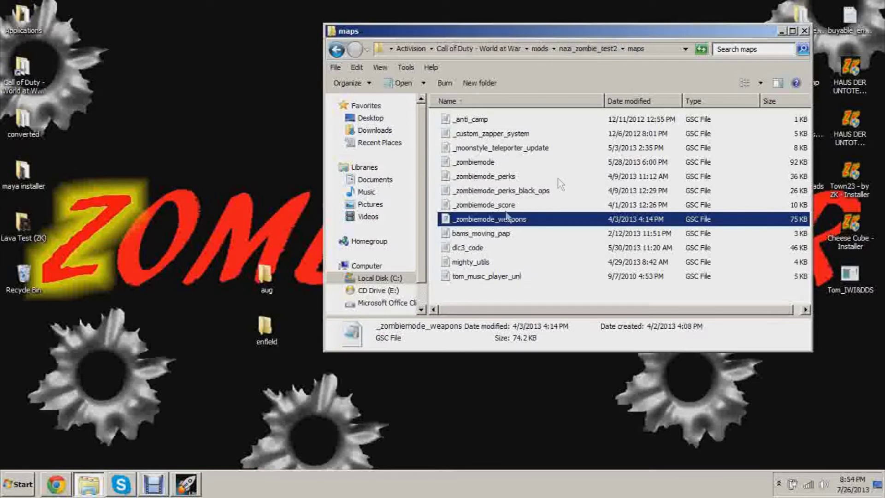
{"action": "left_click", "coordinate": [530, 293]}
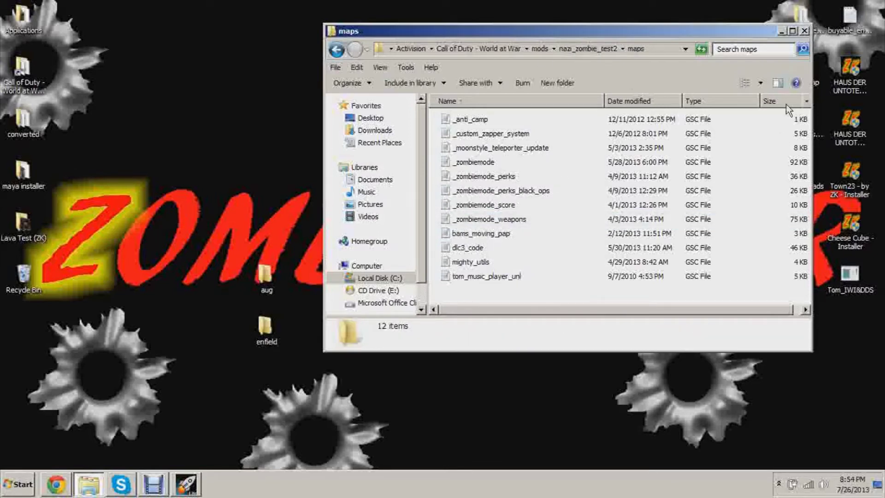
{"action": "left_click", "coordinate": [792, 31]}
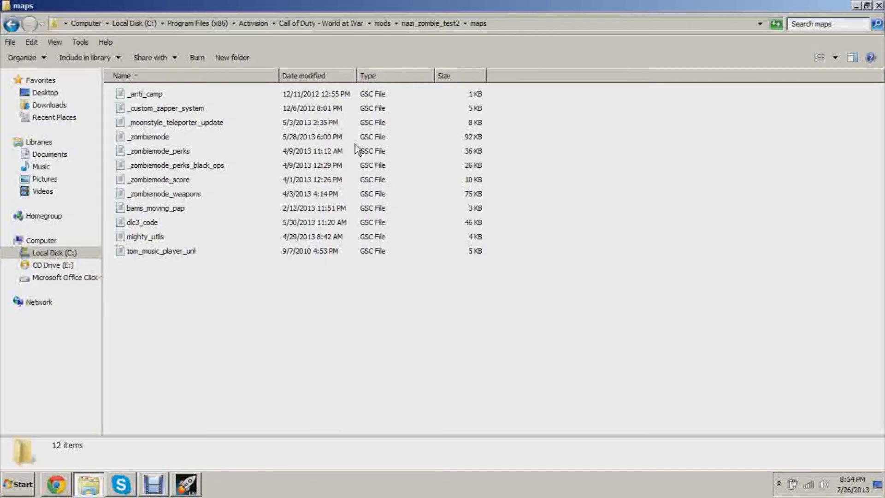
{"action": "left_click", "coordinate": [867, 6]}
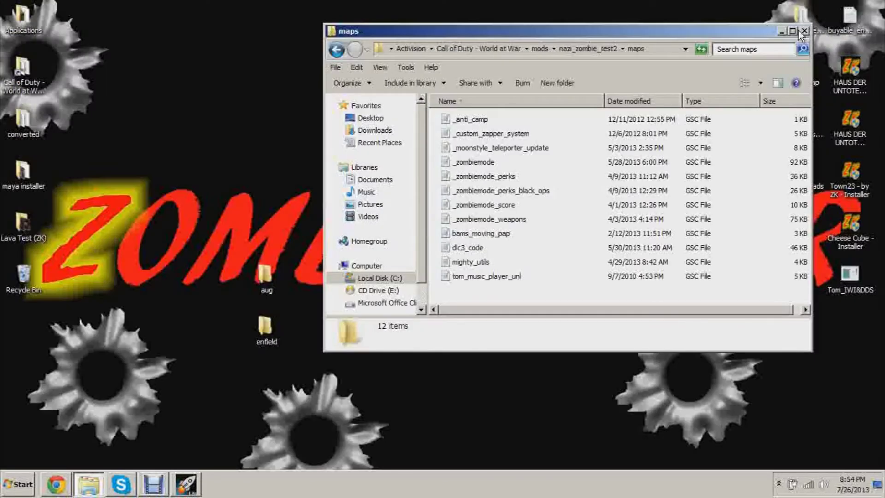
{"action": "left_click", "coordinate": [794, 31]}
{"action": "left_click", "coordinate": [866, 5]}
{"action": "left_click", "coordinate": [807, 31]}
Step: Switch to the browser to read tutorial steps 4 to 6 on zombie.str, dlc3_code.gsc and mod.csv, then minimize it
{"action": "left_click", "coordinate": [56, 484]}
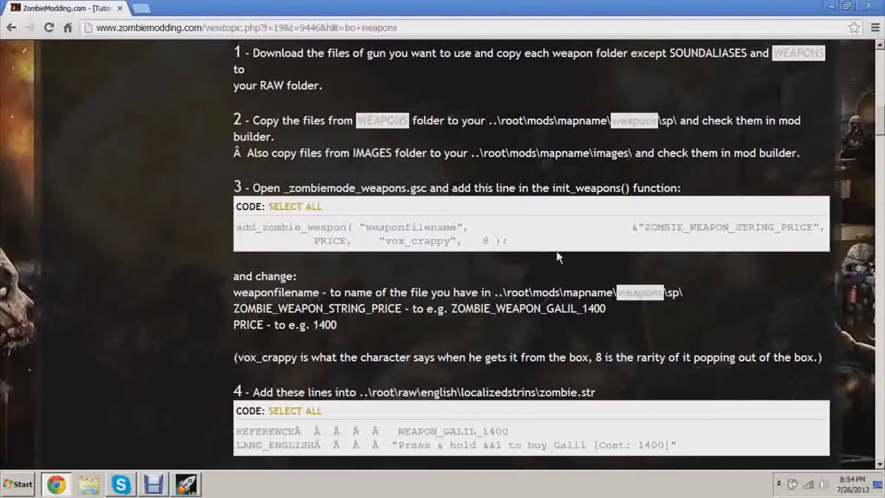
{"action": "scroll", "coordinate": [577, 285], "scroll_direction": "down", "scroll_amount": 2}
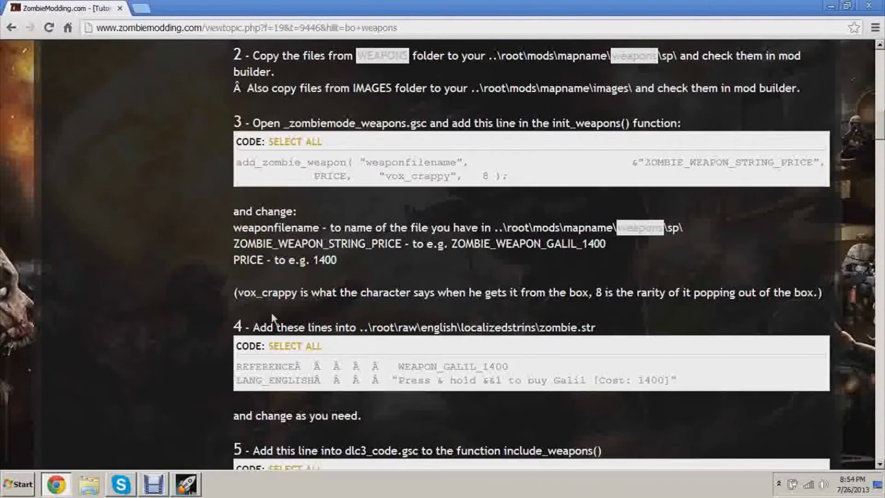
{"action": "scroll", "coordinate": [669, 328], "scroll_direction": "down", "scroll_amount": 3}
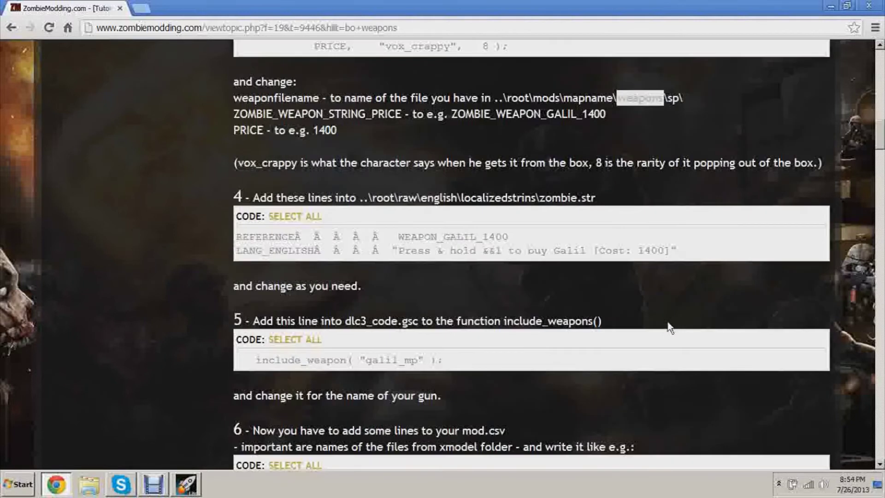
{"action": "scroll", "coordinate": [420, 250], "scroll_direction": "down", "scroll_amount": 2}
{"action": "scroll", "coordinate": [328, 162], "scroll_direction": "down", "scroll_amount": 2}
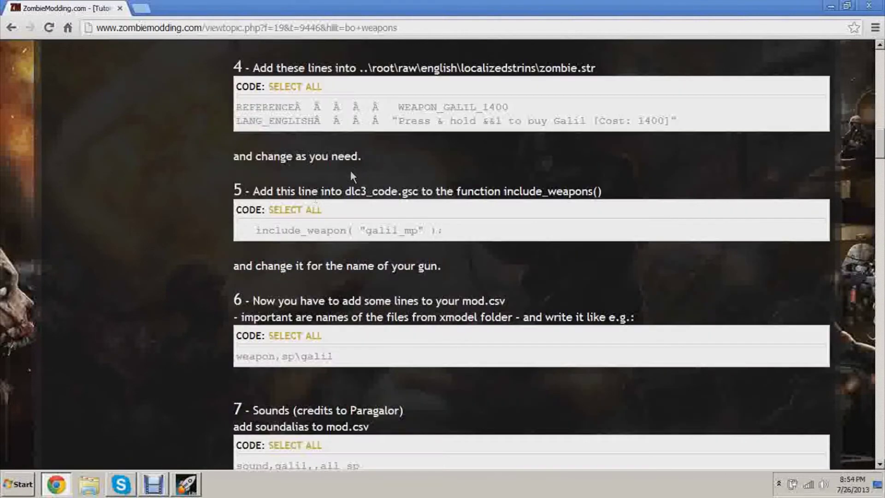
{"action": "left_click", "coordinate": [831, 5]}
Step: Open the raw\maps folder of Call of Duty - World at War
{"action": "double_click", "coordinate": [40, 92]}
{"action": "scroll", "coordinate": [488, 256], "scroll_direction": "down", "scroll_amount": 3}
{"action": "double_click", "coordinate": [474, 267]}
{"action": "scroll", "coordinate": [474, 268], "scroll_direction": "down", "scroll_amount": 2}
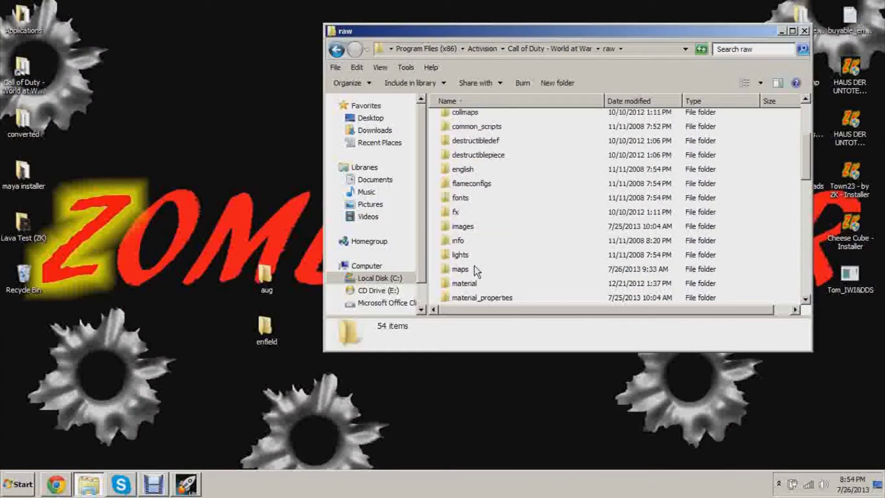
{"action": "left_click", "coordinate": [468, 226]}
{"action": "double_click", "coordinate": [469, 225]}
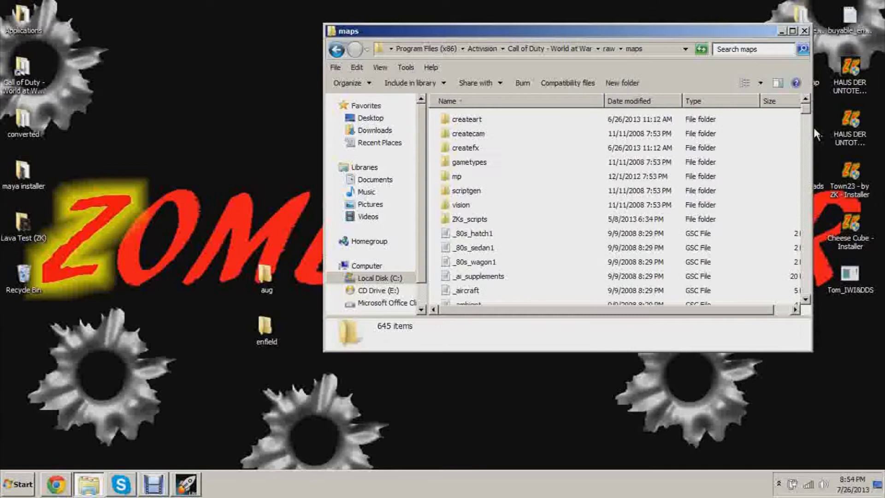
Step: Copy the dlc3_code script from raw\maps onto the desktop, closing the folder window
{"action": "left_click_drag", "start_coordinate": [807, 116], "coordinate": [806, 204]}
{"action": "scroll", "coordinate": [737, 128], "scroll_direction": "up", "scroll_amount": 4}
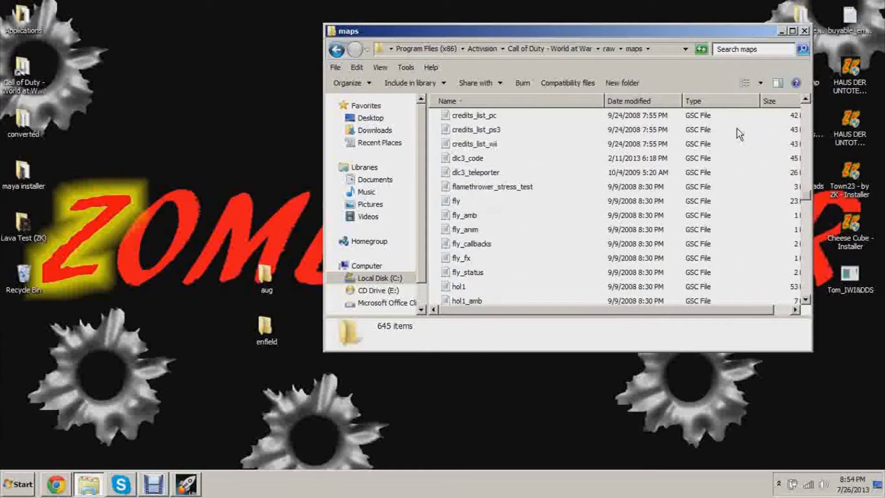
{"action": "left_click", "coordinate": [481, 203]}
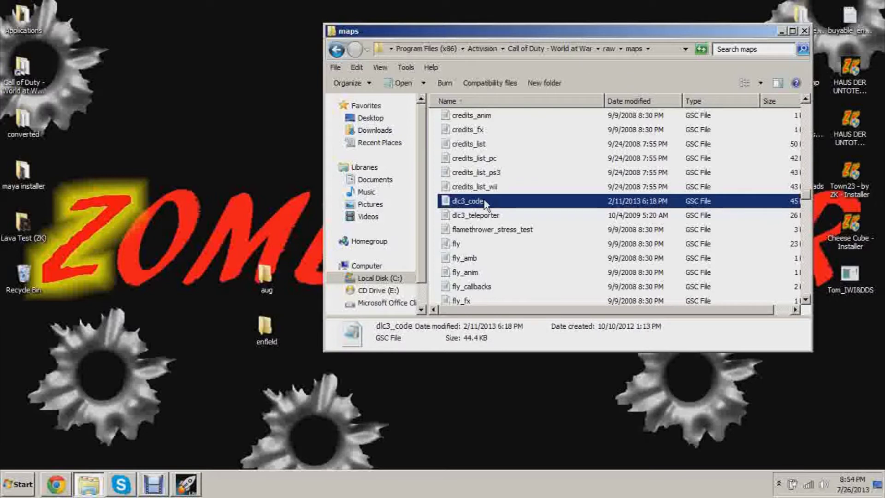
{"action": "right_click", "coordinate": [484, 204]}
{"action": "left_click", "coordinate": [514, 372]}
{"action": "left_click", "coordinate": [804, 31]}
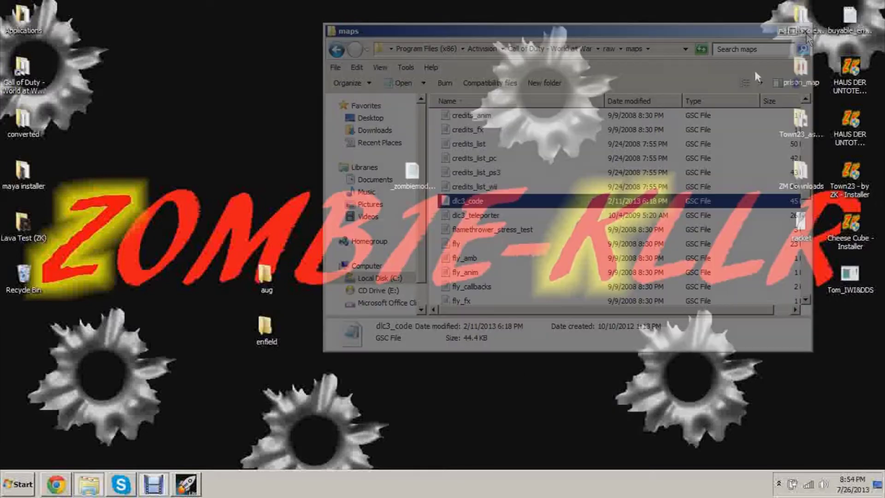
{"action": "right_click", "coordinate": [497, 240]}
{"action": "left_click", "coordinate": [529, 283]}
Step: Open the desktop copy of dlc3_code in Notepad and locate the aug_mp include_weapon lines under Full Auto
{"action": "right_click", "coordinate": [502, 236]}
{"action": "left_click", "coordinate": [532, 223]}
{"action": "scroll", "coordinate": [654, 198], "scroll_direction": "down", "scroll_amount": 10}
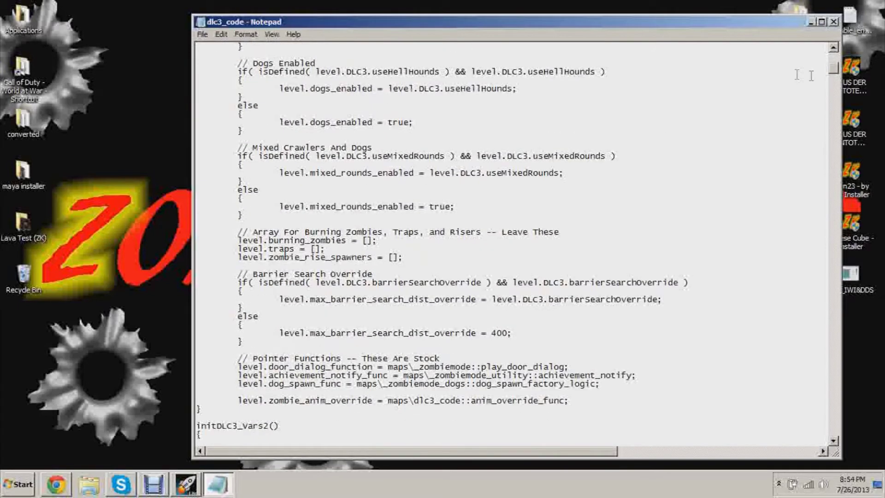
{"action": "left_click_drag", "start_coordinate": [833, 69], "coordinate": [836, 129]}
{"action": "scroll", "coordinate": [431, 260], "scroll_direction": "down", "scroll_amount": 2}
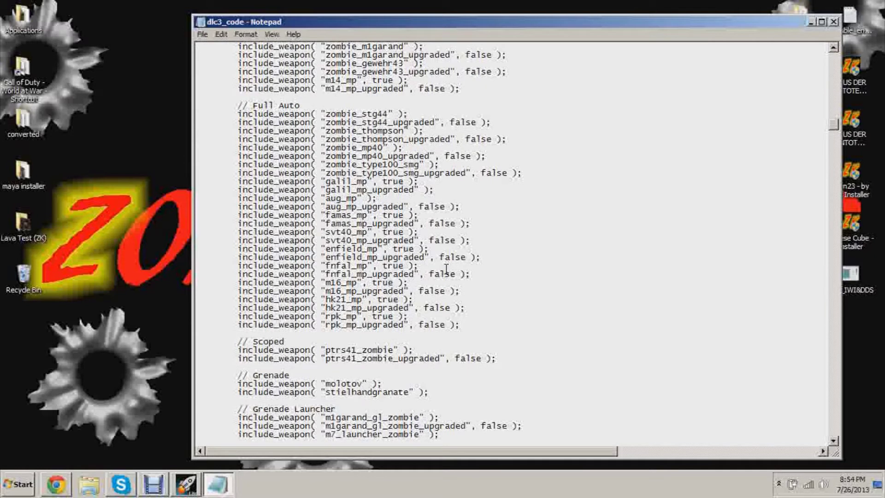
{"action": "left_click_drag", "start_coordinate": [236, 198], "coordinate": [466, 205]}
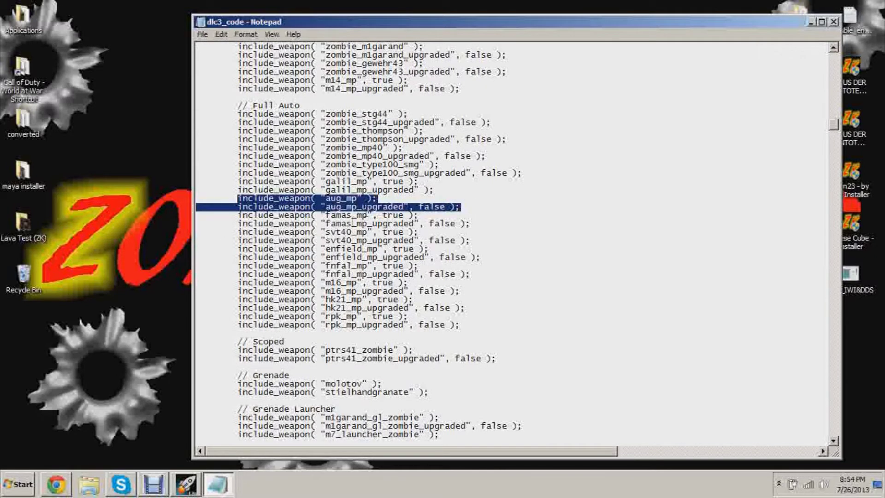
{"action": "left_click", "coordinate": [492, 205]}
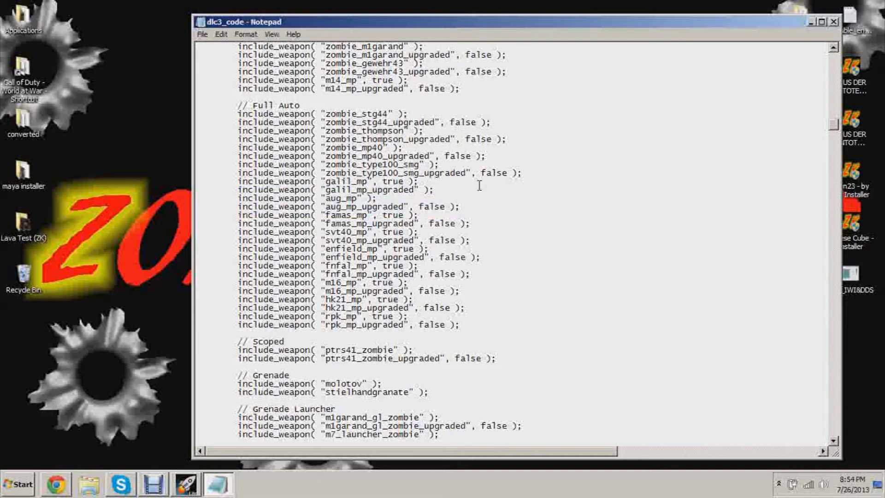
Step: Examine the include_weapon entries for the aug, famas and enfield with their upgraded versions, then close dlc3_code
{"action": "left_click_drag", "start_coordinate": [464, 207], "coordinate": [236, 208]}
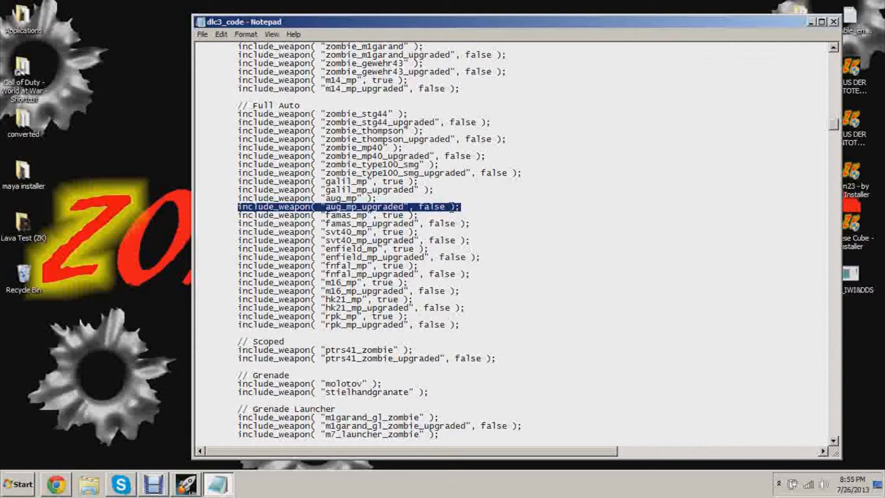
{"action": "left_click_drag", "start_coordinate": [371, 198], "coordinate": [237, 200]}
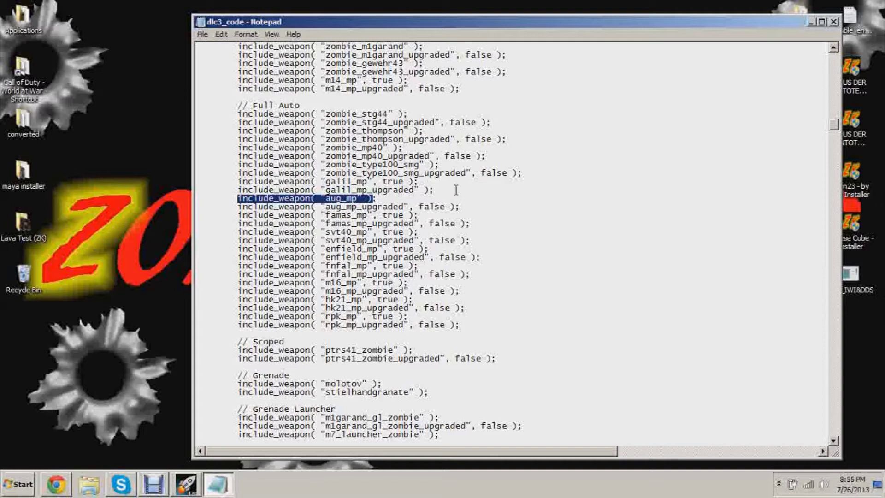
{"action": "double_click", "coordinate": [387, 180]}
{"action": "left_click", "coordinate": [432, 182]}
{"action": "left_click_drag", "start_coordinate": [459, 325], "coordinate": [415, 166]}
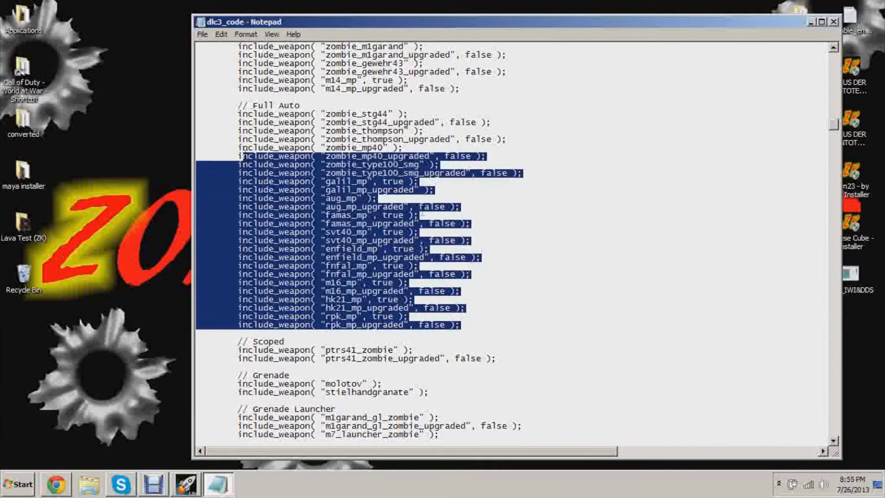
{"action": "left_click", "coordinate": [422, 216]}
{"action": "left_click_drag", "start_coordinate": [375, 199], "coordinate": [253, 206]}
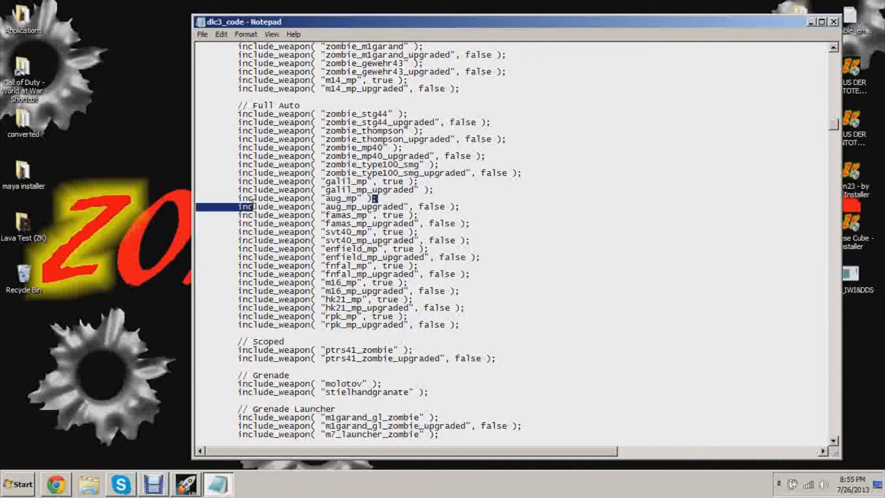
{"action": "left_click_drag", "start_coordinate": [451, 224], "coordinate": [275, 224]}
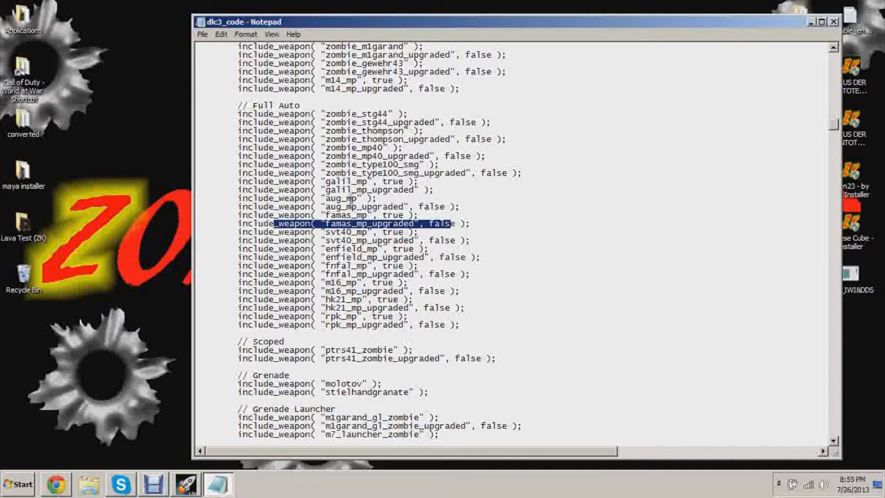
{"action": "left_click_drag", "start_coordinate": [492, 254], "coordinate": [232, 249]}
{"action": "left_click", "coordinate": [377, 249]}
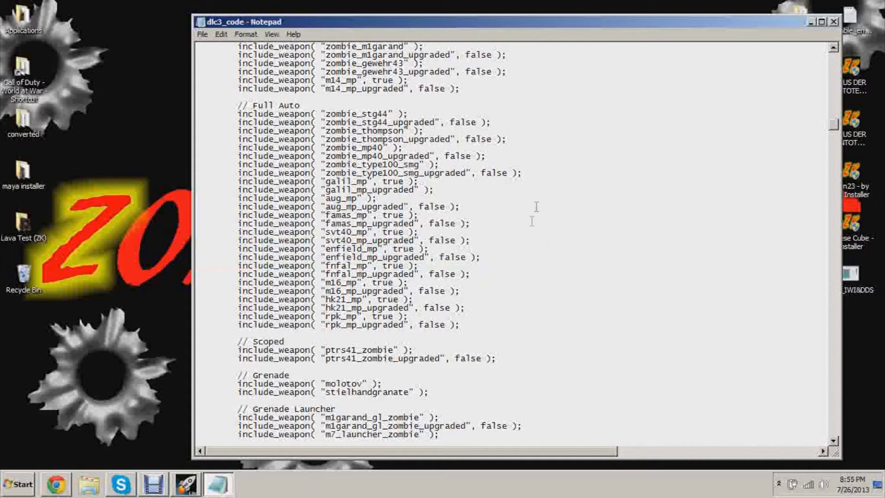
{"action": "left_click", "coordinate": [834, 21]}
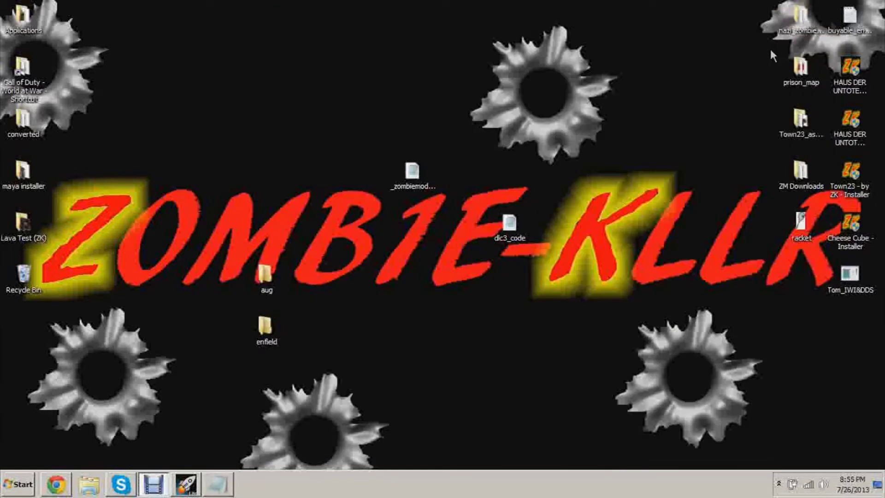
Step: Copy dlc3_code from the desktop and open the maps folder of the nazi_zombie_test2 mod
{"action": "right_click", "coordinate": [511, 215]}
{"action": "left_click", "coordinate": [163, 423]}
{"action": "double_click", "coordinate": [23, 69]}
{"action": "scroll", "coordinate": [483, 272], "scroll_direction": "down", "scroll_amount": 3}
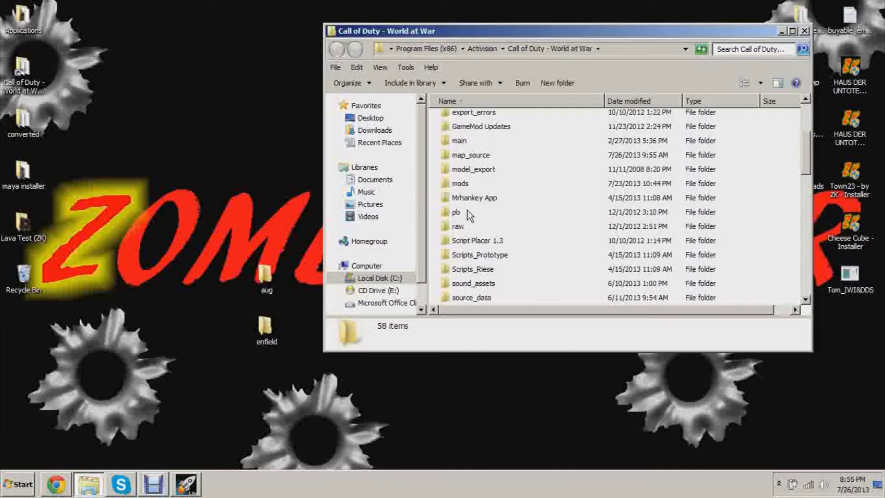
{"action": "double_click", "coordinate": [466, 185]}
{"action": "scroll", "coordinate": [500, 260], "scroll_direction": "down", "scroll_amount": 2}
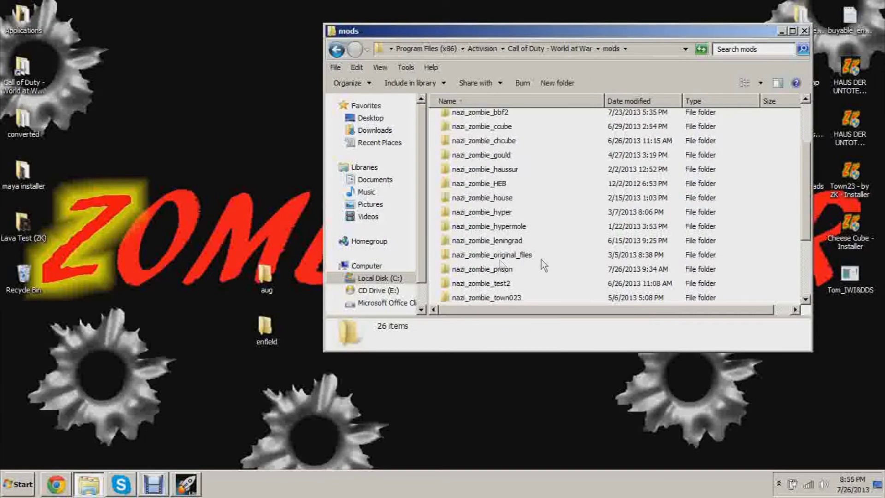
{"action": "double_click", "coordinate": [513, 282]}
{"action": "double_click", "coordinate": [475, 133]}
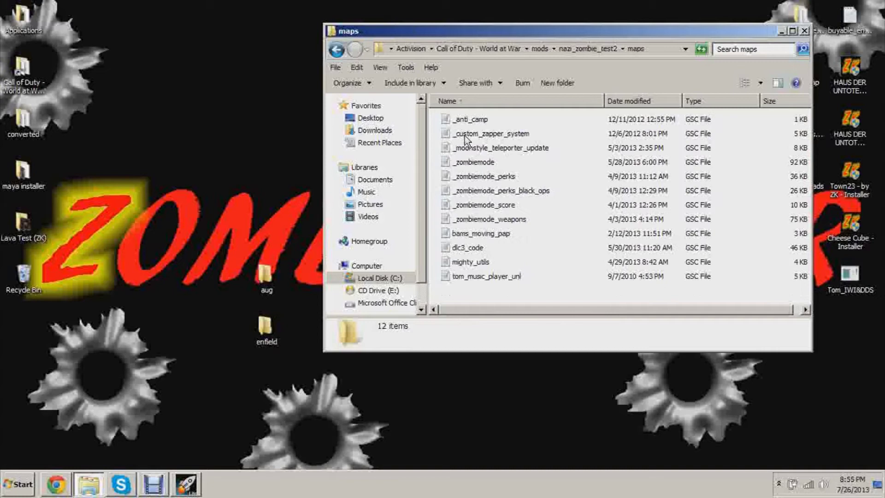
Step: Paste dlc3_code into the mod's maps folder, replacing the existing file, and close the folder window
{"action": "right_click", "coordinate": [436, 183]}
{"action": "left_click", "coordinate": [463, 254]}
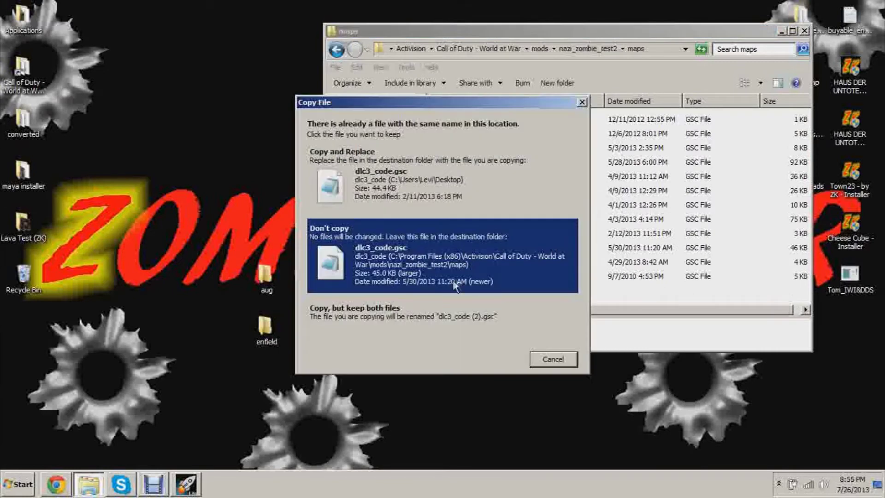
{"action": "left_click", "coordinate": [451, 262]}
{"action": "left_click", "coordinate": [449, 290]}
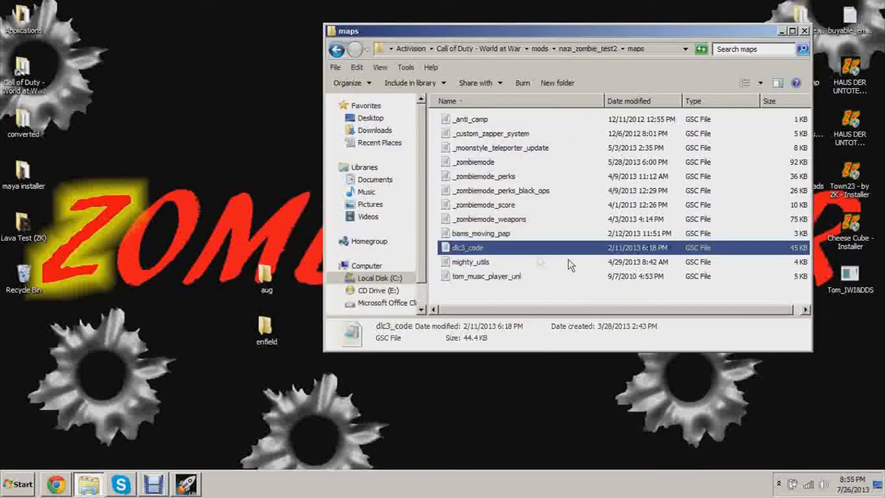
{"action": "left_click", "coordinate": [809, 31]}
Step: Delete the _zombiemode_weapons and dlc3_code copies from the desktop
{"action": "left_click_drag", "start_coordinate": [591, 290], "coordinate": [386, 140]}
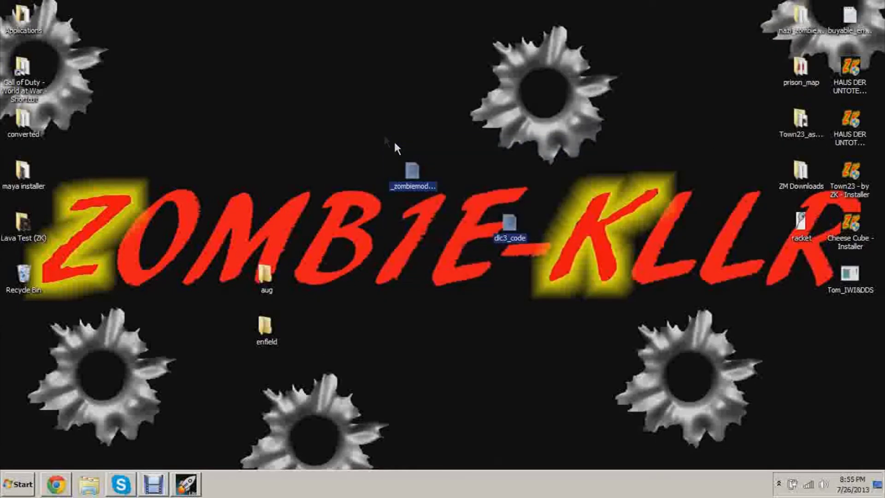
{"action": "key", "text": "Delete"}
{"action": "key", "text": "Return"}
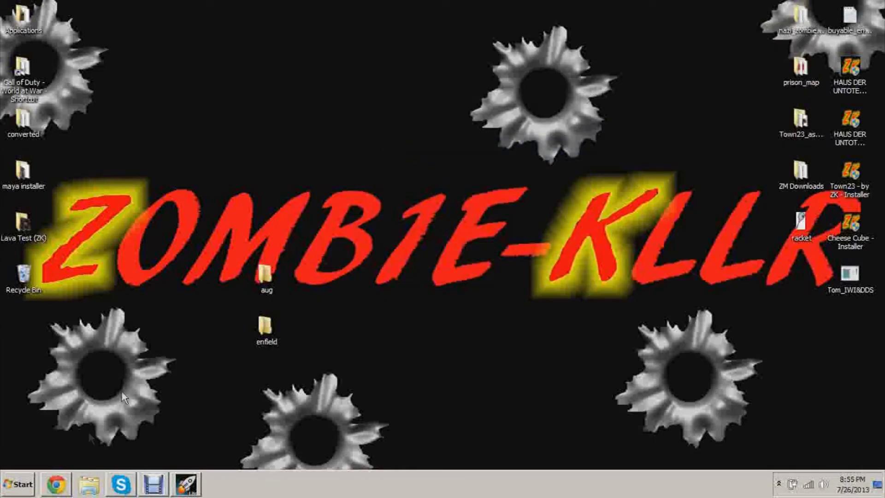
Step: Switch to the browser to read tutorial steps 6 and 7 on the mod.csv weapon and sound lines, then minimize it
{"action": "left_click", "coordinate": [56, 484]}
{"action": "scroll", "coordinate": [545, 241], "scroll_direction": "down", "scroll_amount": 3}
{"action": "scroll", "coordinate": [783, 261], "scroll_direction": "up", "scroll_amount": 1}
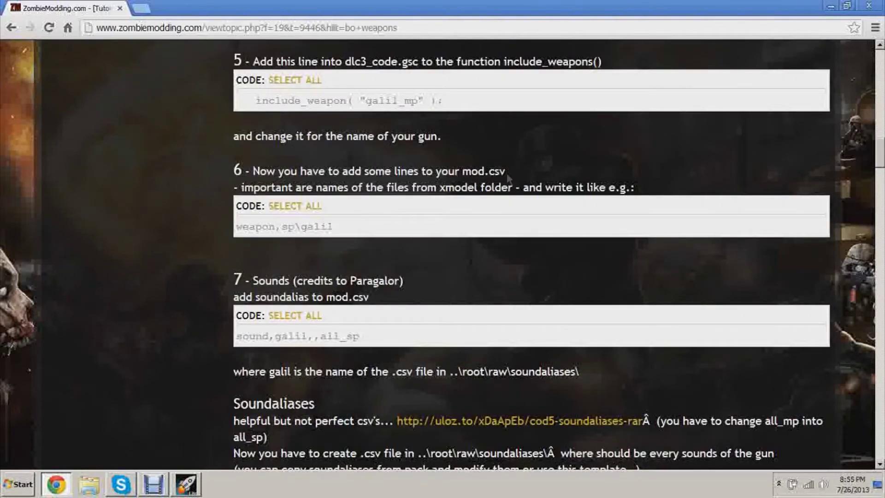
{"action": "left_click", "coordinate": [831, 7]}
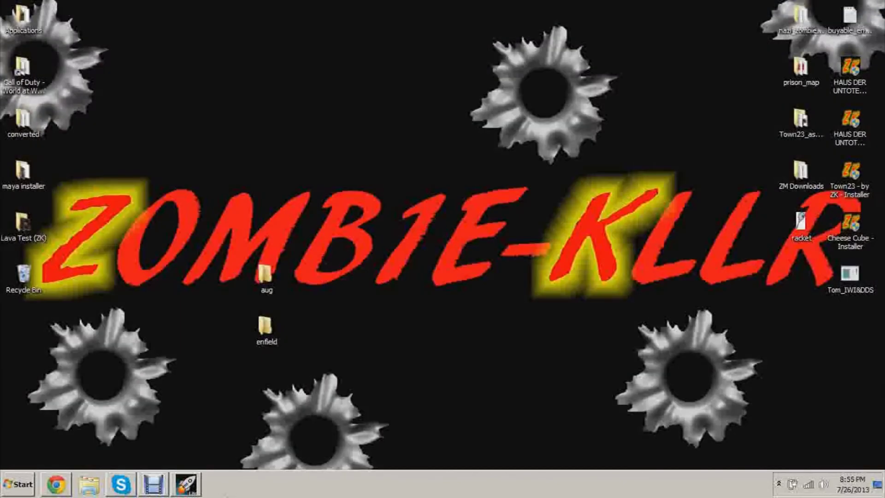
Step: Switch to Launcher, load nazi_zombie_test2 in the Mod Builder and include $identitynormalmap.iwi in the IWD file list
{"action": "left_click", "coordinate": [186, 484]}
{"action": "left_click", "coordinate": [352, 41]}
{"action": "left_click", "coordinate": [458, 72]}
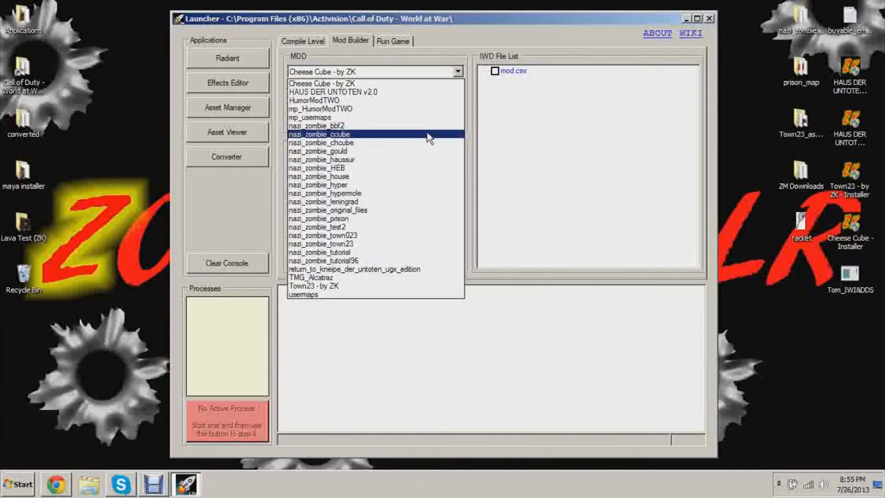
{"action": "left_click", "coordinate": [369, 223]}
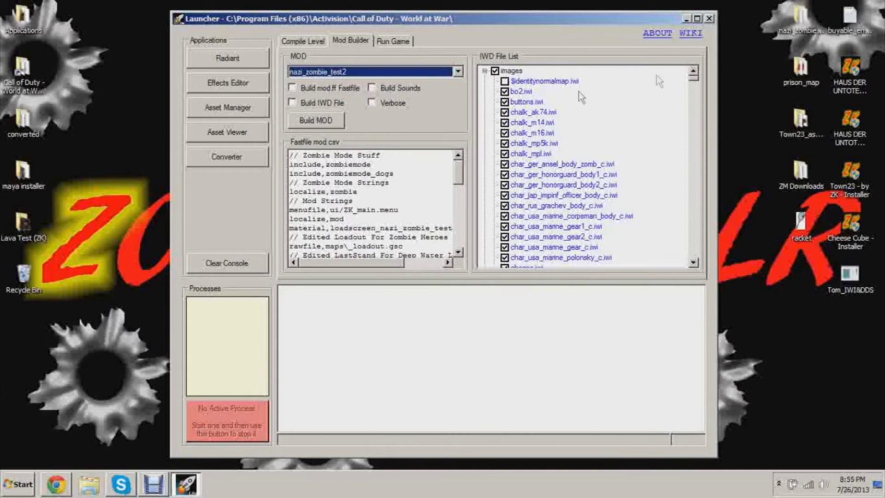
{"action": "left_click", "coordinate": [505, 81]}
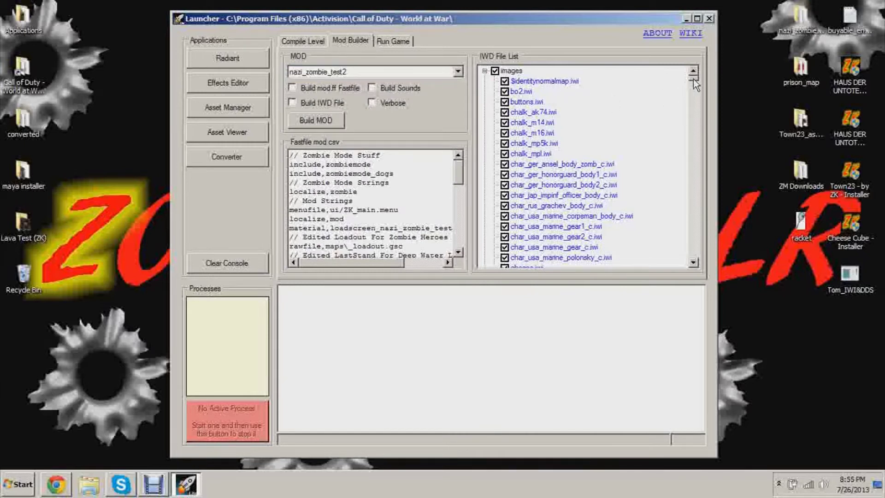
Step: Include the iron_sights and mag_tape _c and _n images in the IWD file list
{"action": "scroll", "coordinate": [693, 79], "scroll_direction": "down", "scroll_amount": 10}
{"action": "scroll", "coordinate": [669, 81], "scroll_direction": "up", "scroll_amount": 1}
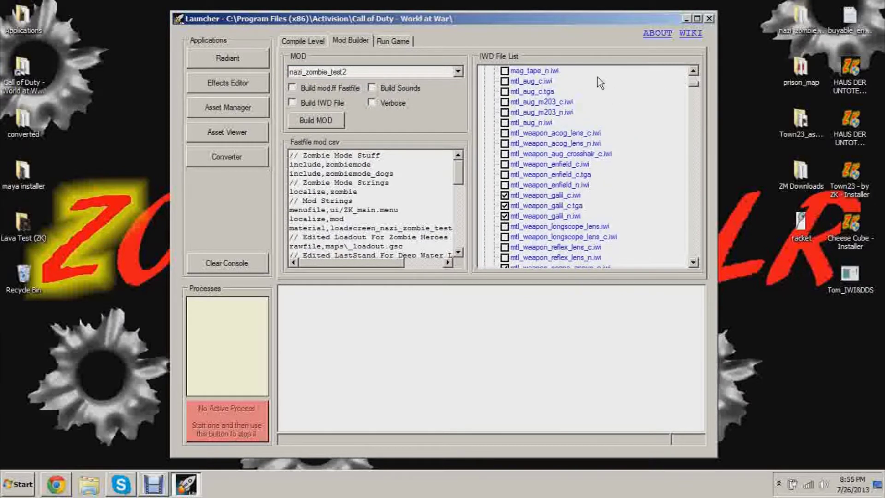
{"action": "scroll", "coordinate": [683, 78], "scroll_direction": "up", "scroll_amount": 3}
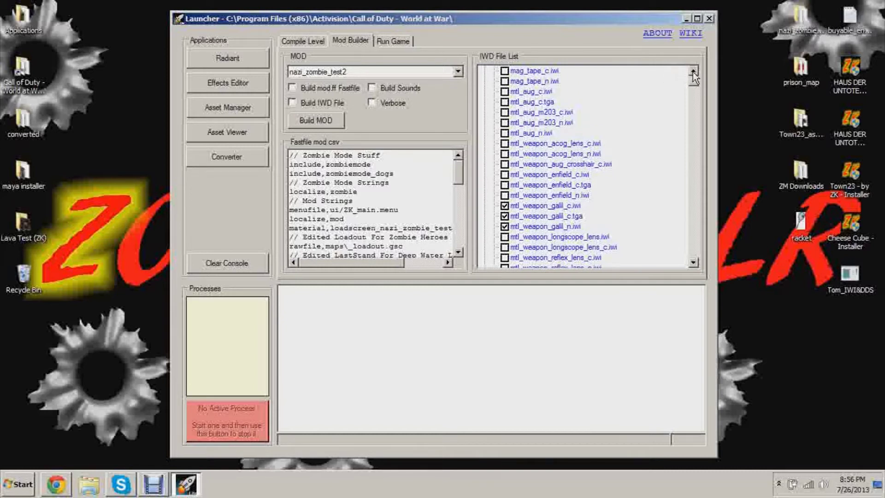
{"action": "left_click", "coordinate": [693, 71]}
{"action": "left_click", "coordinate": [692, 71]}
{"action": "left_click", "coordinate": [504, 82]}
{"action": "left_click", "coordinate": [504, 91]}
{"action": "left_click", "coordinate": [504, 113]}
{"action": "left_click", "coordinate": [505, 123]}
Step: Include all mtl_aug, mtl_weapon_acog_lens, mtl_weapon_aug_crosshair and mtl_weapon_enfield images in the IWD file list
{"action": "left_click", "coordinate": [505, 133]}
{"action": "left_click", "coordinate": [505, 143]}
{"action": "left_click", "coordinate": [505, 154]}
{"action": "left_click", "coordinate": [505, 164]}
{"action": "left_click", "coordinate": [505, 175]}
{"action": "left_click", "coordinate": [505, 184]}
{"action": "left_click", "coordinate": [505, 196]}
{"action": "left_click", "coordinate": [504, 206]}
{"action": "left_click", "coordinate": [505, 216]}
{"action": "left_click", "coordinate": [505, 227]}
{"action": "left_click", "coordinate": [504, 237]}
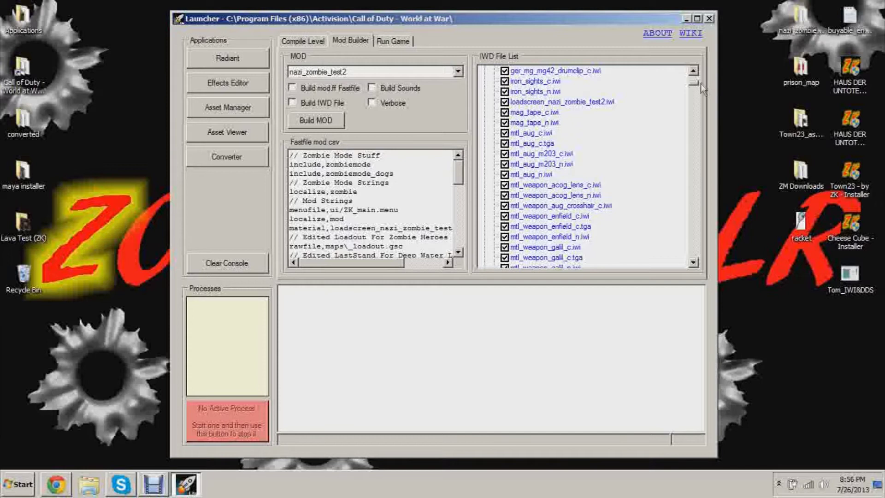
Step: Include the two mtl_weapon_longscope_lens and two mtl_weapon_reflex_lens images in the IWD file list
{"action": "left_click_drag", "start_coordinate": [697, 84], "coordinate": [696, 87]}
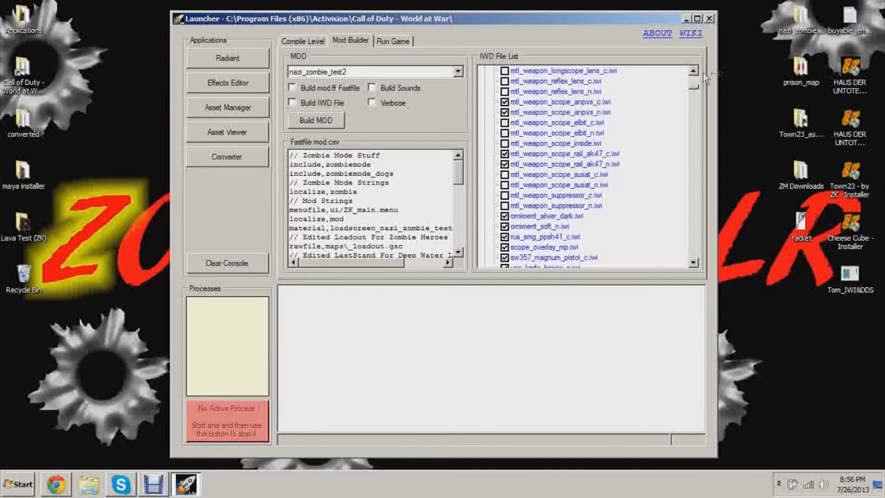
{"action": "left_click", "coordinate": [693, 70]}
{"action": "left_click", "coordinate": [693, 71]}
{"action": "left_click", "coordinate": [693, 70]}
{"action": "left_click", "coordinate": [504, 91]}
{"action": "left_click", "coordinate": [505, 102]}
{"action": "left_click", "coordinate": [505, 112]}
{"action": "left_click", "coordinate": [505, 123]}
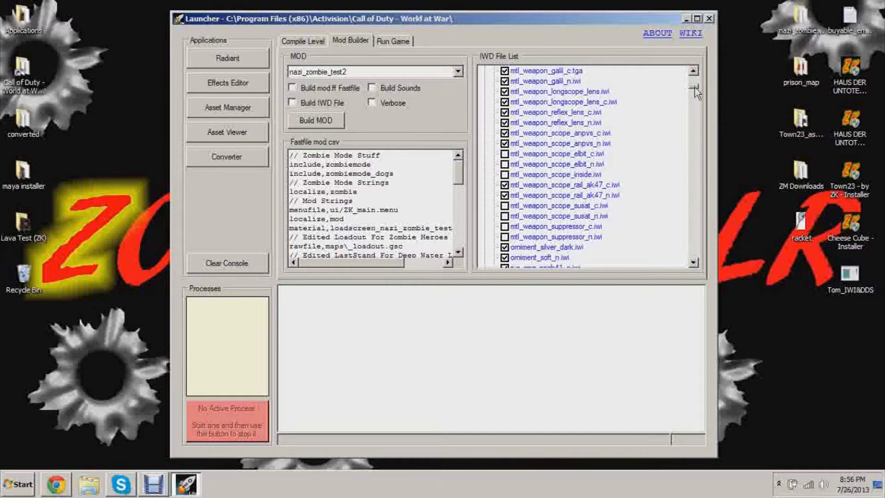
Step: Include the mtl_weapon scope_elbit, scope_inside, scope_susat and suppressor images plus weapon_red_dot_reflexsight.iwi in the IWD file list
{"action": "left_click_drag", "start_coordinate": [696, 90], "coordinate": [696, 92]}
{"action": "left_click", "coordinate": [504, 81]}
{"action": "left_click", "coordinate": [505, 91]}
{"action": "left_click", "coordinate": [505, 102]}
{"action": "left_click", "coordinate": [505, 133]}
{"action": "left_click", "coordinate": [505, 144]}
{"action": "left_click", "coordinate": [505, 154]}
{"action": "left_click", "coordinate": [505, 164]}
{"action": "left_click_drag", "start_coordinate": [693, 91], "coordinate": [695, 92]}
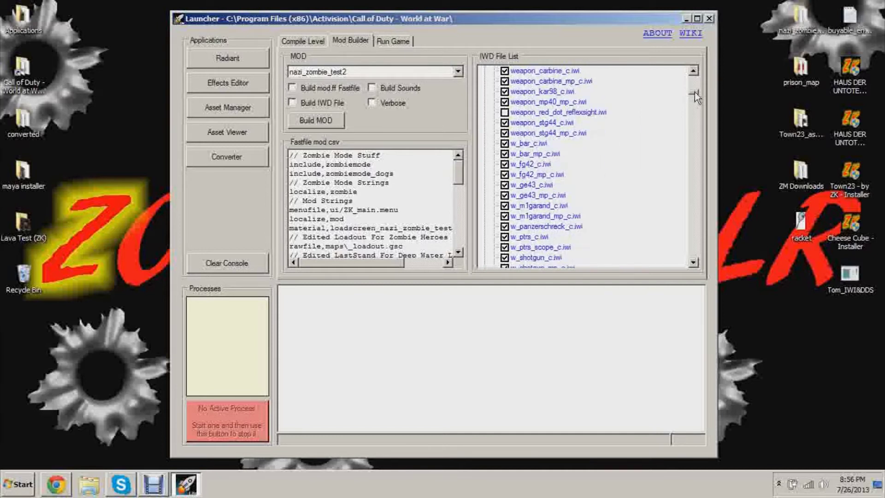
{"action": "left_click", "coordinate": [506, 113]}
Step: Include the ~_ prefixed aug, iron_sights, mag_tape, acog_lens, enfield, longscope, scope and suppressor images in the IWD file list
{"action": "left_click_drag", "start_coordinate": [692, 94], "coordinate": [694, 100]}
{"action": "left_click", "coordinate": [505, 91]}
{"action": "left_click", "coordinate": [505, 101]}
{"action": "left_click", "coordinate": [505, 112]}
{"action": "left_click", "coordinate": [505, 122]}
{"action": "left_click", "coordinate": [506, 175]}
{"action": "left_click", "coordinate": [505, 143]}
{"action": "left_click", "coordinate": [505, 154]}
{"action": "left_click", "coordinate": [505, 205]}
{"action": "left_click", "coordinate": [504, 71]}
{"action": "left_click", "coordinate": [505, 70]}
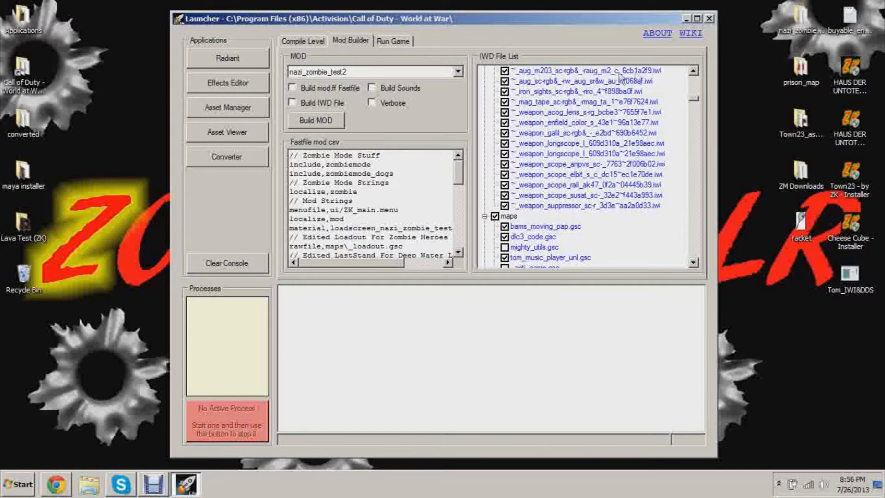
Step: Include the ~_$white-rgbl image in the IWD file list and check the scripts selected under maps
{"action": "left_click", "coordinate": [693, 70]}
{"action": "left_click", "coordinate": [693, 70]}
{"action": "left_click", "coordinate": [692, 70]}
{"action": "left_click", "coordinate": [505, 91]}
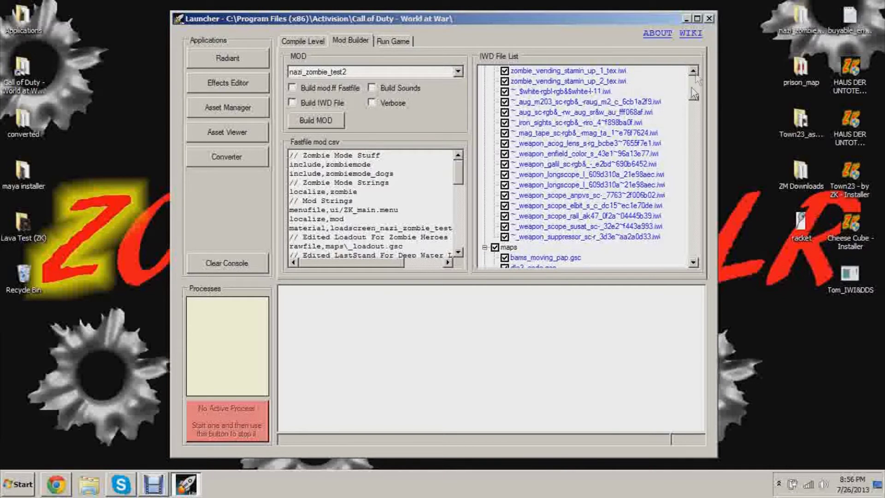
{"action": "scroll", "coordinate": [665, 258], "scroll_direction": "down", "scroll_amount": 4}
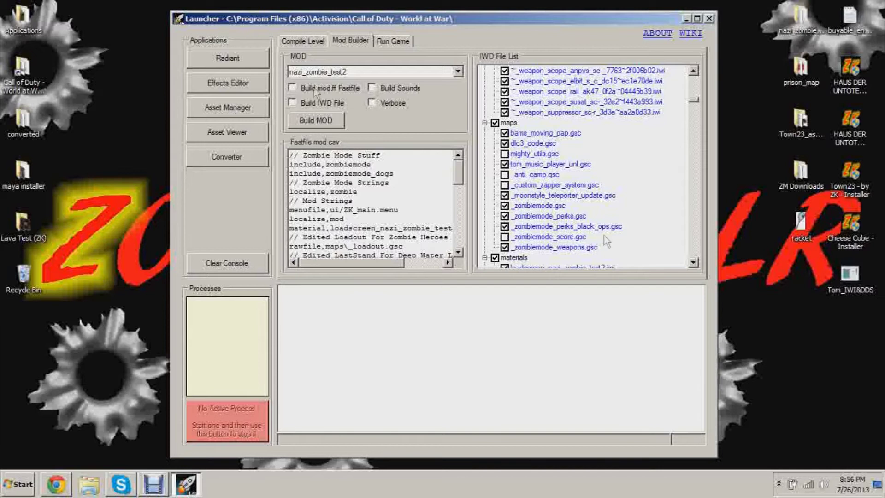
Step: Enable building mod.ff and the IWD file, and replace the db_grip and db_sawed lines in the mod csv with weapon,sp/aug_mp
{"action": "left_click", "coordinate": [305, 102]}
{"action": "left_click_drag", "start_coordinate": [458, 182], "coordinate": [460, 246]}
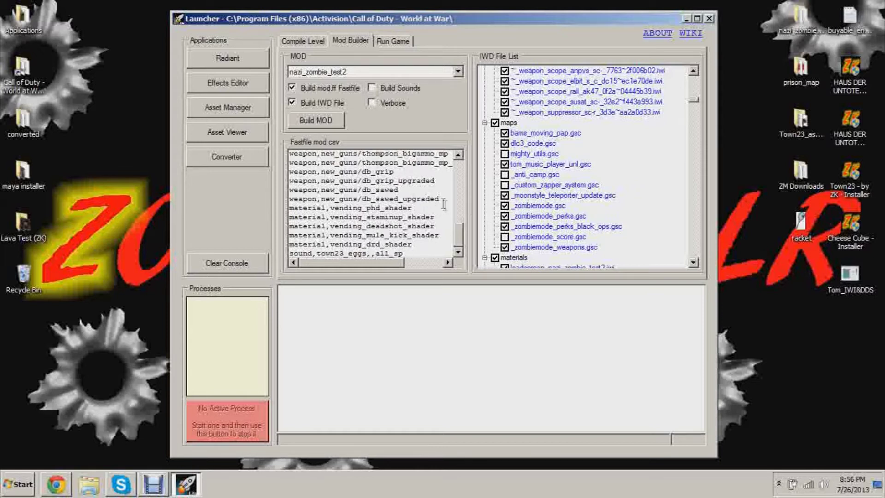
{"action": "left_click_drag", "start_coordinate": [439, 199], "coordinate": [303, 170]}
{"action": "key", "text": "Delete"}
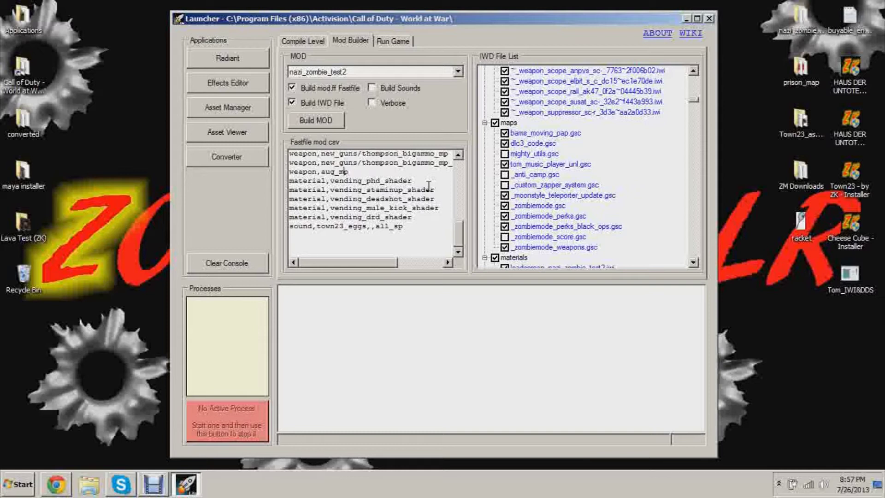
{"action": "type", "text": "sp/"}
{"action": "left_click", "coordinate": [56, 484]}
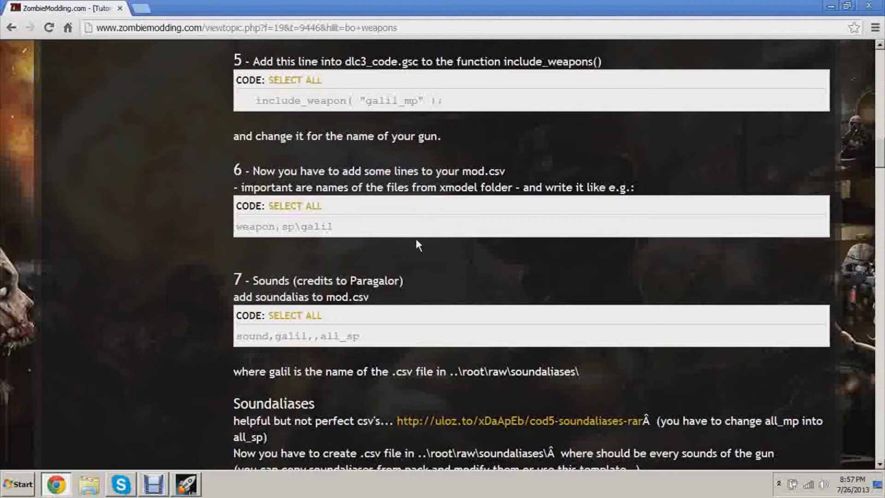
{"action": "left_click", "coordinate": [830, 6]}
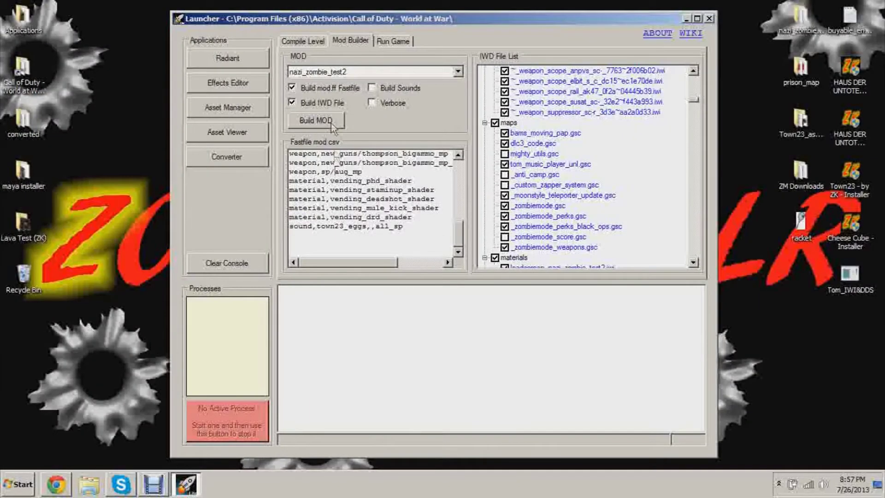
{"action": "key", "text": "BackSpace"}
{"action": "type", "text": "/"}
Step: Add the line weapon,sp/enfield_mp directly below the aug entry in the mod csv
{"action": "key", "text": "End"}
{"action": "key", "text": "Return"}
{"action": "type", "text": "weapon"}
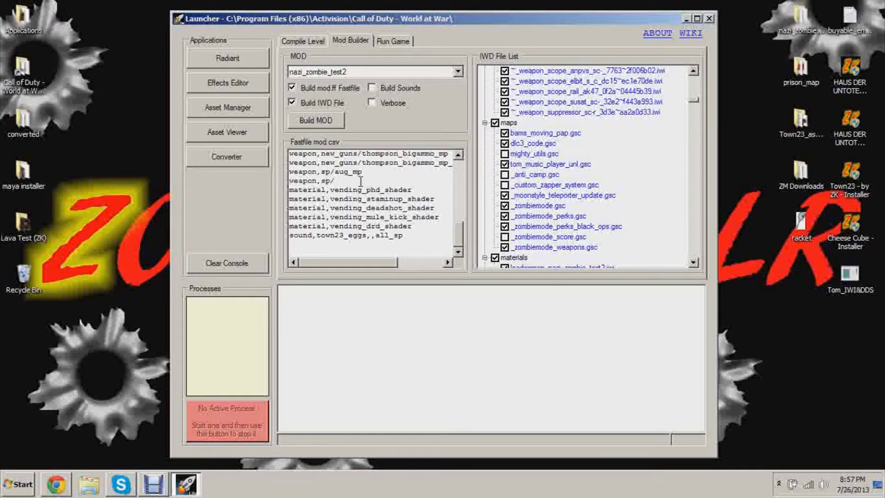
{"action": "type", "text": ",sp/enfield"}
Step: Consult the tutorial's sound instructions and add the line sound,bo_guns,,all_sp at the end of the mod csv
{"action": "left_click", "coordinate": [68, 477]}
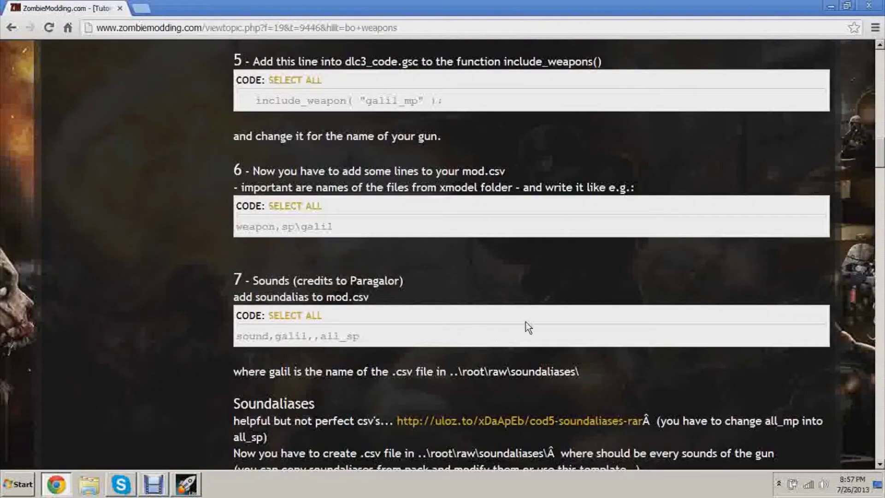
{"action": "scroll", "coordinate": [527, 328], "scroll_direction": "down", "scroll_amount": 1}
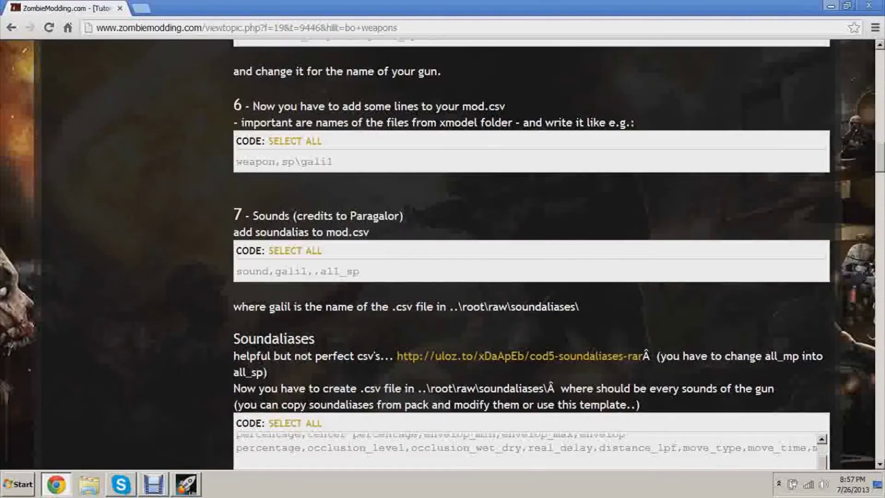
{"action": "key", "text": "alt+Tab"}
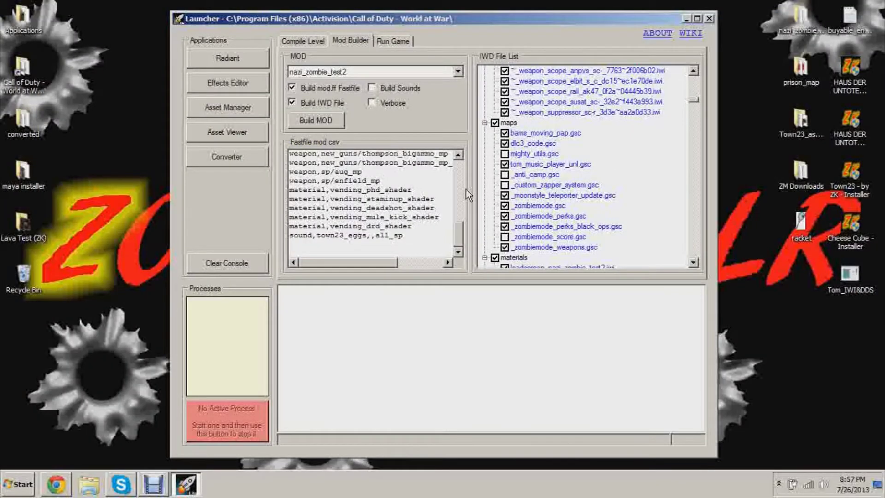
{"action": "left_click", "coordinate": [429, 245]}
{"action": "type", "text": "_sp"}
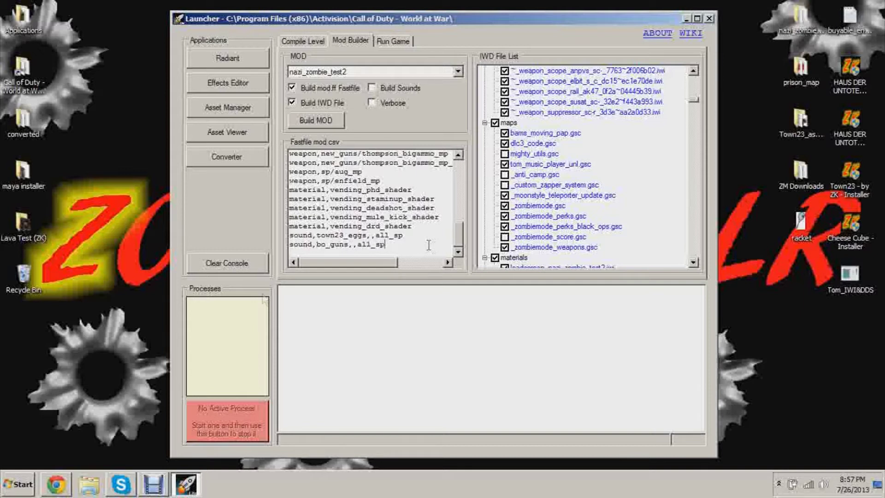
{"action": "left_click", "coordinate": [56, 484]}
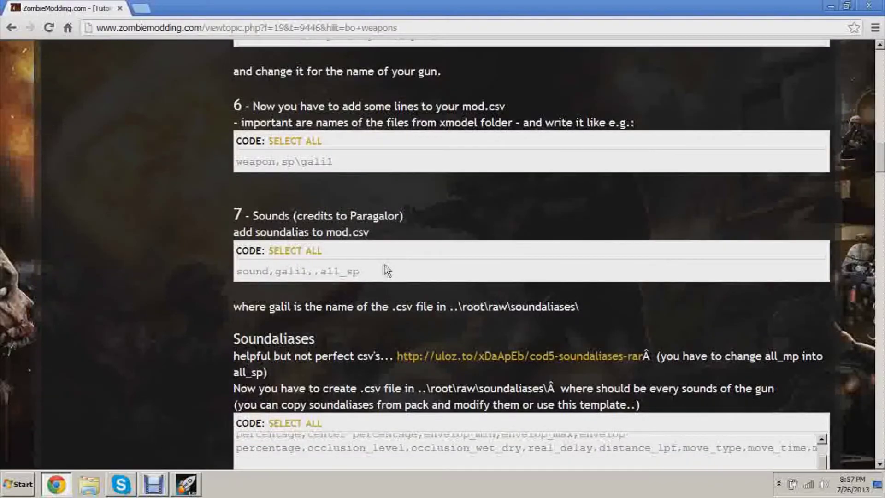
{"action": "left_click", "coordinate": [829, 7]}
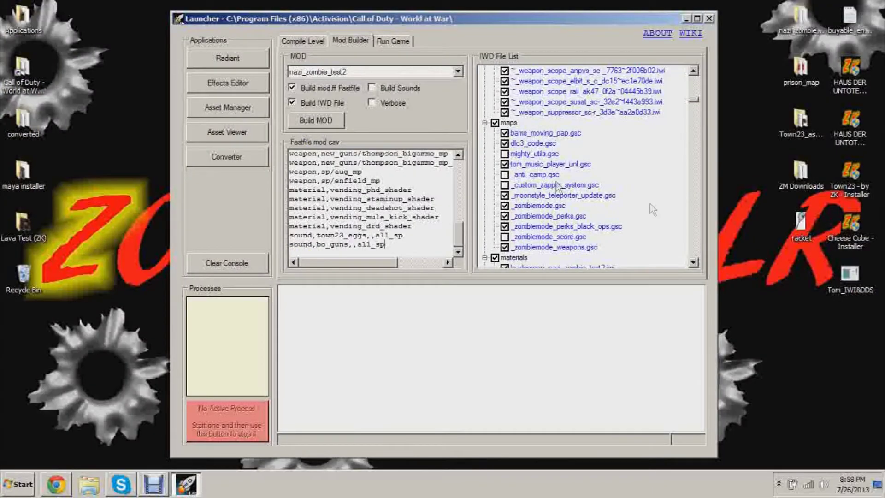
Step: Include the aug_mp and enfield_mp weapon files under sp in the IWD file list
{"action": "left_click_drag", "start_coordinate": [698, 100], "coordinate": [694, 243]}
{"action": "left_click", "coordinate": [514, 134]}
{"action": "left_click", "coordinate": [514, 144]}
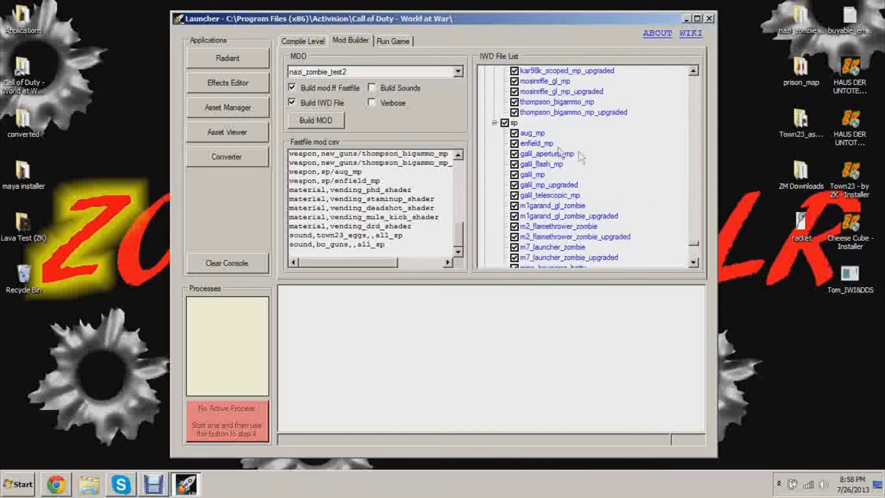
Step: Open the raw\soundaliases folder of the Call of Duty - World at War installation in Windows Explorer
{"action": "left_click", "coordinate": [684, 20]}
{"action": "double_click", "coordinate": [28, 69]}
{"action": "scroll", "coordinate": [505, 278], "scroll_direction": "down", "scroll_amount": 1}
{"action": "scroll", "coordinate": [530, 243], "scroll_direction": "up", "scroll_amount": 1}
{"action": "double_click", "coordinate": [468, 220]}
{"action": "scroll", "coordinate": [512, 244], "scroll_direction": "down", "scroll_amount": 12}
{"action": "double_click", "coordinate": [489, 187]}
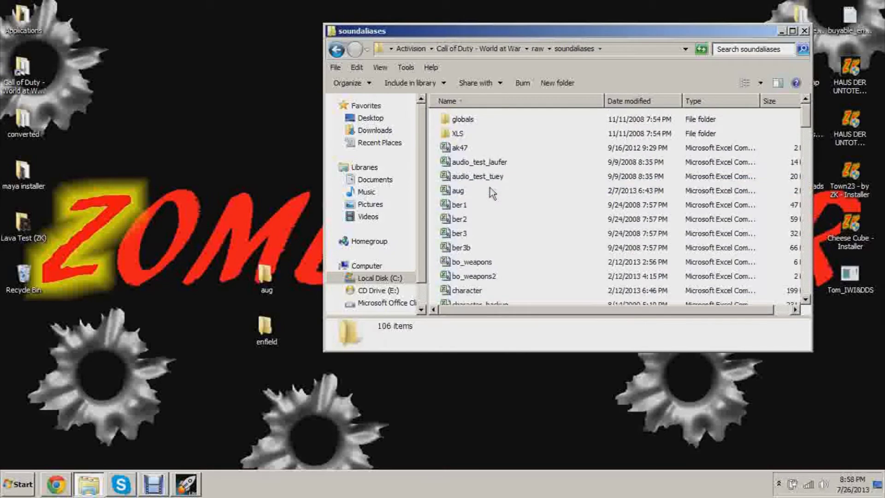
Step: Look through the soundaliases folder for existing csv files that hold custom weapon sounds
{"action": "scroll", "coordinate": [530, 139], "scroll_direction": "down", "scroll_amount": 10}
{"action": "scroll", "coordinate": [530, 177], "scroll_direction": "down", "scroll_amount": 12}
{"action": "scroll", "coordinate": [529, 212], "scroll_direction": "down", "scroll_amount": 10}
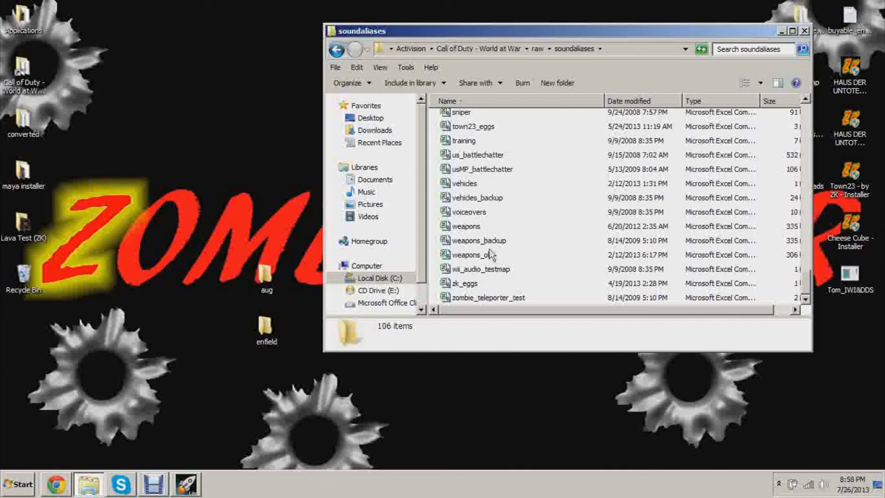
{"action": "scroll", "coordinate": [497, 249], "scroll_direction": "up", "scroll_amount": 11}
{"action": "scroll", "coordinate": [499, 251], "scroll_direction": "up", "scroll_amount": 15}
{"action": "scroll", "coordinate": [488, 213], "scroll_direction": "up", "scroll_amount": 2}
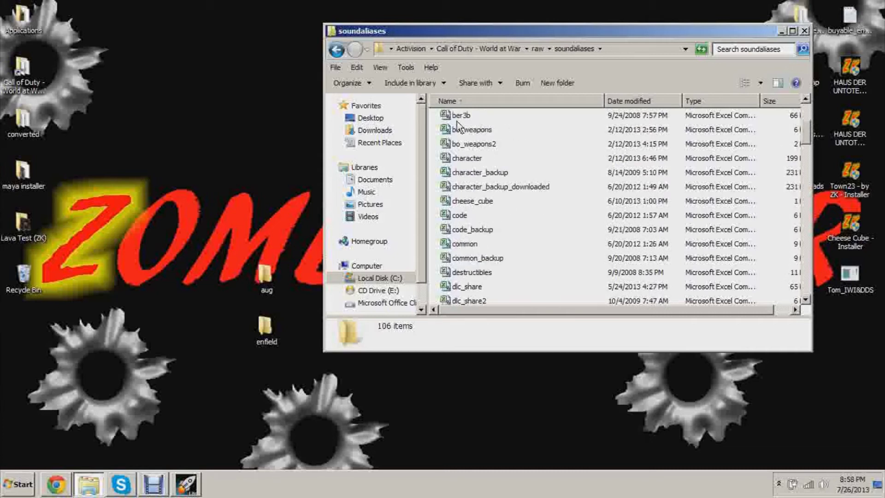
{"action": "scroll", "coordinate": [566, 197], "scroll_direction": "down", "scroll_amount": 4}
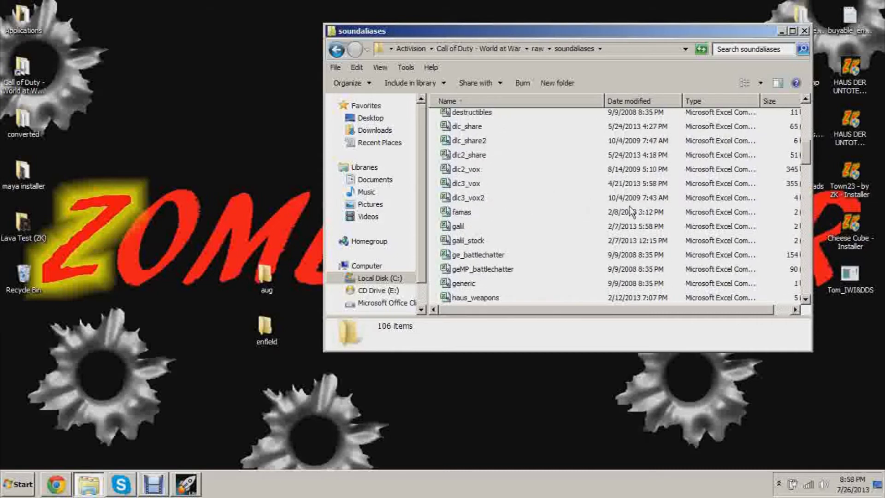
{"action": "left_click", "coordinate": [797, 309]}
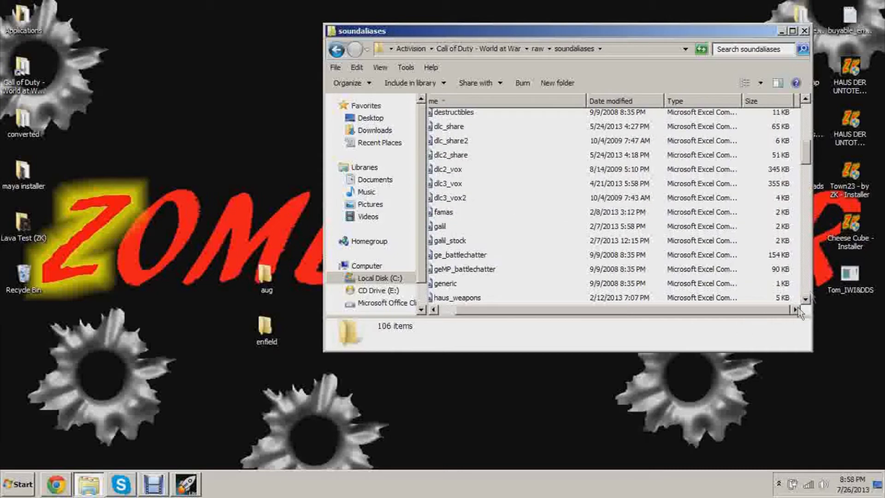
{"action": "left_click", "coordinate": [506, 297]}
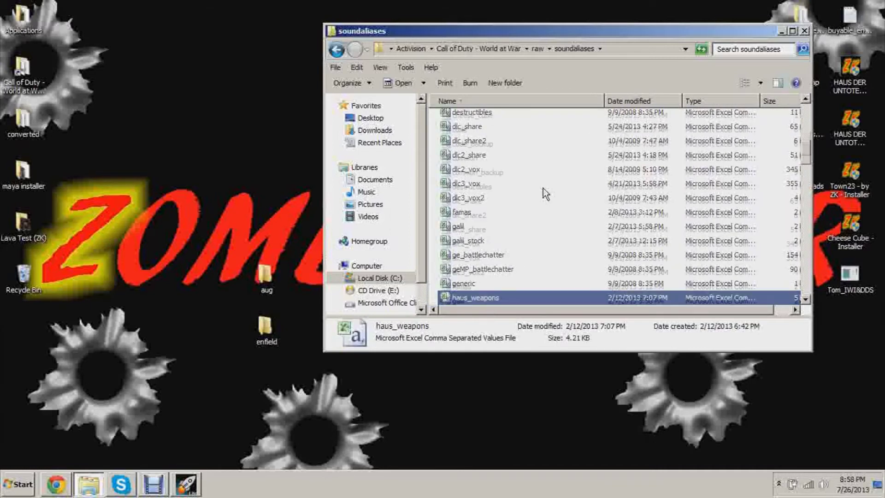
{"action": "scroll", "coordinate": [543, 189], "scroll_direction": "up", "scroll_amount": 7}
{"action": "scroll", "coordinate": [519, 220], "scroll_direction": "down", "scroll_amount": 1}
Step: Open the bo_weapons soundalias file in Notepad, review its Enfield and AUG sound lines, and close it
{"action": "left_click", "coordinate": [494, 226]}
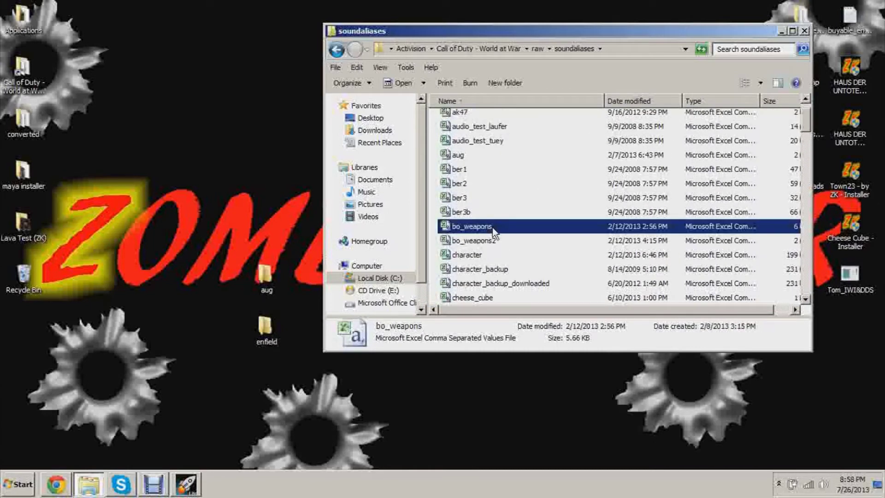
{"action": "right_click", "coordinate": [497, 226]}
{"action": "left_click", "coordinate": [514, 244]}
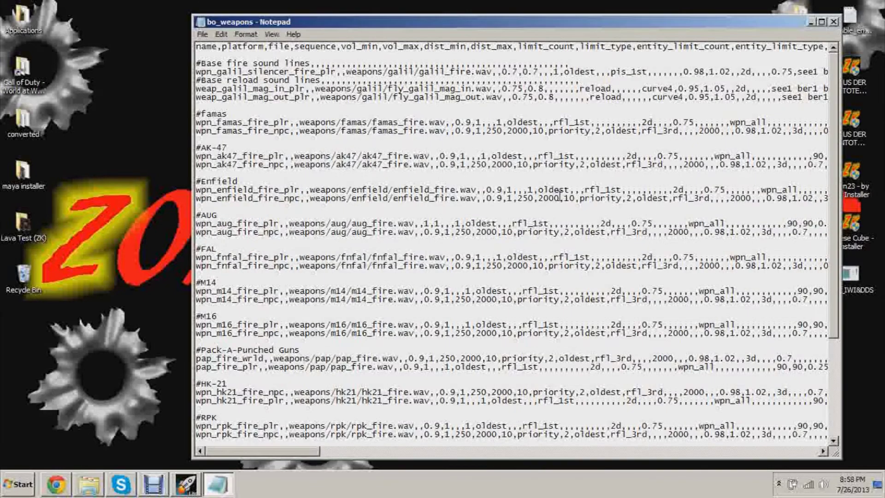
{"action": "scroll", "coordinate": [632, 138], "scroll_direction": "down", "scroll_amount": 5}
{"action": "scroll", "coordinate": [636, 154], "scroll_direction": "up", "scroll_amount": 5}
{"action": "scroll", "coordinate": [280, 89], "scroll_direction": "down", "scroll_amount": 5}
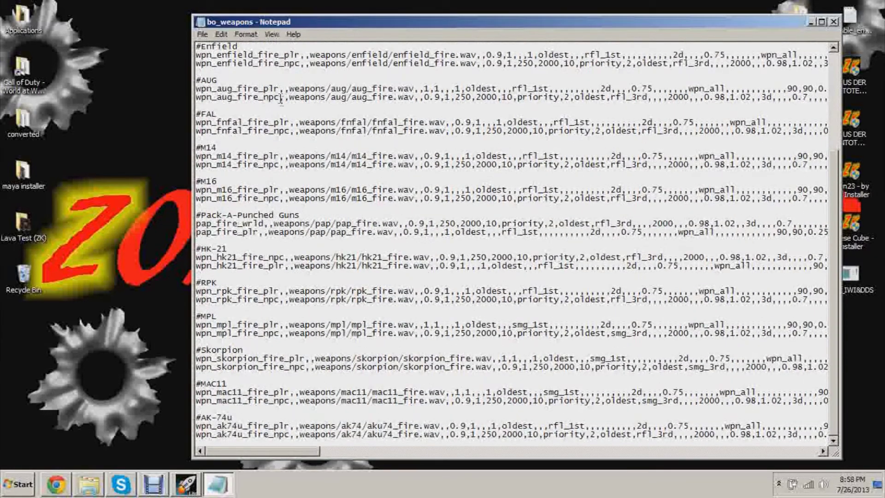
{"action": "scroll", "coordinate": [281, 98], "scroll_direction": "up", "scroll_amount": 5}
{"action": "left_click", "coordinate": [834, 22]}
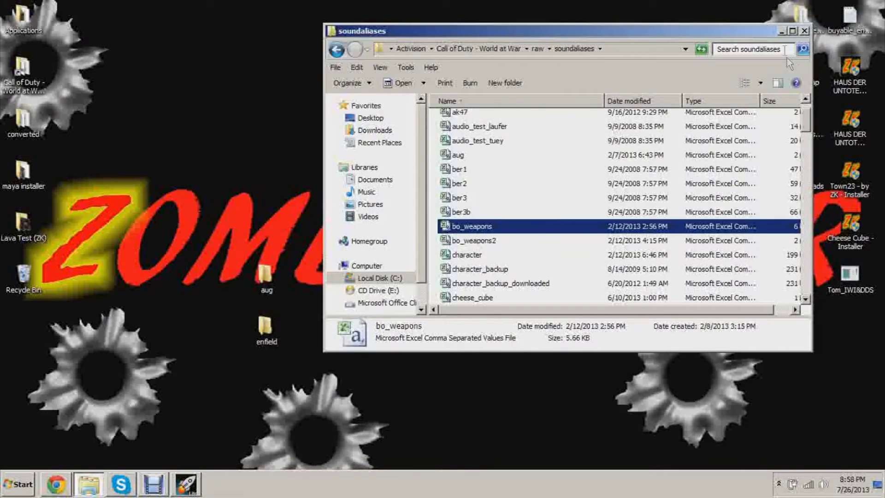
Step: Open the soundaliases folder inside ZM Downloads on the desktop
{"action": "left_click_drag", "start_coordinate": [766, 32], "coordinate": [678, 33]}
{"action": "double_click", "coordinate": [803, 187]}
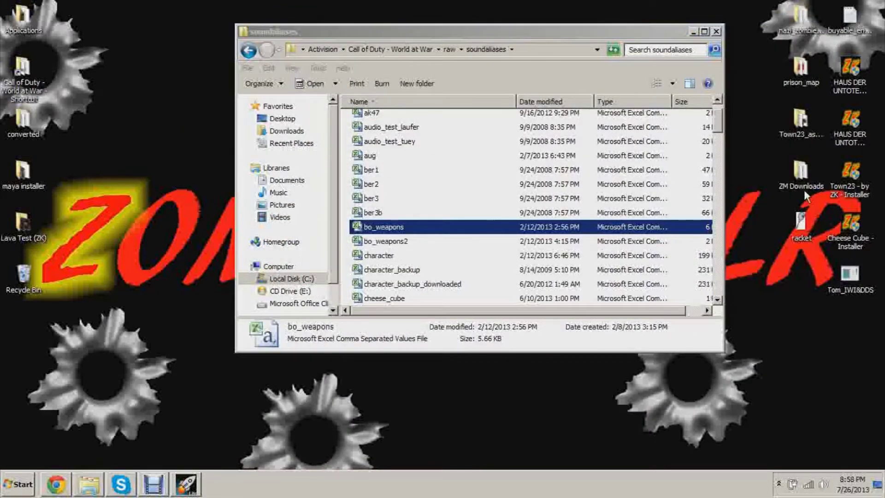
{"action": "scroll", "coordinate": [423, 191], "scroll_direction": "down", "scroll_amount": 5}
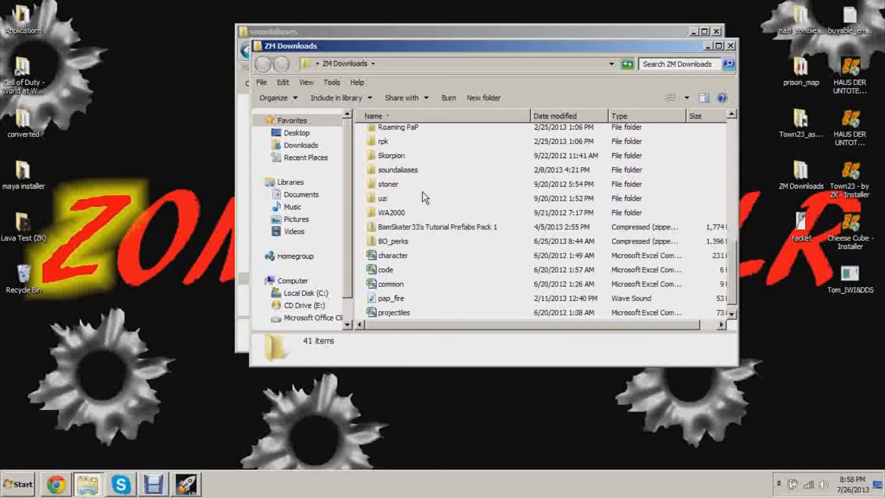
{"action": "scroll", "coordinate": [445, 289], "scroll_direction": "up", "scroll_amount": 9}
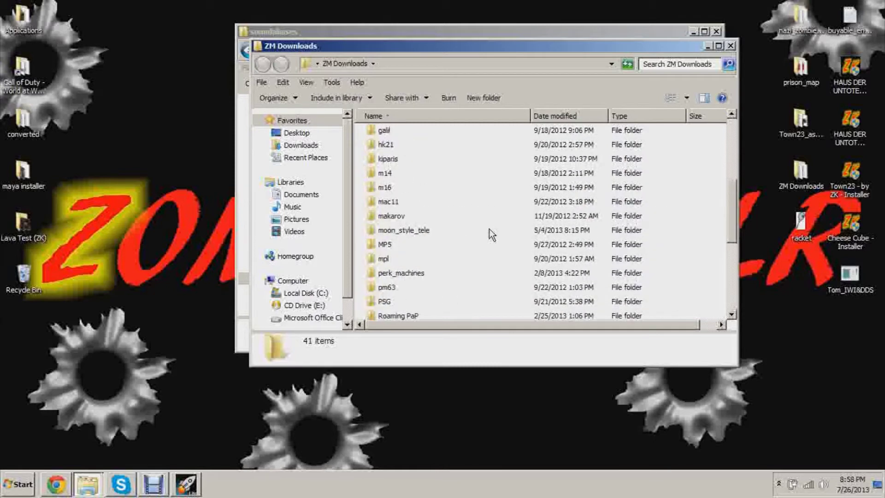
{"action": "scroll", "coordinate": [411, 179], "scroll_direction": "down", "scroll_amount": 7}
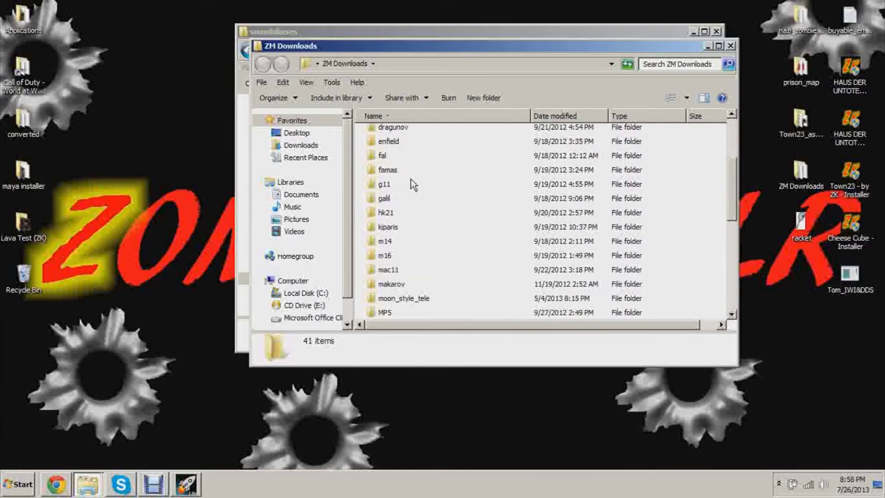
{"action": "scroll", "coordinate": [451, 186], "scroll_direction": "down", "scroll_amount": 3}
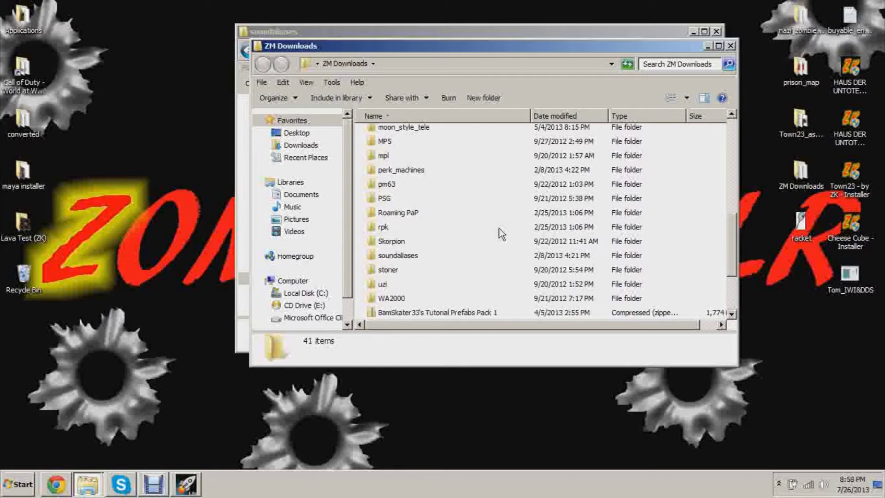
{"action": "scroll", "coordinate": [471, 207], "scroll_direction": "up", "scroll_amount": 1}
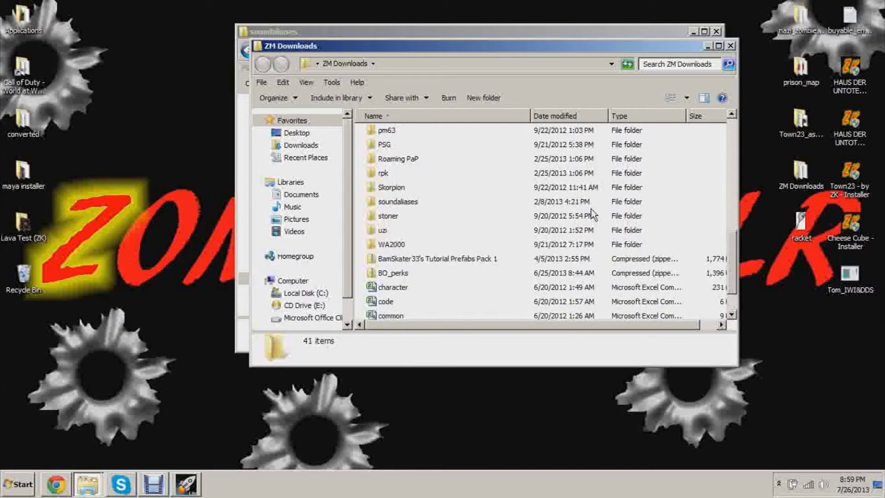
{"action": "double_click", "coordinate": [392, 203]}
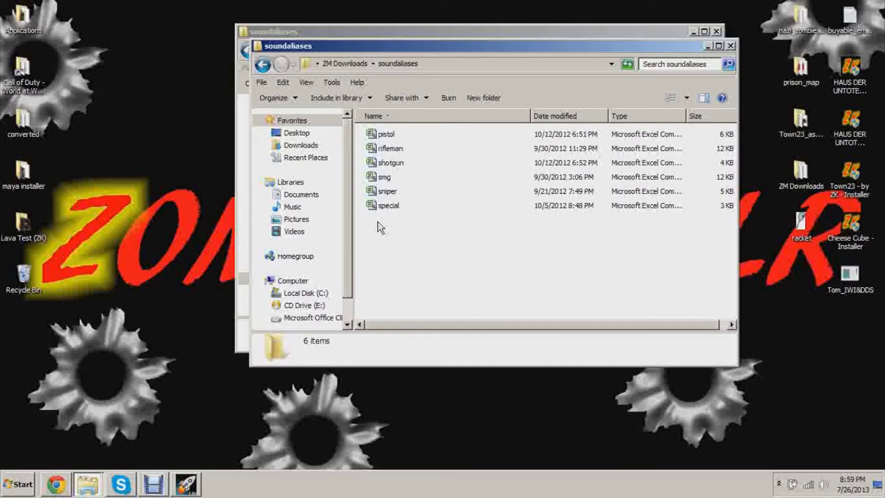
Step: Open the rifleman soundalias file in Notepad and locate the #ENFIELD block
{"action": "left_click", "coordinate": [402, 152]}
{"action": "right_click", "coordinate": [401, 154]}
{"action": "left_click", "coordinate": [415, 170]}
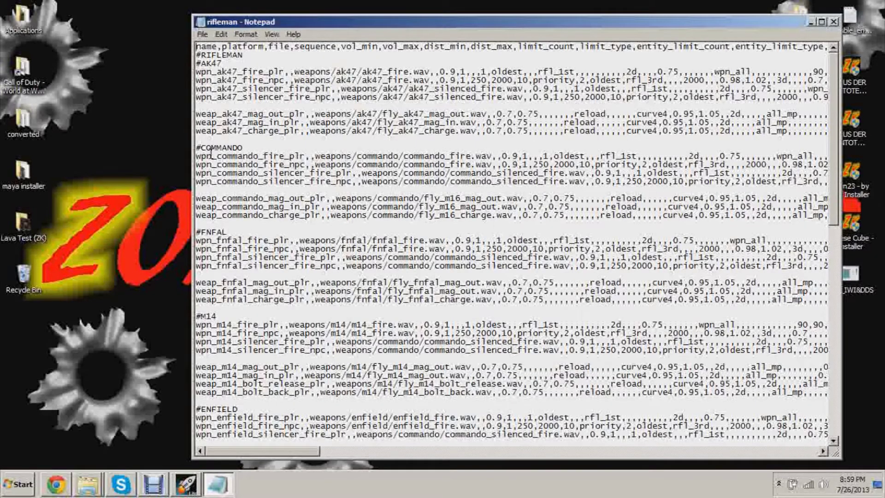
{"action": "left_click_drag", "start_coordinate": [197, 148], "coordinate": [238, 181]}
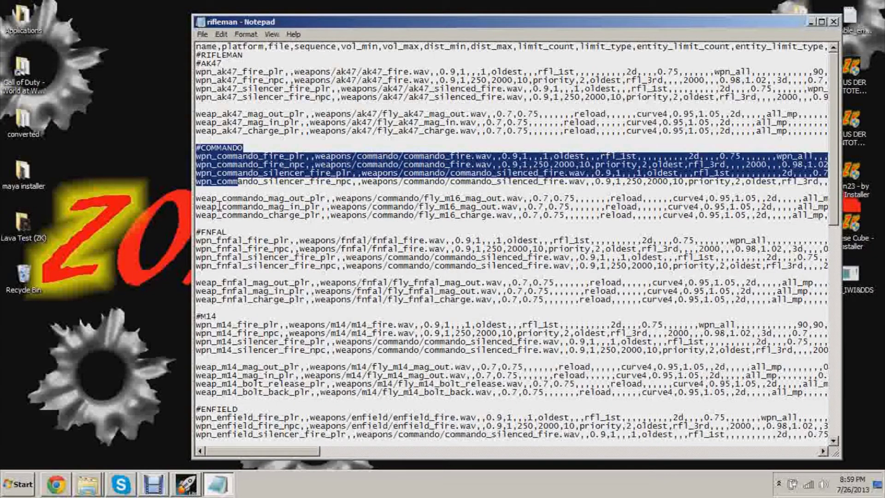
{"action": "left_click_drag", "start_coordinate": [201, 232], "coordinate": [197, 401]}
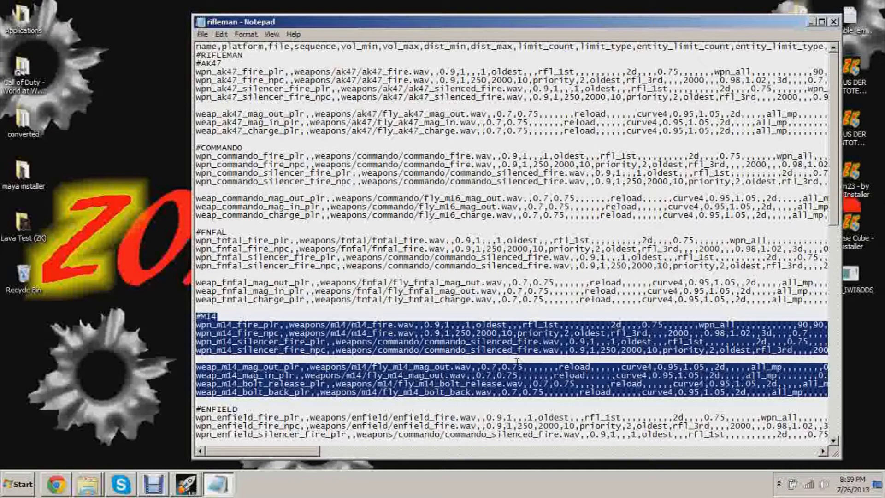
{"action": "scroll", "coordinate": [521, 359], "scroll_direction": "down", "scroll_amount": 6}
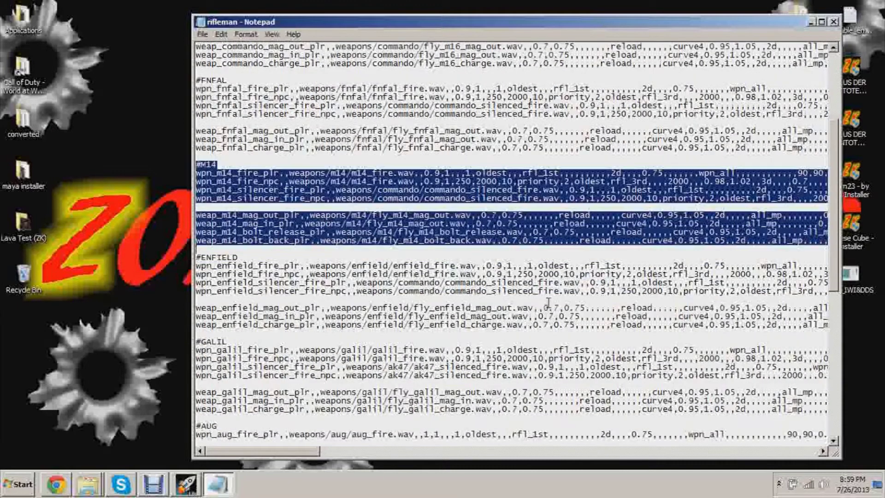
{"action": "left_click_drag", "start_coordinate": [197, 257], "coordinate": [196, 299]}
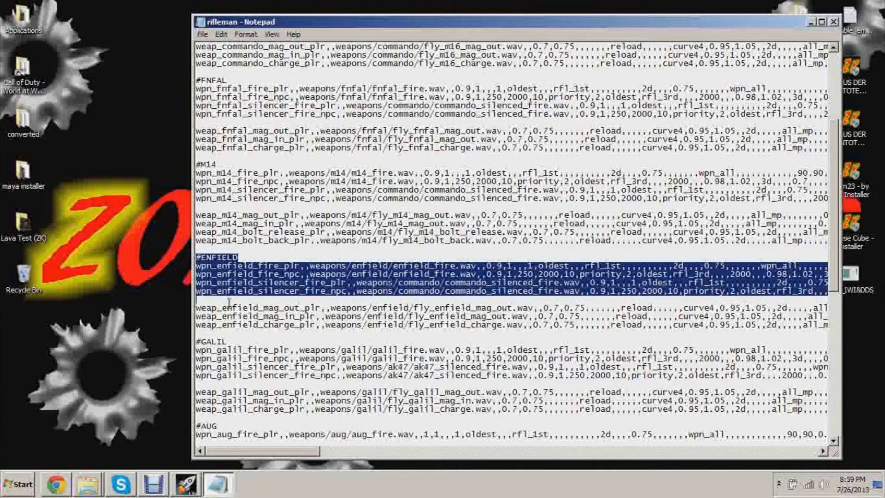
{"action": "left_click", "coordinate": [253, 266]}
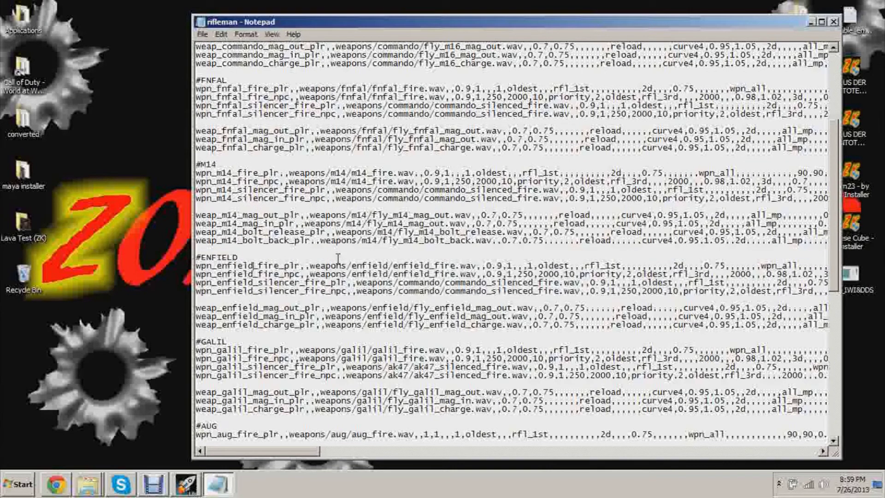
Step: Copy the whole #ENFIELD block, including its silencer and reload sound lines
{"action": "left_click_drag", "start_coordinate": [198, 333], "coordinate": [195, 259]}
{"action": "right_click", "coordinate": [221, 259]}
{"action": "left_click", "coordinate": [254, 294]}
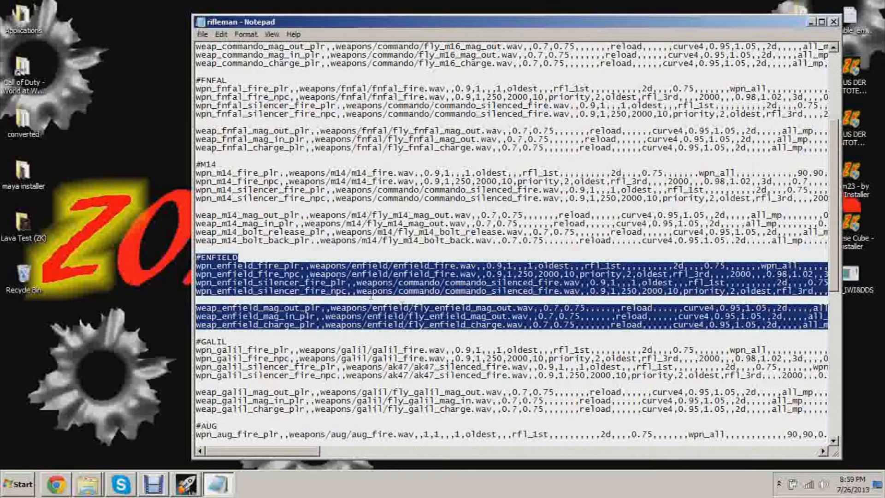
Step: Copy only the #ENFIELD heading with its fire_plr and fire_npc lines, and return to the raw\soundaliases folder
{"action": "left_click", "coordinate": [296, 266]}
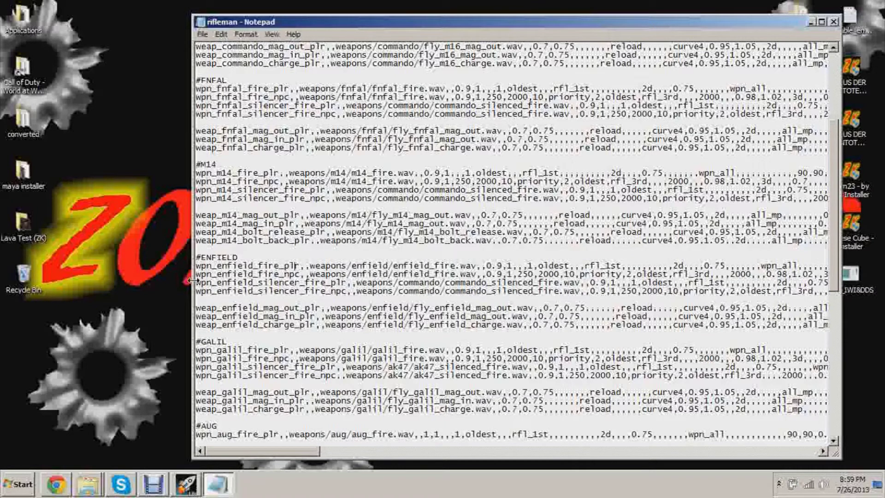
{"action": "left_click_drag", "start_coordinate": [197, 284], "coordinate": [194, 259]}
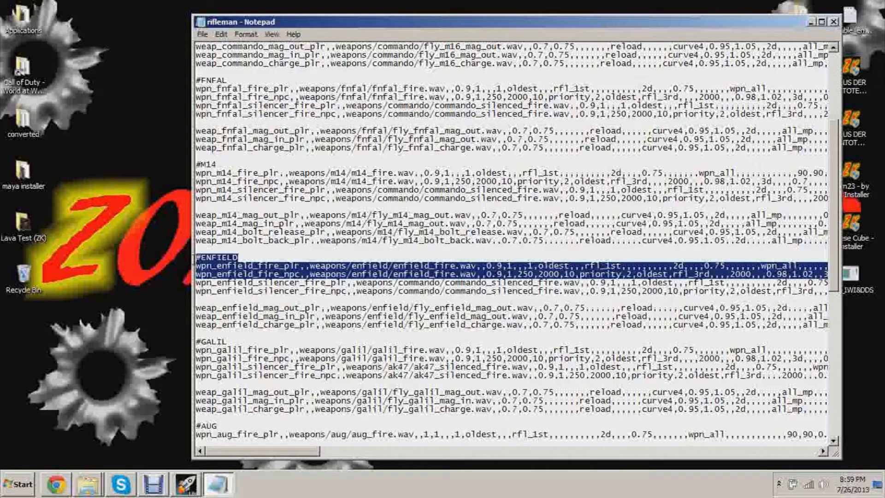
{"action": "right_click", "coordinate": [213, 260]}
{"action": "left_click", "coordinate": [253, 296]}
{"action": "left_click", "coordinate": [811, 23]}
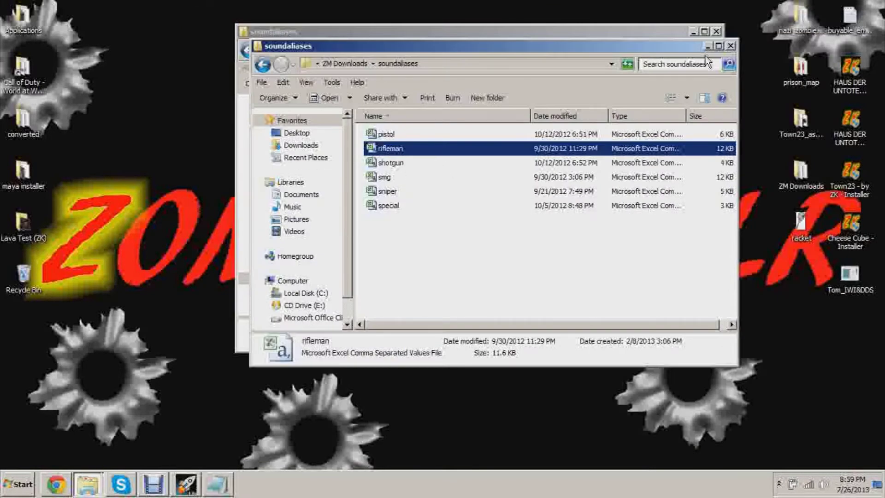
{"action": "left_click", "coordinate": [730, 45]}
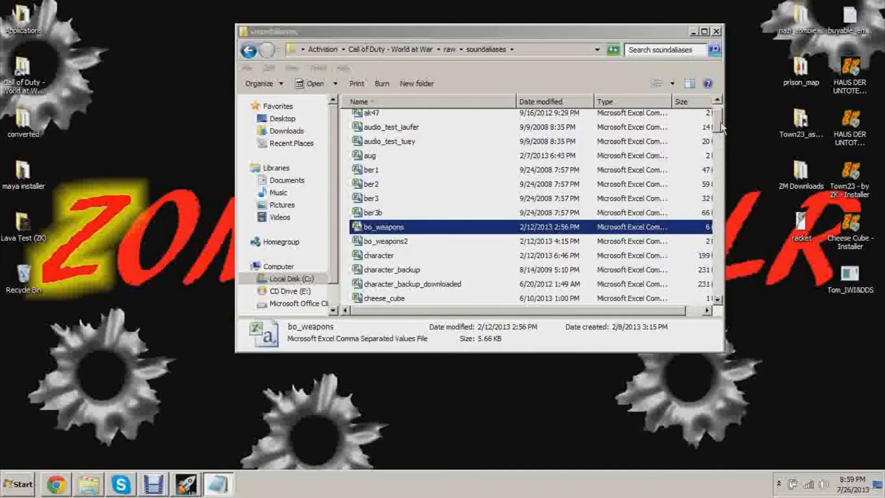
Step: Copy the zk_eggs file from the soundaliases folder to the desktop and rename the copy bo_weapons
{"action": "left_click_drag", "start_coordinate": [720, 130], "coordinate": [719, 291]}
{"action": "right_click", "coordinate": [385, 286]}
{"action": "left_click", "coordinate": [407, 221]}
{"action": "right_click", "coordinate": [165, 335]}
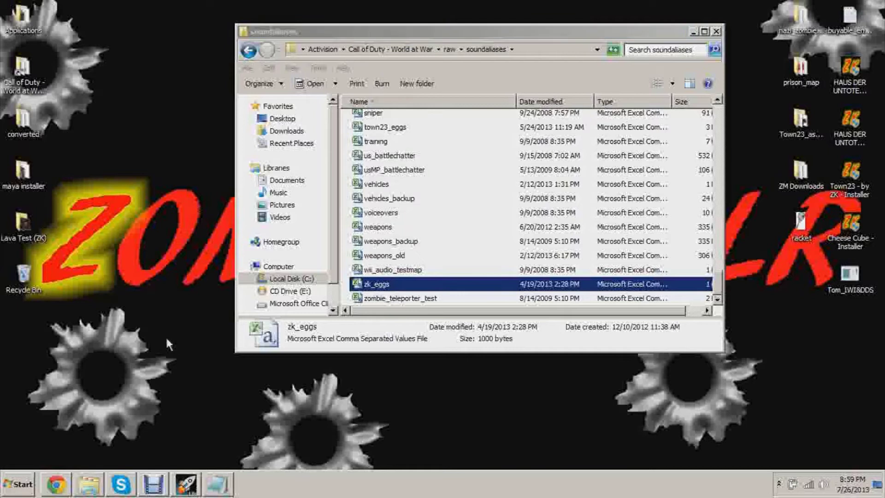
{"action": "left_click", "coordinate": [210, 220]}
{"action": "left_click", "coordinate": [172, 343]}
{"action": "type", "text": "bo_weapons"}
{"action": "key", "text": "Return"}
Step: Open the desktop bo_weapons file in Notepad and delete the three zk_egg sound lines
{"action": "right_click", "coordinate": [171, 323]}
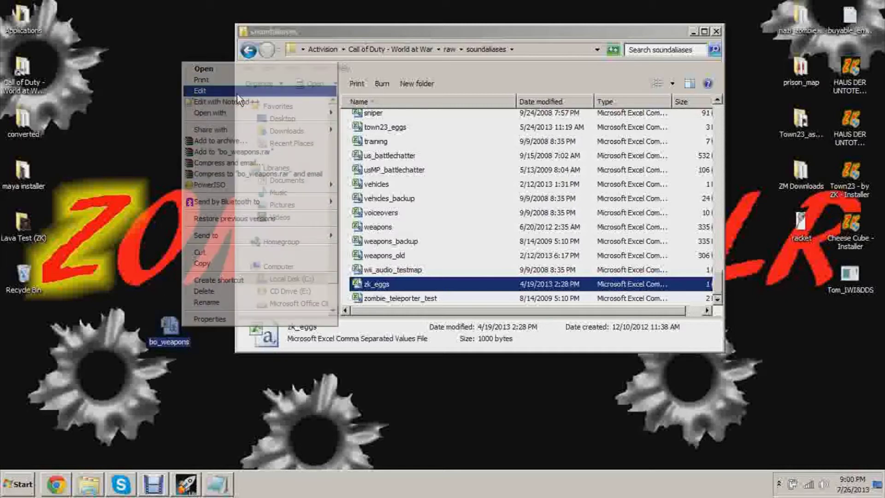
{"action": "left_click", "coordinate": [237, 83]}
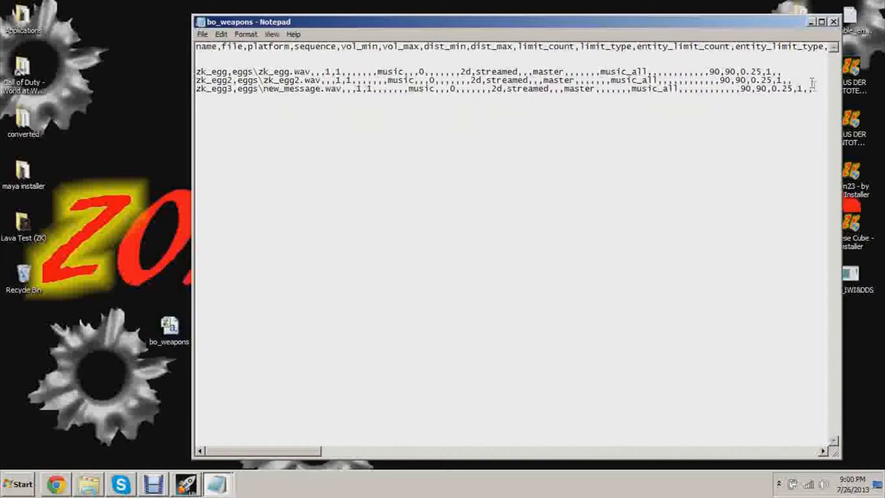
{"action": "left_click_drag", "start_coordinate": [812, 91], "coordinate": [195, 72]}
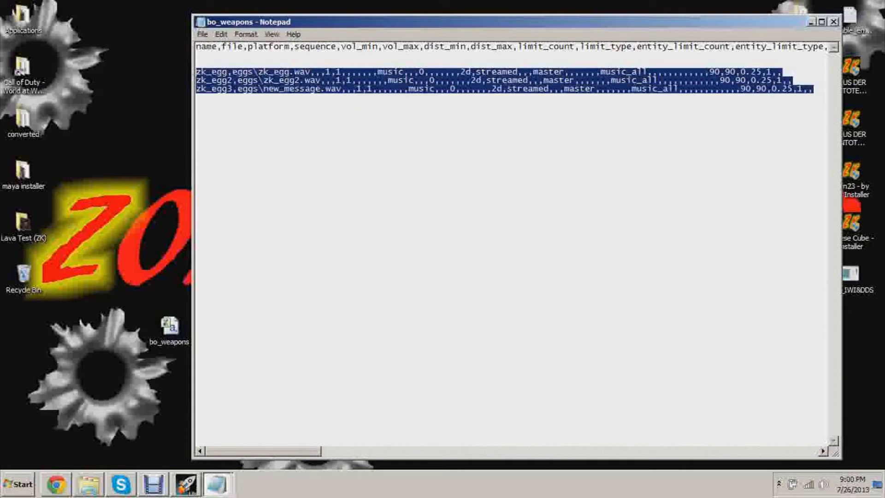
{"action": "key", "text": "Delete"}
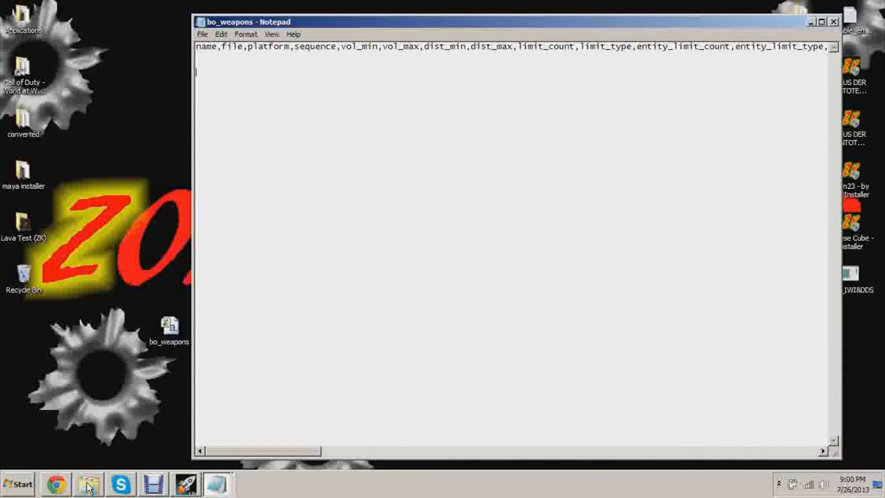
Step: Copy the column header line at the start of the open rifleman file, then close that file
{"action": "left_click", "coordinate": [222, 488]}
{"action": "left_click", "coordinate": [234, 459]}
{"action": "left_click", "coordinate": [226, 482]}
{"action": "left_click", "coordinate": [231, 449]}
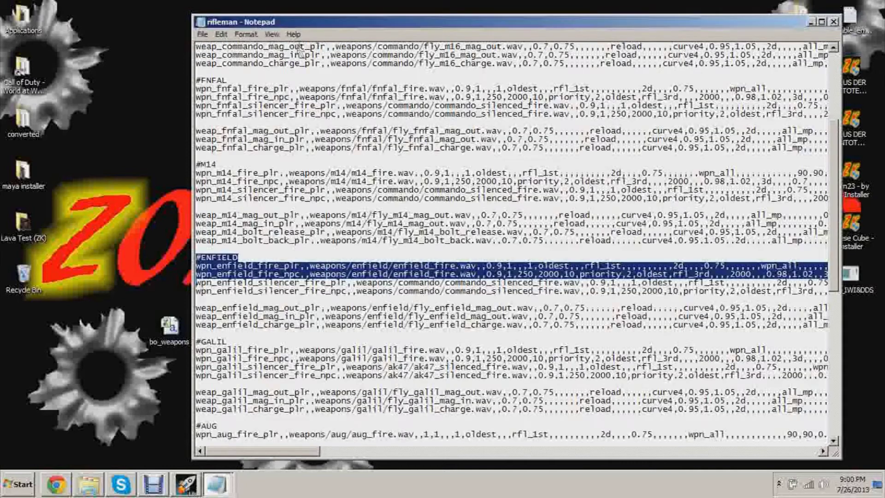
{"action": "scroll", "coordinate": [835, 244], "scroll_direction": "up", "scroll_amount": 6}
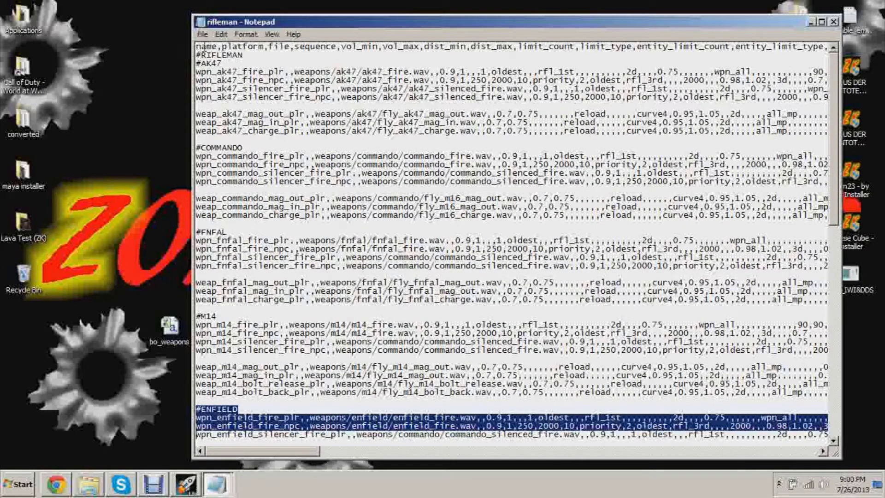
{"action": "left_click_drag", "start_coordinate": [291, 458], "coordinate": [811, 444]}
{"action": "left_click_drag", "start_coordinate": [828, 56], "coordinate": [195, 47]}
{"action": "right_click", "coordinate": [257, 52]}
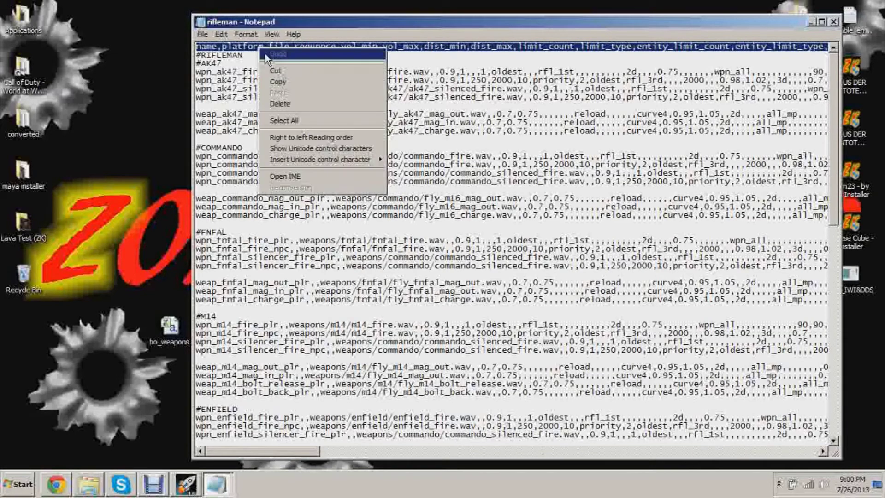
{"action": "left_click", "coordinate": [334, 79]}
{"action": "left_click", "coordinate": [835, 22]}
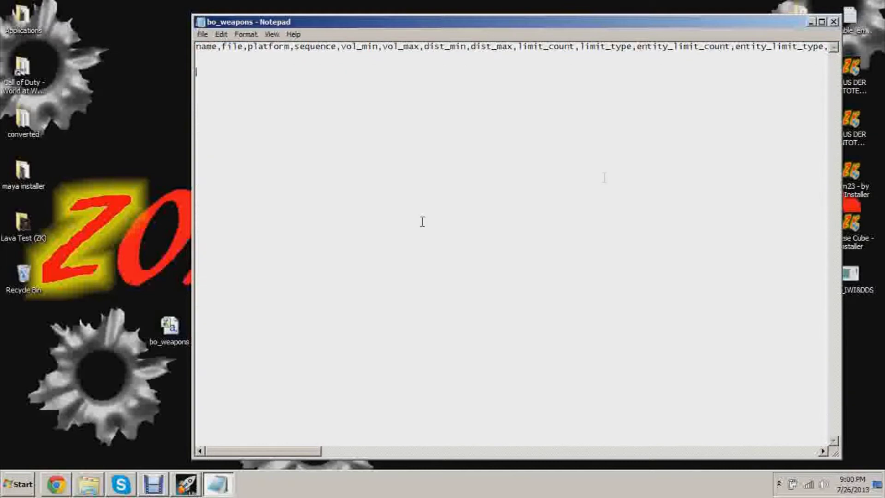
Step: Replace all text in bo_weapons with the copied header line and place the cursor below it
{"action": "key", "text": "ctrl+a"}
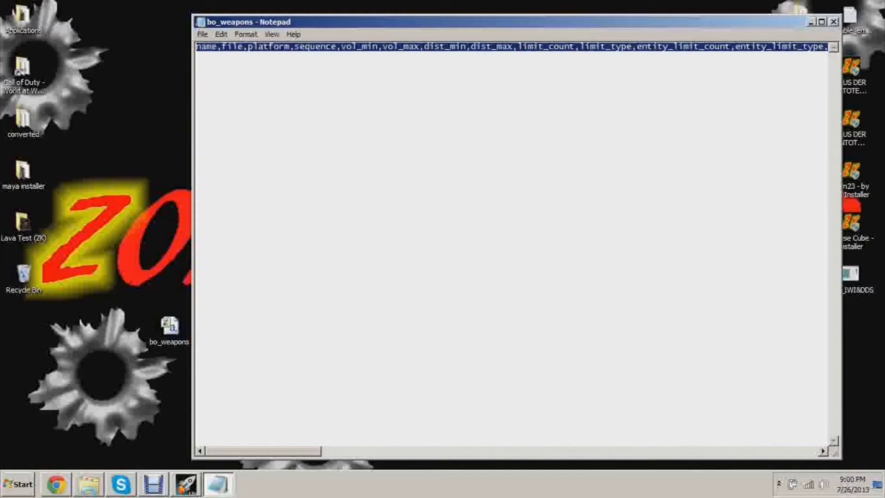
{"action": "key", "text": "ctrl+v"}
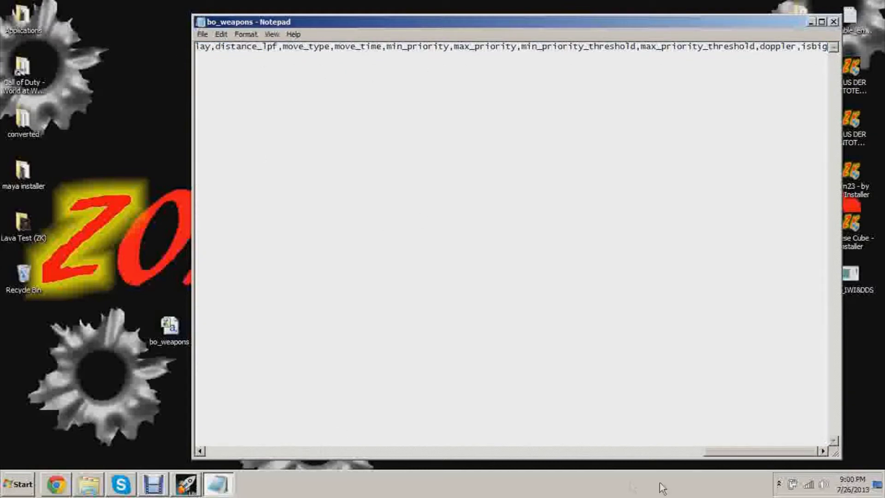
{"action": "left_click_drag", "start_coordinate": [726, 452], "coordinate": [210, 156]}
{"action": "left_click_drag", "start_coordinate": [712, 451], "coordinate": [211, 444]}
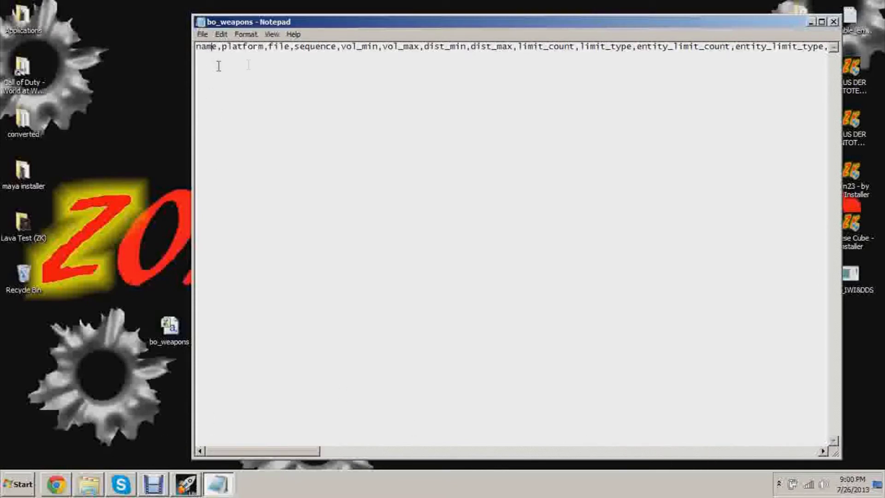
{"action": "left_click_drag", "start_coordinate": [290, 451], "coordinate": [825, 461]}
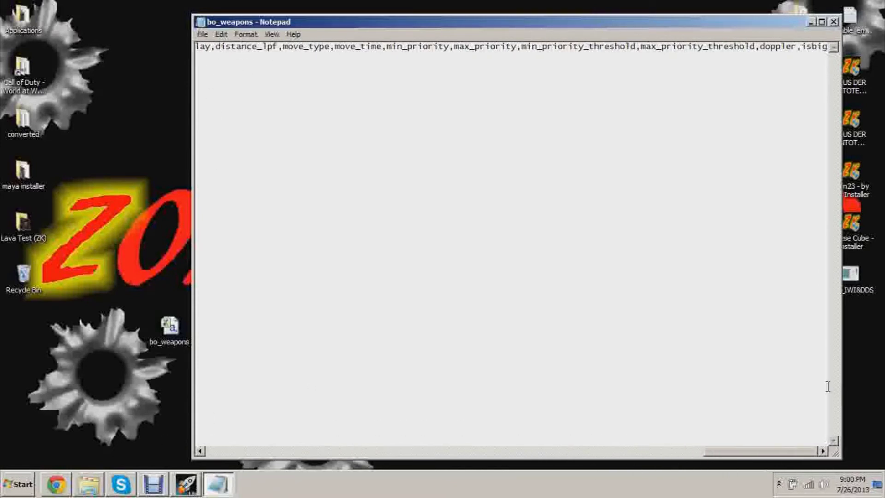
{"action": "left_click", "coordinate": [819, 106]}
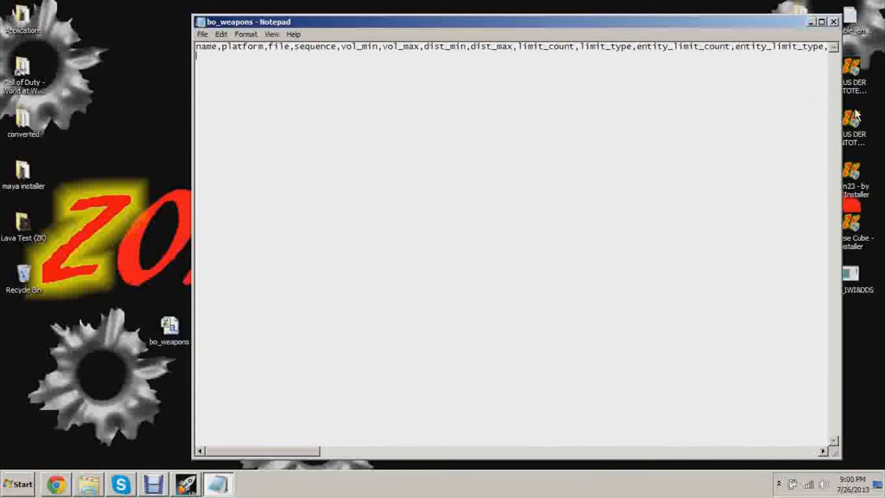
Step: Open the rifleman file from the soundaliases folder inside ZM Downloads in Notepad
{"action": "left_click", "coordinate": [232, 487]}
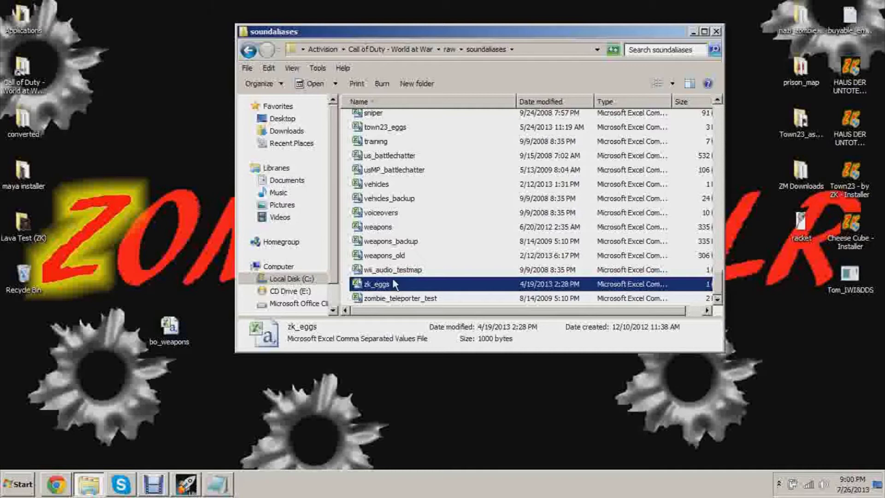
{"action": "left_click", "coordinate": [716, 31]}
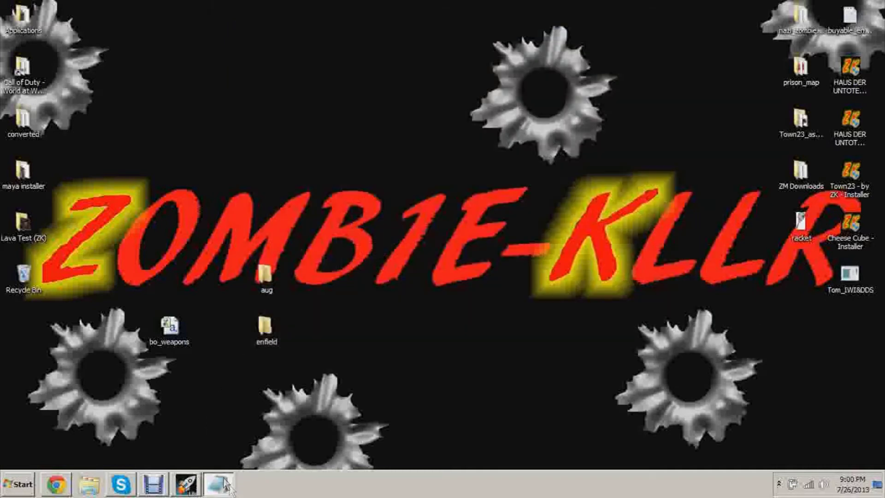
{"action": "double_click", "coordinate": [801, 173]}
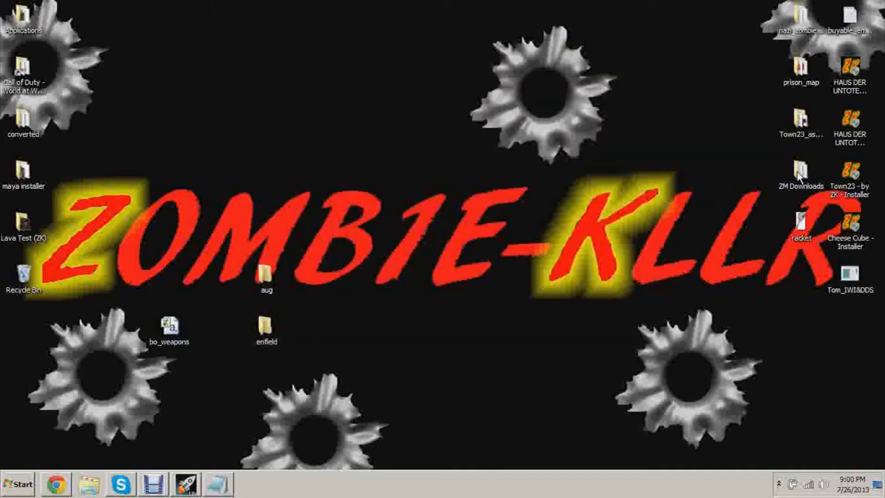
{"action": "scroll", "coordinate": [416, 226], "scroll_direction": "down", "scroll_amount": 4}
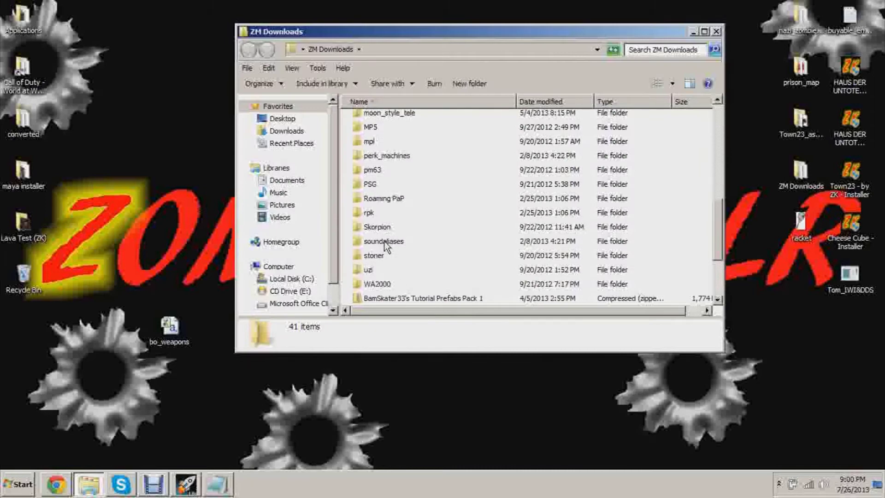
{"action": "double_click", "coordinate": [385, 241]}
{"action": "left_click", "coordinate": [380, 134]}
{"action": "right_click", "coordinate": [380, 134]}
{"action": "left_click", "coordinate": [488, 150]}
Step: Copy the #ENFIELD heading with its wpn_enfield_fire_plr and wpn_enfield_fire_npc lines from rifleman into bo_weapons below the header
{"action": "scroll", "coordinate": [488, 154], "scroll_direction": "down", "scroll_amount": 3}
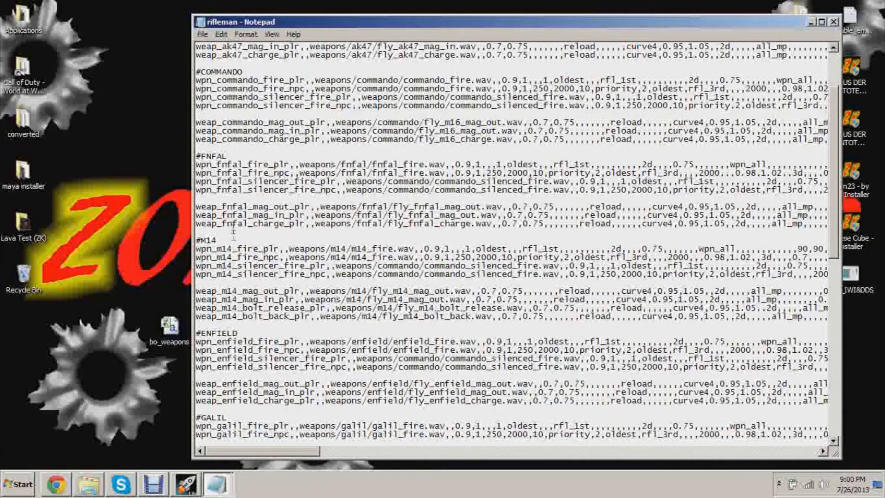
{"action": "scroll", "coordinate": [233, 231], "scroll_direction": "down", "scroll_amount": 4}
{"action": "left_click_drag", "start_coordinate": [197, 231], "coordinate": [197, 257]}
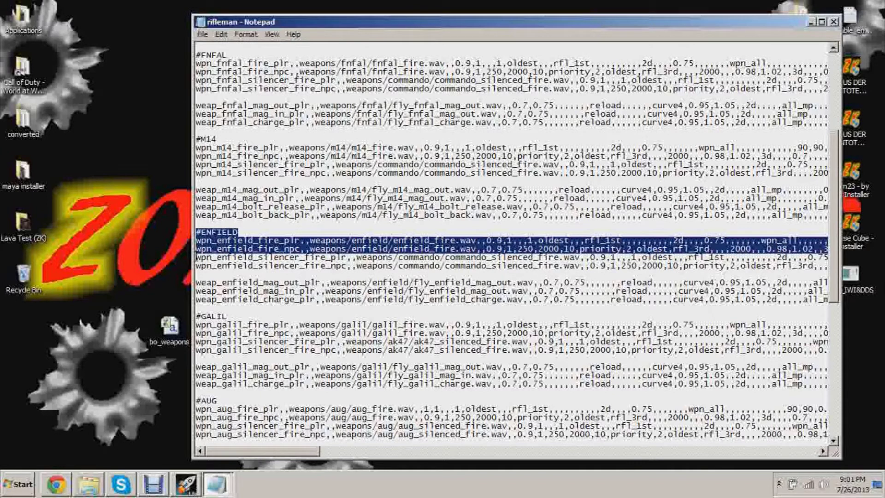
{"action": "right_click", "coordinate": [222, 241]}
{"action": "left_click", "coordinate": [262, 279]}
{"action": "left_click", "coordinate": [216, 484]}
{"action": "left_click", "coordinate": [225, 448]}
{"action": "left_click", "coordinate": [230, 481]}
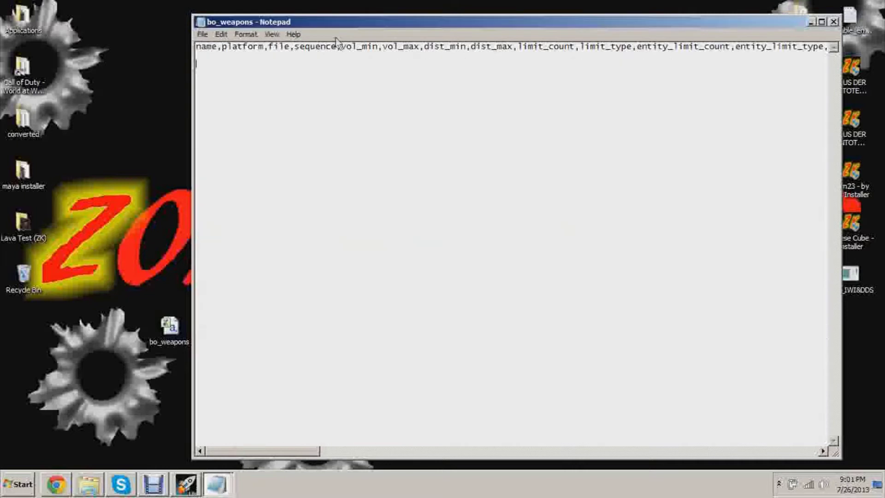
{"action": "key", "text": "ctrl+v"}
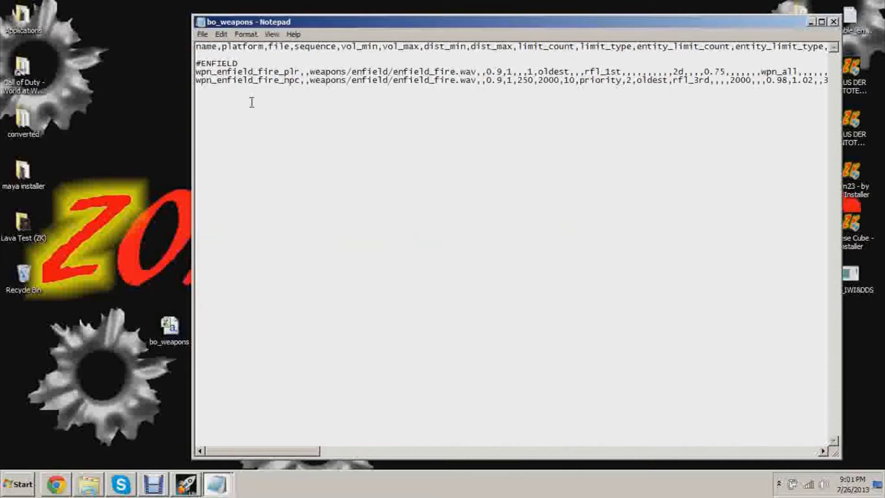
Step: Copy the #AUG heading with its wpn_aug_fire_plr and wpn_aug_fire_npc lines from rifleman into bo_weapons
{"action": "left_click", "coordinate": [223, 484]}
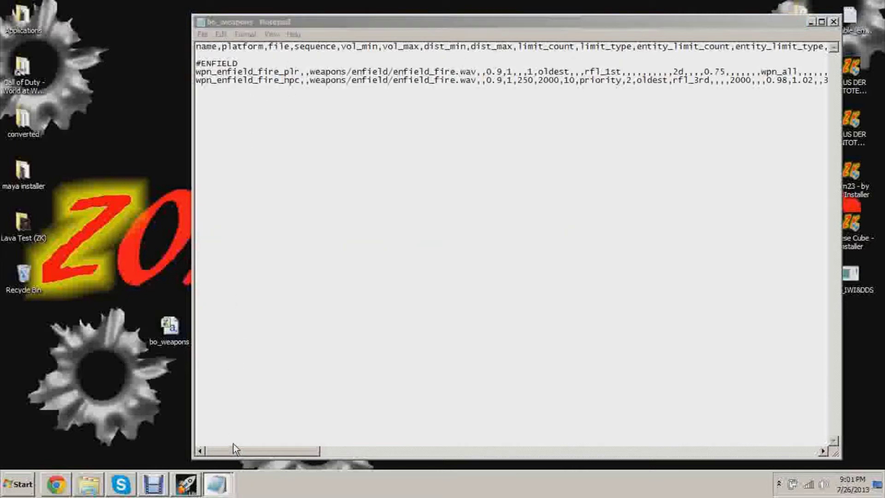
{"action": "left_click", "coordinate": [235, 450]}
{"action": "left_click", "coordinate": [227, 493]}
{"action": "left_click", "coordinate": [227, 452]}
{"action": "left_click", "coordinate": [221, 485]}
{"action": "left_click", "coordinate": [226, 466]}
{"action": "left_click", "coordinate": [311, 300]}
{"action": "scroll", "coordinate": [311, 301], "scroll_direction": "down", "scroll_amount": 3}
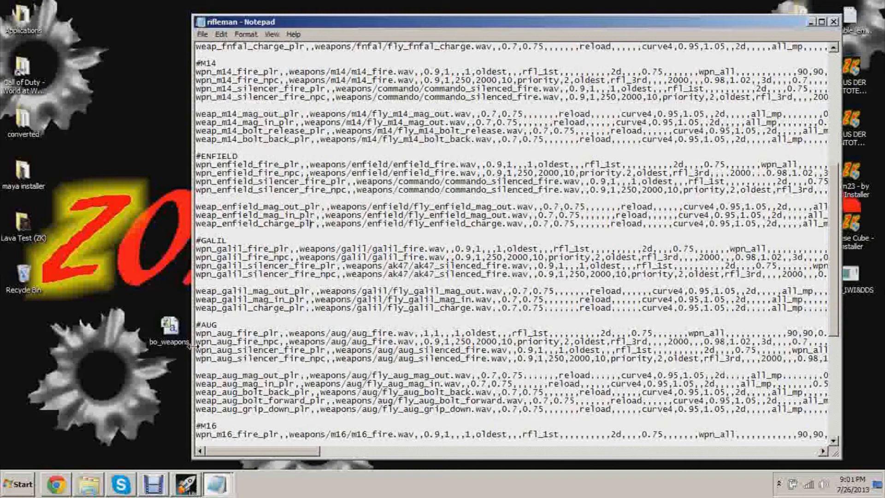
{"action": "left_click_drag", "start_coordinate": [198, 350], "coordinate": [198, 325]}
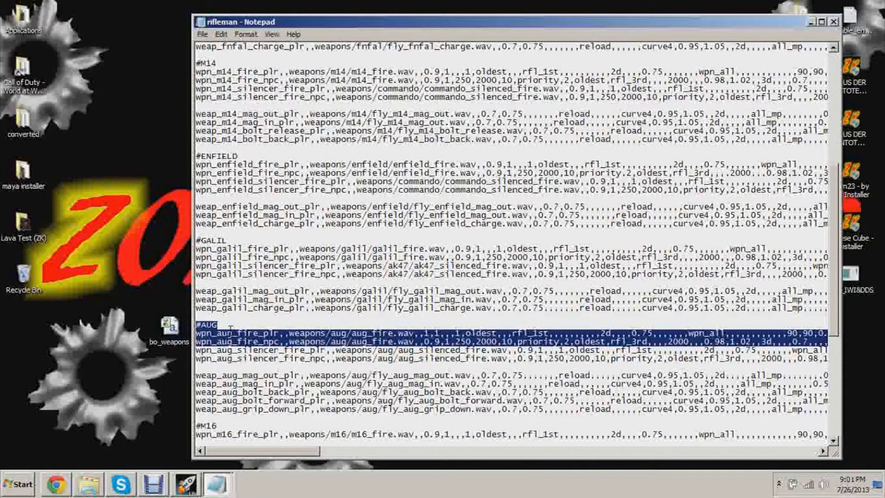
{"action": "right_click", "coordinate": [229, 342]}
{"action": "left_click", "coordinate": [263, 216]}
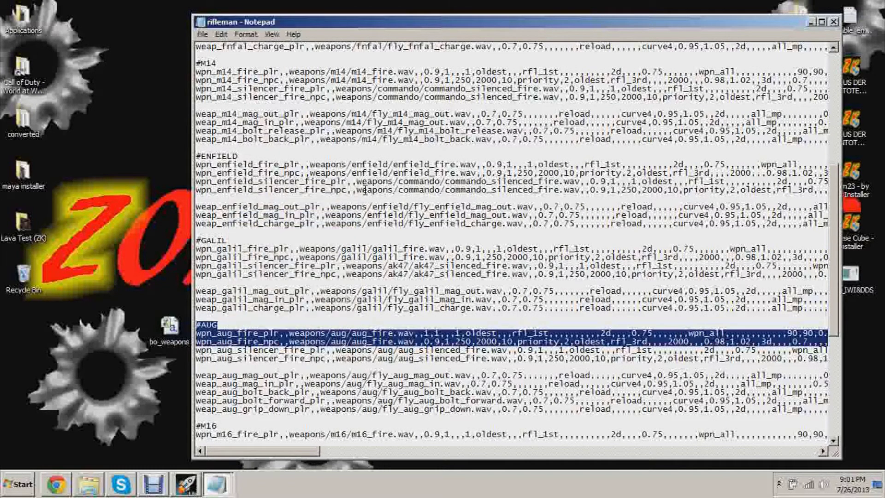
{"action": "left_click", "coordinate": [230, 485]}
{"action": "left_click", "coordinate": [227, 446]}
{"action": "key", "text": "ctrl+v"}
Step: Save bo_weapons, then close both Notepad files and the ZM Downloads soundaliases folder window
{"action": "left_click", "coordinate": [202, 34]}
{"action": "left_click", "coordinate": [233, 73]}
{"action": "left_click", "coordinate": [834, 21]}
{"action": "left_click", "coordinate": [834, 22]}
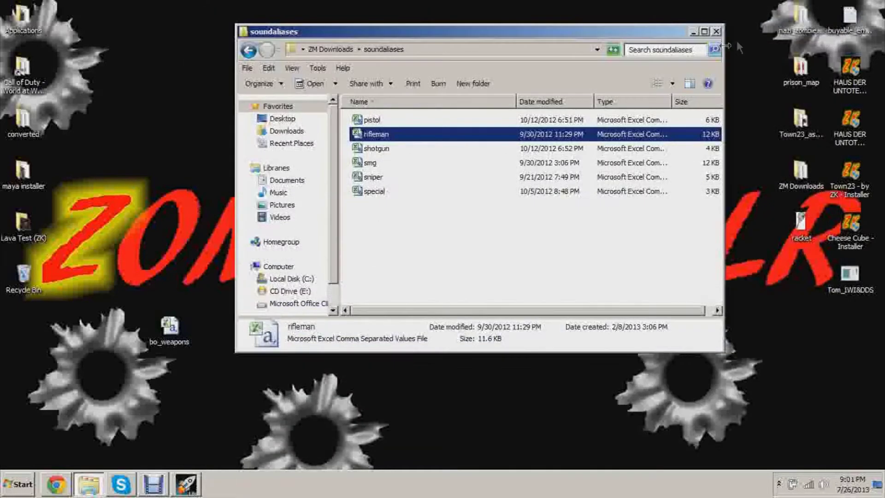
{"action": "left_click", "coordinate": [717, 32]}
Step: Copy the desktop bo_weapons file and open the raw\soundaliases folder of Call of Duty - World at War
{"action": "right_click", "coordinate": [162, 339]}
{"action": "left_click", "coordinate": [195, 278]}
{"action": "double_click", "coordinate": [30, 86]}
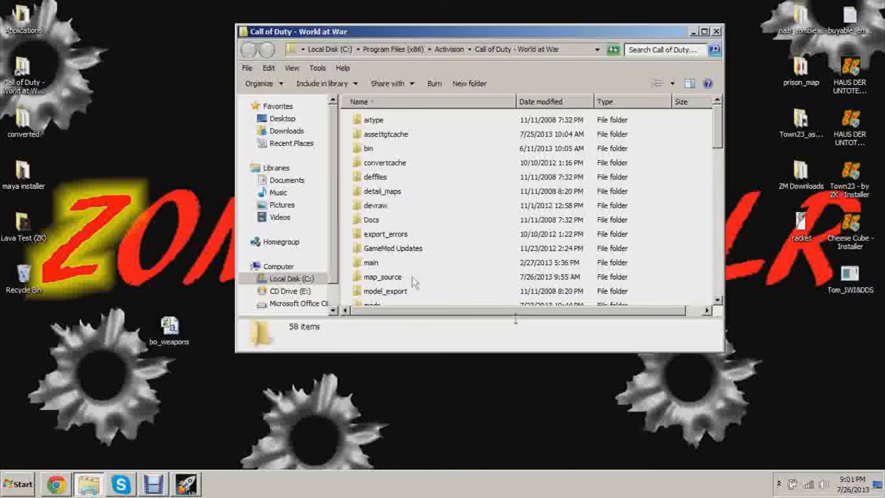
{"action": "scroll", "coordinate": [469, 213], "scroll_direction": "down", "scroll_amount": 15}
{"action": "double_click", "coordinate": [371, 131]}
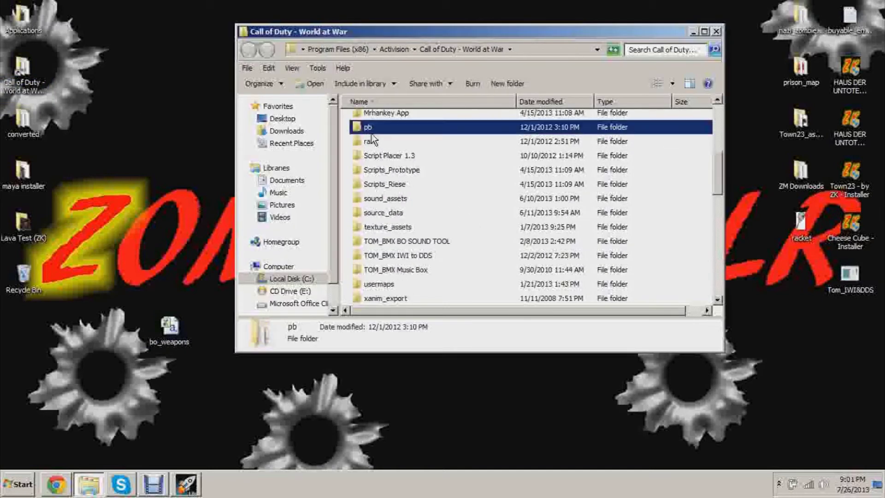
{"action": "left_click", "coordinate": [251, 51]}
{"action": "scroll", "coordinate": [401, 277], "scroll_direction": "up", "scroll_amount": 2}
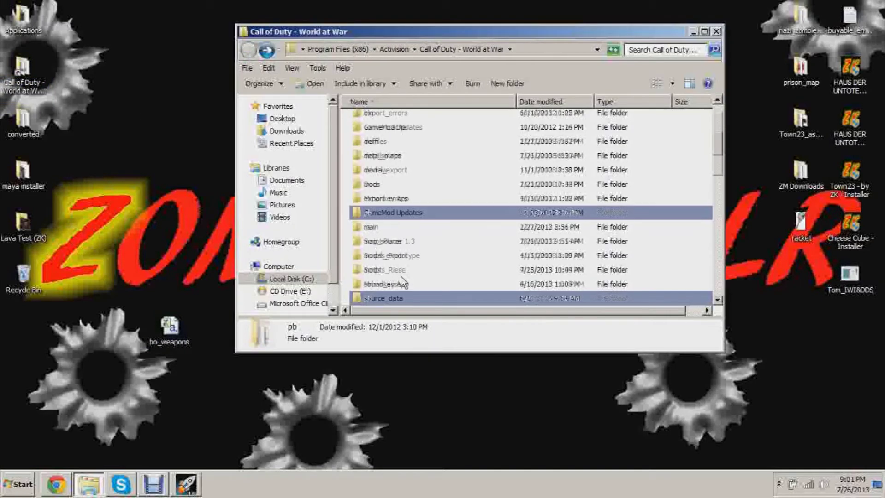
{"action": "double_click", "coordinate": [379, 222]}
{"action": "scroll", "coordinate": [391, 236], "scroll_direction": "down", "scroll_amount": 5}
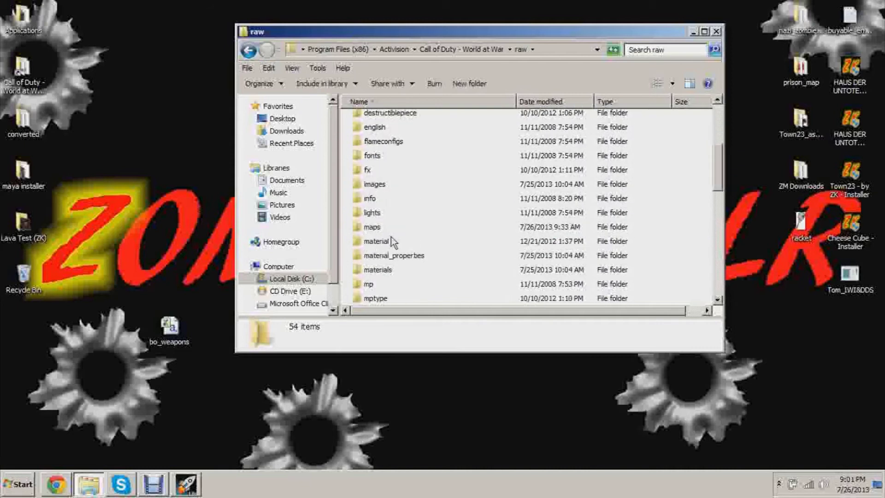
{"action": "scroll", "coordinate": [394, 236], "scroll_direction": "down", "scroll_amount": 3}
{"action": "double_click", "coordinate": [403, 229]}
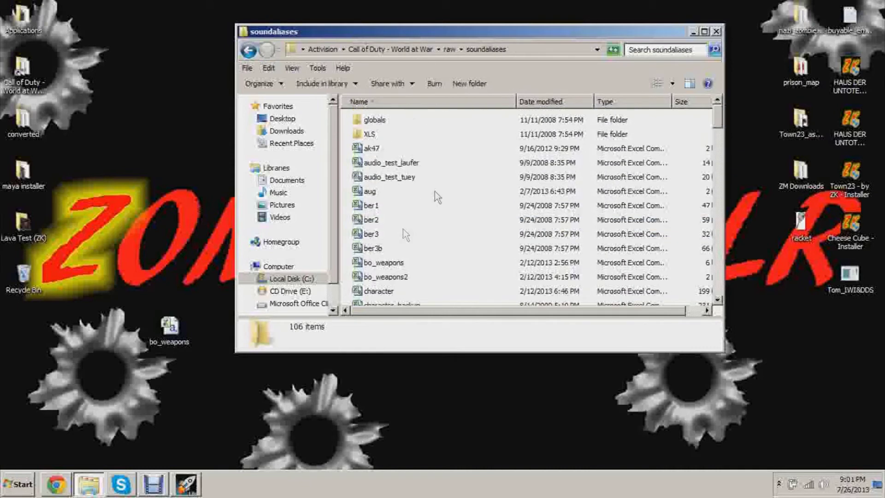
{"action": "scroll", "coordinate": [415, 203], "scroll_direction": "down", "scroll_amount": 3}
{"action": "scroll", "coordinate": [424, 212], "scroll_direction": "down", "scroll_amount": 15}
Step: Rename the desktop bo_weapons file as youtube_weapons
{"action": "right_click", "coordinate": [342, 261]}
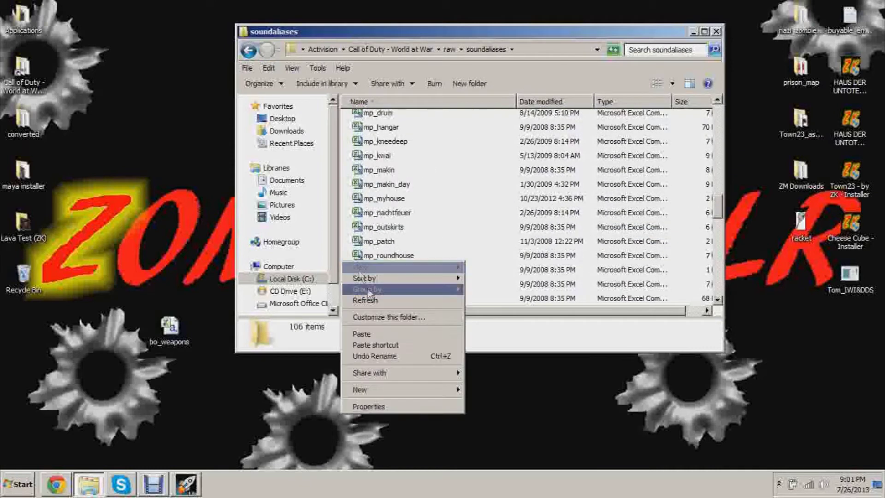
{"action": "left_click", "coordinate": [346, 175]}
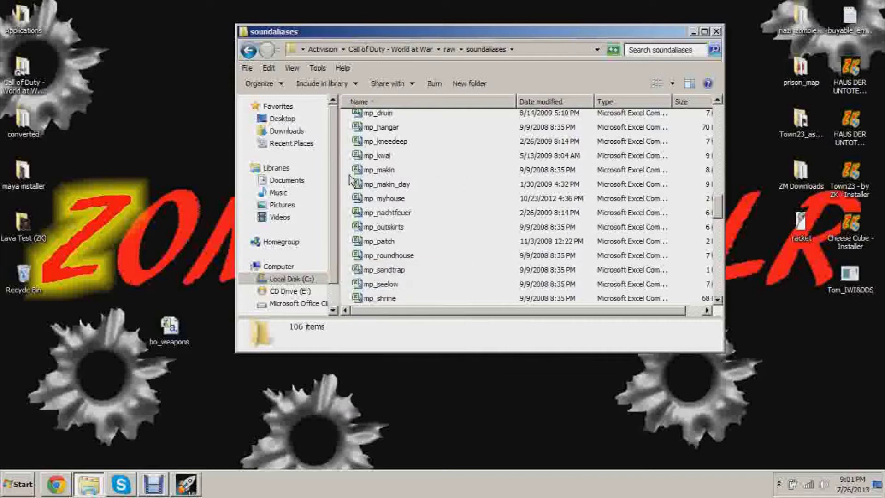
{"action": "left_click", "coordinate": [186, 342]}
{"action": "left_click", "coordinate": [187, 342]}
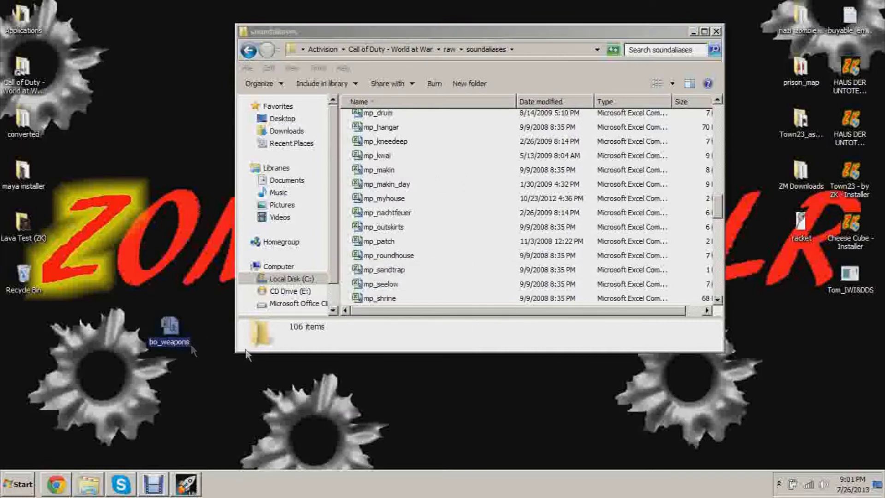
{"action": "key", "text": "End"}
{"action": "key", "text": "BackSpace"}
{"action": "key", "text": "BackSpace"}
{"action": "type", "text": "youtube"}
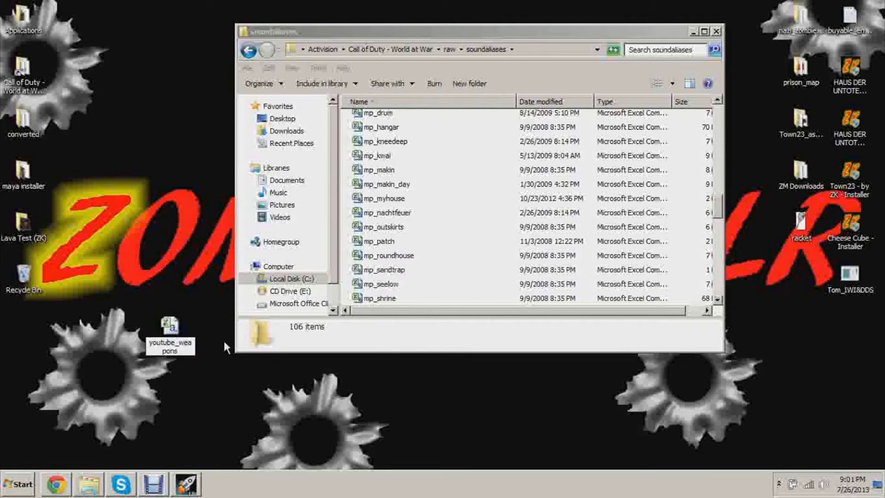
{"action": "key", "text": "Return"}
Step: Copy youtube_weapons into World at War's raw\soundaliases folder, granting administrator permission
{"action": "right_click", "coordinate": [178, 347]}
{"action": "key", "text": "Escape"}
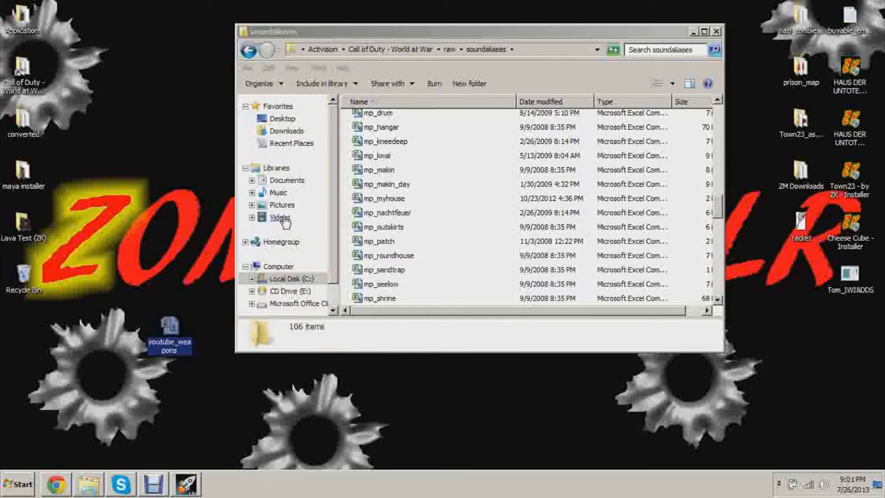
{"action": "left_click", "coordinate": [348, 154]}
{"action": "right_click", "coordinate": [348, 154]}
{"action": "left_click", "coordinate": [374, 233]}
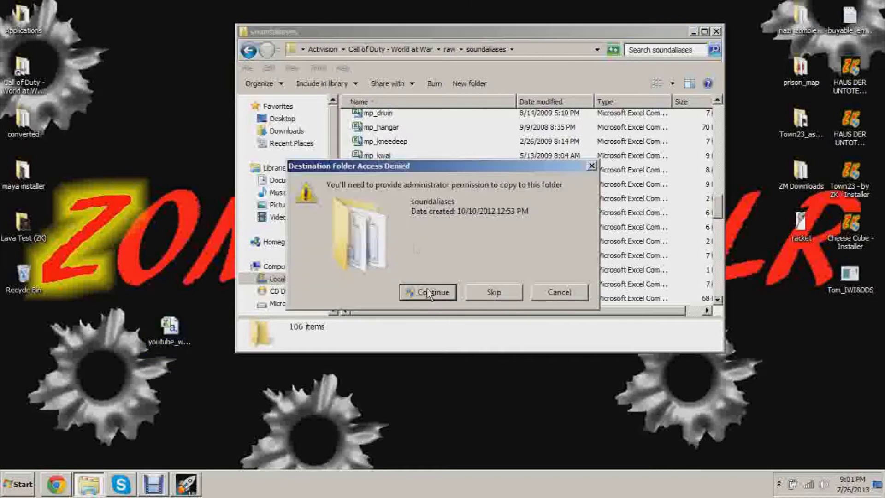
{"action": "key", "text": "Return"}
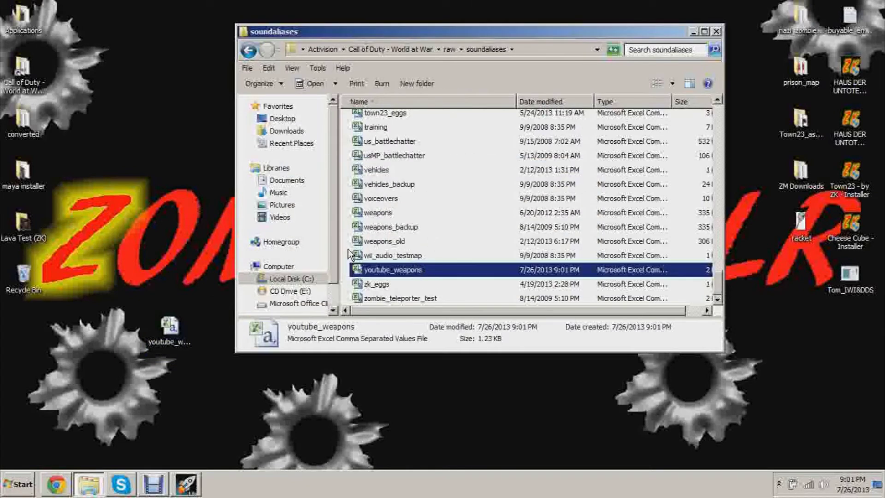
Step: Close the soundaliases folder window and delete the youtube_weapons file from the desktop
{"action": "left_click", "coordinate": [348, 252]}
{"action": "left_click", "coordinate": [716, 32]}
{"action": "left_click_drag", "start_coordinate": [249, 381], "coordinate": [142, 312]}
{"action": "key", "text": "Delete"}
{"action": "key", "text": "Return"}
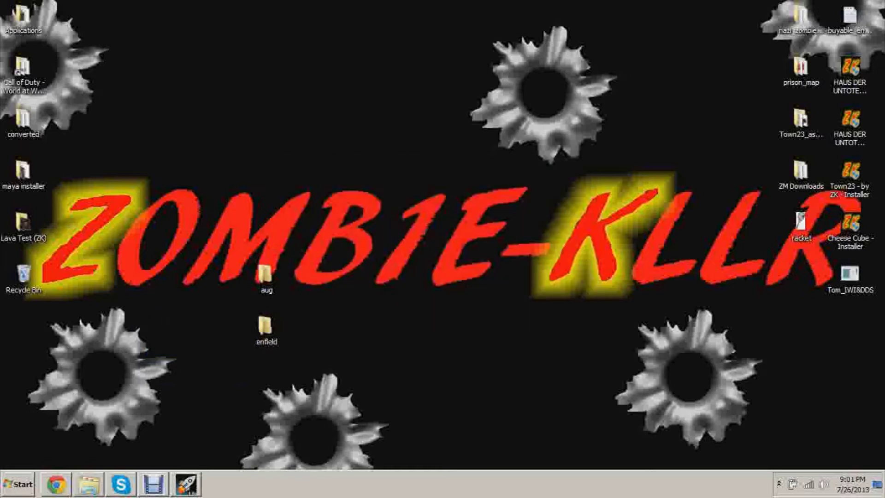
Step: In the Launcher, replace bo_guns with youtube_weapons in the mod.csv sound entry and build the nazi_zombie_test2 mod
{"action": "left_click", "coordinate": [175, 489]}
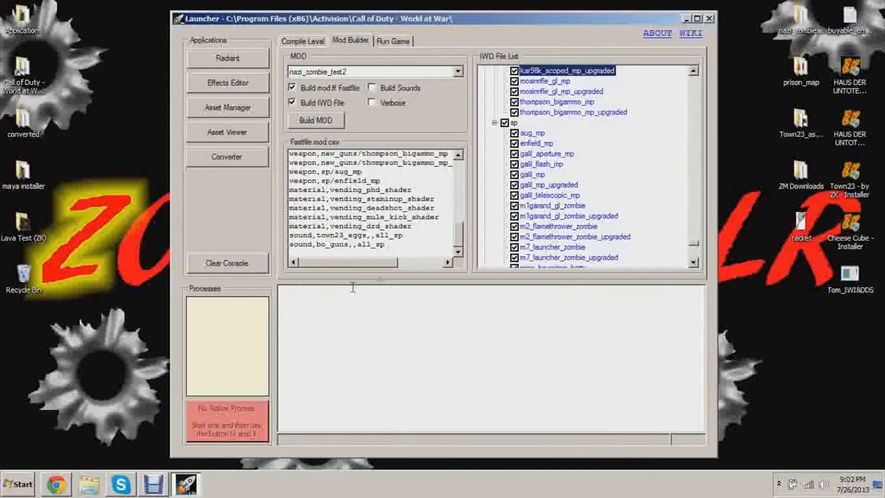
{"action": "double_click", "coordinate": [349, 243]}
{"action": "type", "text": "youtube_"}
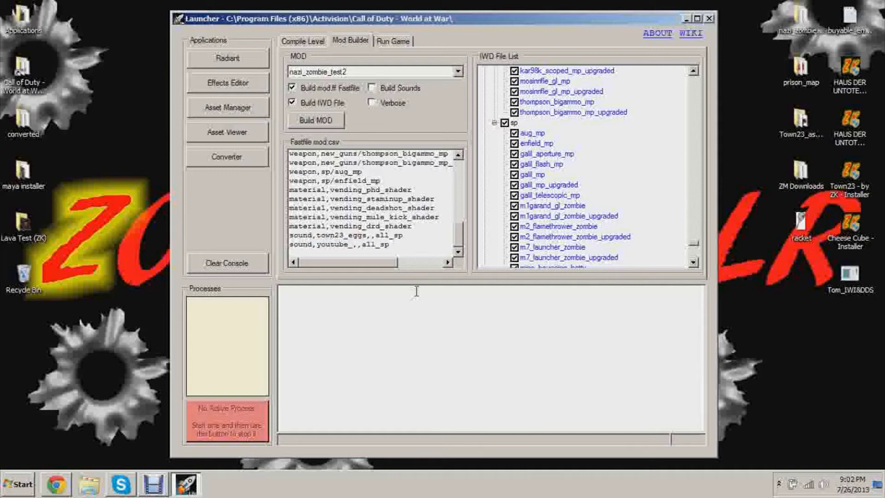
{"action": "type", "text": "weapons"}
{"action": "left_click", "coordinate": [335, 125]}
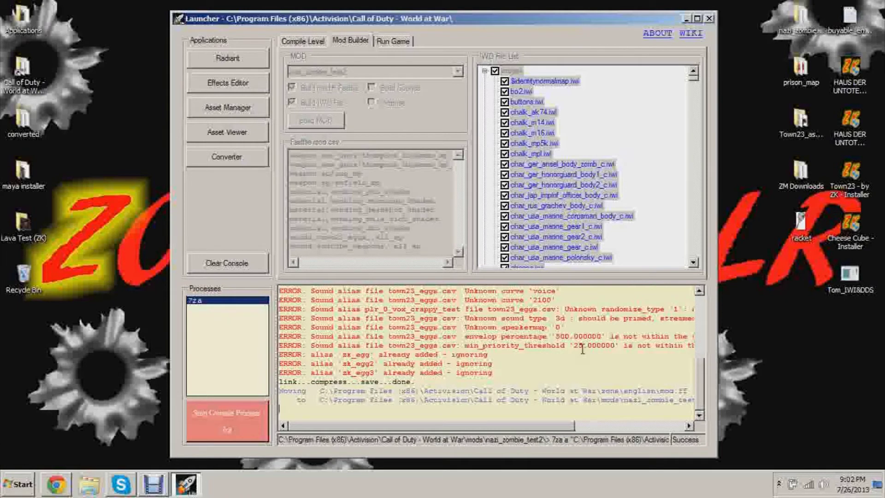
Step: Examine the build output for image and material errors on the AUG and Enfield weapons
{"action": "left_click_drag", "start_coordinate": [699, 391], "coordinate": [682, 324]}
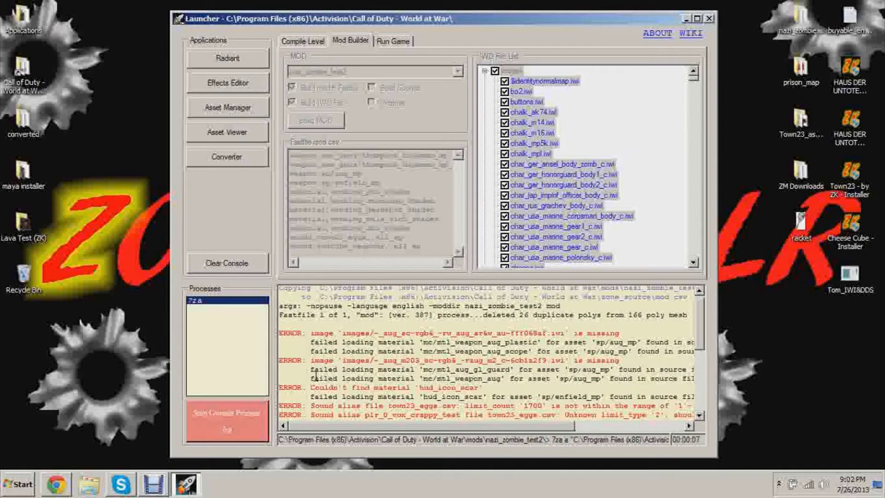
{"action": "left_click_drag", "start_coordinate": [482, 388], "coordinate": [311, 361]}
{"action": "left_click", "coordinate": [303, 384]}
{"action": "left_click_drag", "start_coordinate": [554, 379], "coordinate": [278, 335]}
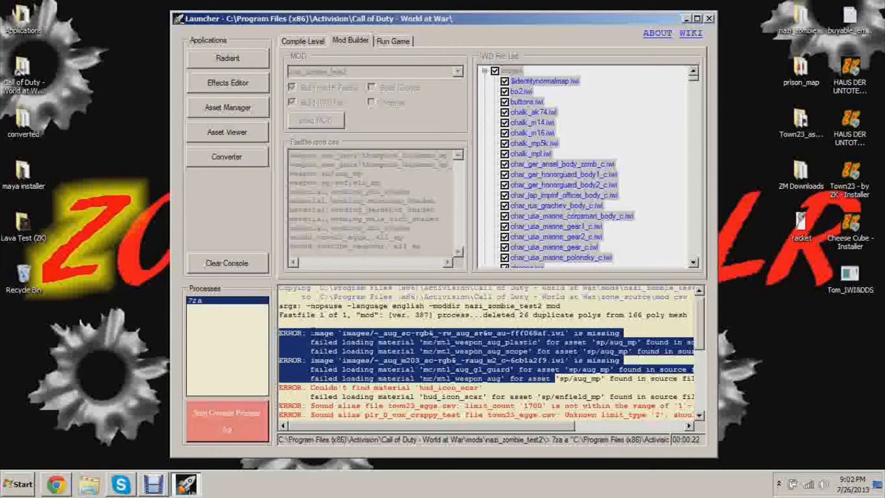
{"action": "left_click", "coordinate": [334, 333]}
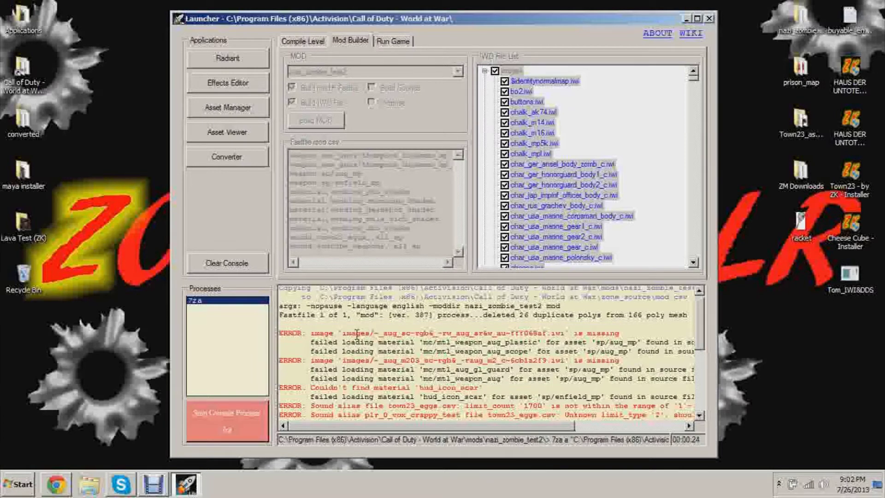
{"action": "left_click_drag", "start_coordinate": [371, 333], "coordinate": [633, 336]}
{"action": "left_click_drag", "start_coordinate": [700, 404], "coordinate": [710, 305]}
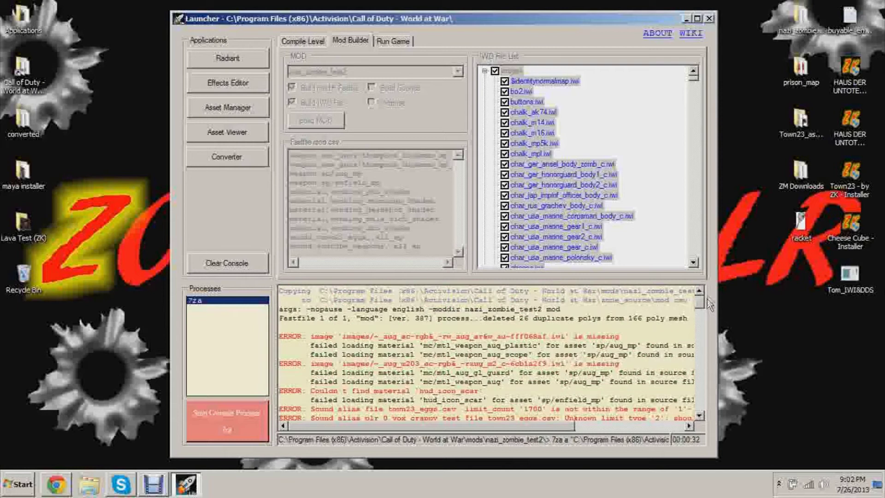
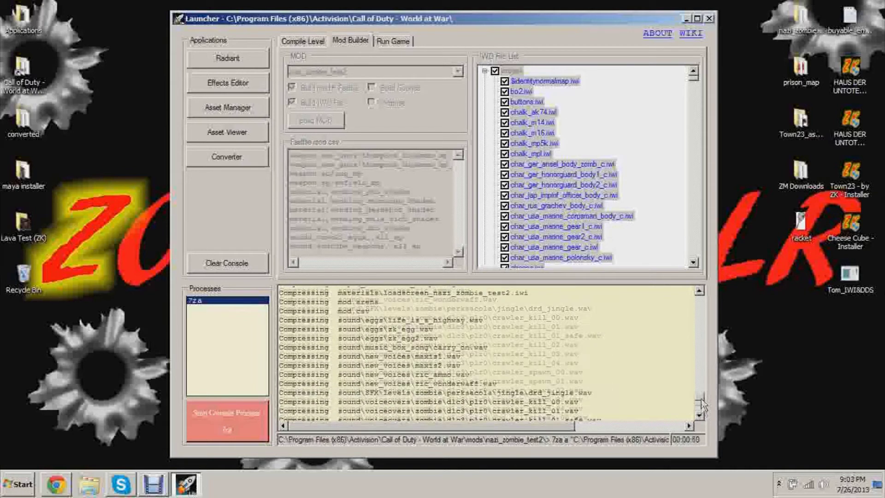
Step: Switch to the Call of Duty - World at War folder and open mods\nazi_zombie_test2\images
{"action": "double_click", "coordinate": [22, 72]}
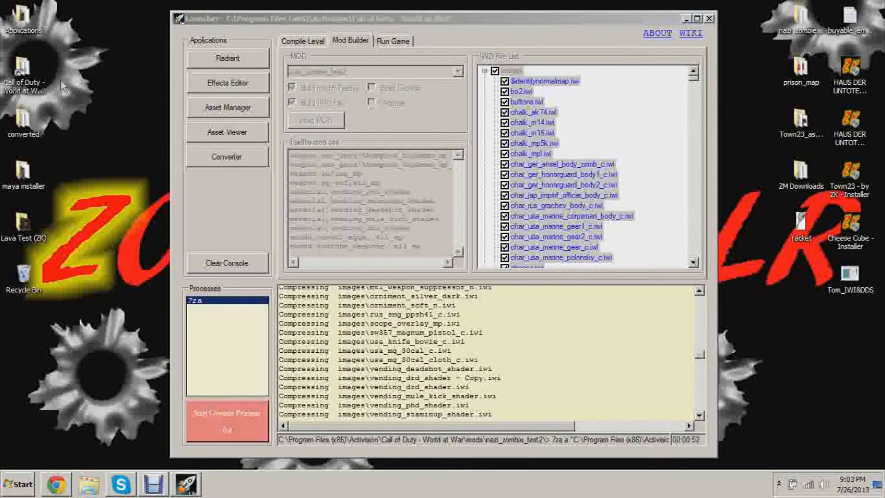
{"action": "scroll", "coordinate": [441, 266], "scroll_direction": "down", "scroll_amount": 2}
{"action": "left_click_drag", "start_coordinate": [668, 37], "coordinate": [646, 43]}
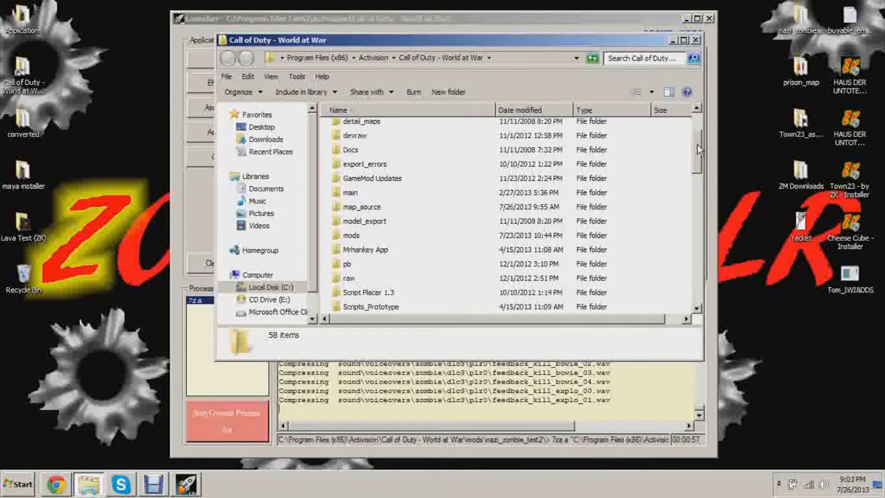
{"action": "scroll", "coordinate": [654, 149], "scroll_direction": "up", "scroll_amount": 2}
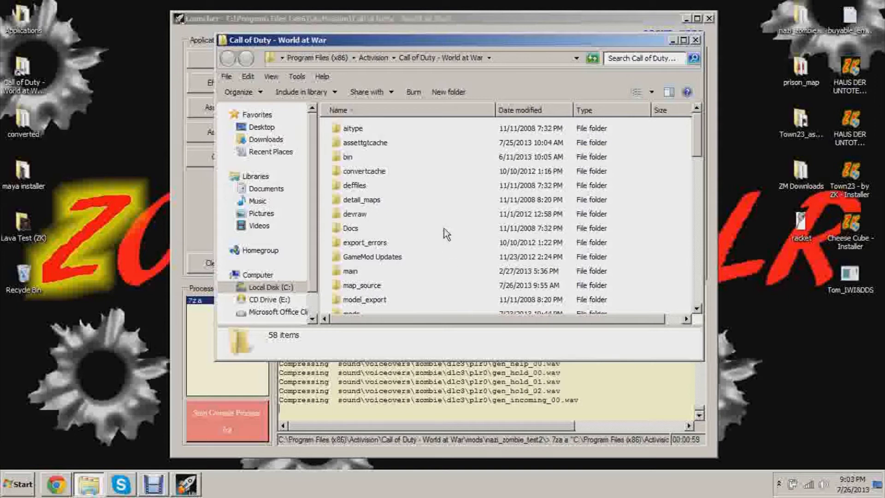
{"action": "scroll", "coordinate": [404, 253], "scroll_direction": "down", "scroll_amount": 4}
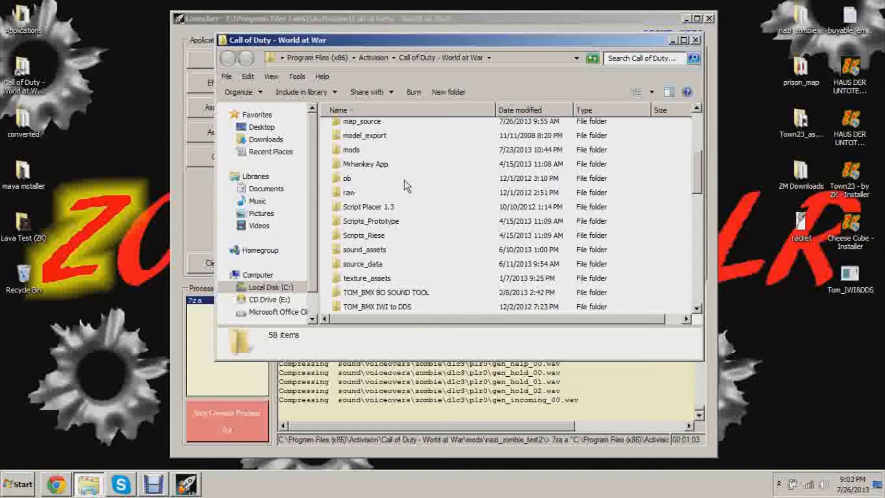
{"action": "scroll", "coordinate": [417, 160], "scroll_direction": "up", "scroll_amount": 3}
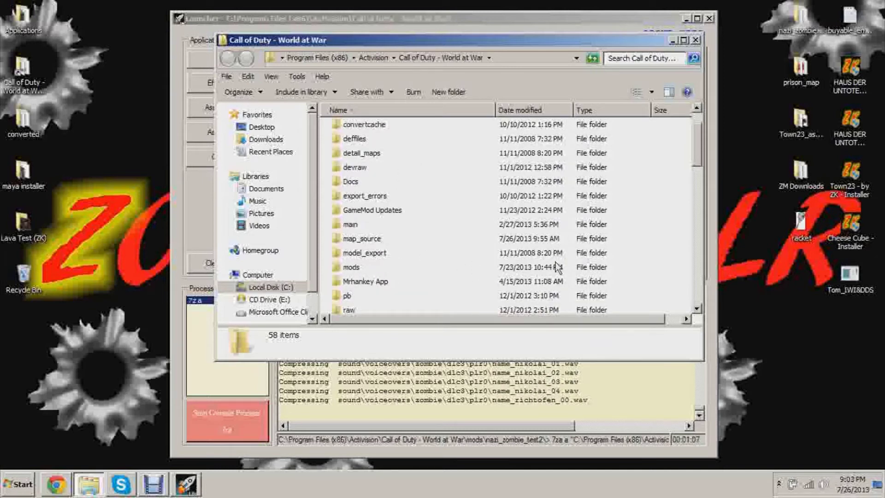
{"action": "double_click", "coordinate": [353, 268]}
{"action": "scroll", "coordinate": [436, 281], "scroll_direction": "down", "scroll_amount": 3}
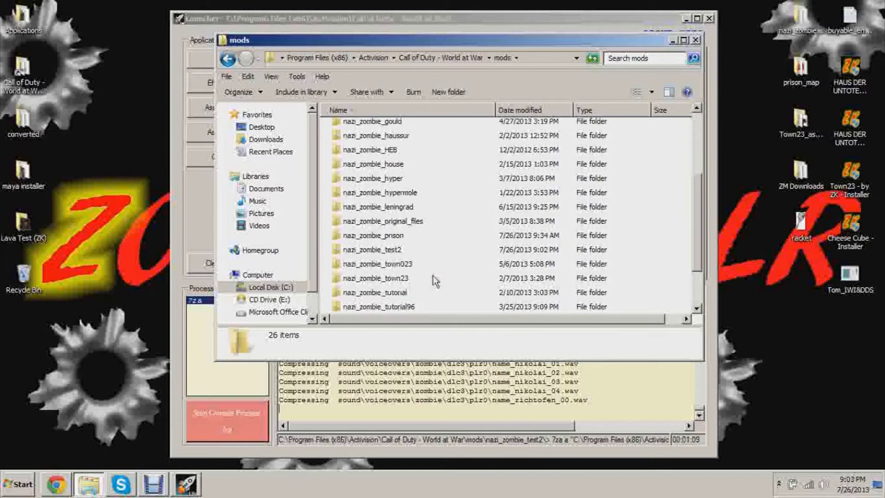
{"action": "double_click", "coordinate": [402, 253]}
{"action": "double_click", "coordinate": [356, 129]}
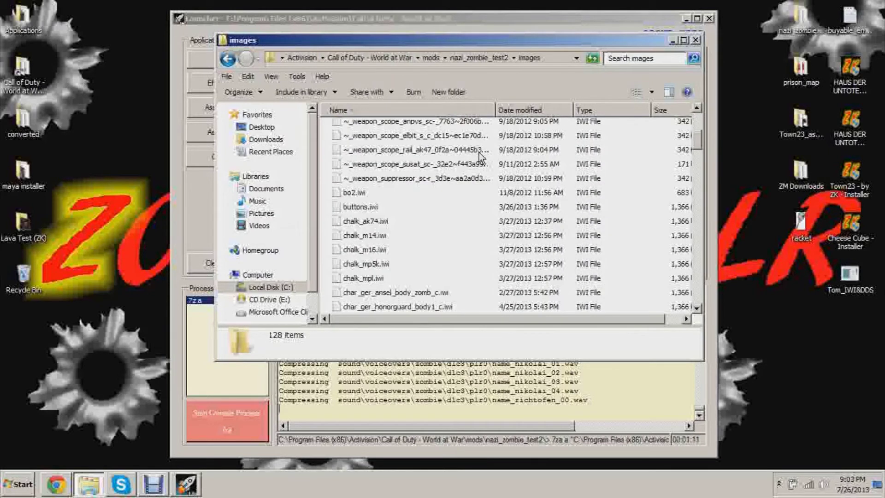
Step: Look through the images folder for the AUG image files named in the build errors
{"action": "scroll", "coordinate": [479, 156], "scroll_direction": "up", "scroll_amount": 3}
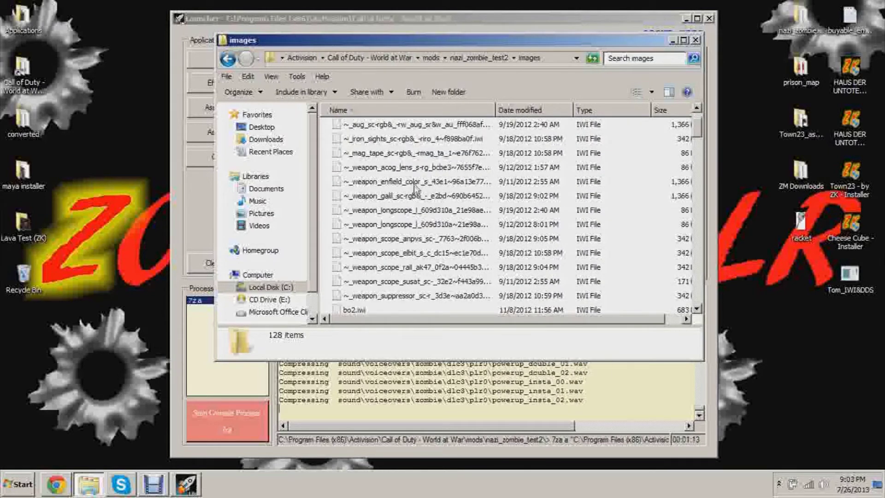
{"action": "scroll", "coordinate": [419, 153], "scroll_direction": "down", "scroll_amount": 20}
{"action": "scroll", "coordinate": [421, 181], "scroll_direction": "down", "scroll_amount": 10}
{"action": "scroll", "coordinate": [419, 188], "scroll_direction": "up", "scroll_amount": 5}
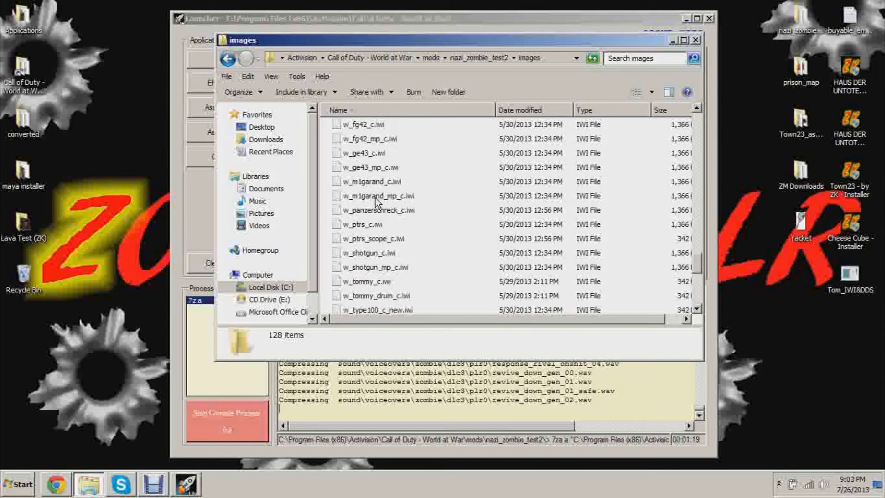
{"action": "scroll", "coordinate": [376, 201], "scroll_direction": "up", "scroll_amount": 7}
{"action": "scroll", "coordinate": [413, 276], "scroll_direction": "up", "scroll_amount": 1}
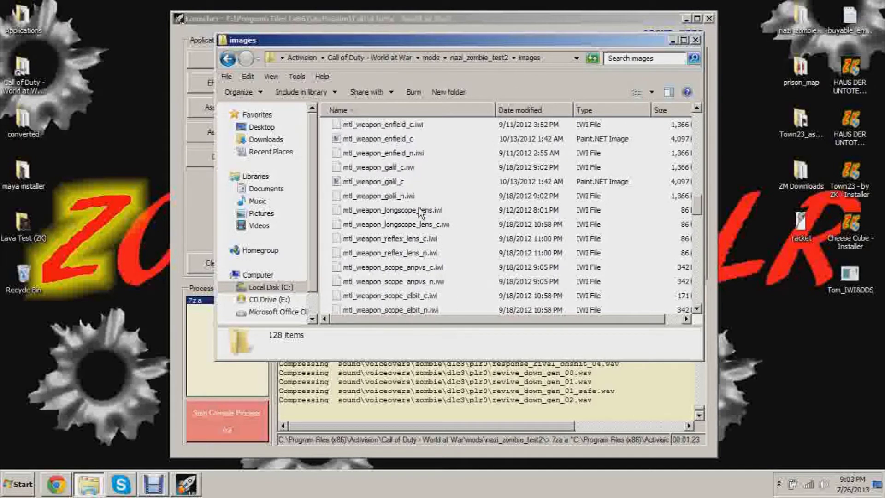
{"action": "scroll", "coordinate": [406, 176], "scroll_direction": "up", "scroll_amount": 1}
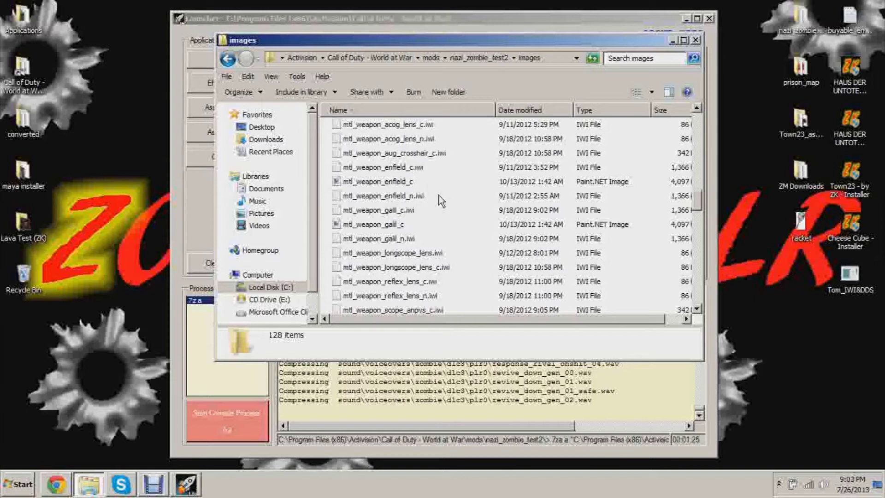
{"action": "scroll", "coordinate": [418, 167], "scroll_direction": "up", "scroll_amount": 1}
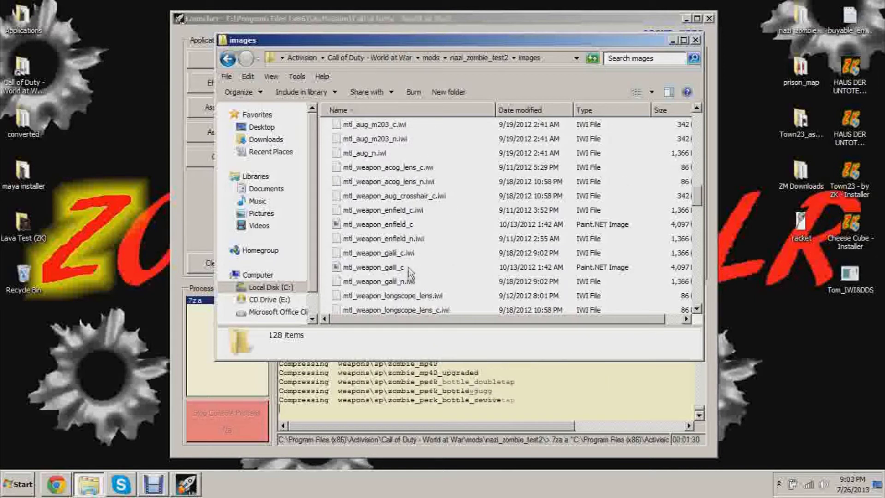
{"action": "scroll", "coordinate": [400, 282], "scroll_direction": "down", "scroll_amount": 6}
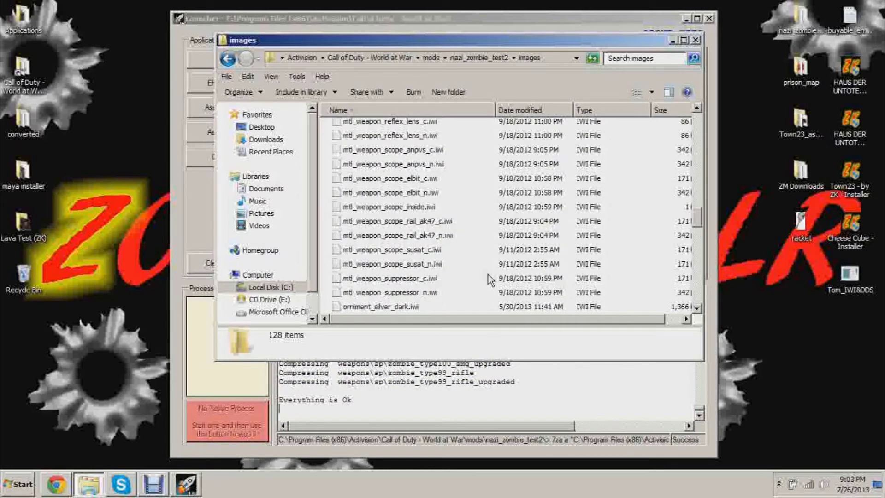
{"action": "scroll", "coordinate": [490, 272], "scroll_direction": "up", "scroll_amount": 4}
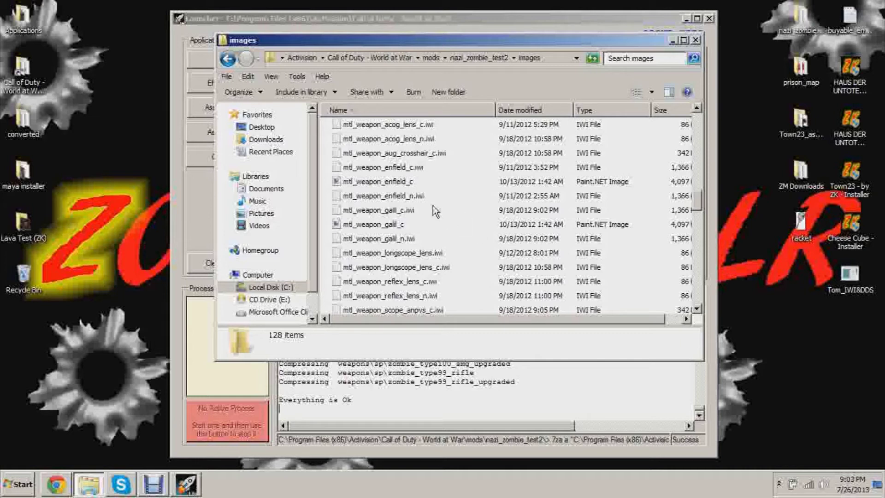
{"action": "scroll", "coordinate": [435, 235], "scroll_direction": "up", "scroll_amount": 2}
{"action": "scroll", "coordinate": [441, 234], "scroll_direction": "down", "scroll_amount": 1}
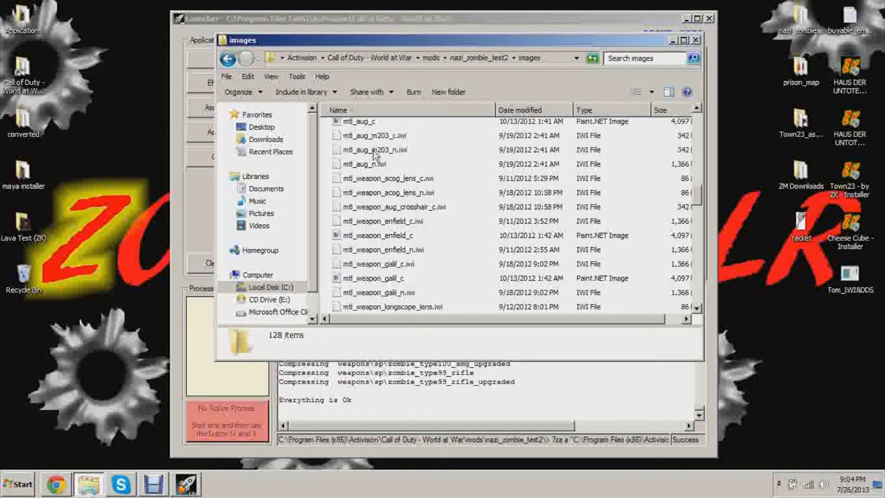
Step: Try to duplicate mtl_aug_n.iwi within the mod's images folder
{"action": "left_click", "coordinate": [371, 168]}
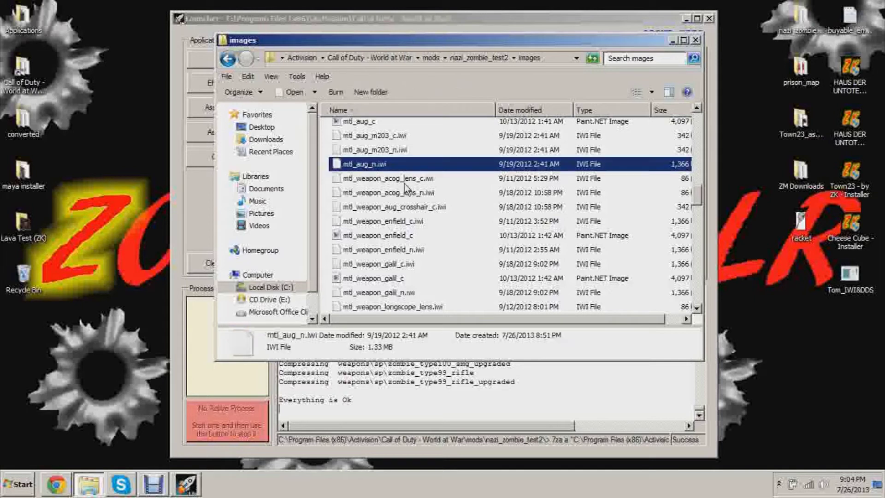
{"action": "right_click", "coordinate": [374, 164]}
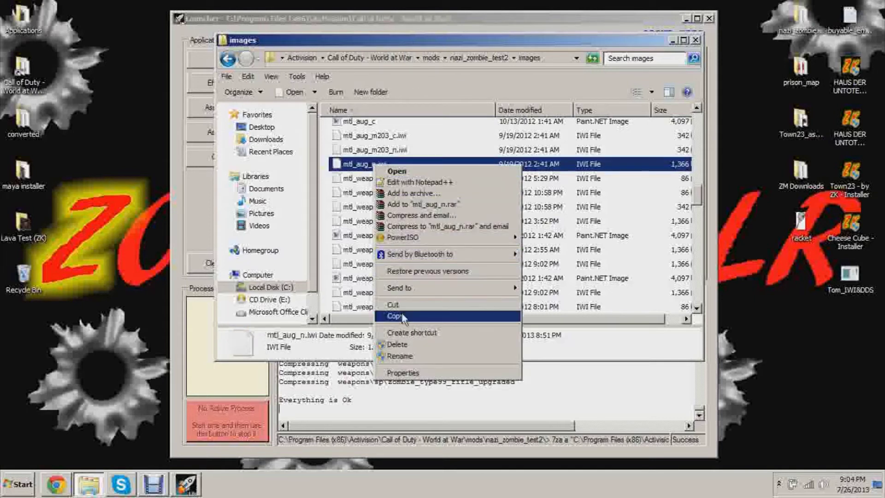
{"action": "left_click", "coordinate": [454, 312]}
{"action": "right_click", "coordinate": [323, 196]}
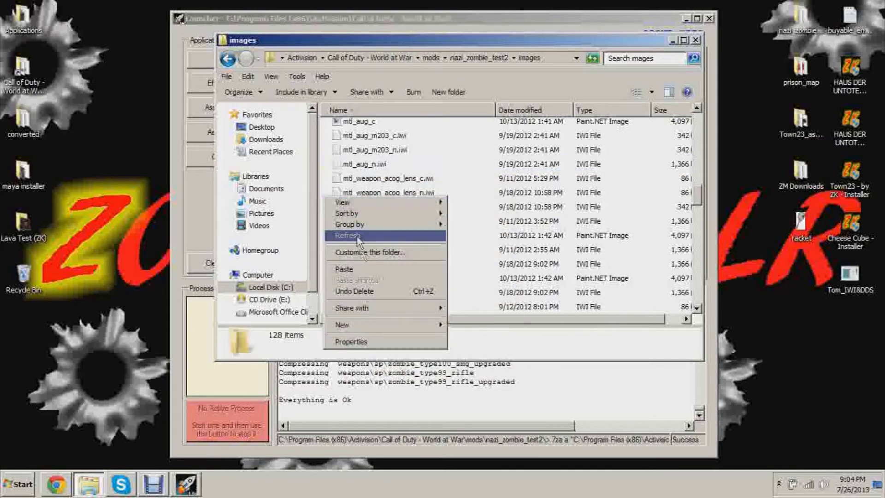
{"action": "left_click", "coordinate": [355, 269]}
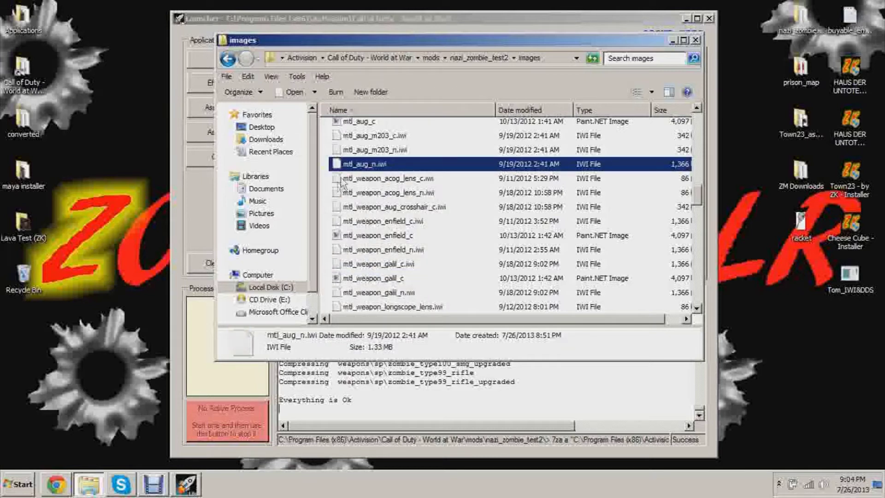
{"action": "right_click", "coordinate": [354, 169]}
{"action": "left_click", "coordinate": [399, 315]}
{"action": "right_click", "coordinate": [326, 189]}
{"action": "left_click", "coordinate": [353, 260]}
Step: Copy mtl_aug_n.iwi and paste the duplicate into the same images folder, granting administrator permission
{"action": "left_click", "coordinate": [371, 154]}
{"action": "right_click", "coordinate": [366, 165]}
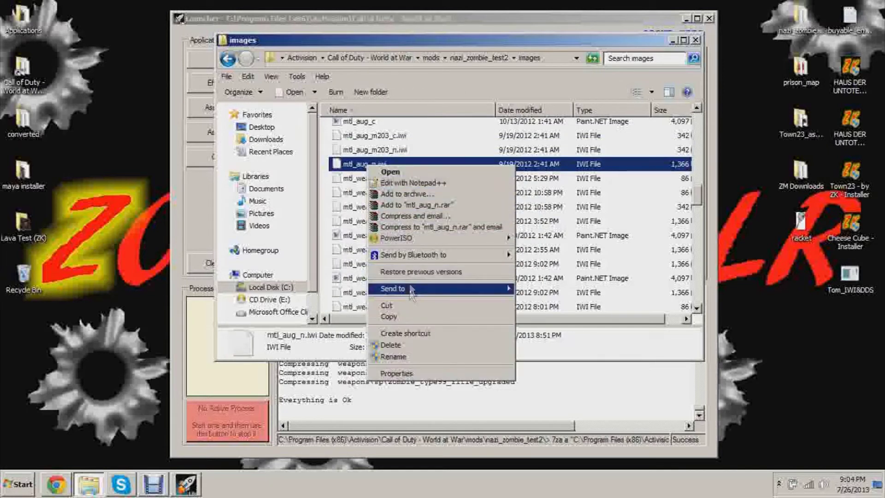
{"action": "left_click", "coordinate": [413, 318]}
{"action": "right_click", "coordinate": [324, 190]}
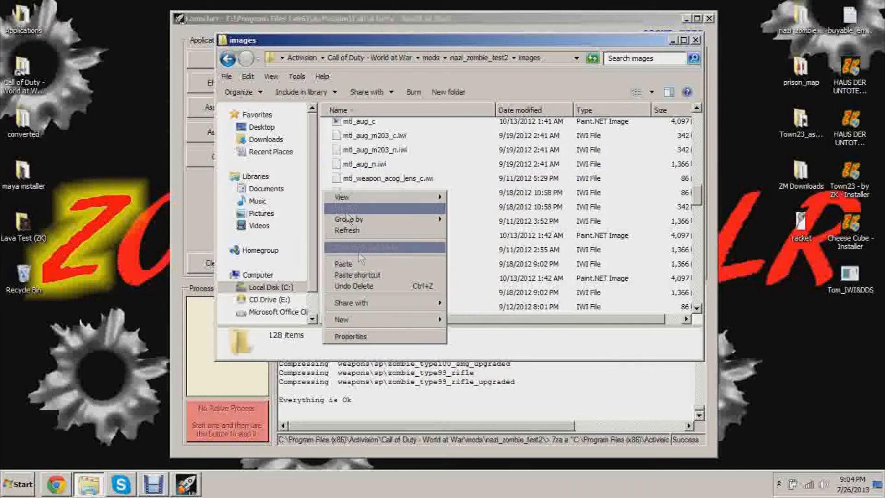
{"action": "left_click", "coordinate": [362, 264]}
{"action": "left_click", "coordinate": [394, 291]}
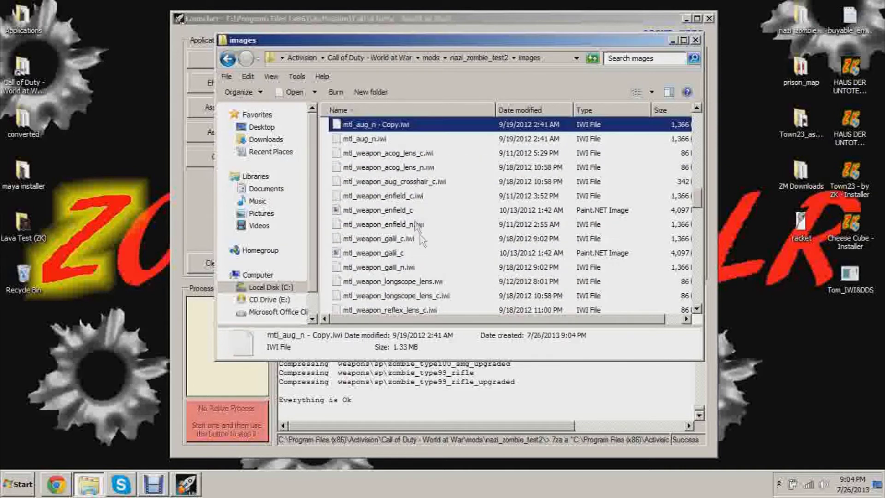
Step: Rename the duplicated mtl_aug_n image as sgsdg.iwi
{"action": "left_click", "coordinate": [394, 210]}
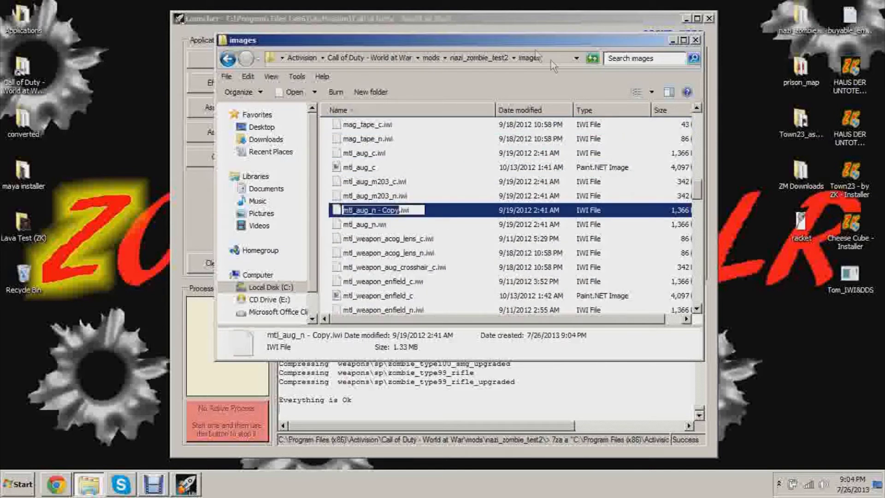
{"action": "type", "text": "mtl_aug_n_new"}
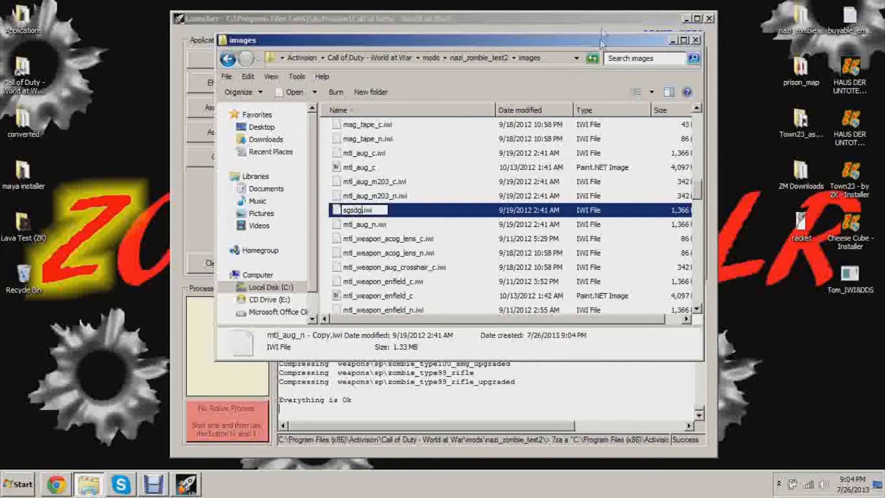
{"action": "key", "text": "Return"}
{"action": "left_click", "coordinate": [444, 292]}
Step: Arrange the images folder beside the Launcher and bring the missing AUG image errors in the build output into view
{"action": "left_click_drag", "start_coordinate": [521, 43], "coordinate": [352, 372]}
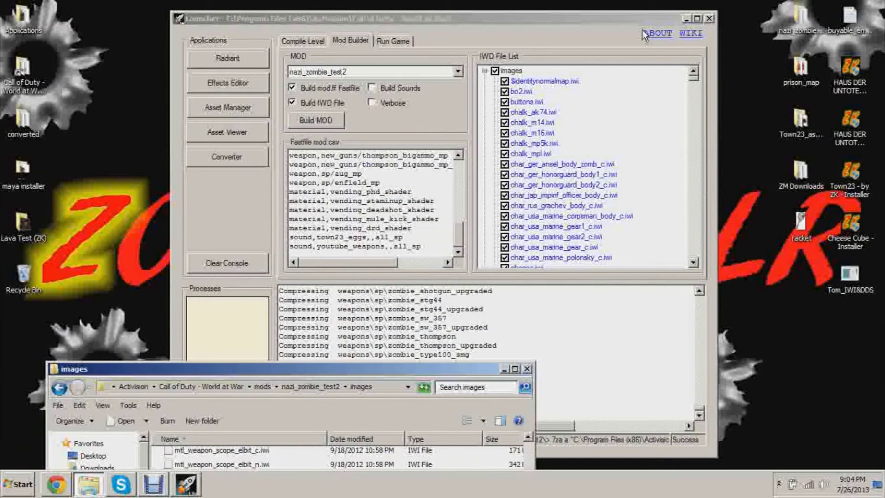
{"action": "left_click", "coordinate": [700, 414]}
{"action": "left_click_drag", "start_coordinate": [700, 409], "coordinate": [704, 307]}
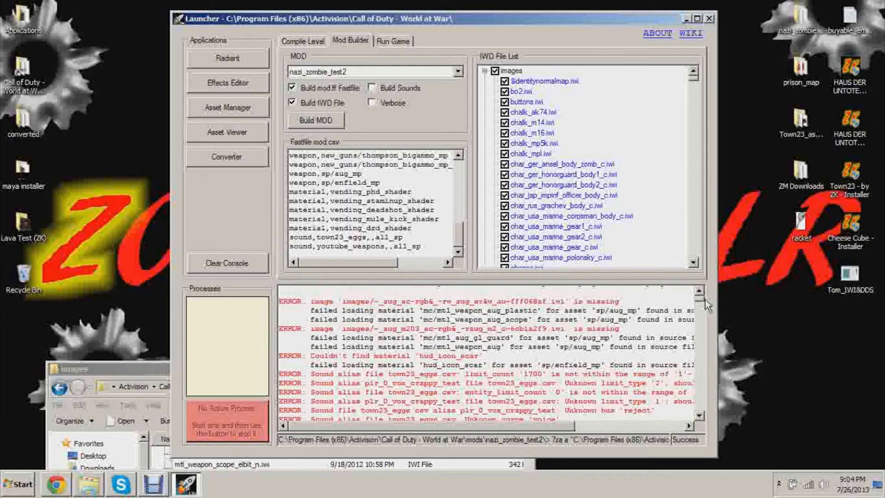
{"action": "left_click", "coordinate": [144, 362]}
{"action": "left_click_drag", "start_coordinate": [206, 368], "coordinate": [649, 84]}
{"action": "left_click_drag", "start_coordinate": [530, 17], "coordinate": [352, 11]}
{"action": "left_click", "coordinate": [672, 79]}
{"action": "left_click_drag", "start_coordinate": [672, 79], "coordinate": [674, 63]}
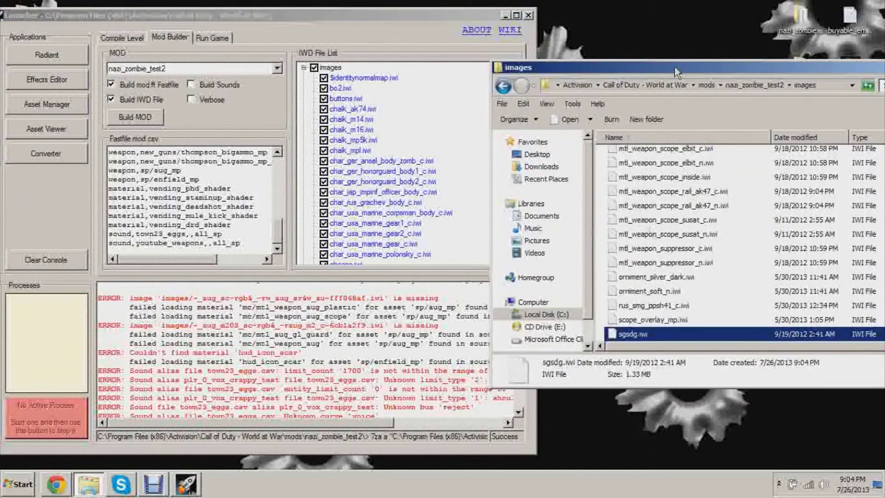
Step: Rename the duplicated AUG image as ~_aug_sc-rgb&_-rw_aug_sr&w_au~fff068af.iwi to match the first missing image
{"action": "left_click", "coordinate": [630, 337]}
{"action": "key", "text": "BackSpace"}
{"action": "type", "text": "~"}
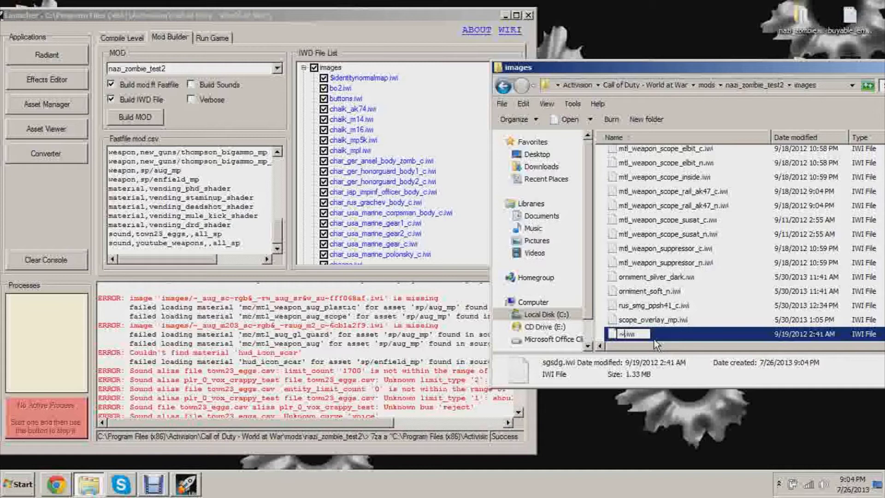
{"action": "type", "text": "_aug_sc"}
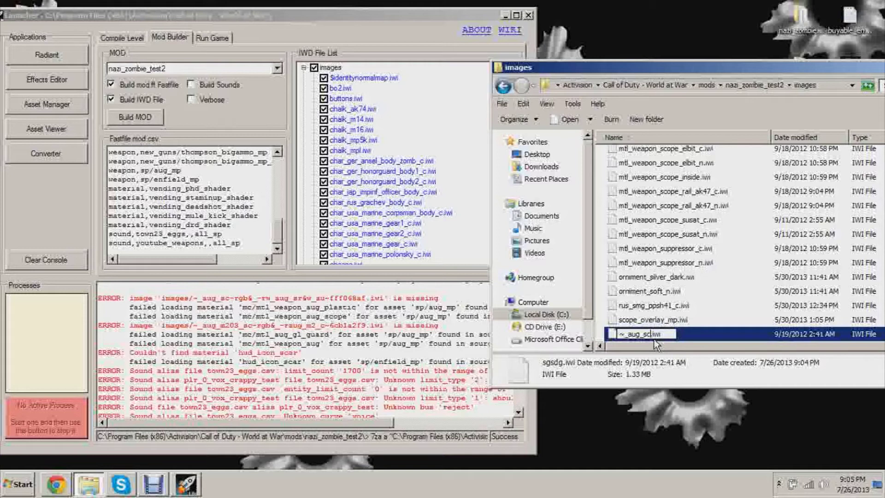
{"action": "type", "text": "-"}
{"action": "type", "text": "rgb"}
{"action": "type", "text": "&"}
{"action": "type", "text": "_-"}
{"action": "type", "text": "rw"}
{"action": "type", "text": "_aug"}
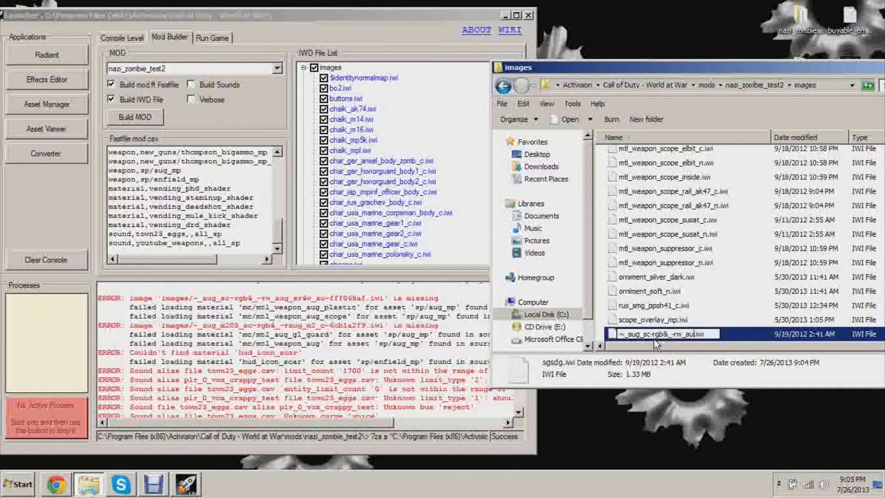
{"action": "type", "text": "_sr&w_au"}
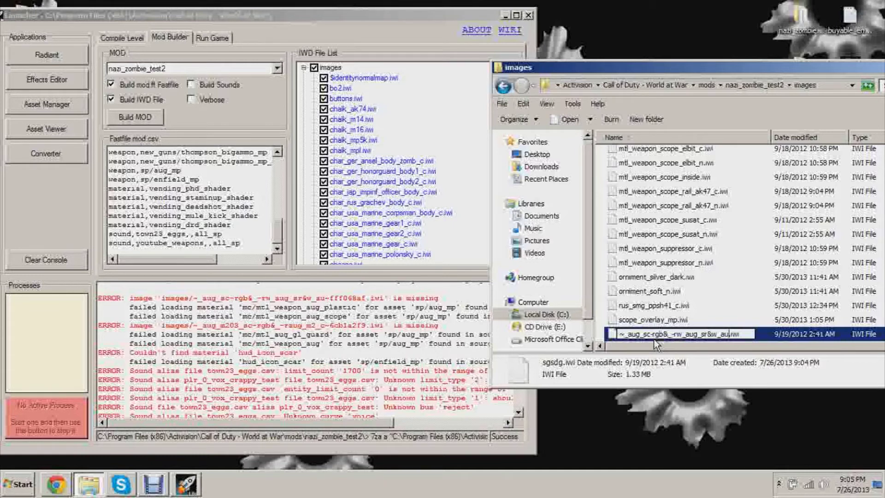
{"action": "type", "text": "~fff068"}
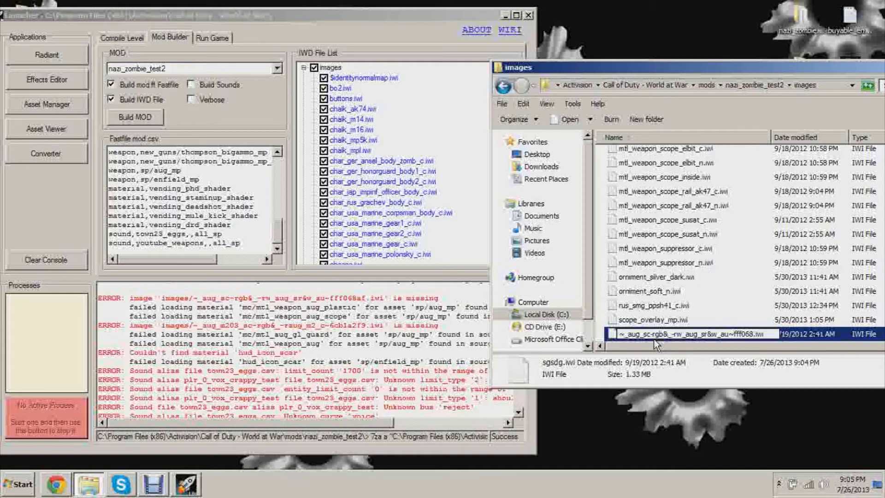
{"action": "type", "text": "af"}
{"action": "key", "text": "Return"}
{"action": "key", "text": "Return"}
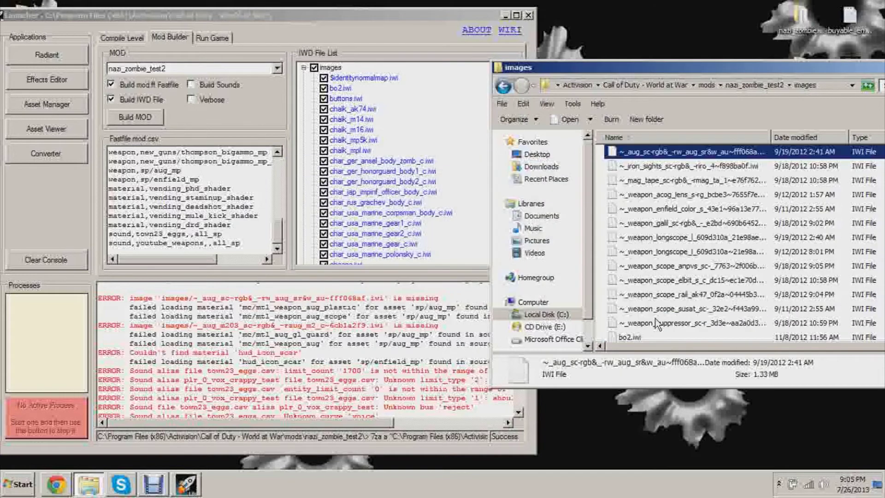
Step: Duplicate the ~_aug_sc-rgb&_-rw_aug_sr&w_au~fff068af.iwi image within the images folder
{"action": "right_click", "coordinate": [678, 155]}
{"action": "left_click", "coordinate": [646, 301]}
{"action": "right_click", "coordinate": [602, 212]}
{"action": "left_click", "coordinate": [623, 286]}
{"action": "key", "text": "Return"}
Step: Rename the new duplicate as ~_aug_m203_sc-rgb&_-raug_m2_c~6cb1a2f9.iwi to match the second missing image
{"action": "left_click", "coordinate": [657, 152]}
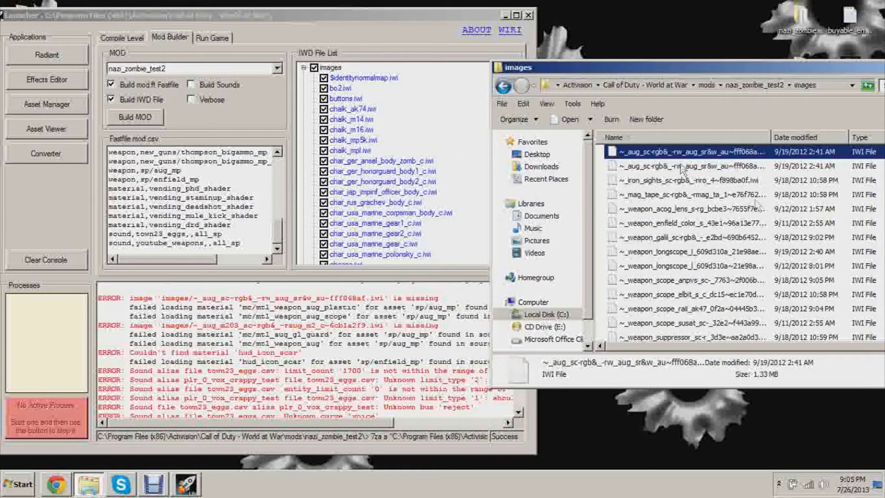
{"action": "key", "text": "BackSpace"}
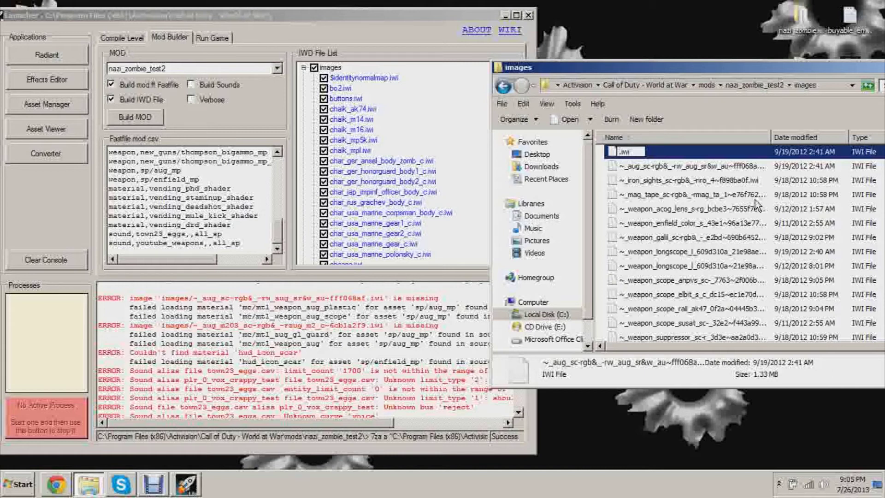
{"action": "type", "text": "~"}
{"action": "type", "text": "_aug"}
{"action": "type", "text": "_m"}
{"action": "type", "text": "203"}
{"action": "type", "text": "_sc"}
{"action": "type", "text": "-"}
{"action": "type", "text": "rgb"}
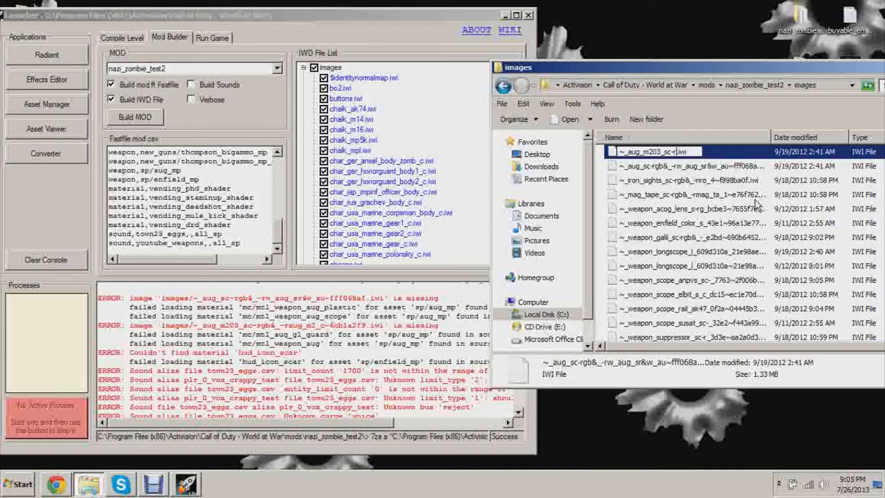
{"action": "type", "text": "&_-rau"}
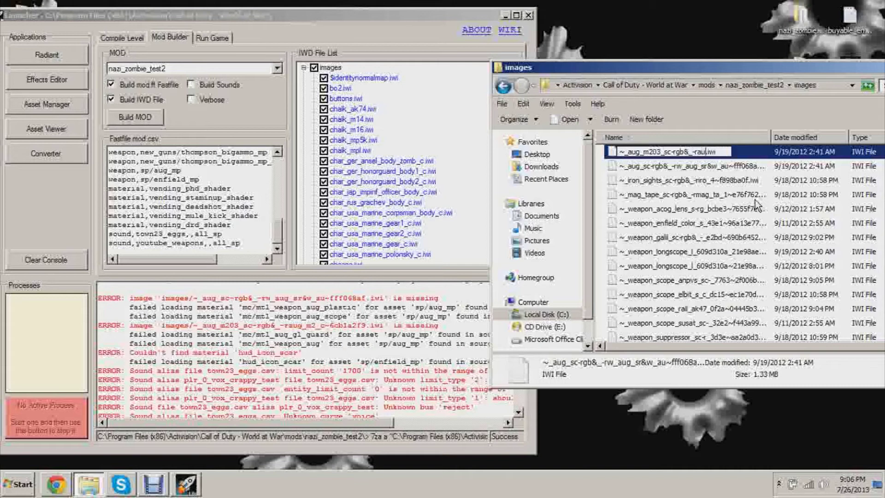
{"action": "type", "text": "g_m2_c~"}
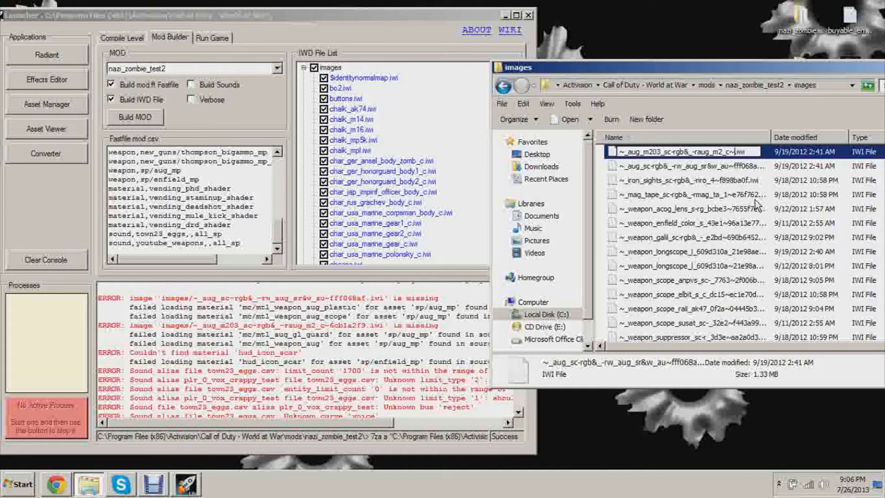
{"action": "type", "text": "6cb1a2f9"}
{"action": "key", "text": "Return"}
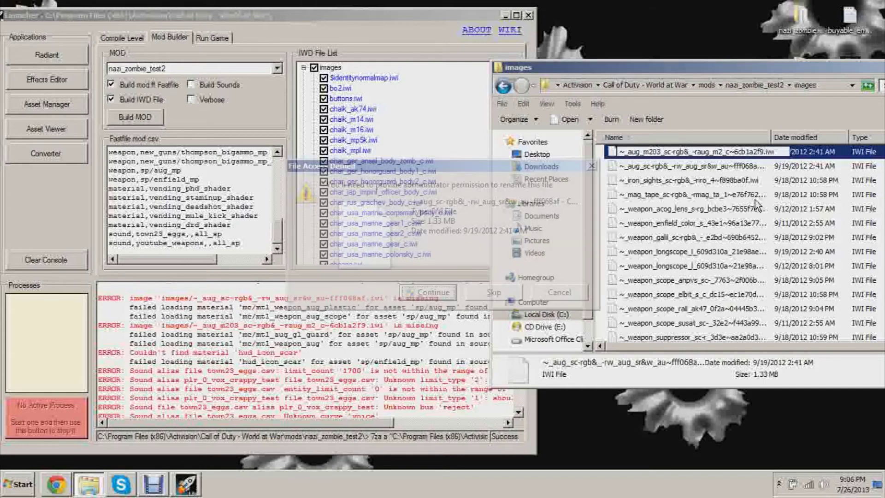
{"action": "key", "text": "Return"}
Step: In the Launcher, reload nazi_zombie_test2 and include ~_aug_m203_sc-rgb&_-raug_m2_c~6cb1a2f9.iwi and ~_aug_sc-rgb&_-rw_aug_sr&w_au~fff068af.iwi in the IWD file list
{"action": "left_click", "coordinate": [478, 38]}
{"action": "left_click", "coordinate": [276, 69]}
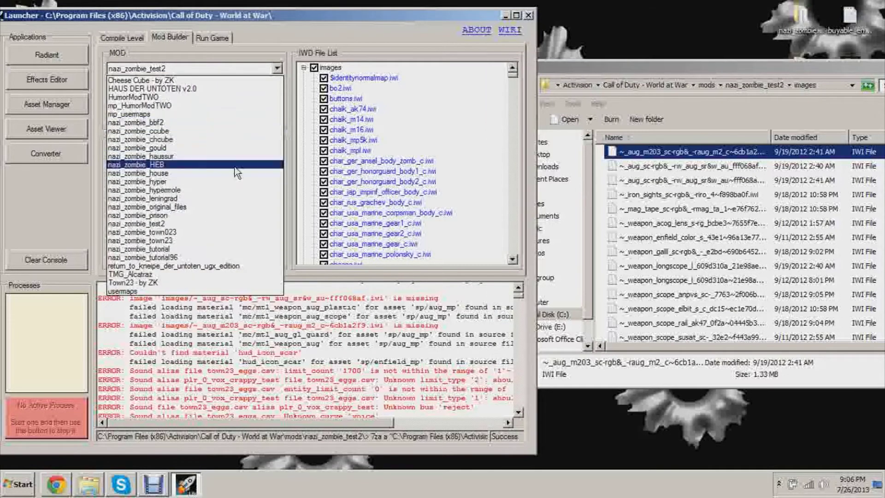
{"action": "left_click", "coordinate": [420, 183]}
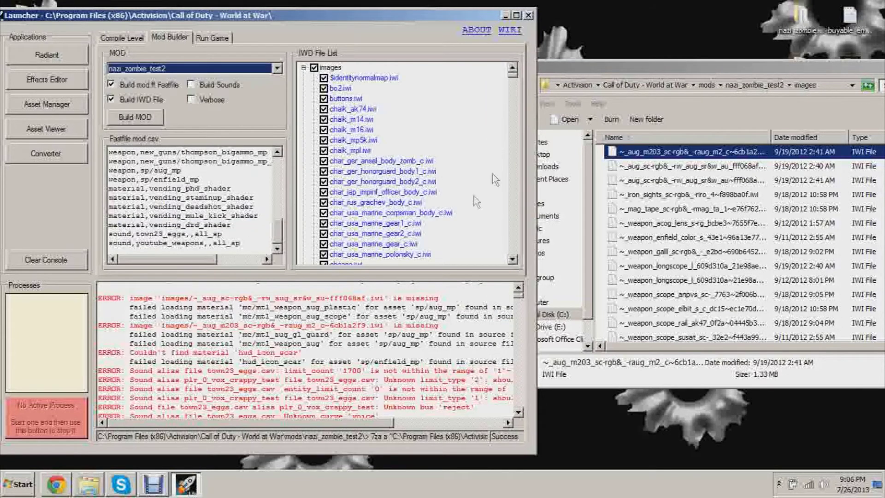
{"action": "left_click", "coordinate": [512, 260]}
{"action": "left_click", "coordinate": [513, 260]}
{"action": "left_click_drag", "start_coordinate": [513, 262], "coordinate": [514, 263]}
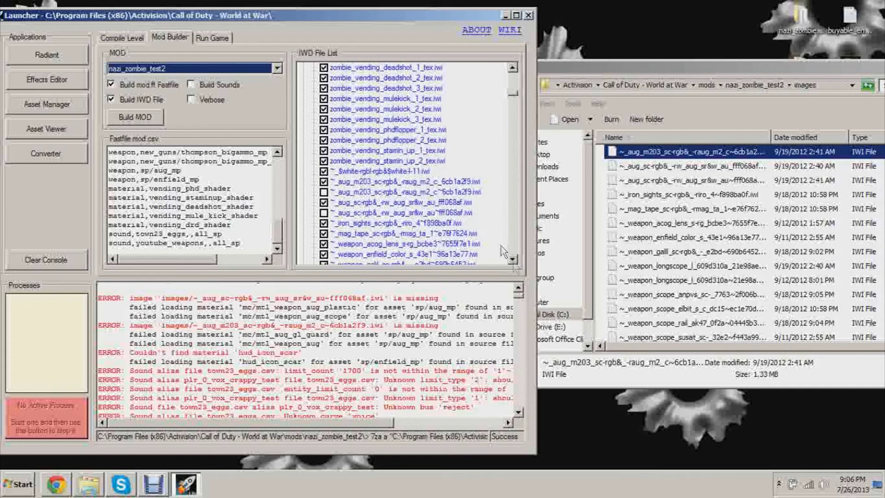
{"action": "left_click", "coordinate": [325, 192]}
{"action": "left_click", "coordinate": [325, 213]}
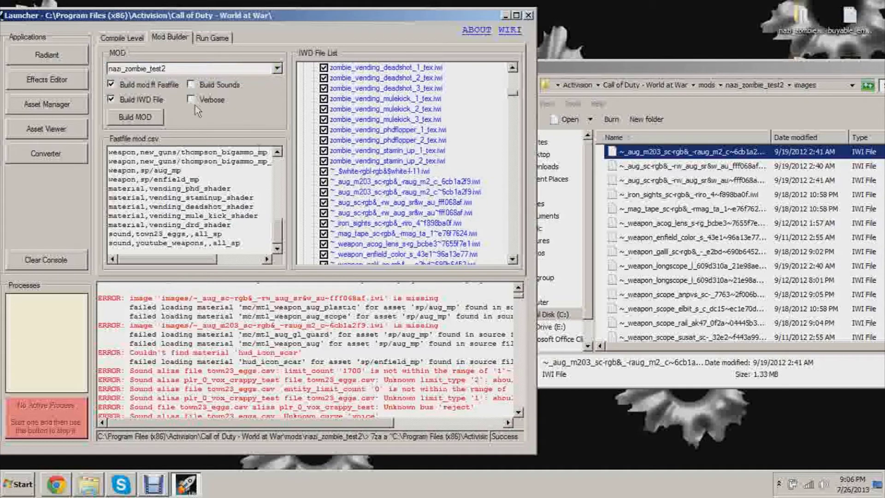
Step: Build the nazi_zombie_test2 mod, check the build output for errors and put the images folder window away
{"action": "left_click", "coordinate": [157, 118]}
{"action": "left_click_drag", "start_coordinate": [314, 16], "coordinate": [436, 20]}
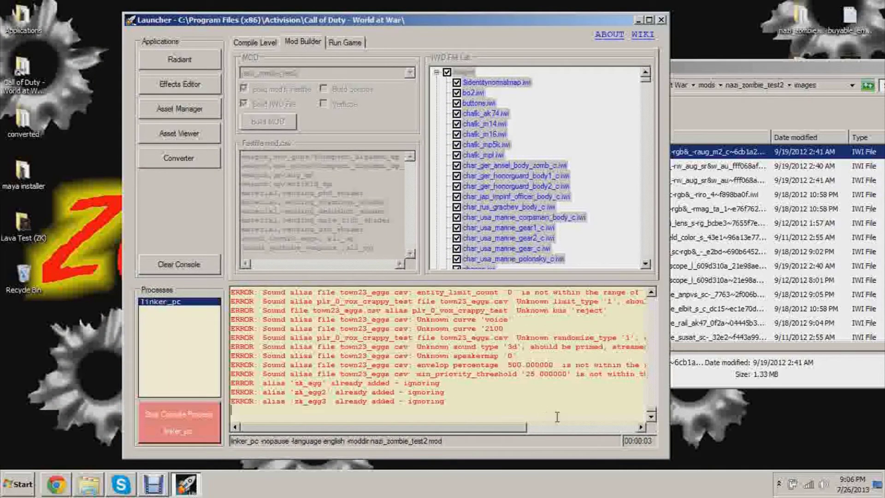
{"action": "left_click", "coordinate": [651, 293]}
{"action": "left_click", "coordinate": [652, 293]}
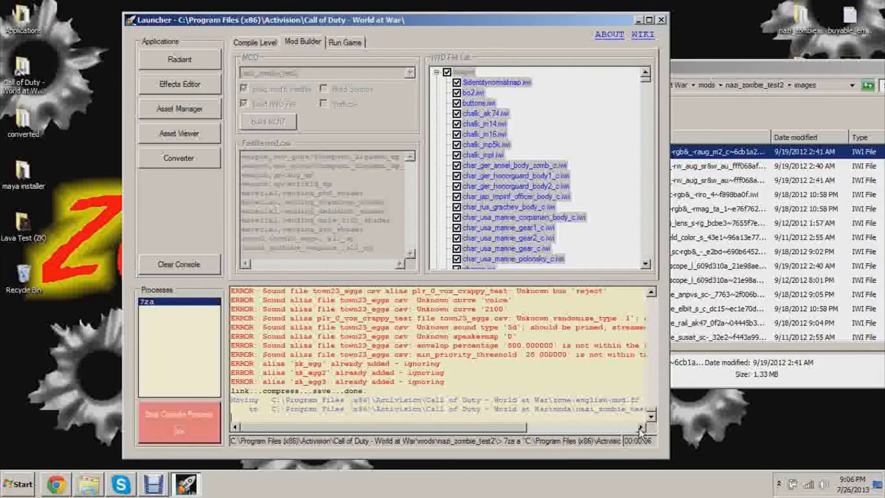
{"action": "left_click_drag", "start_coordinate": [796, 68], "coordinate": [663, 59]}
{"action": "left_click", "coordinate": [830, 55]}
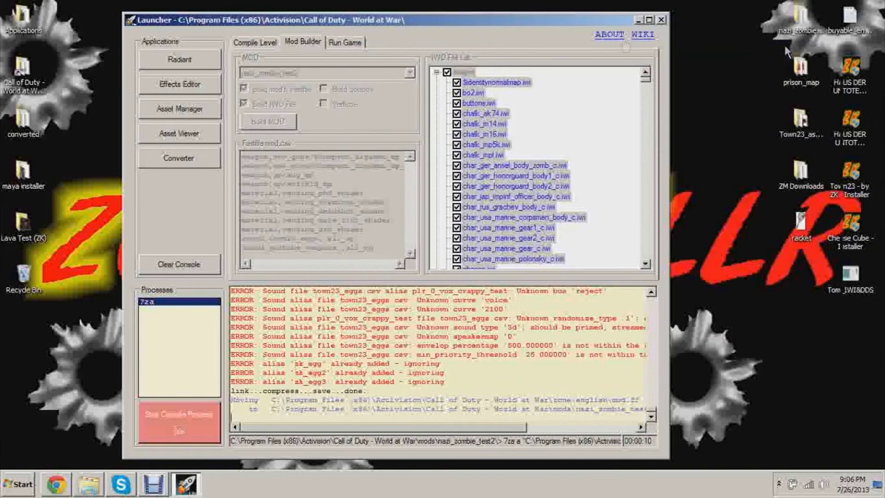
{"action": "left_click_drag", "start_coordinate": [604, 18], "coordinate": [608, 20]}
Step: Switch to Chrome and read tutorial steps 8 and 9 on wav sounds and weapon file edits, then return to the Launcher
{"action": "left_click", "coordinate": [64, 482]}
{"action": "scroll", "coordinate": [653, 255], "scroll_direction": "down", "scroll_amount": 15}
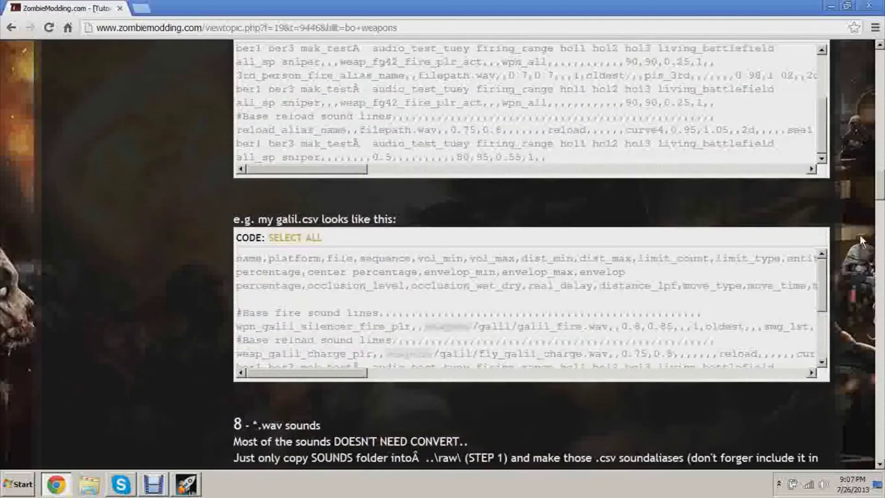
{"action": "scroll", "coordinate": [881, 220], "scroll_direction": "down", "scroll_amount": 1}
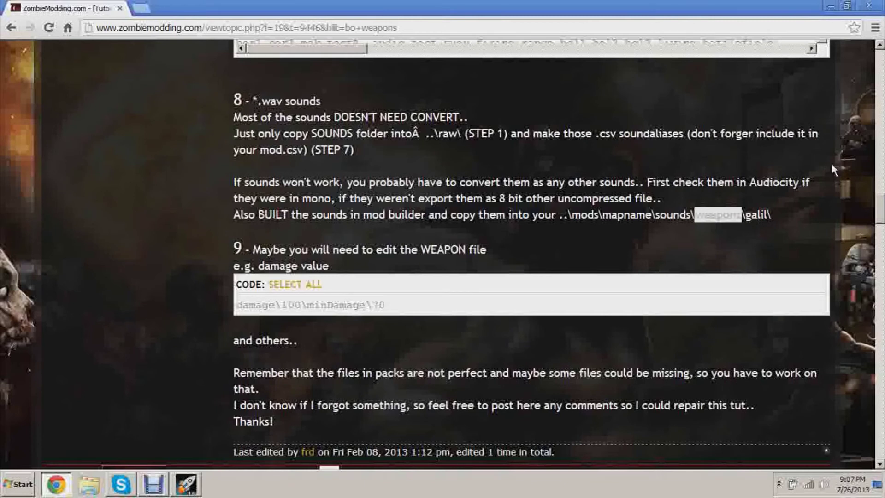
{"action": "scroll", "coordinate": [833, 170], "scroll_direction": "down", "scroll_amount": 1}
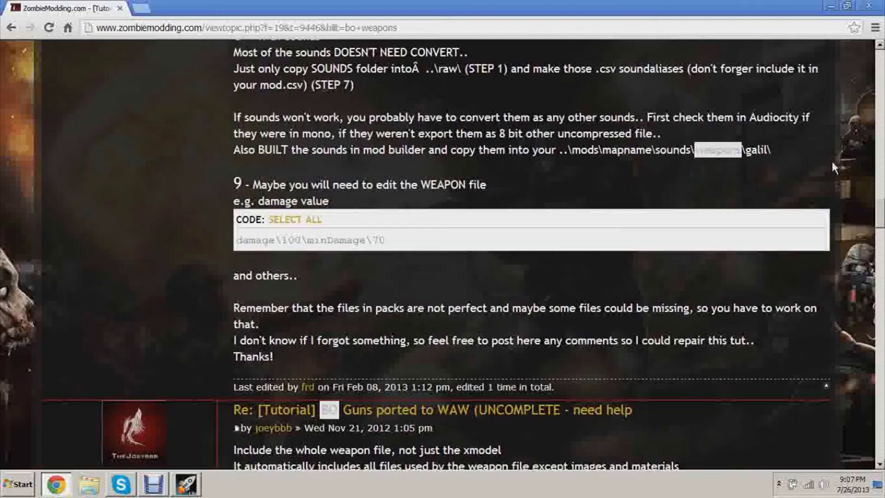
{"action": "left_click", "coordinate": [830, 6]}
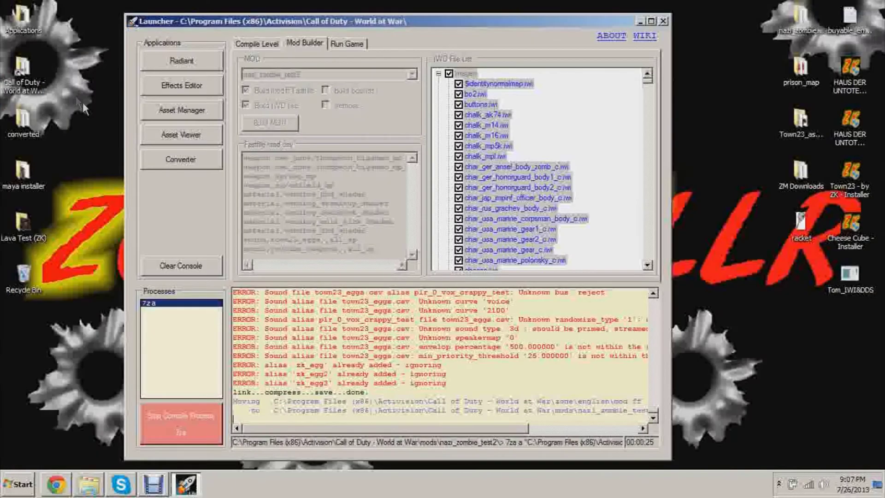
Step: Minimize the Launcher and open the raw\sound folder in the Call of Duty - World at War installation
{"action": "left_click", "coordinate": [639, 20]}
{"action": "double_click", "coordinate": [44, 71]}
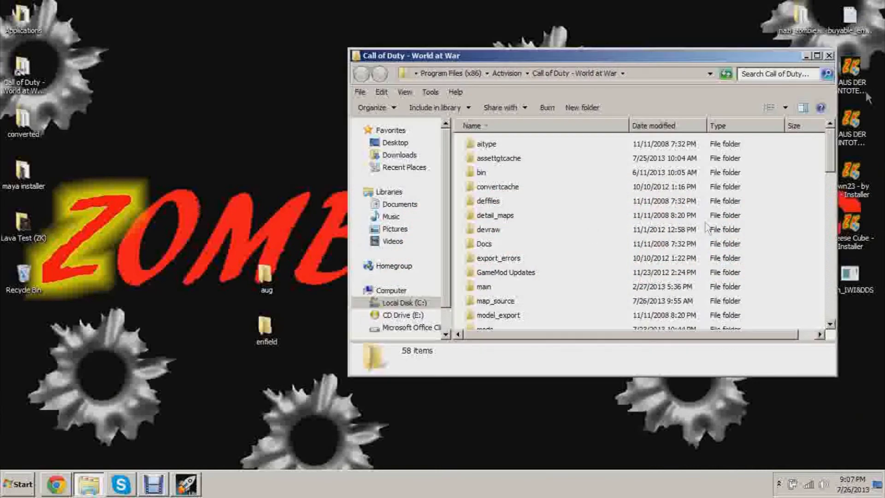
{"action": "left_click", "coordinate": [817, 56]}
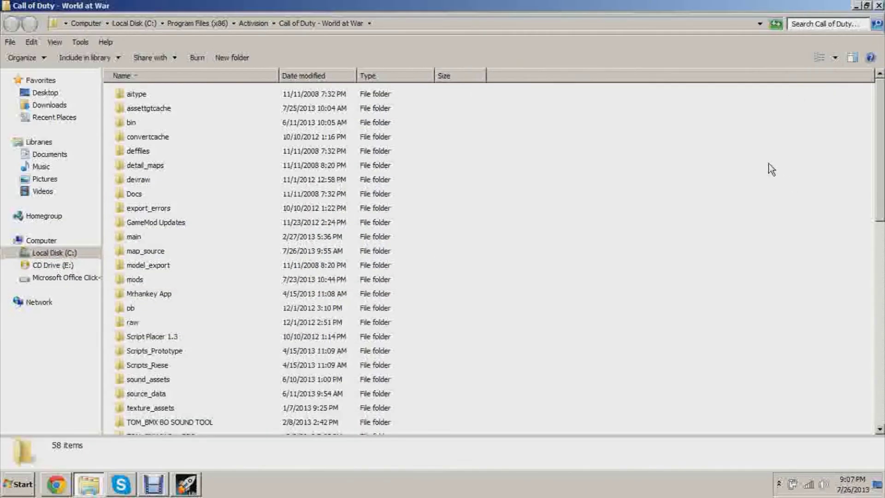
{"action": "double_click", "coordinate": [142, 322]}
{"action": "scroll", "coordinate": [399, 256], "scroll_direction": "down", "scroll_amount": 3}
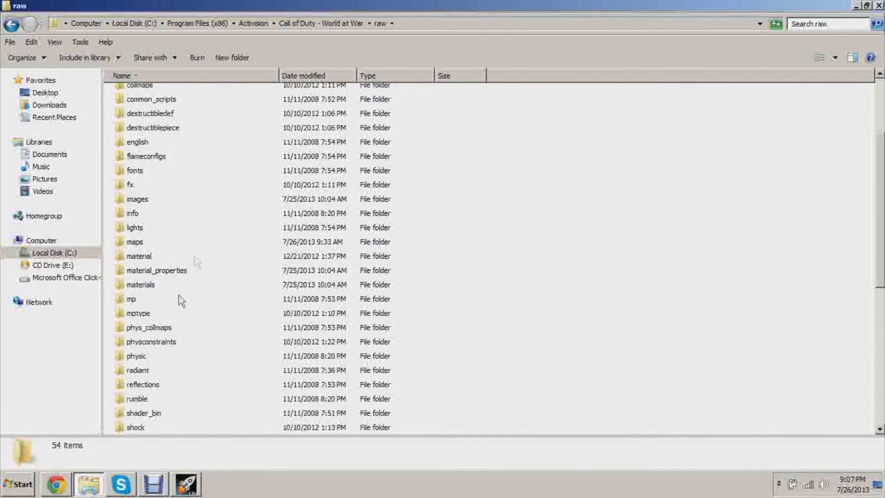
{"action": "scroll", "coordinate": [194, 254], "scroll_direction": "down", "scroll_amount": 3}
{"action": "double_click", "coordinate": [145, 314]}
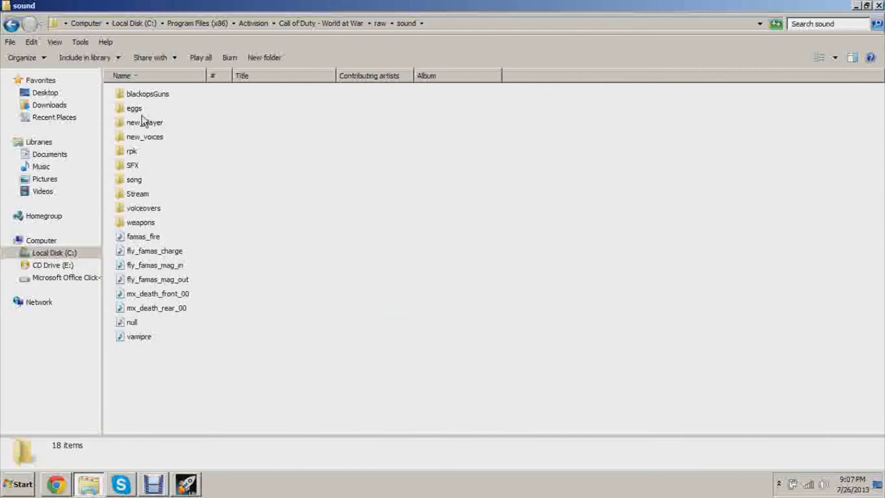
Step: Compare the desktop aug folder's sound\weapons contents with the game installation's raw\sound\weapons\aug folder
{"action": "left_click", "coordinate": [856, 5]}
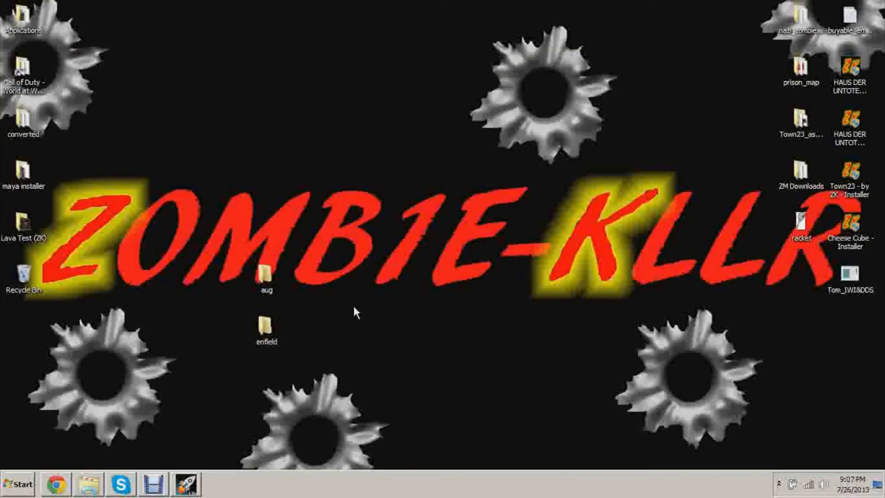
{"action": "double_click", "coordinate": [275, 282]}
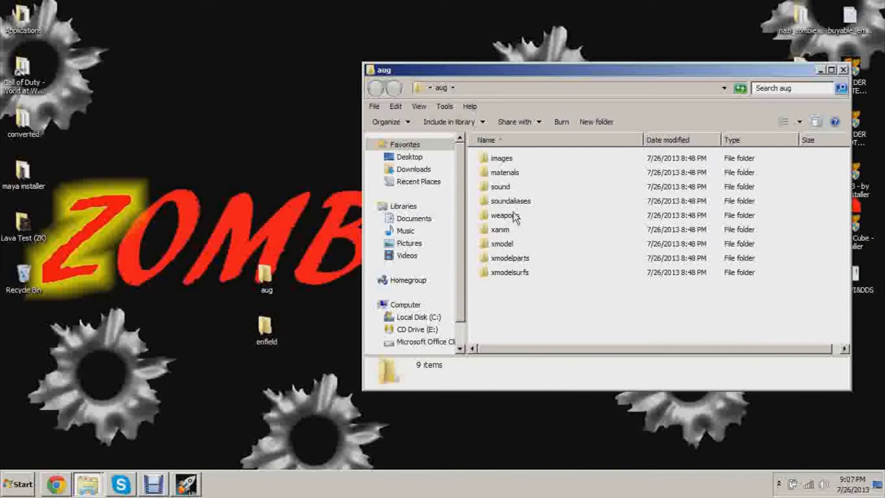
{"action": "double_click", "coordinate": [509, 190]}
{"action": "double_click", "coordinate": [512, 159]}
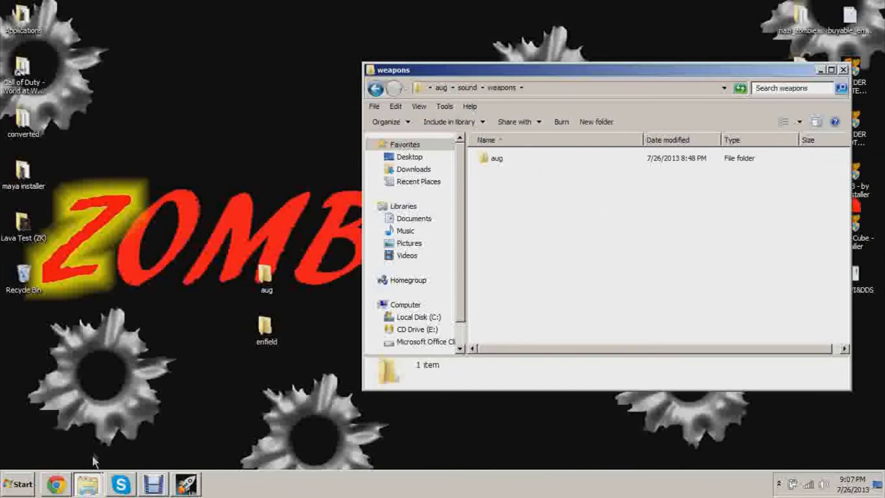
{"action": "left_click", "coordinate": [93, 441]}
{"action": "double_click", "coordinate": [151, 223]}
{"action": "double_click", "coordinate": [140, 140]}
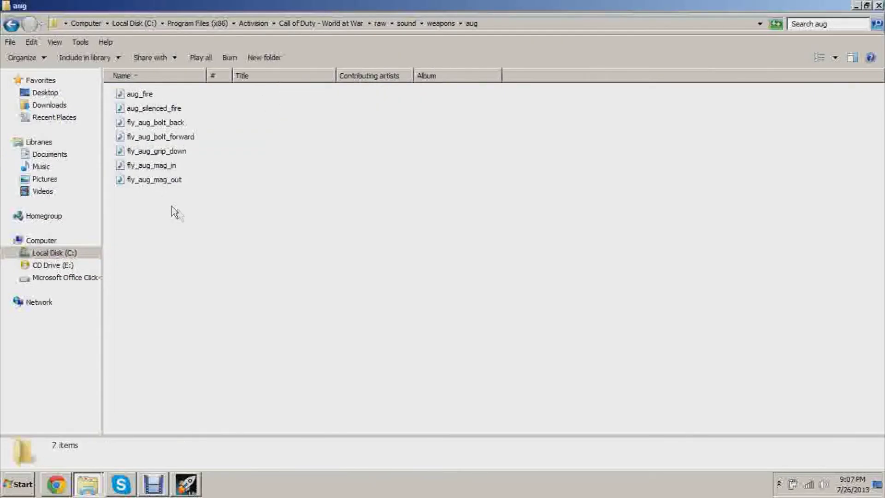
Step: Play the aug_fire sound in Windows Media Player, close the player and deselect the file
{"action": "left_click", "coordinate": [138, 96]}
{"action": "right_click", "coordinate": [138, 96]}
{"action": "left_click", "coordinate": [152, 102]}
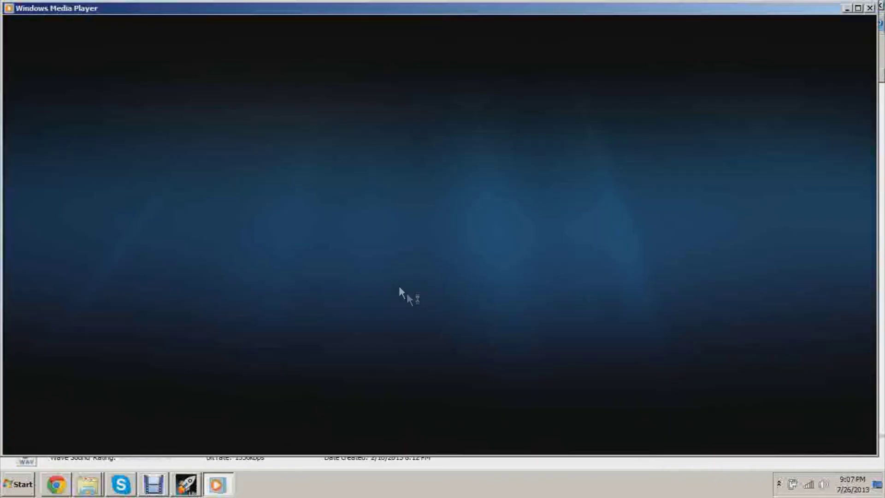
{"action": "left_click", "coordinate": [869, 7]}
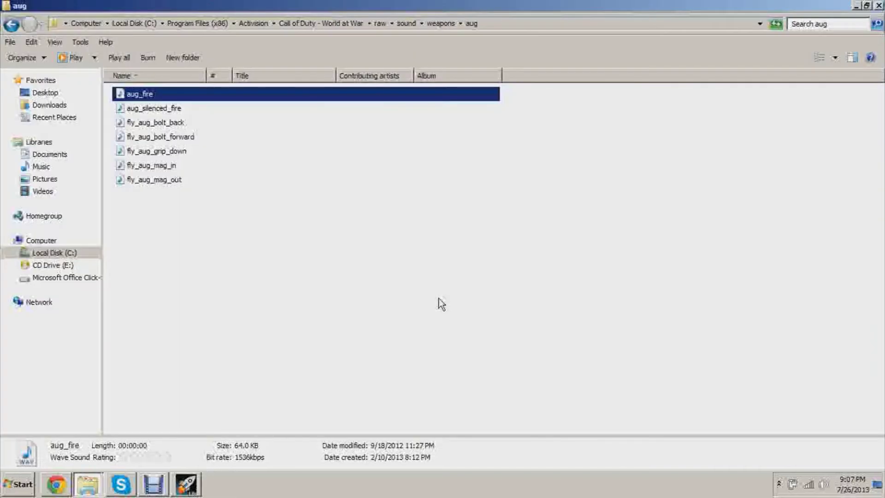
{"action": "left_click", "coordinate": [400, 271]}
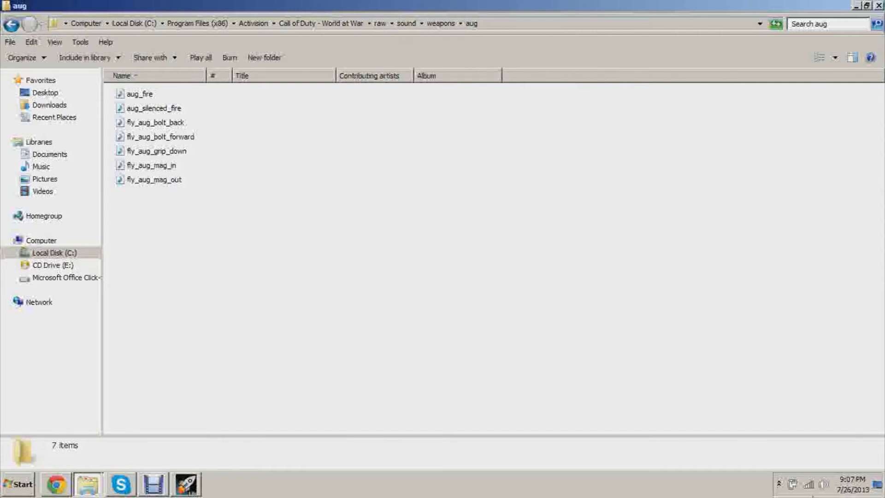
Step: From the desktop, reopen the World at War folder and find youtube_weapons in raw\soundaliases
{"action": "left_click", "coordinate": [879, 484]}
{"action": "double_click", "coordinate": [36, 73]}
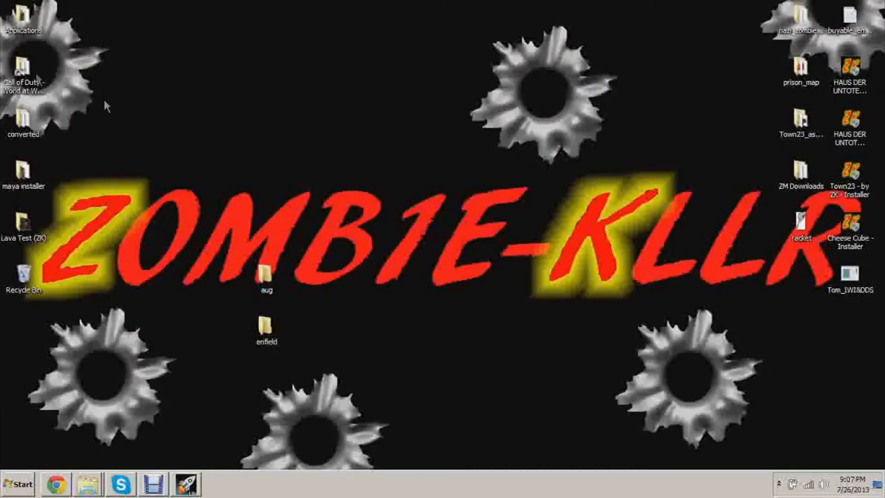
{"action": "scroll", "coordinate": [585, 281], "scroll_direction": "down", "scroll_amount": 5}
{"action": "double_click", "coordinate": [512, 237]}
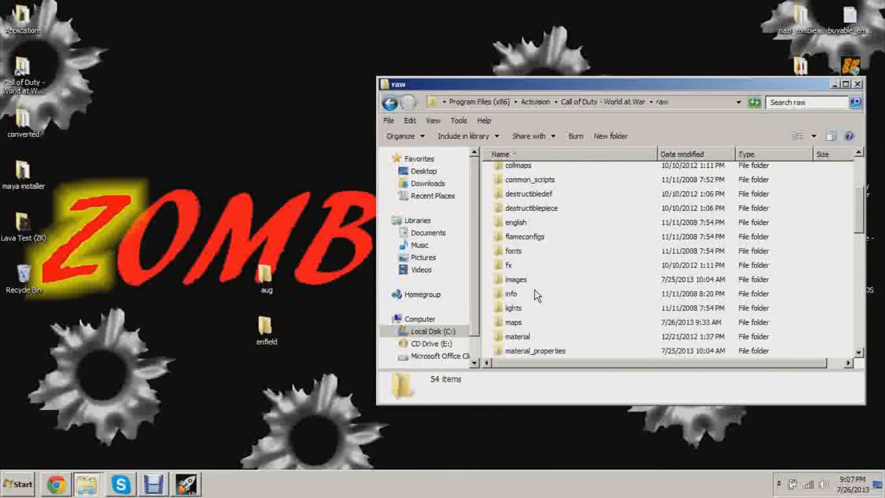
{"action": "scroll", "coordinate": [537, 295], "scroll_direction": "down", "scroll_amount": 12}
{"action": "double_click", "coordinate": [523, 237]}
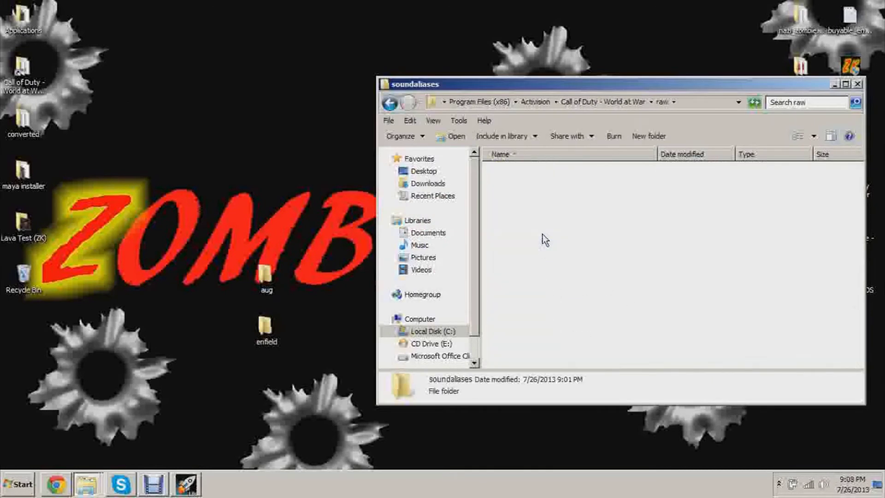
{"action": "scroll", "coordinate": [710, 211], "scroll_direction": "down", "scroll_amount": 10}
{"action": "scroll", "coordinate": [699, 227], "scroll_direction": "down", "scroll_amount": 15}
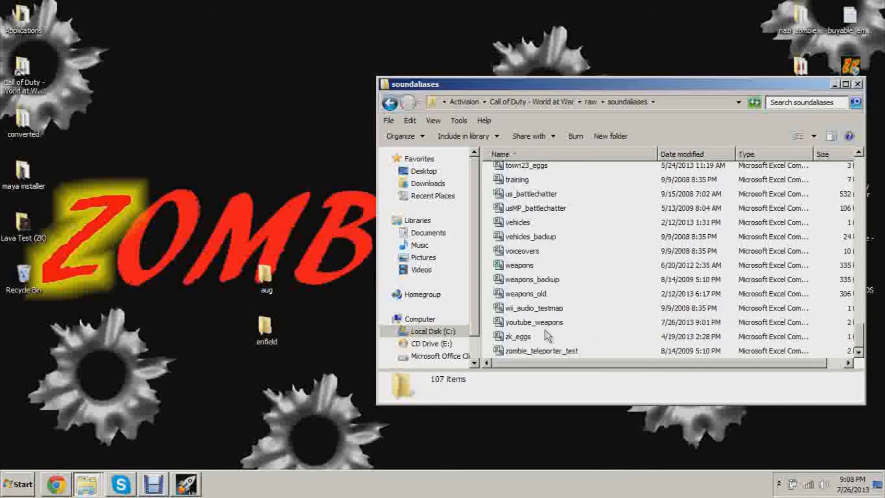
Step: Copy the youtube_weapons sound alias file from raw\soundaliases to the desktop
{"action": "left_click", "coordinate": [547, 333]}
{"action": "left_click", "coordinate": [552, 321]}
{"action": "right_click", "coordinate": [554, 321]}
{"action": "left_click", "coordinate": [578, 257]}
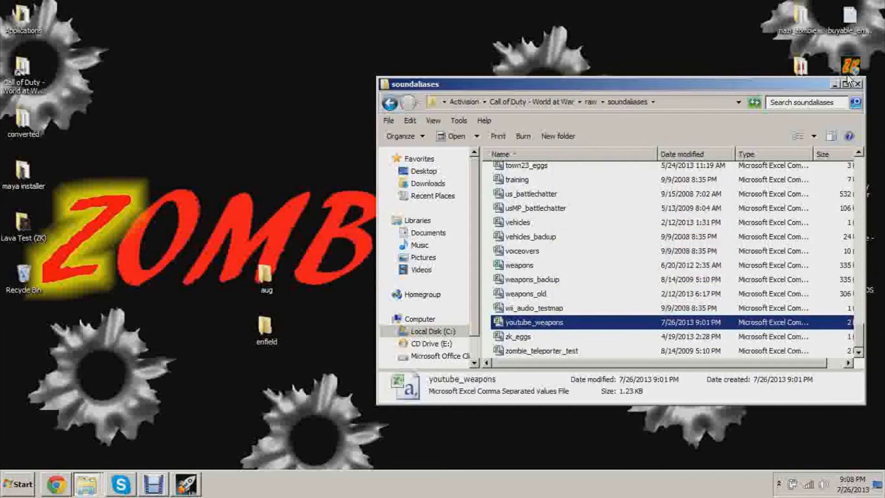
{"action": "left_click", "coordinate": [835, 84]}
{"action": "right_click", "coordinate": [490, 203]}
{"action": "left_click", "coordinate": [551, 246]}
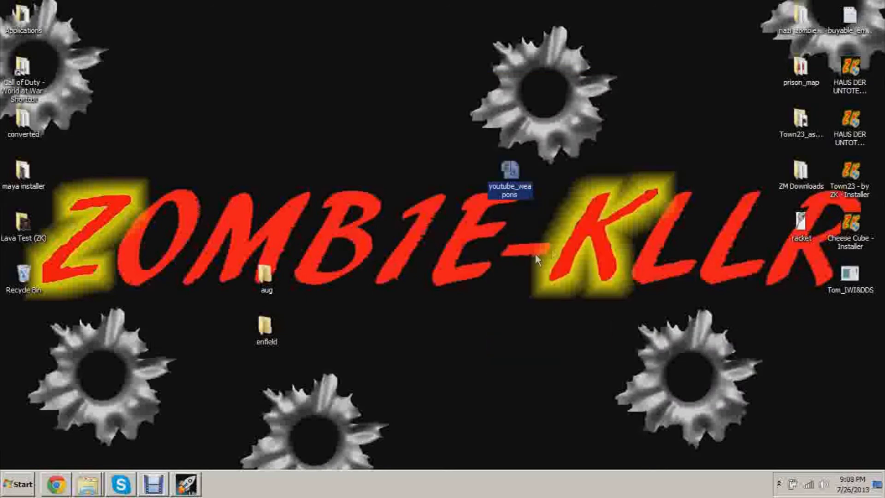
Step: View the desktop copy of youtube_weapons in Notepad and close the leftover aug\sound\weapons folder window
{"action": "right_click", "coordinate": [508, 186]}
{"action": "left_click", "coordinate": [532, 217]}
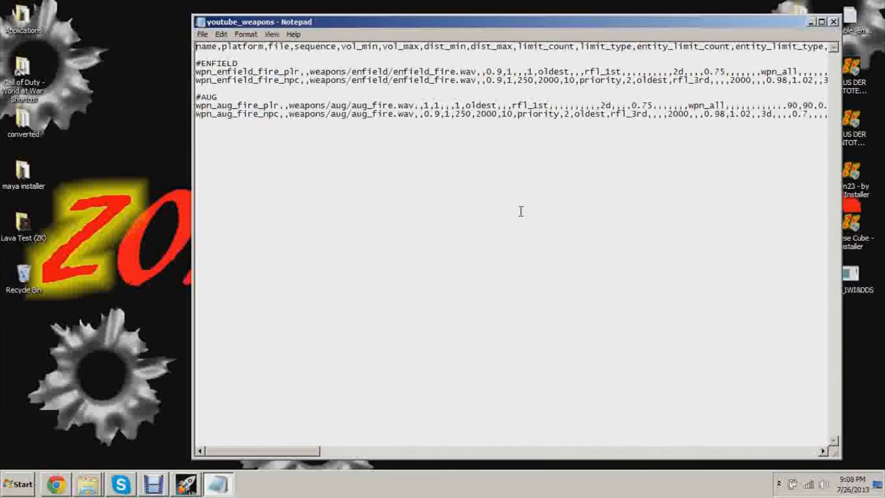
{"action": "left_click", "coordinate": [105, 486]}
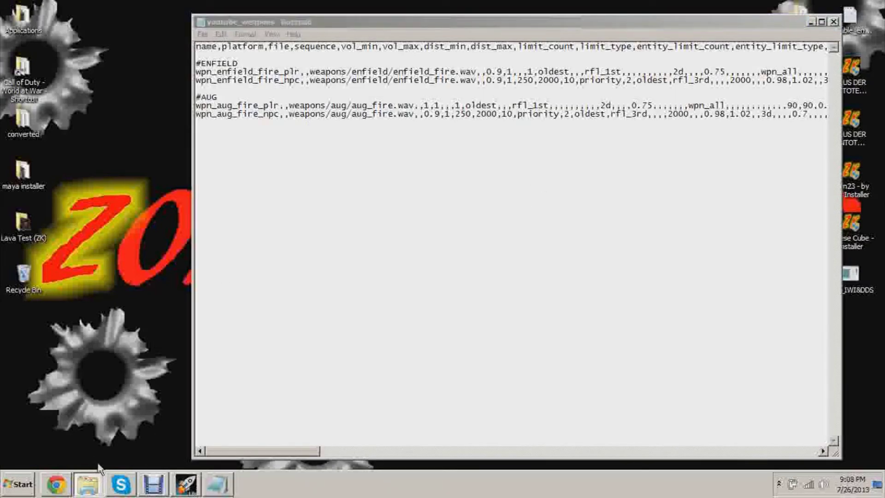
{"action": "left_click_drag", "start_coordinate": [466, 69], "coordinate": [363, 142]}
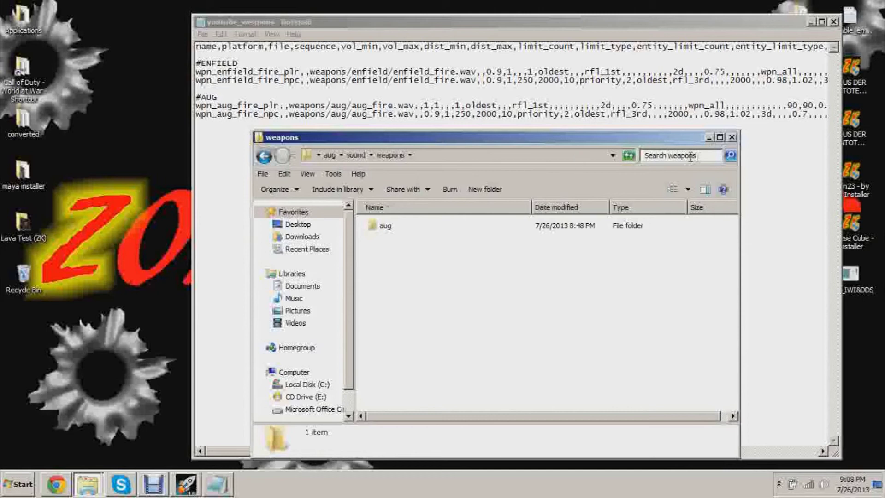
{"action": "left_click", "coordinate": [731, 137]}
Step: Open the game's raw folder in front of the youtube_weapons text
{"action": "double_click", "coordinate": [27, 99]}
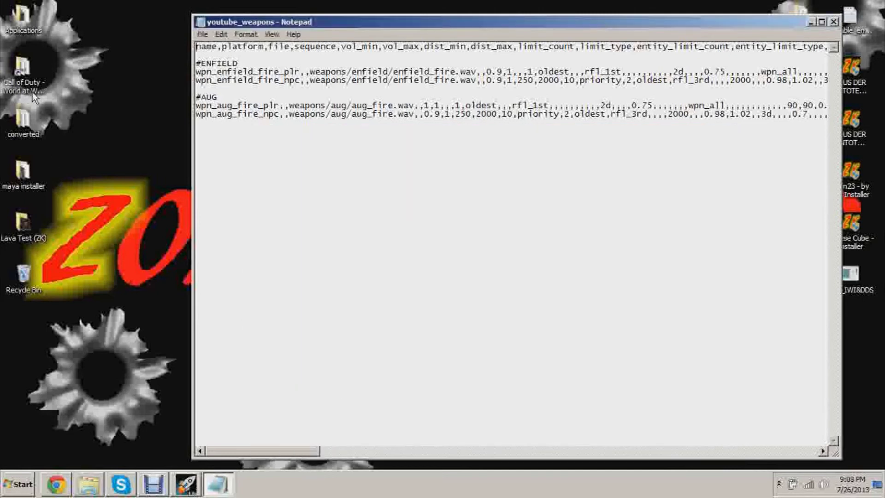
{"action": "scroll", "coordinate": [401, 322], "scroll_direction": "down", "scroll_amount": 4}
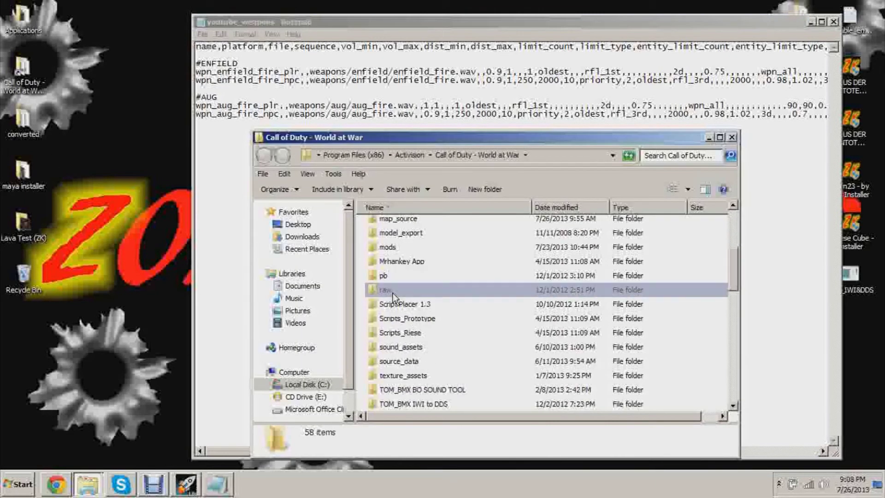
{"action": "double_click", "coordinate": [387, 291]}
{"action": "scroll", "coordinate": [427, 322], "scroll_direction": "down", "scroll_amount": 3}
{"action": "scroll", "coordinate": [428, 322], "scroll_direction": "down", "scroll_amount": 9}
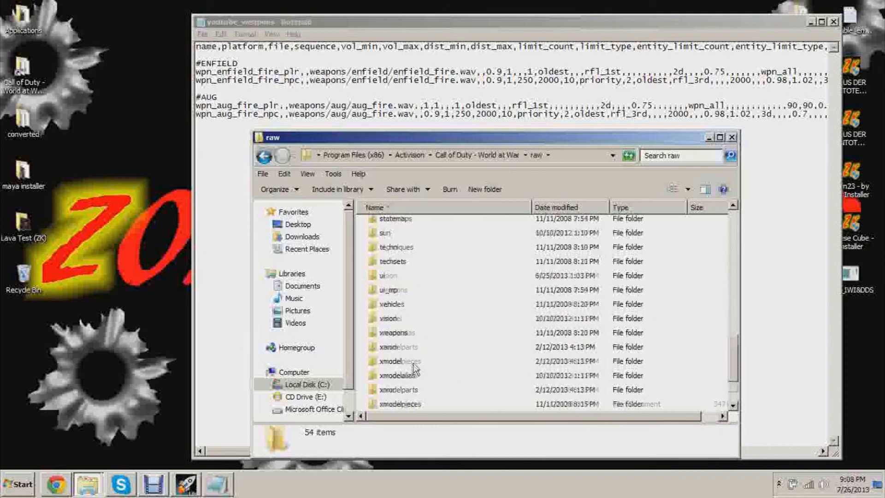
{"action": "scroll", "coordinate": [417, 350], "scroll_direction": "up", "scroll_amount": 1}
{"action": "double_click", "coordinate": [410, 292]}
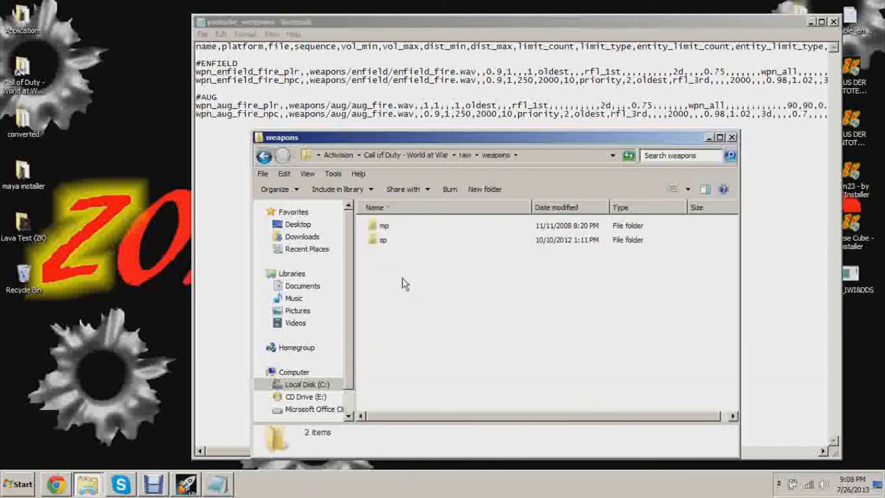
{"action": "left_click", "coordinate": [466, 155]}
{"action": "scroll", "coordinate": [430, 363], "scroll_direction": "down", "scroll_amount": 2}
{"action": "scroll", "coordinate": [446, 321], "scroll_direction": "up", "scroll_amount": 2}
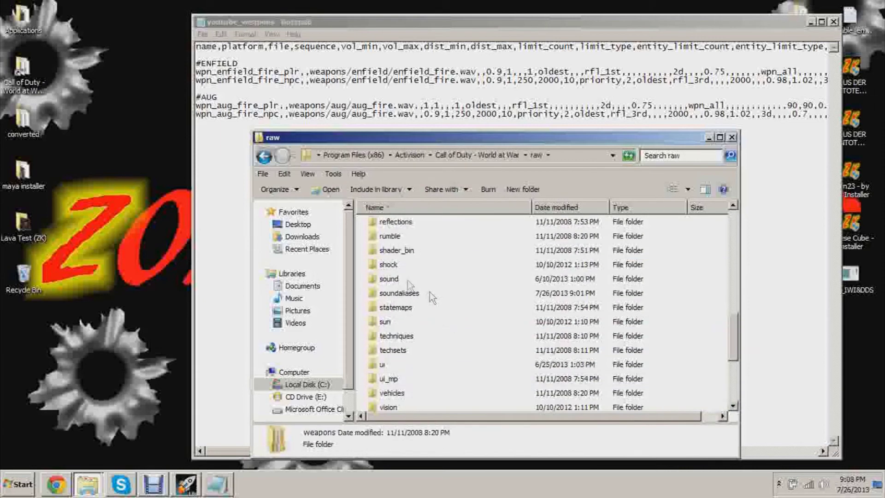
{"action": "double_click", "coordinate": [430, 288]}
{"action": "left_click", "coordinate": [549, 155]}
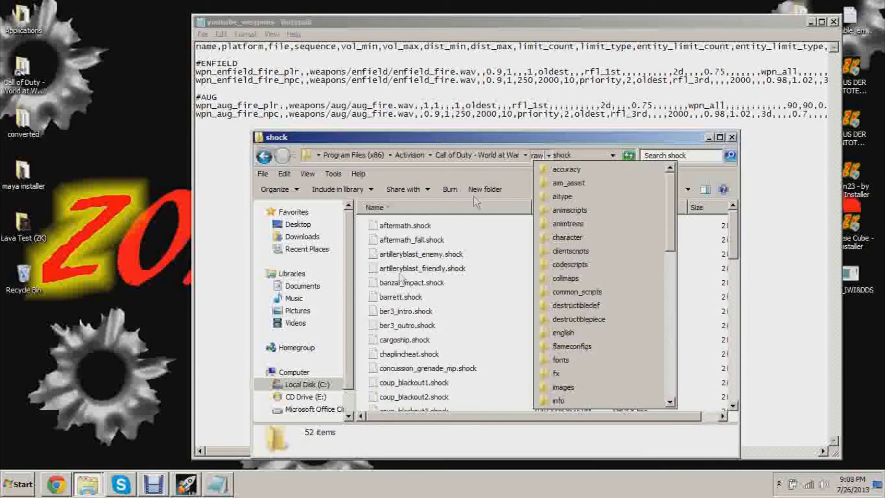
{"action": "left_click", "coordinate": [537, 156]}
Step: Open raw\sound\weapons\aug and compare its wav files with the AUG file paths in youtube_weapons
{"action": "scroll", "coordinate": [406, 399], "scroll_direction": "down", "scroll_amount": 1}
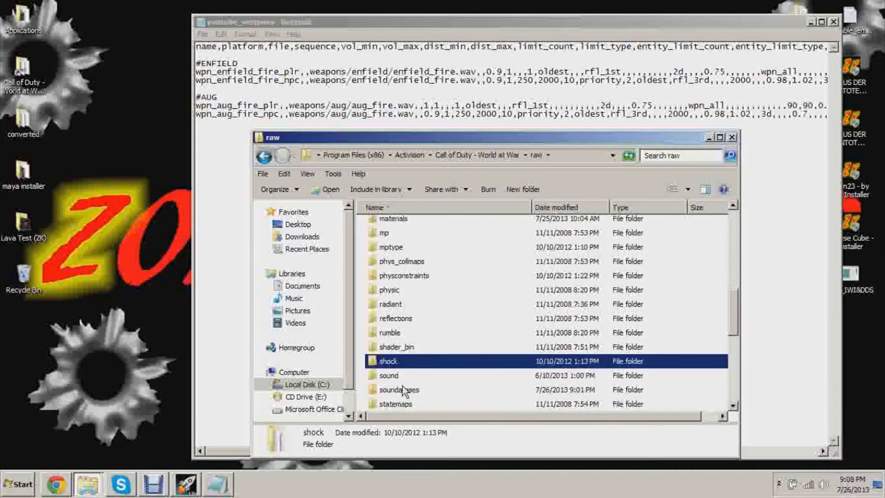
{"action": "double_click", "coordinate": [404, 377]}
{"action": "double_click", "coordinate": [404, 355]}
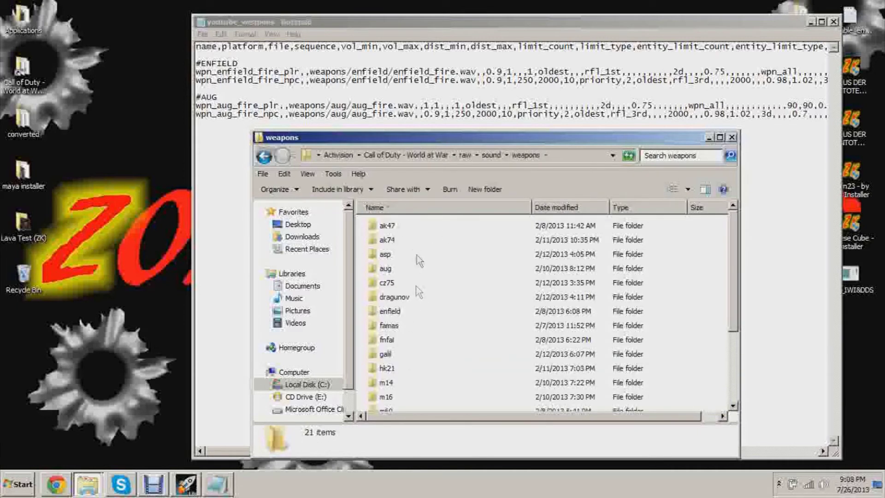
{"action": "double_click", "coordinate": [392, 278]}
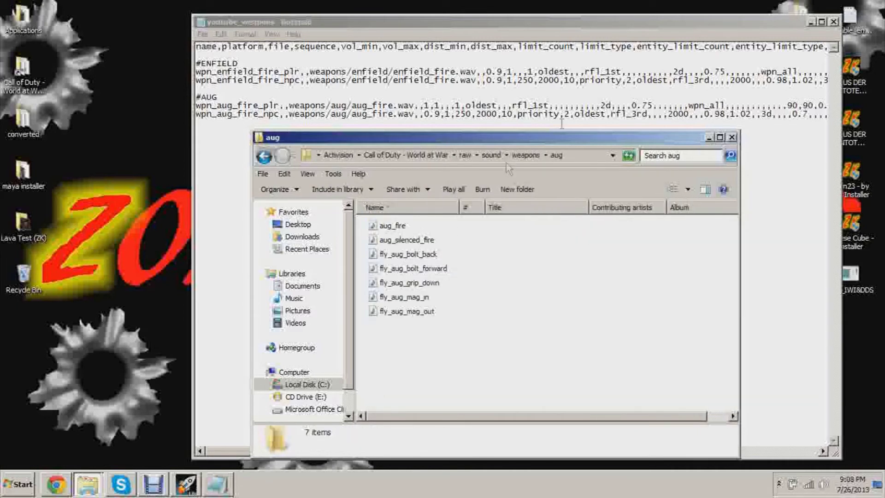
{"action": "left_click_drag", "start_coordinate": [566, 137], "coordinate": [493, 138]}
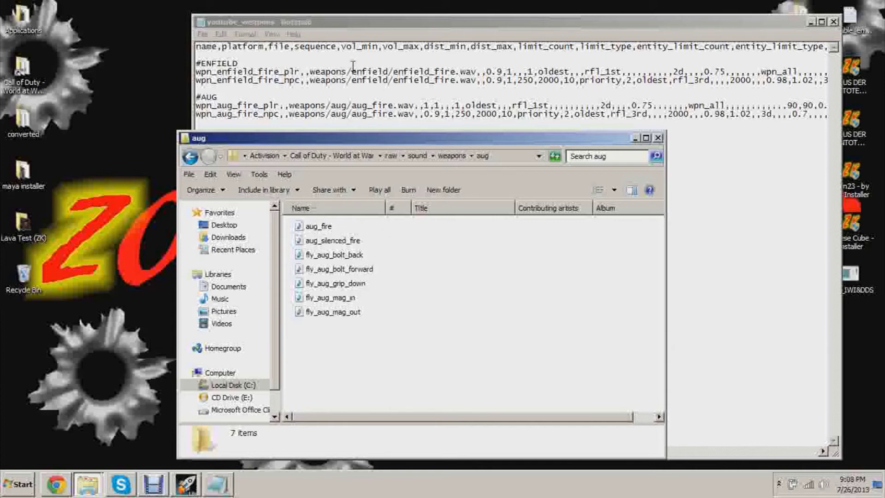
Step: Open raw\sound\weapons\enfield and compare its sound file with the Enfield paths in youtube_weapons
{"action": "left_click", "coordinate": [452, 159]}
{"action": "scroll", "coordinate": [336, 277], "scroll_direction": "down", "scroll_amount": 2}
{"action": "scroll", "coordinate": [339, 291], "scroll_direction": "up", "scroll_amount": 1}
{"action": "left_click", "coordinate": [320, 266]}
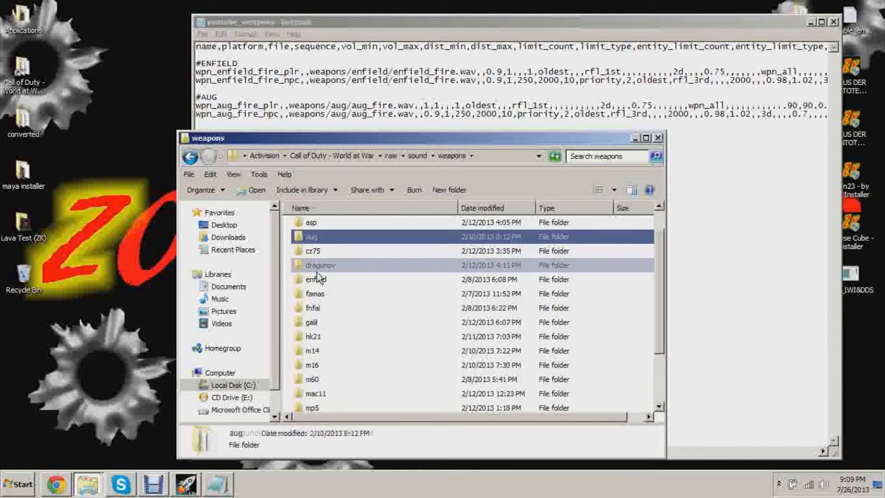
{"action": "double_click", "coordinate": [319, 280]}
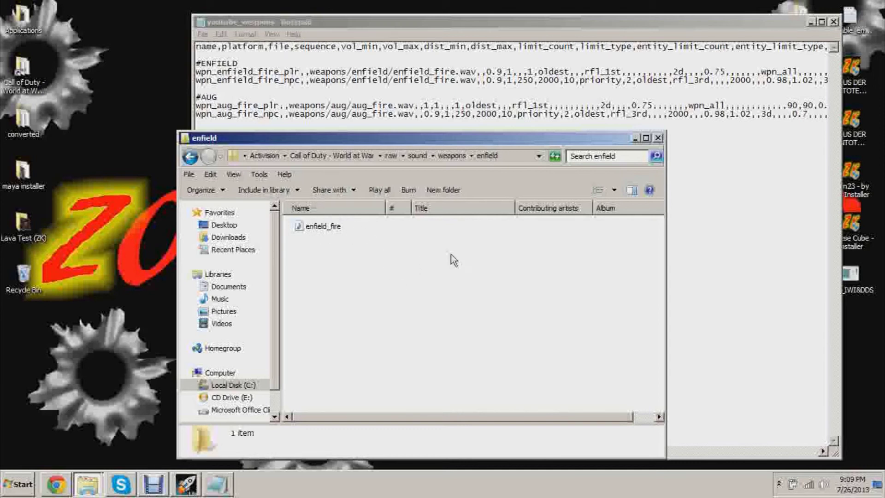
Step: Close the enfield folder window and the youtube_weapons file, and return to the Launcher to check the build
{"action": "left_click", "coordinate": [658, 138]}
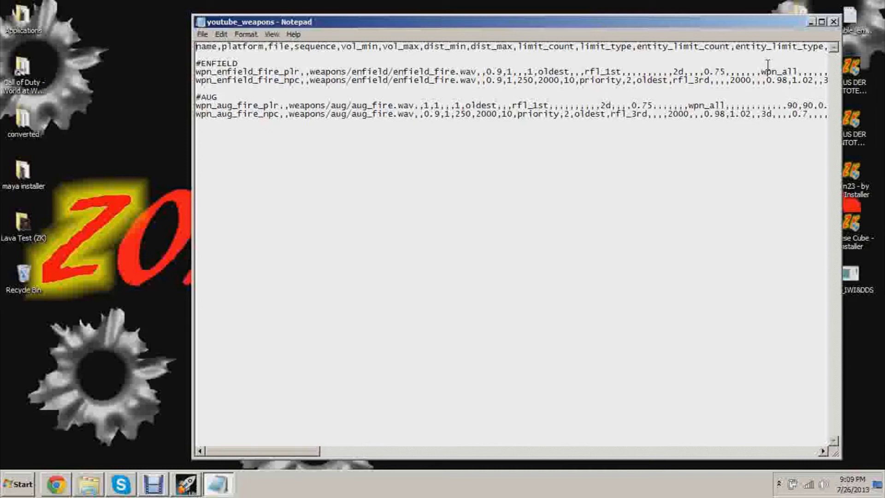
{"action": "left_click", "coordinate": [833, 22]}
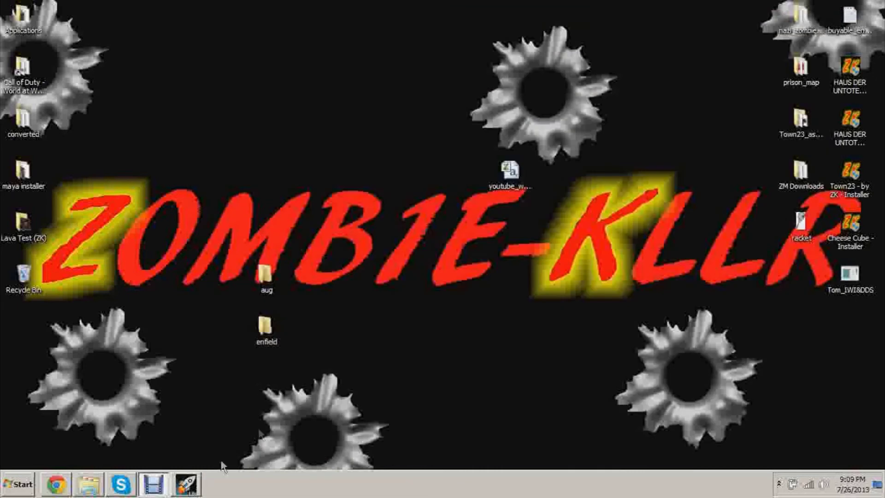
{"action": "left_click", "coordinate": [187, 489]}
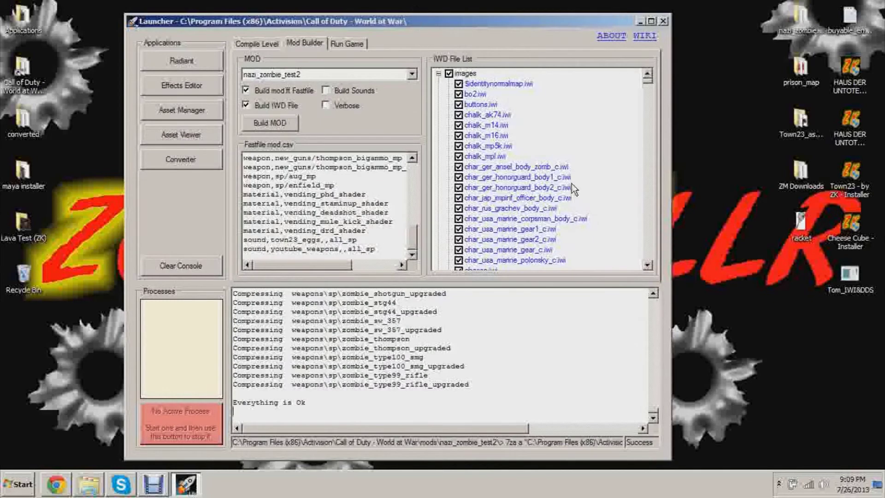
{"action": "left_click", "coordinate": [258, 43]}
{"action": "left_click", "coordinate": [182, 61]}
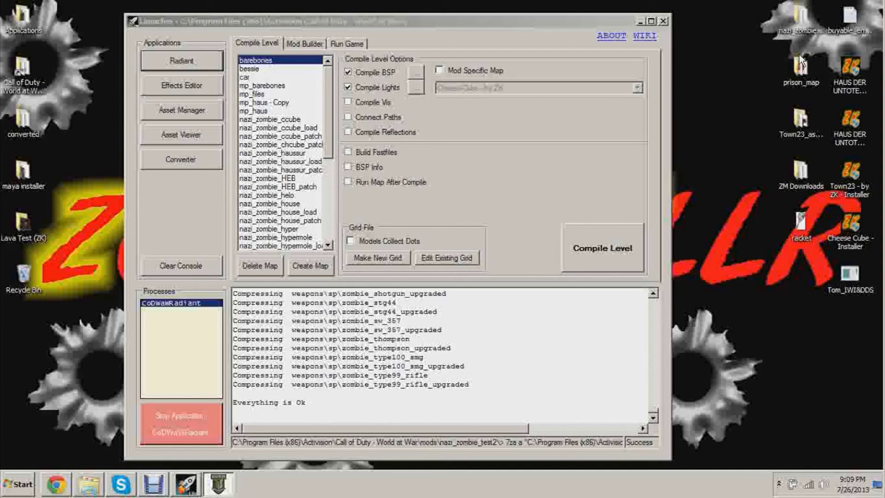
{"action": "key", "text": "super+p"}
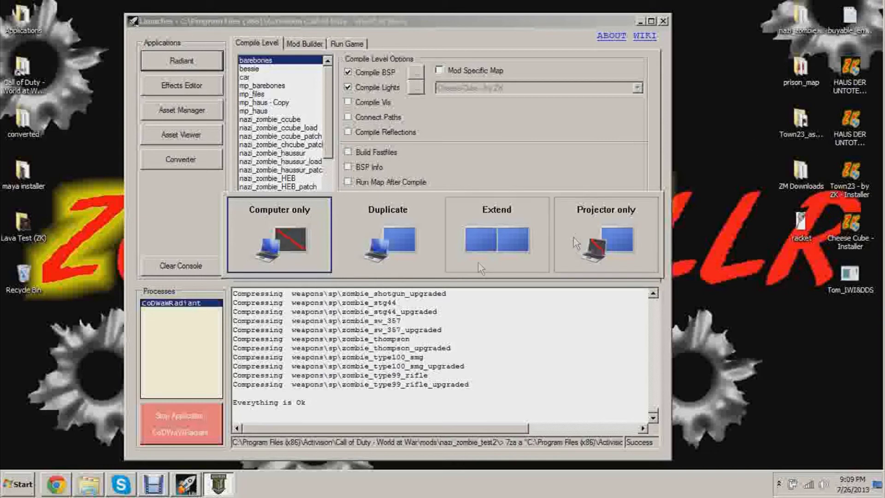
{"action": "left_click", "coordinate": [410, 242]}
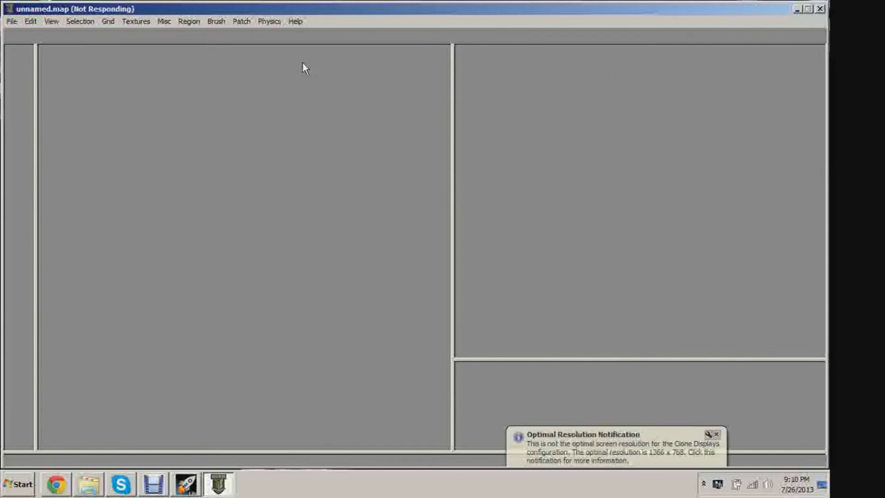
{"action": "key", "text": "super+p"}
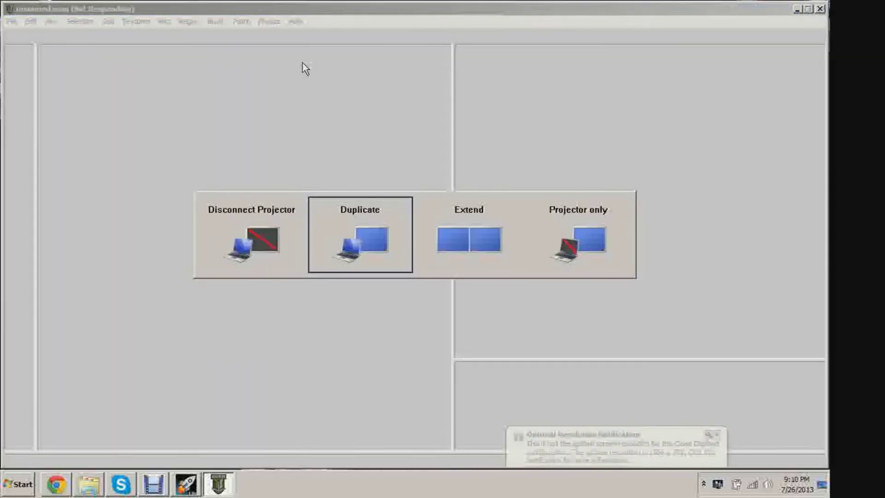
{"action": "left_click", "coordinate": [457, 246]}
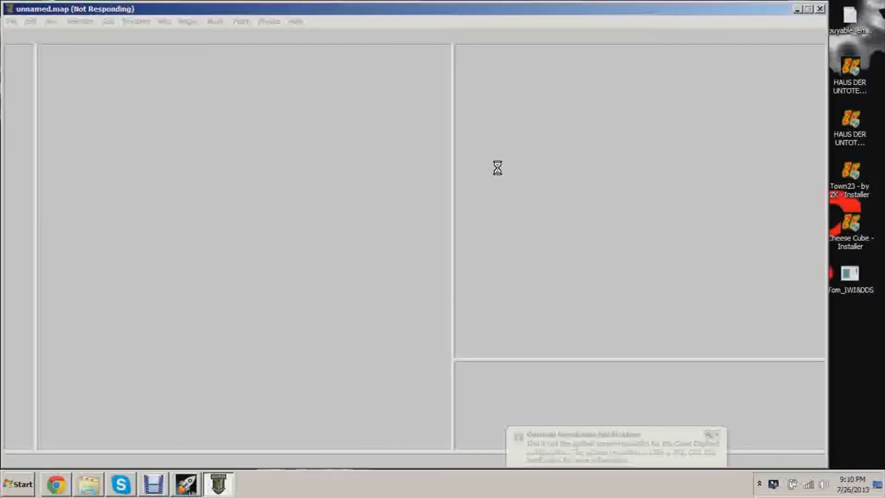
{"action": "left_click_drag", "start_coordinate": [779, 8], "coordinate": [781, 18]}
{"action": "left_click", "coordinate": [820, 19]}
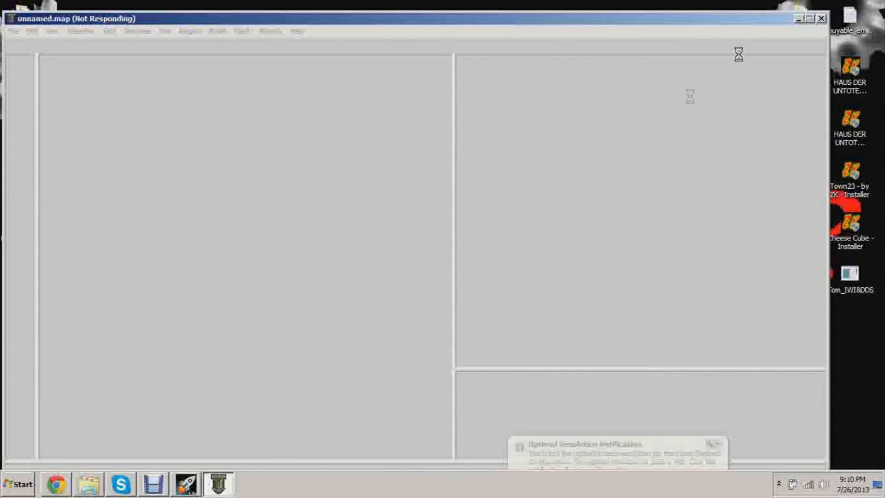
{"action": "left_click", "coordinate": [381, 259]}
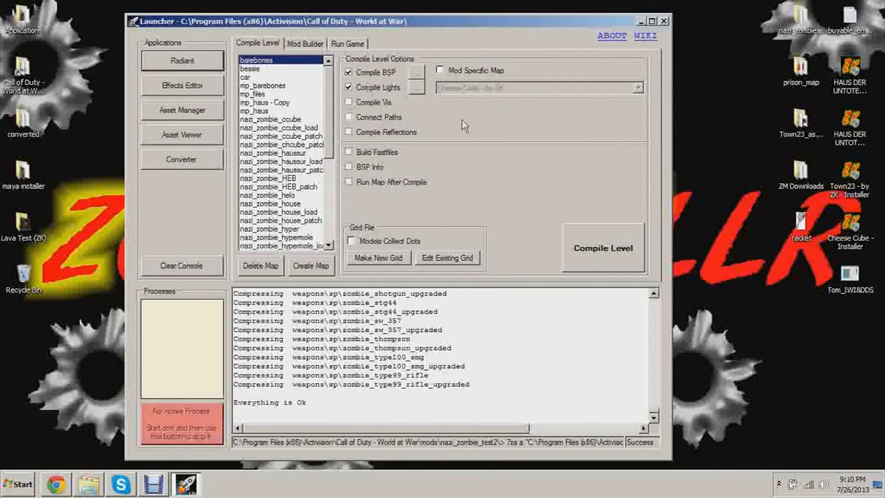
Step: Launch Radiant from the Launcher again and minimize the Debut Video Capture window
{"action": "left_click", "coordinate": [193, 62]}
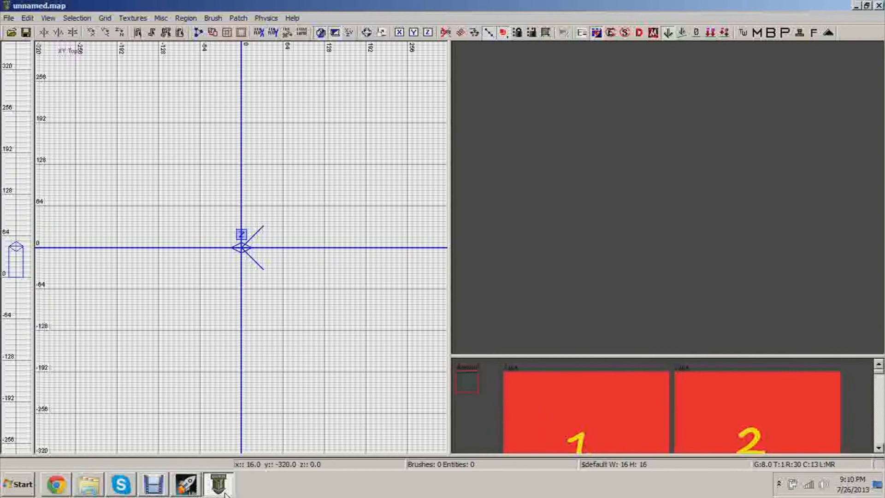
{"action": "left_click", "coordinate": [167, 487]}
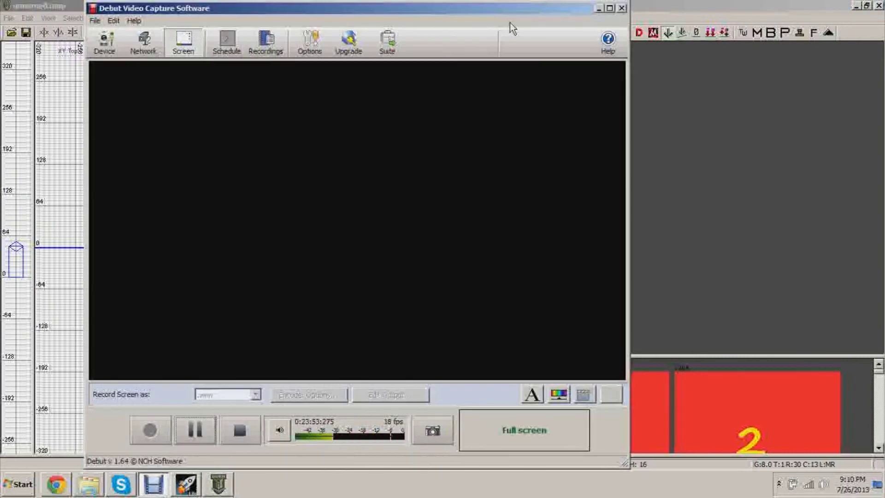
{"action": "left_click", "coordinate": [599, 9]}
Step: In Radiant's map_source open dialog, rename nazi_zombie_test2_roginale.map to nazi_zombie_test2.map
{"action": "left_click", "coordinate": [11, 32]}
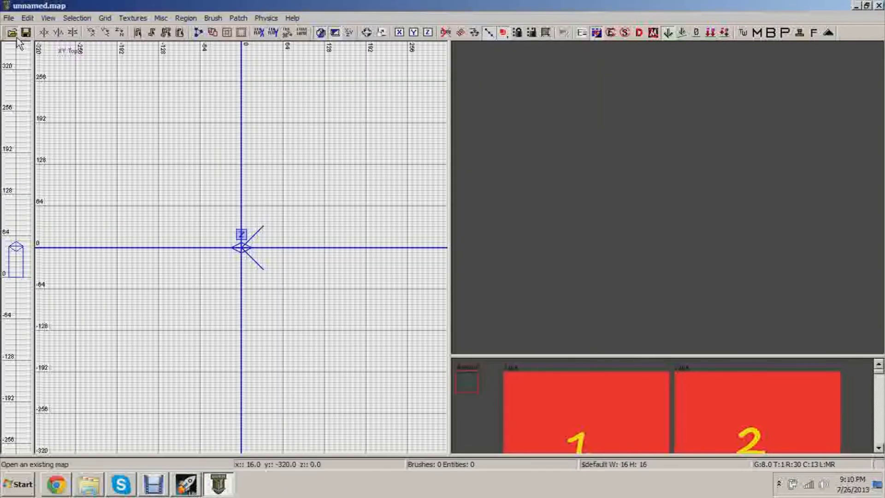
{"action": "left_click_drag", "start_coordinate": [545, 168], "coordinate": [545, 279]}
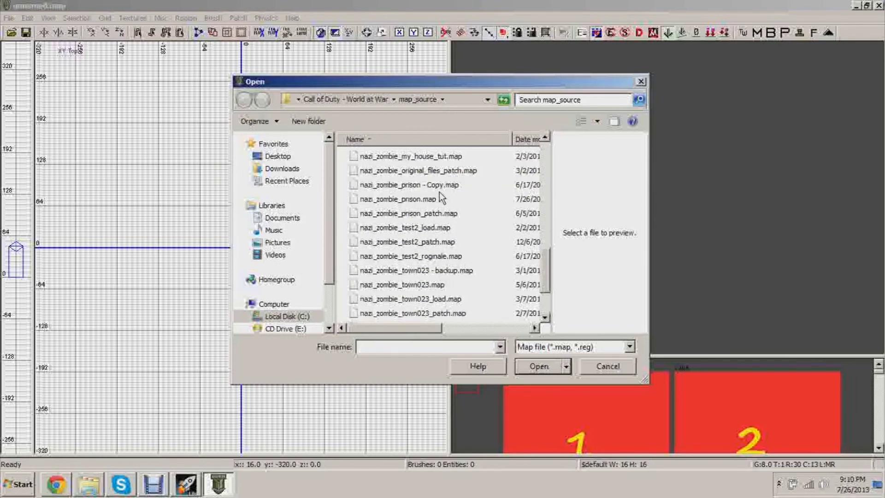
{"action": "left_click_drag", "start_coordinate": [543, 266], "coordinate": [545, 262]}
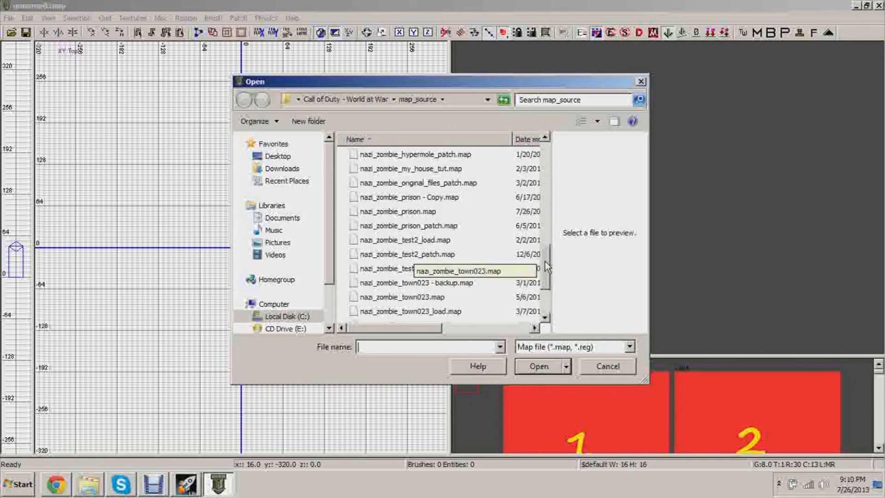
{"action": "left_click_drag", "start_coordinate": [544, 261], "coordinate": [548, 292]}
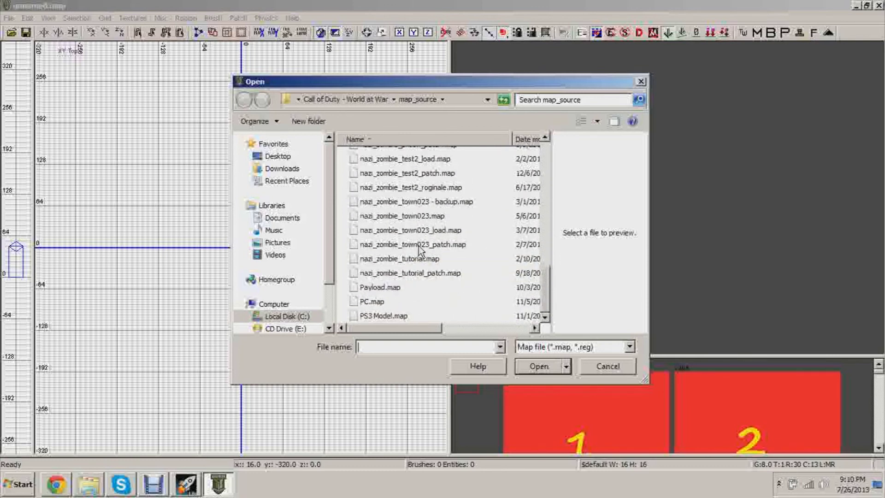
{"action": "left_click", "coordinate": [425, 190]}
{"action": "left_click", "coordinate": [425, 190]}
{"action": "key", "text": "BackSpace"}
{"action": "key", "text": "BackSpace"}
{"action": "key", "text": "BackSpace"}
{"action": "key", "text": "BackSpace"}
{"action": "key", "text": "BackSpace"}
{"action": "key", "text": "BackSpace"}
{"action": "key", "text": "BackSpace"}
{"action": "key", "text": "BackSpace"}
{"action": "key", "text": "BackSpace"}
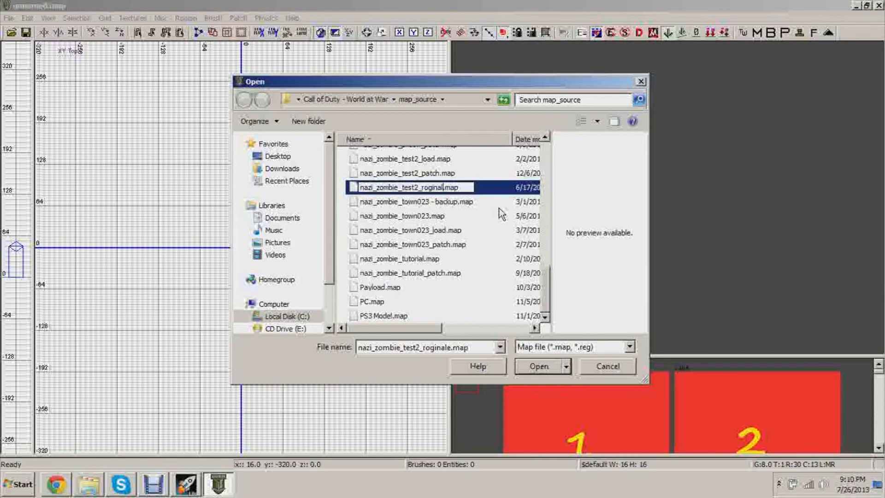
{"action": "left_click", "coordinate": [502, 215]}
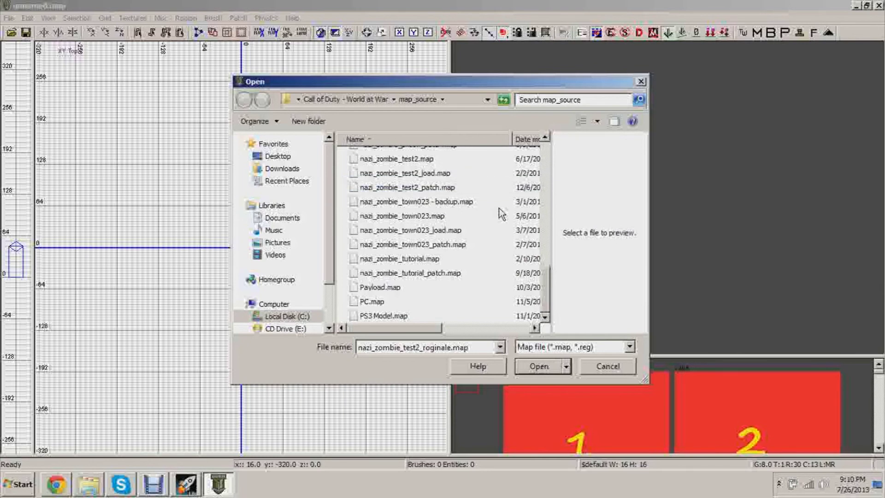
Step: Open nazi_zombie_test2.map and enlarge the console area below the map views
{"action": "left_click", "coordinate": [434, 162]}
{"action": "left_click", "coordinate": [539, 366]}
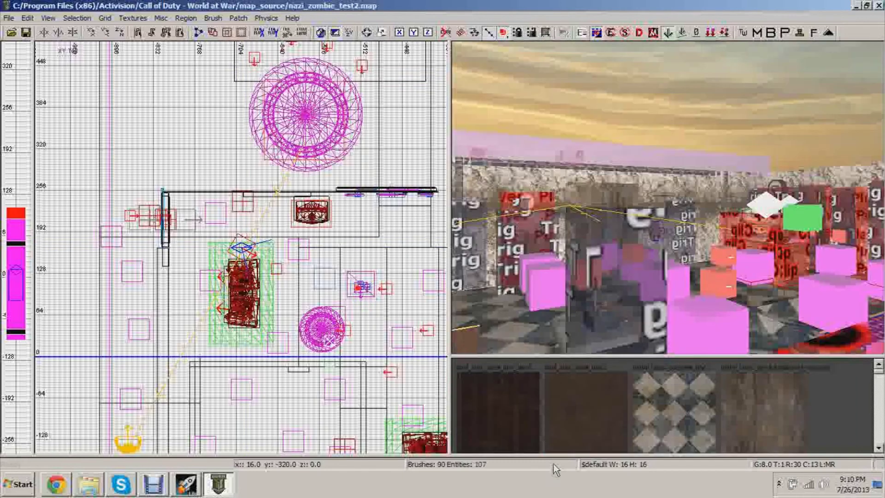
{"action": "left_click_drag", "start_coordinate": [557, 458], "coordinate": [560, 399]}
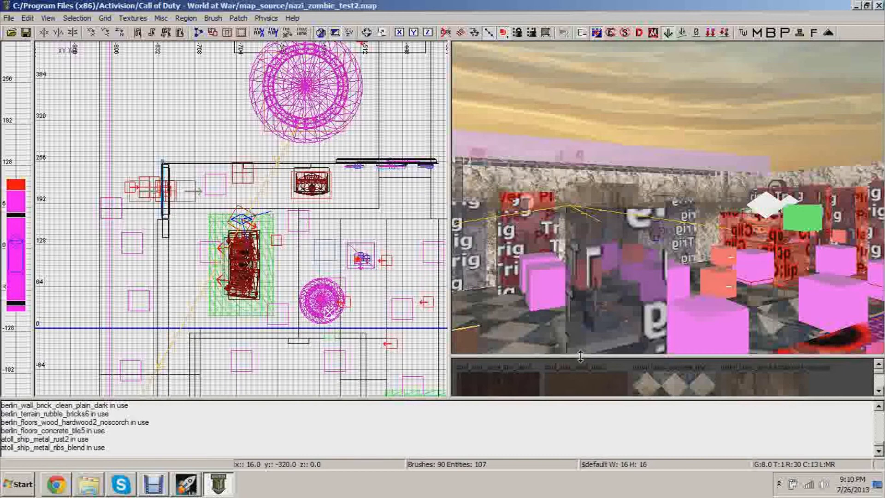
Step: Delete the two trigger brushes covering the wall weapons on the brick wall beneath the Youtube Box sign
{"action": "right_click", "coordinate": [601, 275]}
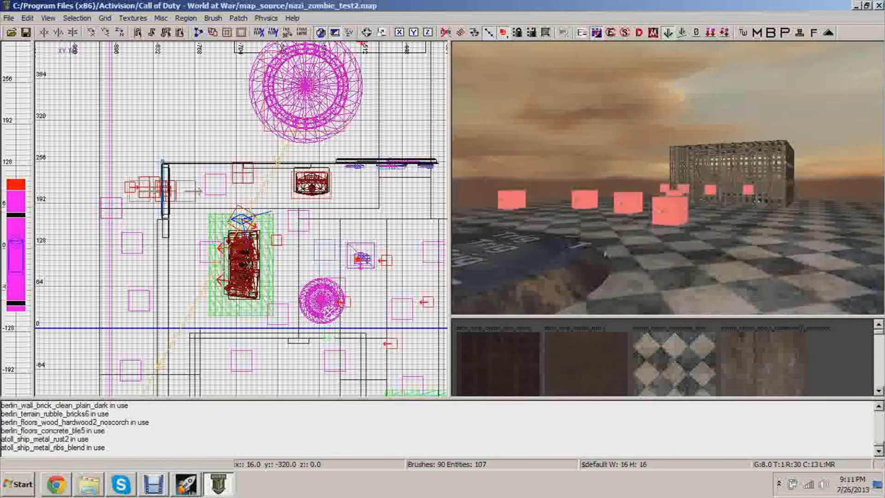
{"action": "right_click", "coordinate": [669, 226]}
{"action": "right_click", "coordinate": [669, 226]}
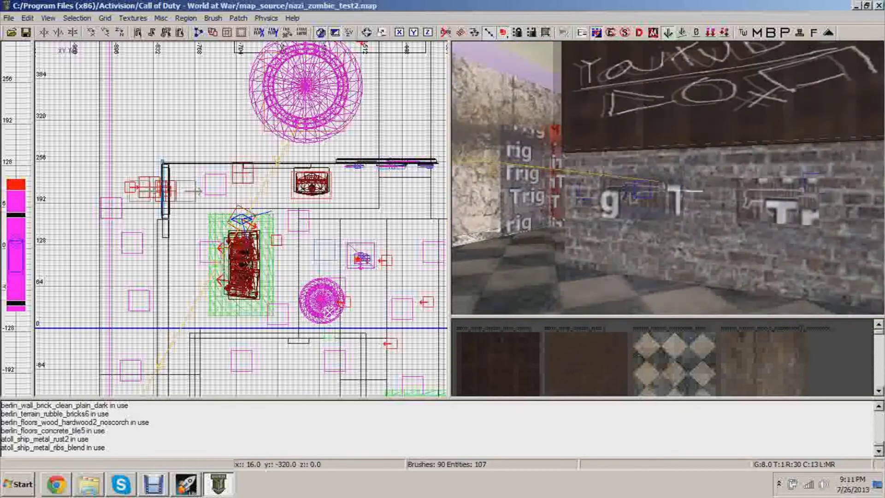
{"action": "right_click", "coordinate": [668, 226]}
{"action": "left_click", "coordinate": [663, 210], "text": "shift"}
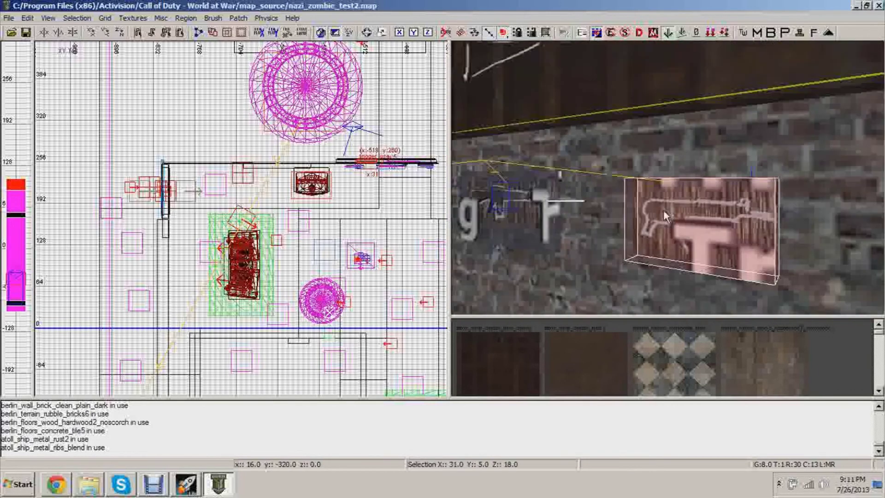
{"action": "key", "text": "BackSpace"}
{"action": "left_click", "coordinate": [541, 212], "text": "shift"}
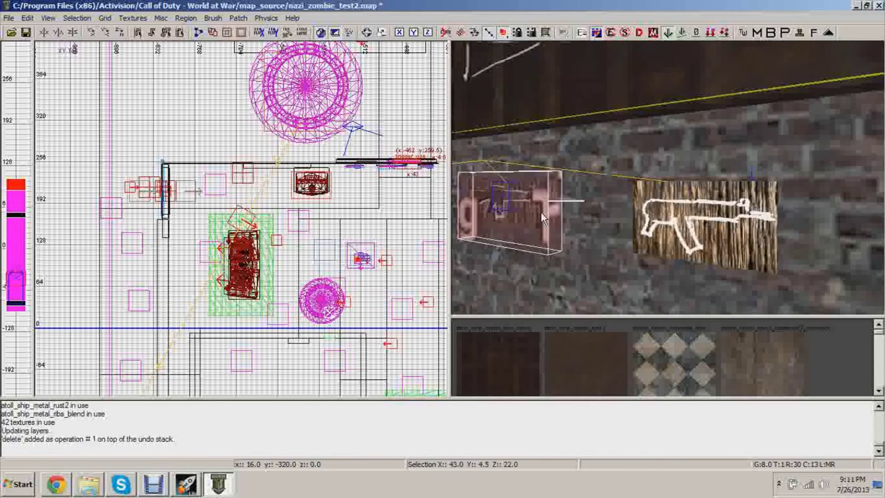
{"action": "key", "text": "BackSpace"}
Step: Delete both chalk weapon outlines and the remaining weapon model from the brick wall
{"action": "left_click", "coordinate": [677, 220], "text": "shift"}
{"action": "key", "text": "BackSpace"}
{"action": "left_click", "coordinate": [521, 208], "text": "shift"}
{"action": "key", "text": "BackSpace"}
{"action": "right_click", "coordinate": [526, 214]}
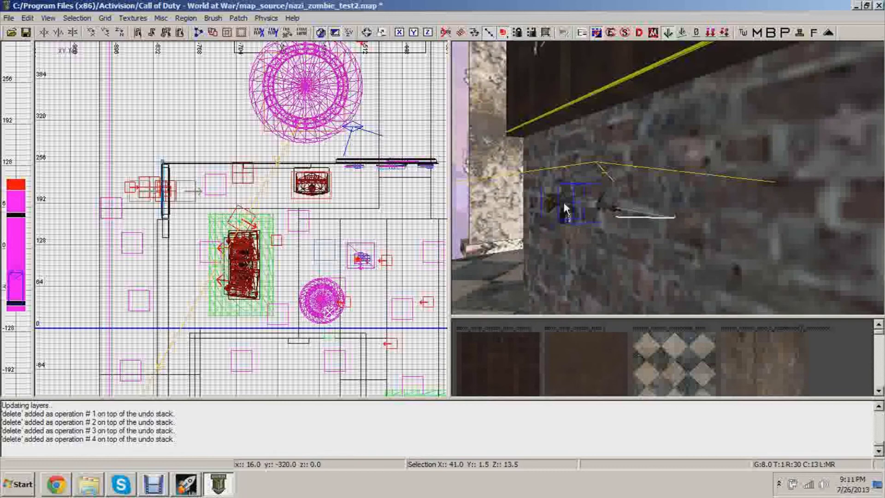
{"action": "left_click", "coordinate": [566, 207], "text": "shift"}
{"action": "key", "text": "BackSpace"}
Step: On a grid of 1, sketch a brush about 13 by 14 units near the brick wall and convert it to trigger_use
{"action": "key", "text": "Down"}
{"action": "key", "text": "Up"}
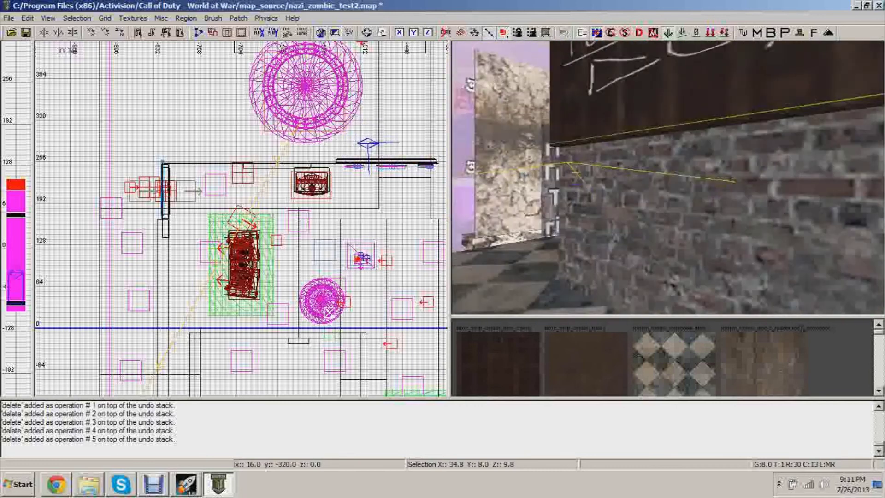
{"action": "key", "text": "Down"}
{"action": "scroll", "coordinate": [325, 252], "scroll_direction": "down", "scroll_amount": 3}
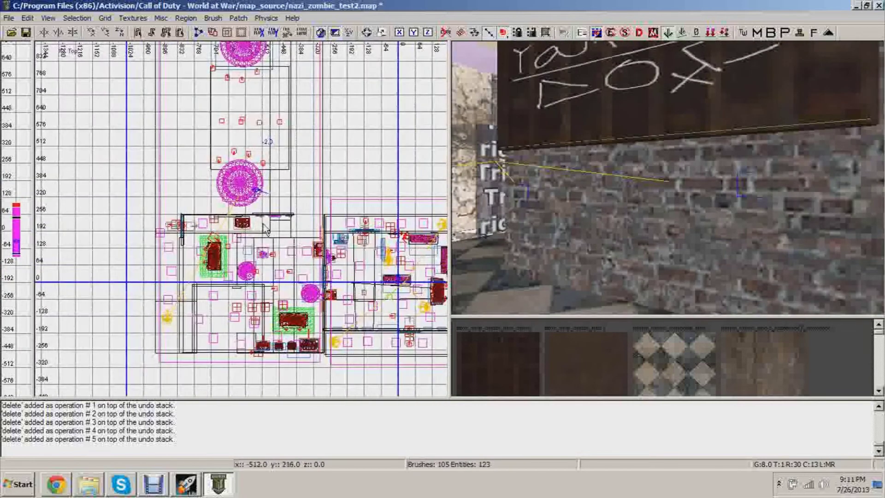
{"action": "scroll", "coordinate": [231, 184], "scroll_direction": "up", "scroll_amount": 4}
{"action": "left_click", "coordinate": [105, 18]}
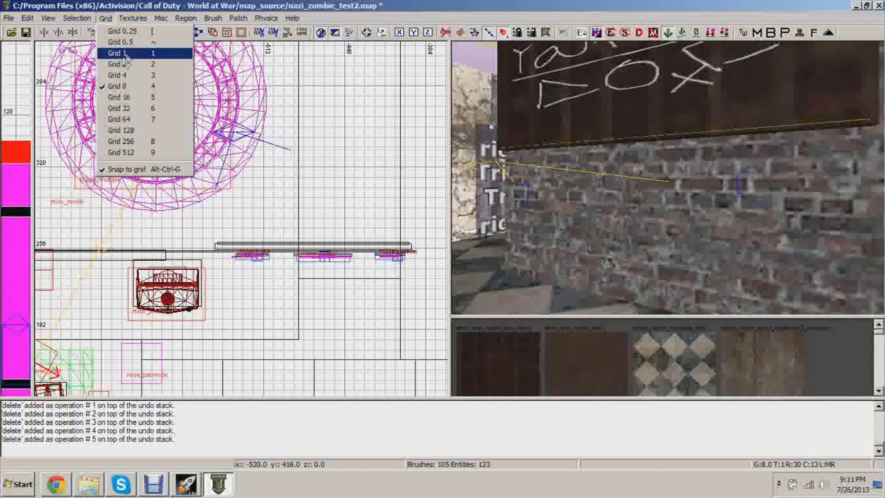
{"action": "left_click", "coordinate": [122, 63]}
{"action": "scroll", "coordinate": [263, 225], "scroll_direction": "up", "scroll_amount": 1}
{"action": "right_click", "coordinate": [269, 230]}
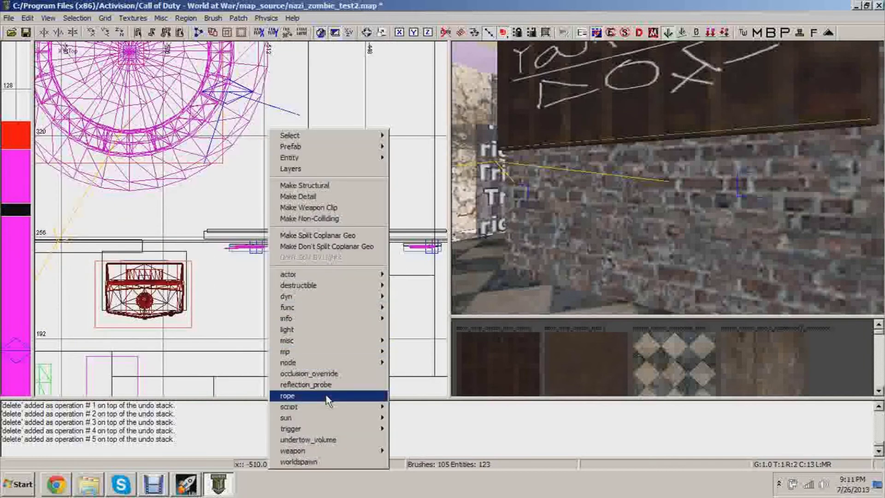
{"action": "left_click", "coordinate": [410, 445]}
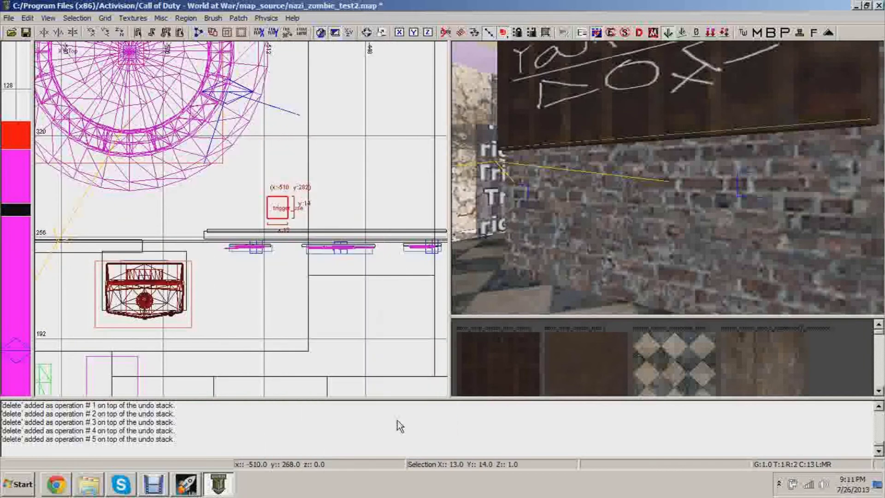
Step: Stretch and move the trigger onto the brick wall beneath the sign, making it a wide box about 5 units deep
{"action": "left_click_drag", "start_coordinate": [332, 214], "coordinate": [350, 214]}
{"action": "left_click_drag", "start_coordinate": [600, 107], "coordinate": [599, 120]}
{"action": "mouse_move", "coordinate": [301, 204]}
{"action": "left_mouse_down"}
{"action": "mouse_move", "coordinate": [299, 220]}
{"action": "mouse_move", "coordinate": [259, 227]}
{"action": "left_mouse_up"}
{"action": "key", "text": "Up"}
Step: Give the wall trigger the key targetname with the value weapon_upgrade
{"action": "key", "text": "n"}
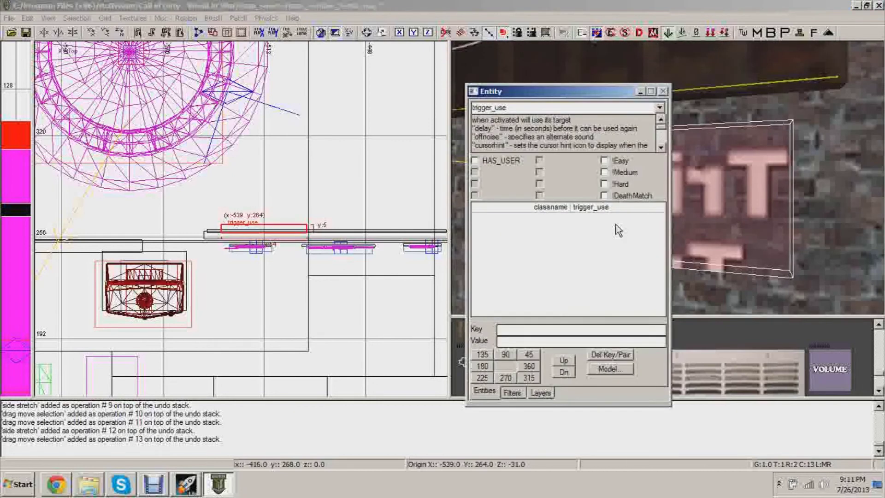
{"action": "type", "text": "targetname"}
{"action": "key", "text": "Tab"}
{"action": "type", "text": "weapon_upgrade"}
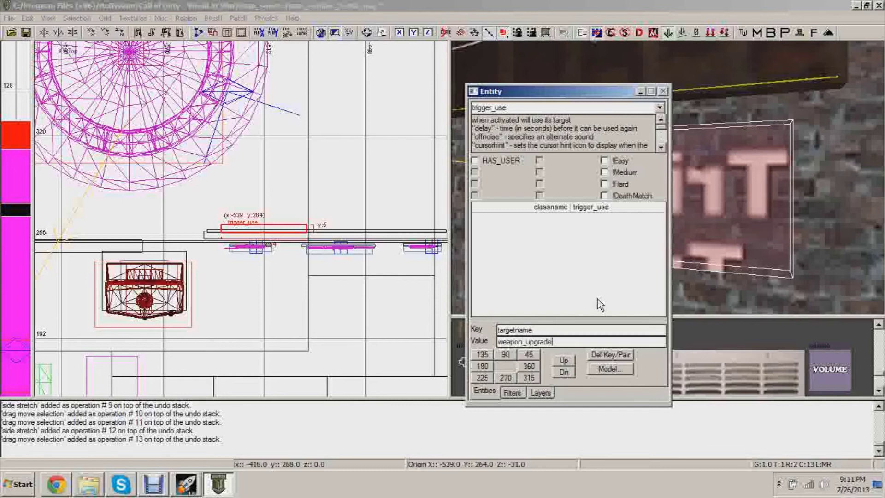
{"action": "key", "text": "Return"}
Step: Add the key zombie_weapon_upgrade with the value aug_mp to the wall trigger, minimize the Entity window and deselect the trigger
{"action": "left_click", "coordinate": [592, 329]}
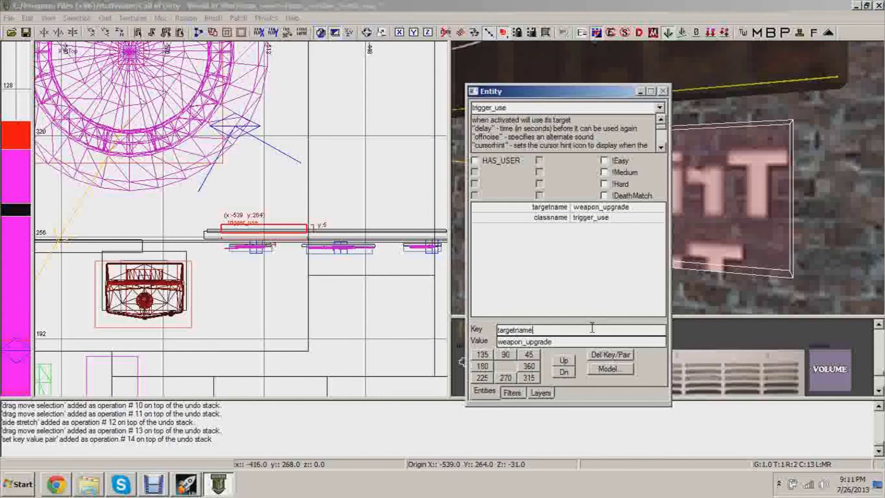
{"action": "key", "text": "BackSpace"}
{"action": "key", "text": "BackSpace"}
{"action": "key", "text": "BackSpace"}
{"action": "key", "text": "BackSpace"}
{"action": "key", "text": "BackSpace"}
{"action": "key", "text": "BackSpace"}
{"action": "key", "text": "BackSpace"}
{"action": "key", "text": "BackSpace"}
{"action": "key", "text": "BackSpace"}
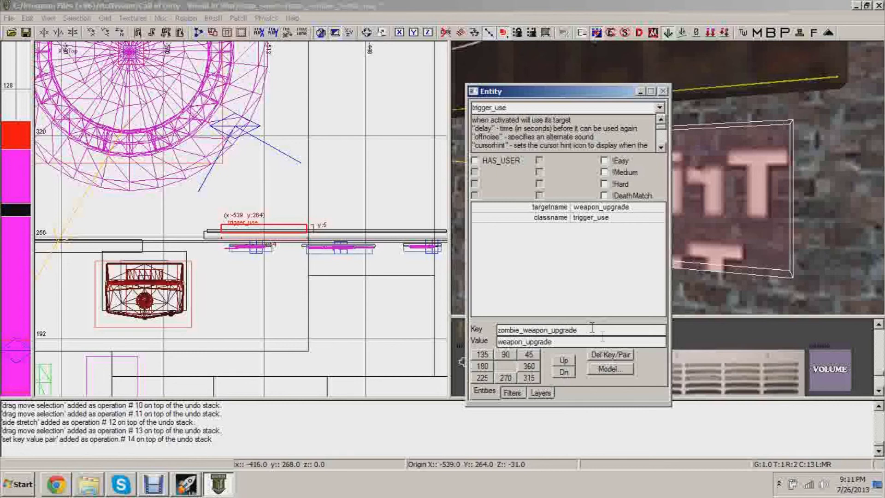
{"action": "left_click_drag", "start_coordinate": [561, 343], "coordinate": [440, 340]}
{"action": "key", "text": "BackSpace"}
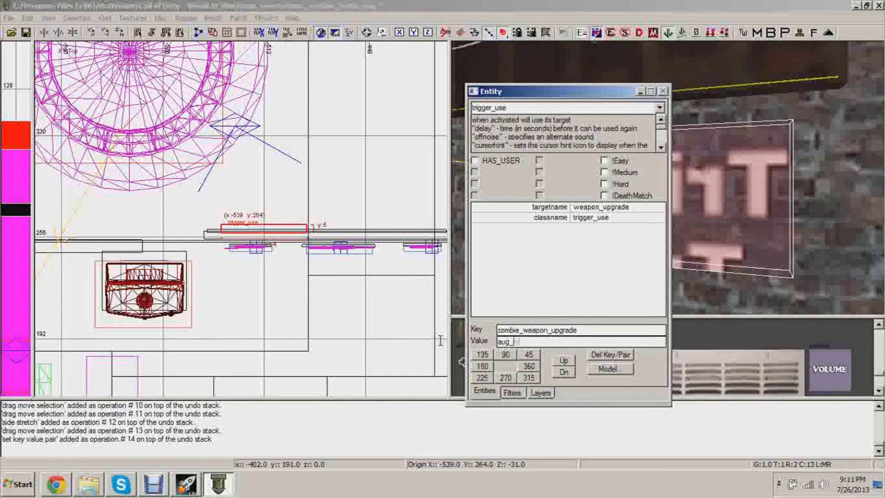
{"action": "key", "text": "Return"}
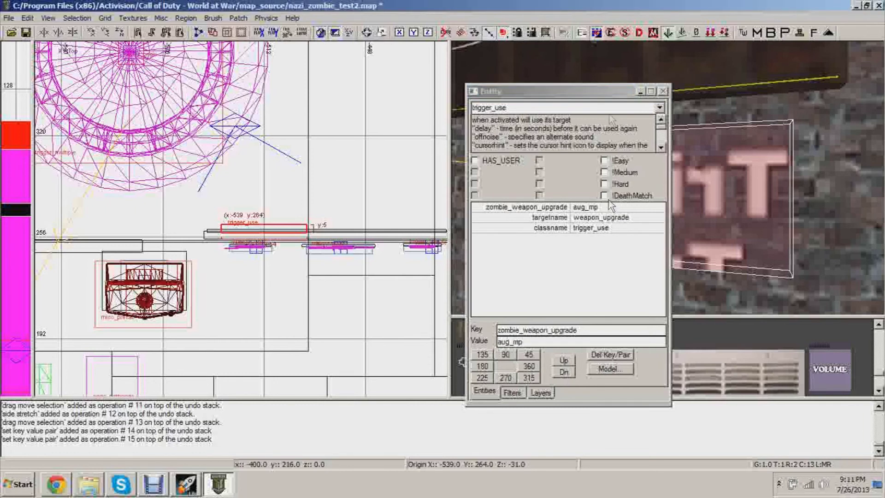
{"action": "left_click", "coordinate": [640, 91]}
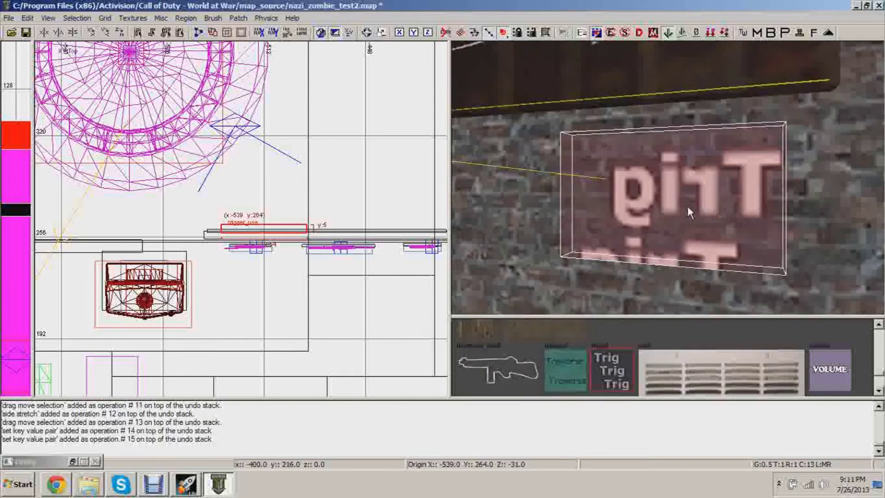
{"action": "key", "text": "Escape"}
{"action": "right_click", "coordinate": [687, 206]}
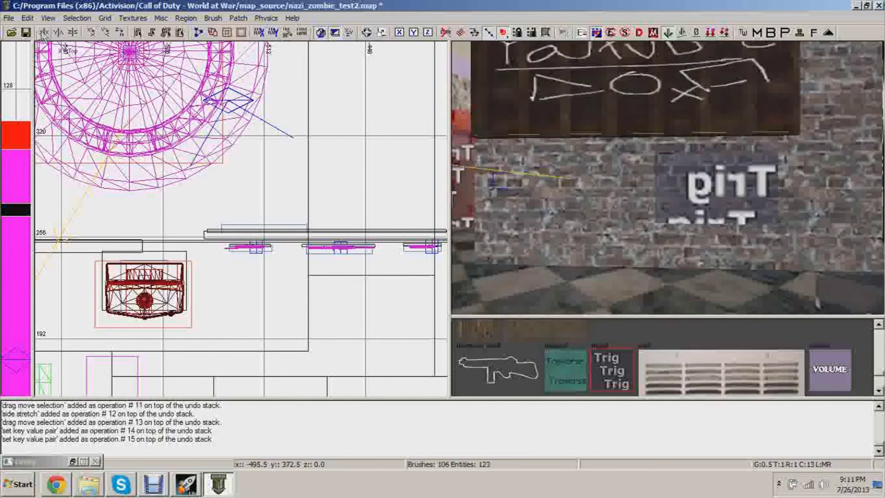
Step: Save the map, create a second trigger_use brush about 60 by 4 units, and fit it onto the brick wall beside the first trigger
{"action": "left_click", "coordinate": [26, 32]}
{"action": "right_click", "coordinate": [304, 239]}
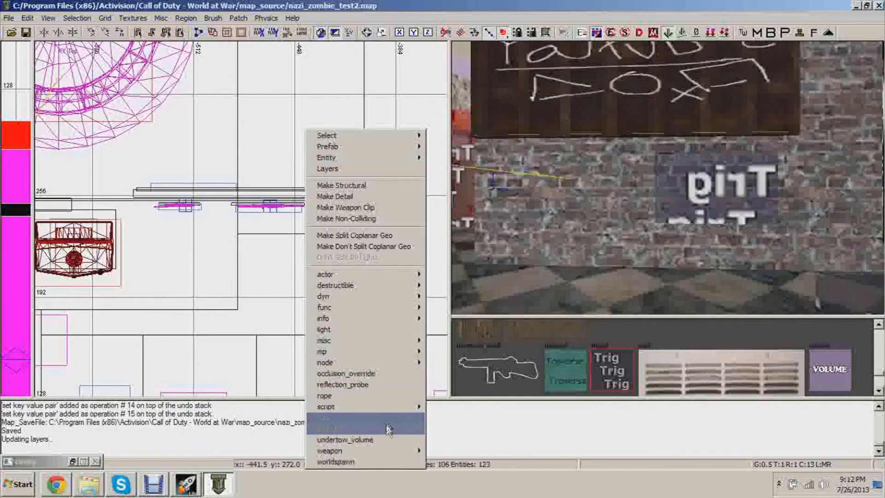
{"action": "left_click", "coordinate": [454, 415]}
{"action": "left_click_drag", "start_coordinate": [310, 209], "coordinate": [336, 188]}
Step: Give the new wall trigger the key zombie_weapon_upgrade with the value enfield_mp
{"action": "right_click", "coordinate": [624, 197]}
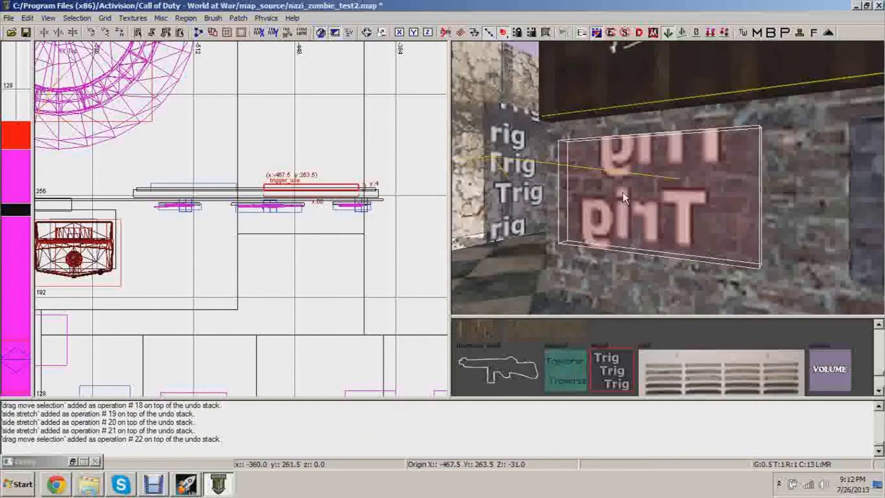
{"action": "key", "text": "n"}
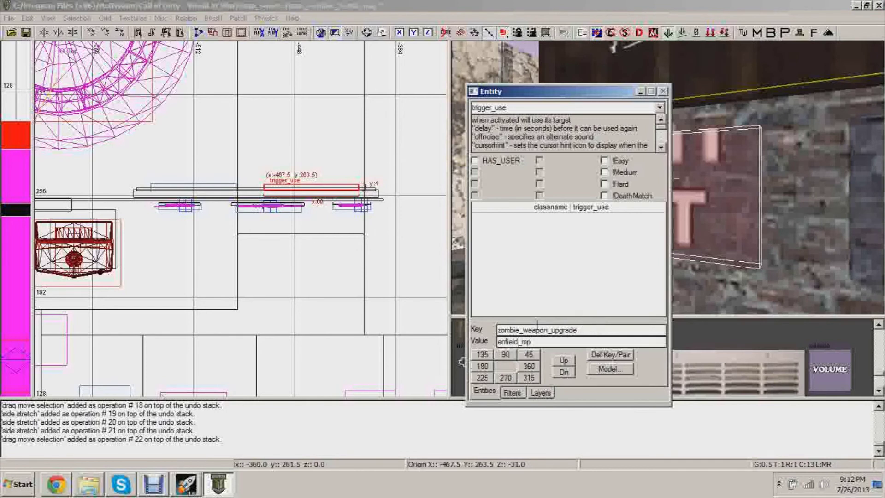
{"action": "key", "text": "Return"}
Step: Try adding the key weapon_upgrade with the value aug_mp to the trigger, and clear that value
{"action": "left_click", "coordinate": [582, 332]}
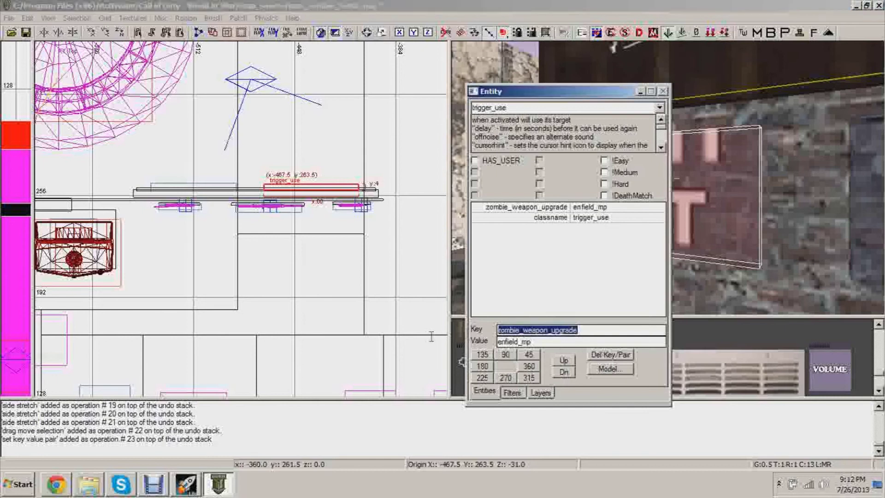
{"action": "type", "text": "weapon_upg"}
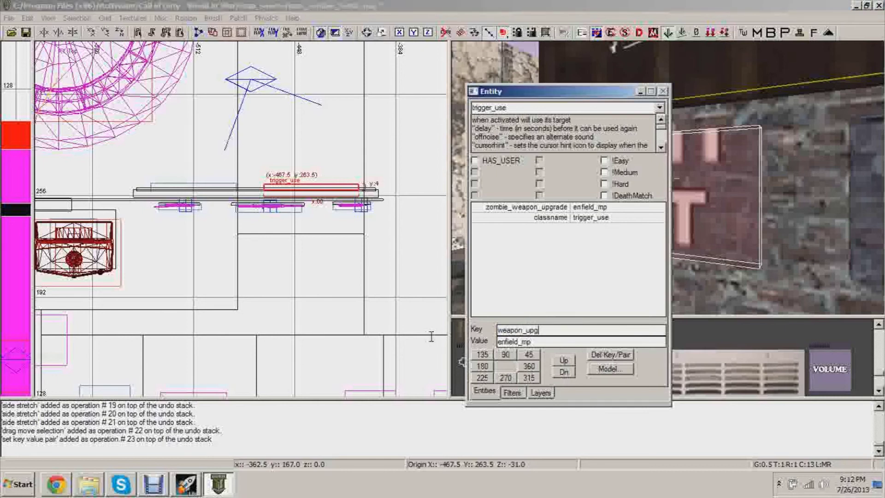
{"action": "type", "text": "rade"}
{"action": "key", "text": "Tab"}
{"action": "type", "text": "aug_mp"}
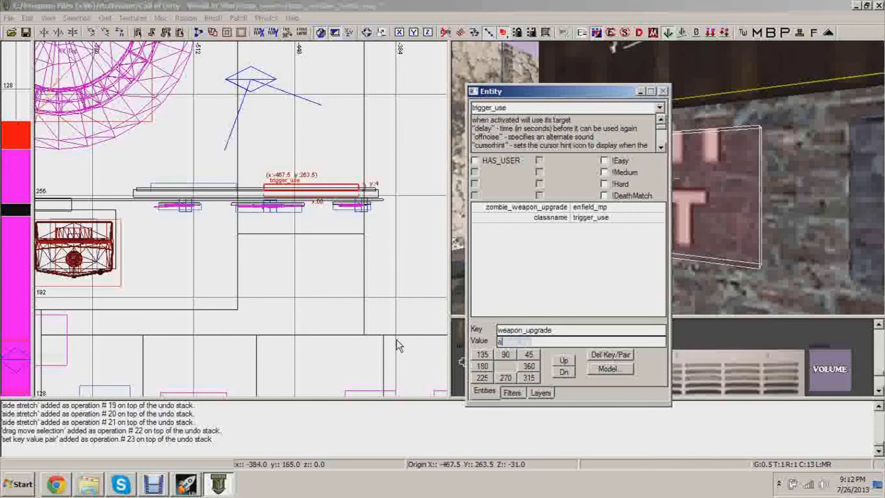
{"action": "key", "text": "Return"}
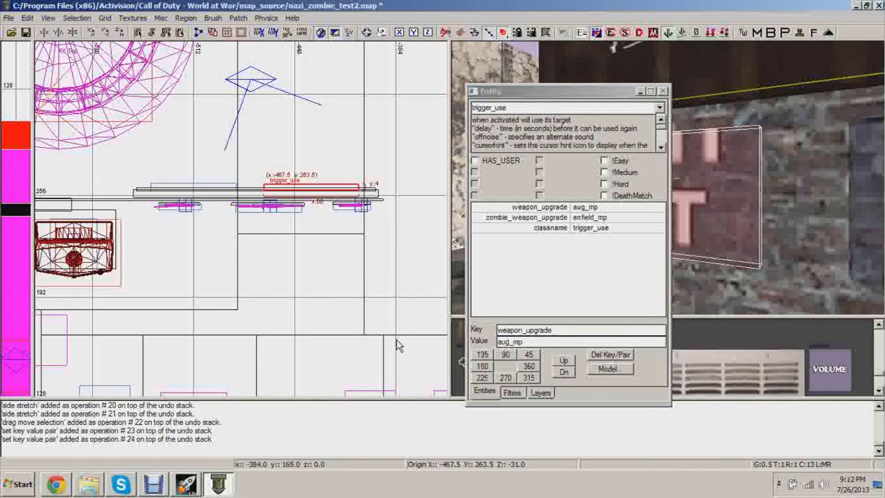
{"action": "left_click", "coordinate": [599, 208]}
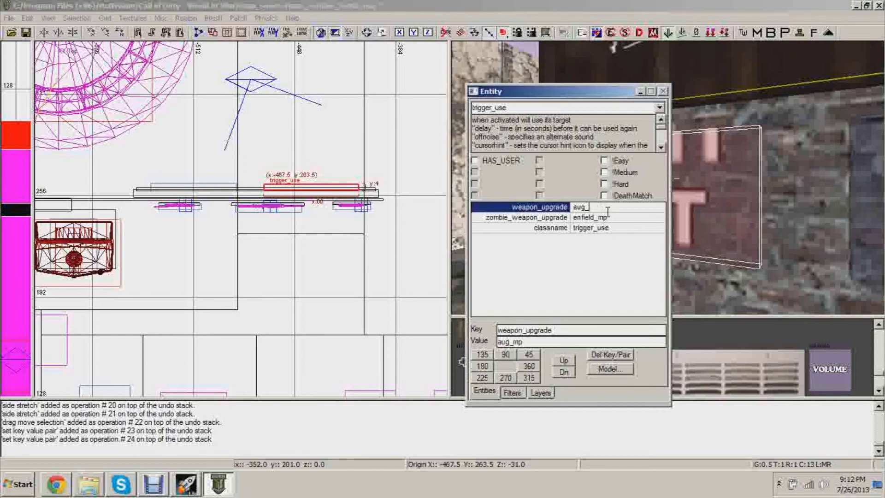
Step: Add the key targetname with the value weapon_upgrade to the new wall trigger
{"action": "double_click", "coordinate": [564, 328]}
{"action": "type", "text": "targetname"}
{"action": "key", "text": "Tab"}
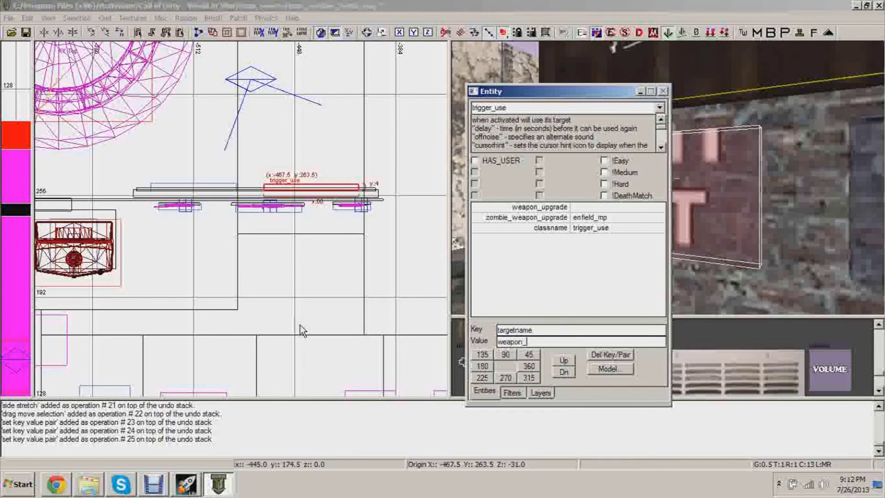
{"action": "type", "text": "weapon_upgrade"}
{"action": "key", "text": "Return"}
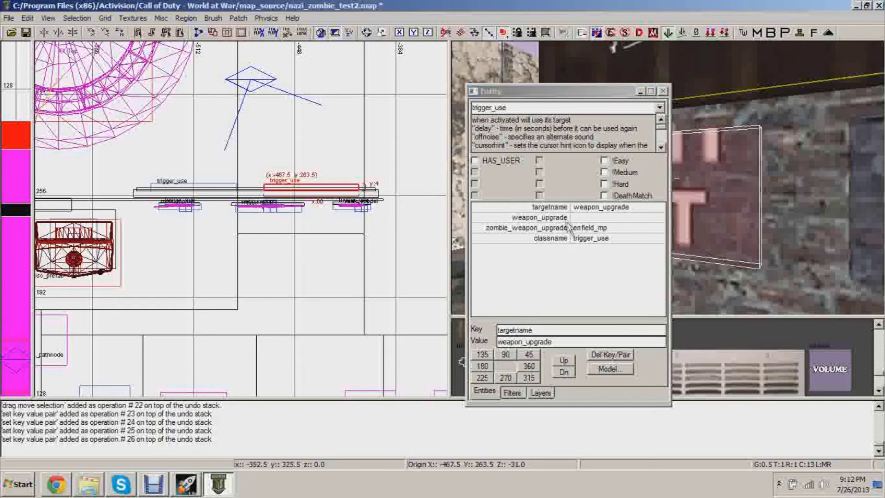
Step: Delete the empty weapon_upgrade key from the trigger, minimize the Entity window and deselect the trigger
{"action": "left_click", "coordinate": [548, 217]}
{"action": "left_click", "coordinate": [611, 354]}
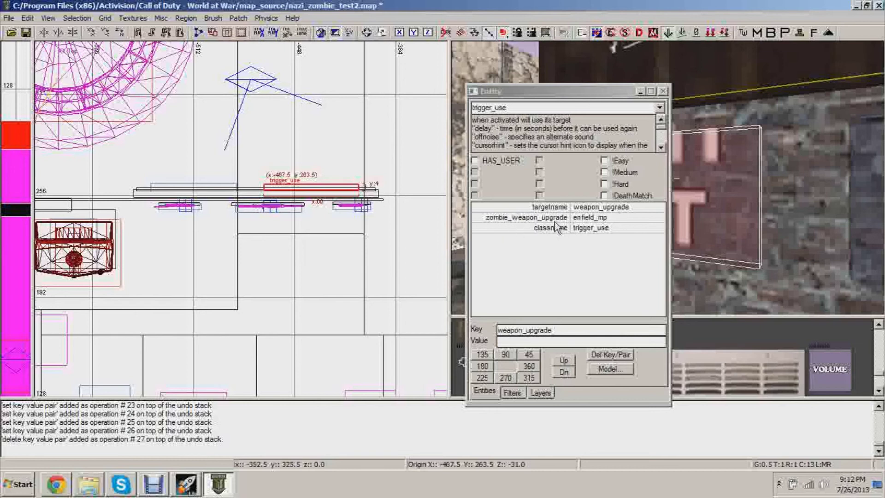
{"action": "left_click", "coordinate": [640, 92]}
{"action": "key", "text": "Escape"}
Step: Save the map and close Radiant
{"action": "left_click", "coordinate": [26, 32]}
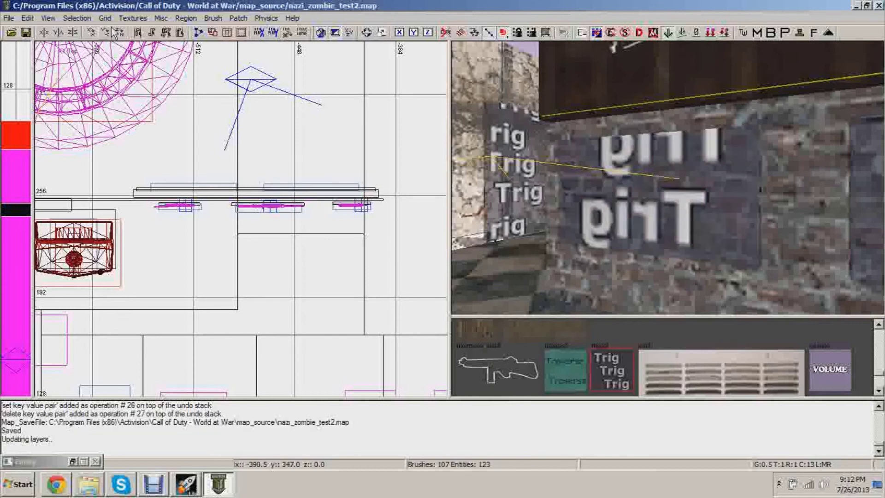
{"action": "left_click", "coordinate": [879, 6]}
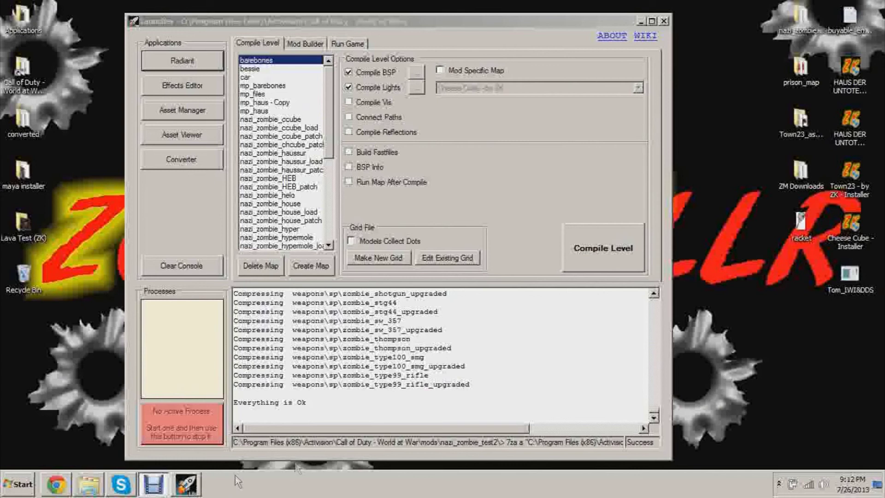
{"action": "left_click", "coordinate": [153, 484]}
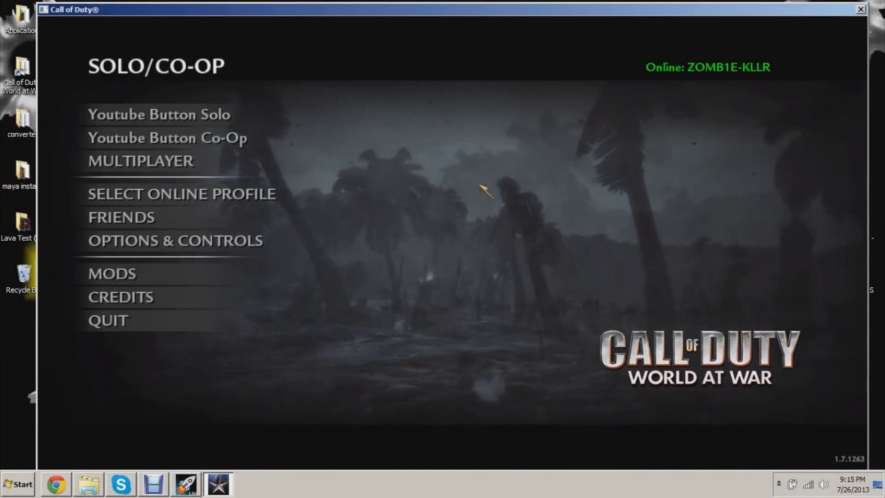
Step: Start the mod's solo game in World at War, buy the Enfield from the wall and test firing and reloading it
{"action": "left_click", "coordinate": [184, 115]}
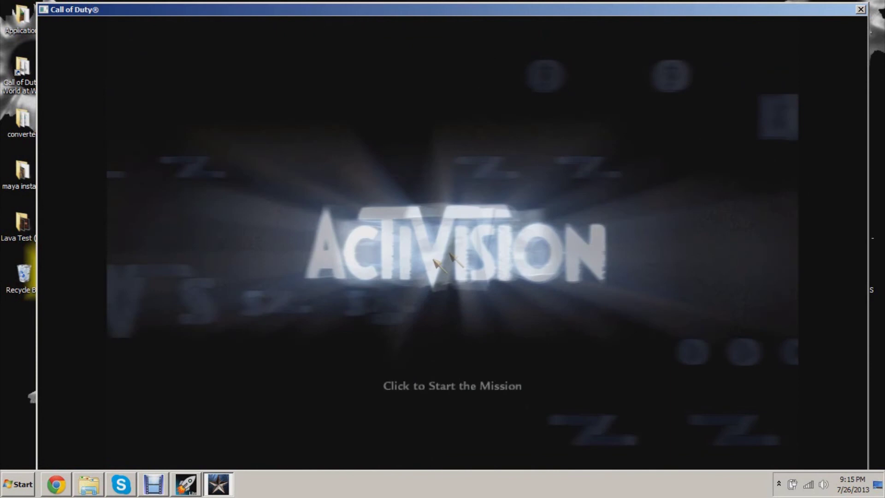
{"action": "left_click", "coordinate": [433, 261]}
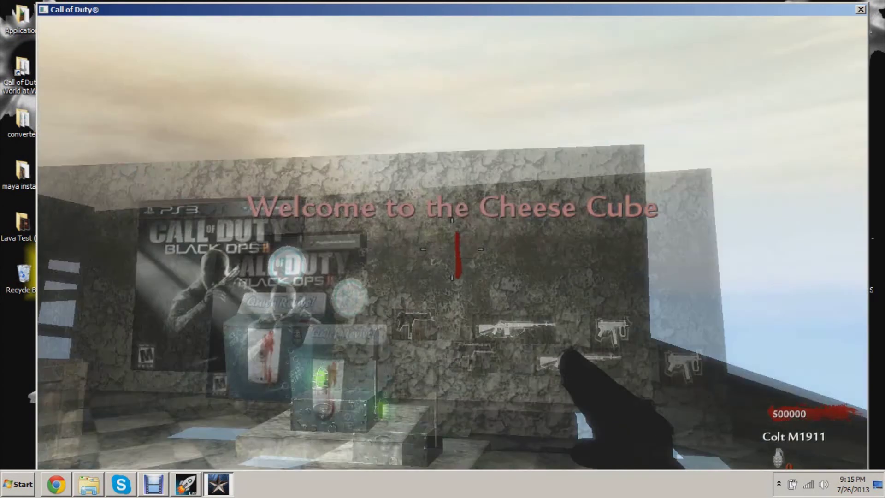
{"action": "key", "text": "w"}
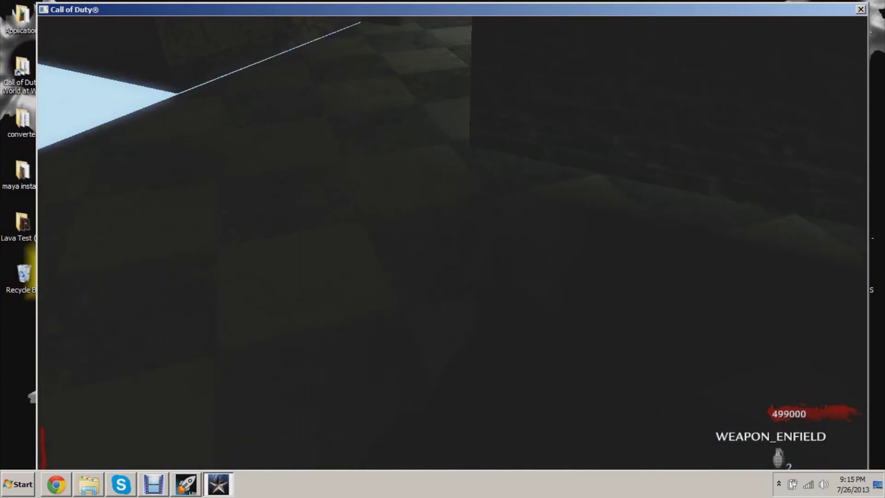
{"action": "key", "text": "w"}
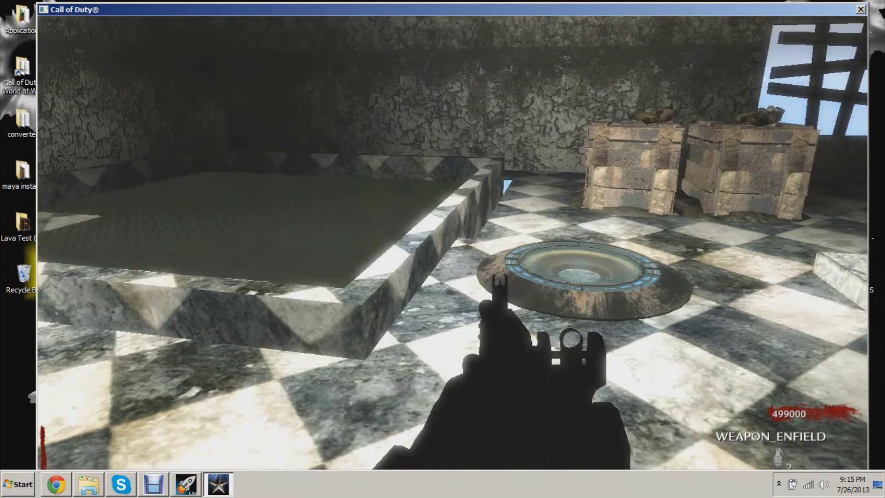
{"action": "key", "text": "r"}
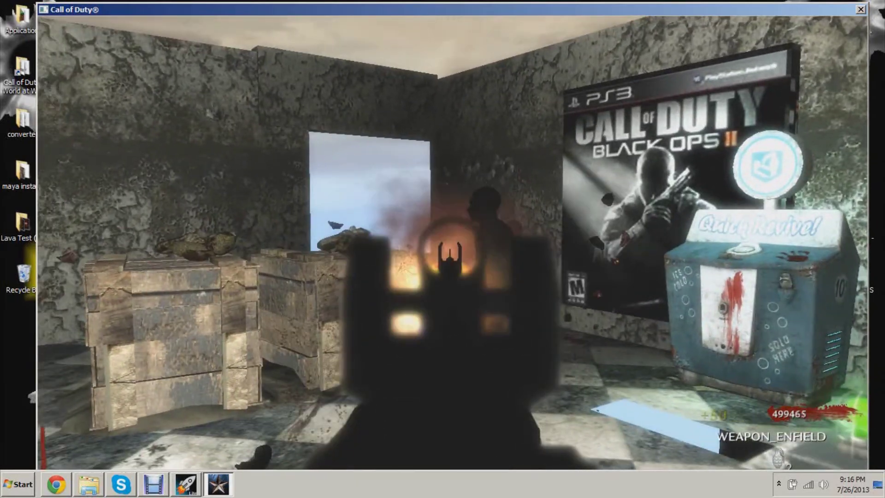
Step: Test the wall-bought AUG in the game by aiming, firing and reloading it against the zombies
{"action": "key", "text": "v"}
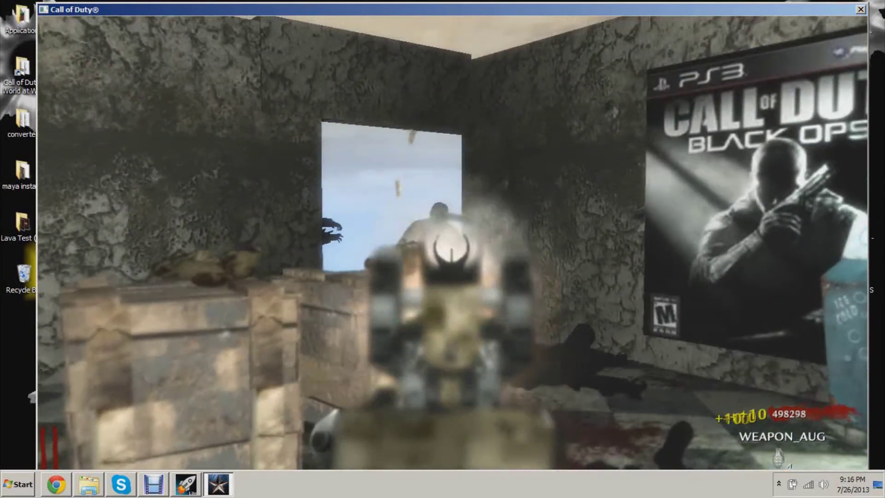
{"action": "key", "text": "r"}
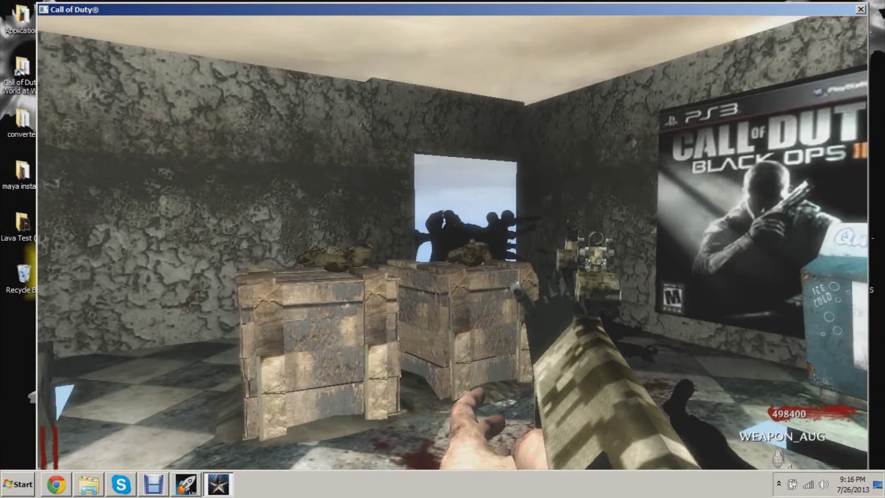
{"action": "right_click", "coordinate": [453, 243]}
{"action": "left_click", "coordinate": [453, 243]}
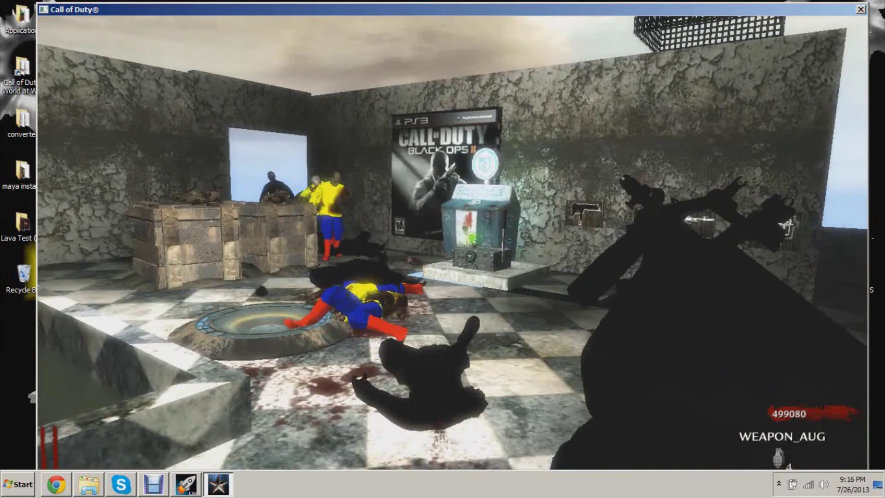
Step: Quit the game and minimize the Launcher
{"action": "key", "text": "Escape"}
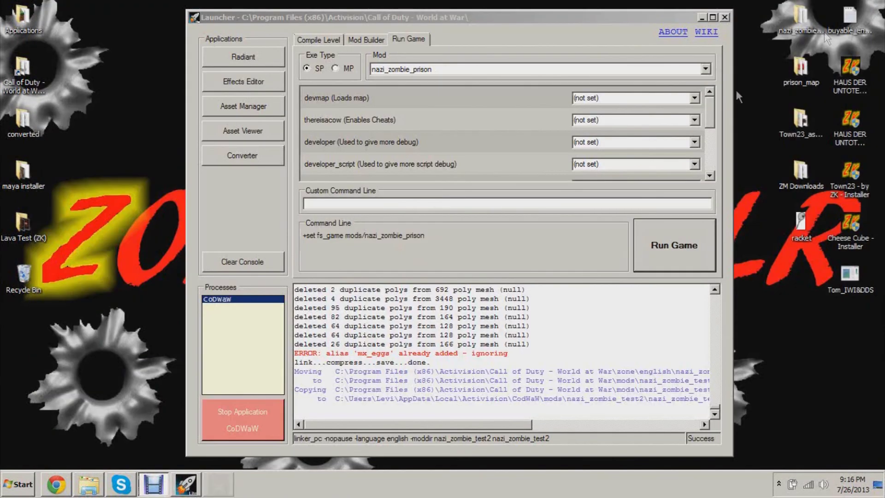
{"action": "left_click", "coordinate": [860, 9]}
{"action": "left_click", "coordinate": [703, 18]}
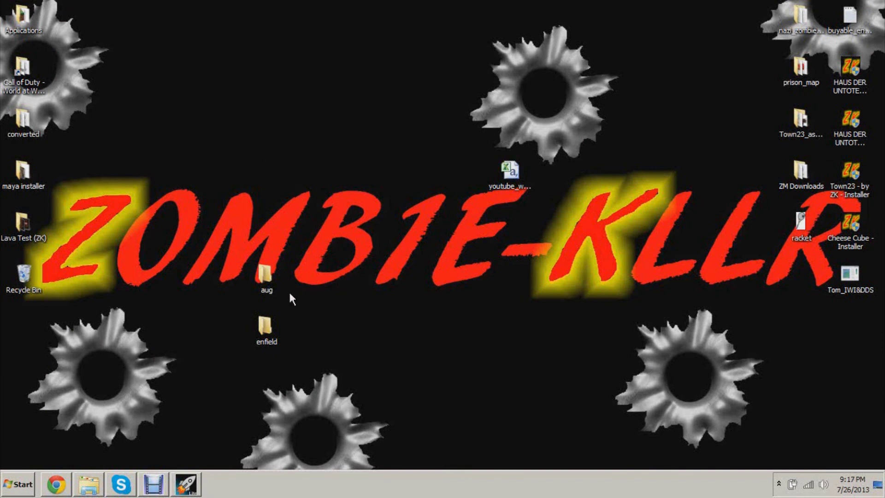
Step: Open the weapons\sp folder of the nazi_zombie_test2 mod inside the Call of Duty - World at War folder
{"action": "left_click", "coordinate": [89, 484]}
{"action": "left_click", "coordinate": [879, 6]}
{"action": "double_click", "coordinate": [34, 73]}
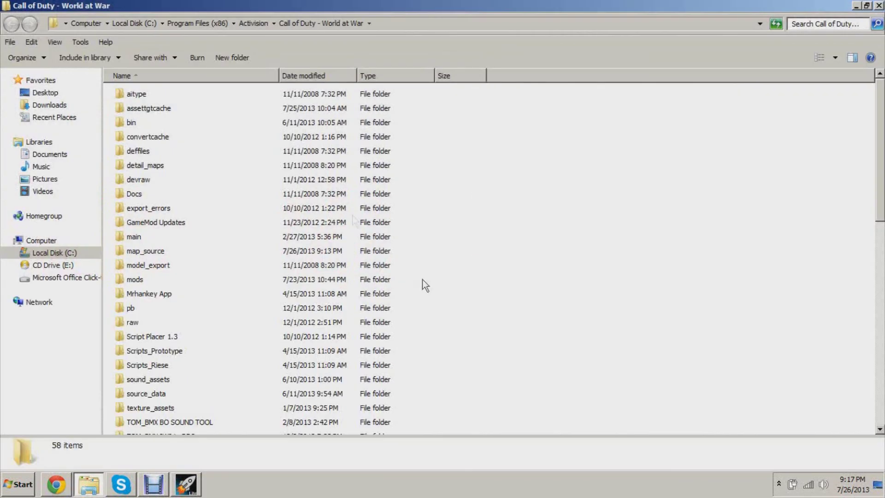
{"action": "double_click", "coordinate": [143, 279]}
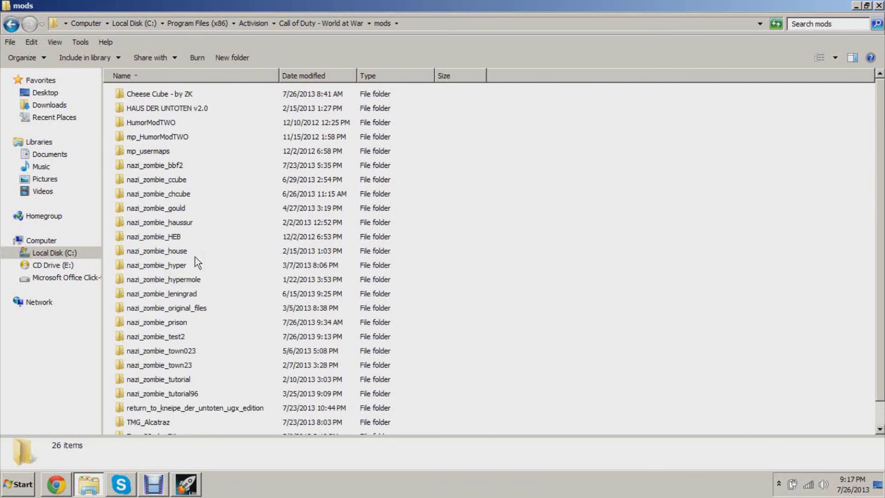
{"action": "double_click", "coordinate": [173, 339]}
{"action": "double_click", "coordinate": [152, 153]}
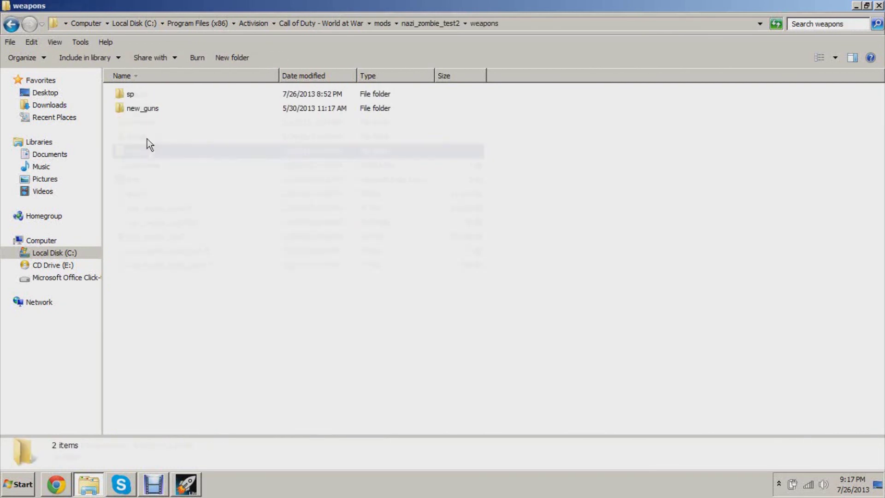
{"action": "double_click", "coordinate": [141, 95]}
Step: Open the aug_mp weapon file in Notepad++ and change its displayName to AUG
{"action": "right_click", "coordinate": [151, 98]}
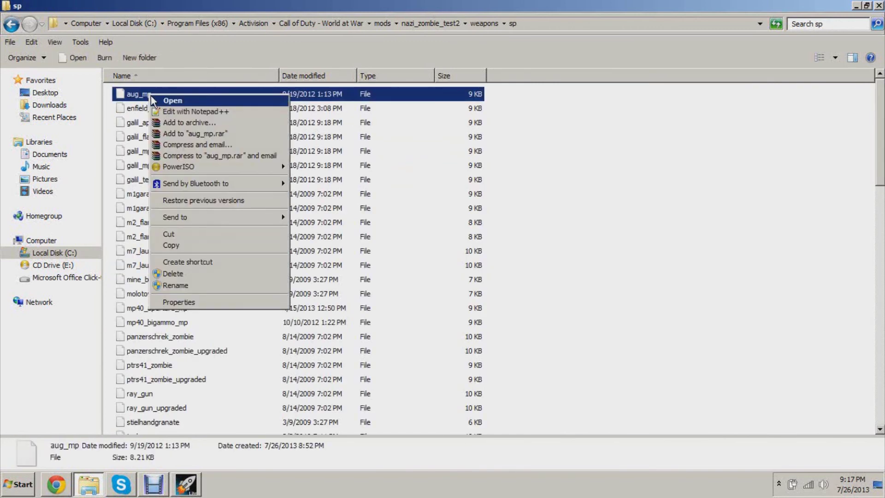
{"action": "left_click", "coordinate": [170, 112]}
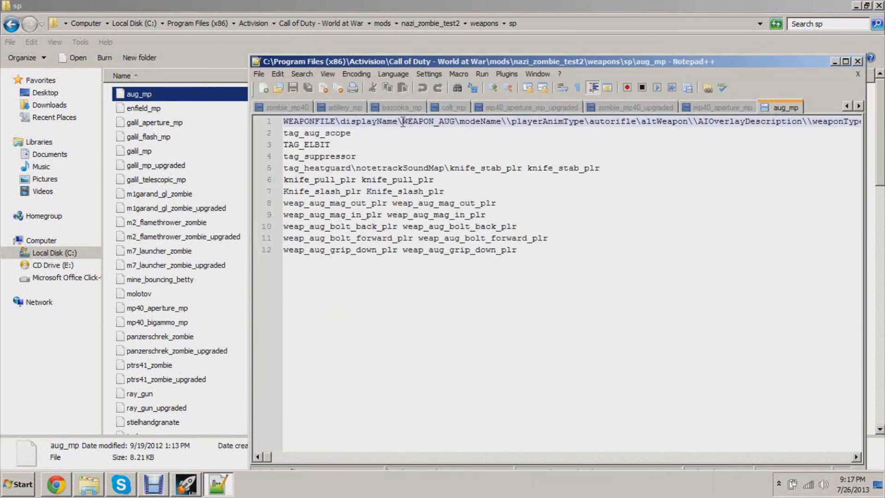
{"action": "left_click_drag", "start_coordinate": [455, 122], "coordinate": [403, 121]}
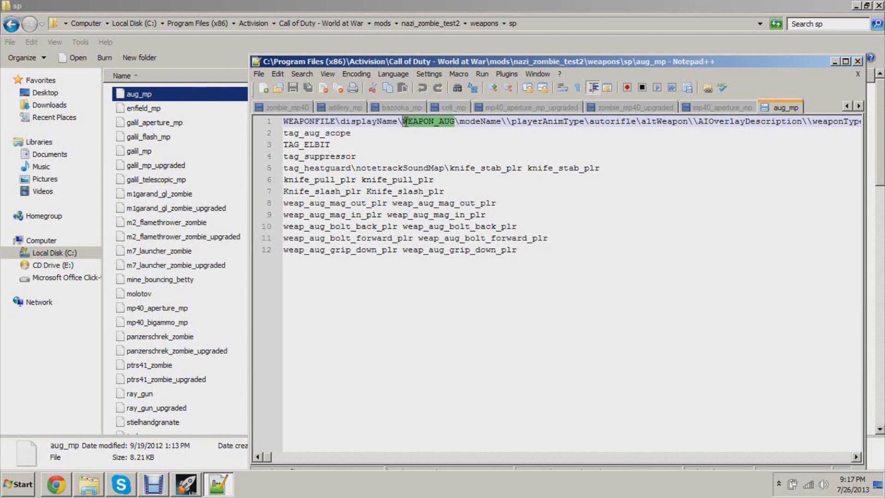
{"action": "type", "text": "AUG"}
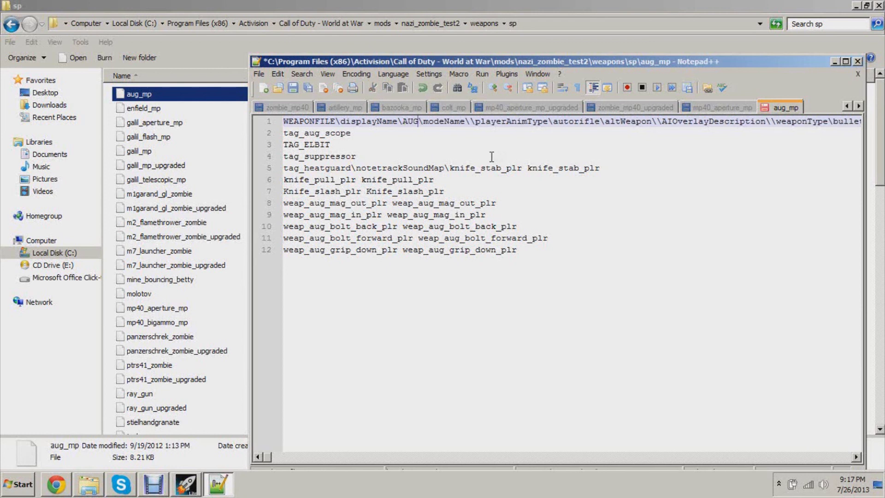
Step: Set the damage value in the aug_mp weapon file to 150
{"action": "left_click_drag", "start_coordinate": [269, 457], "coordinate": [333, 458]}
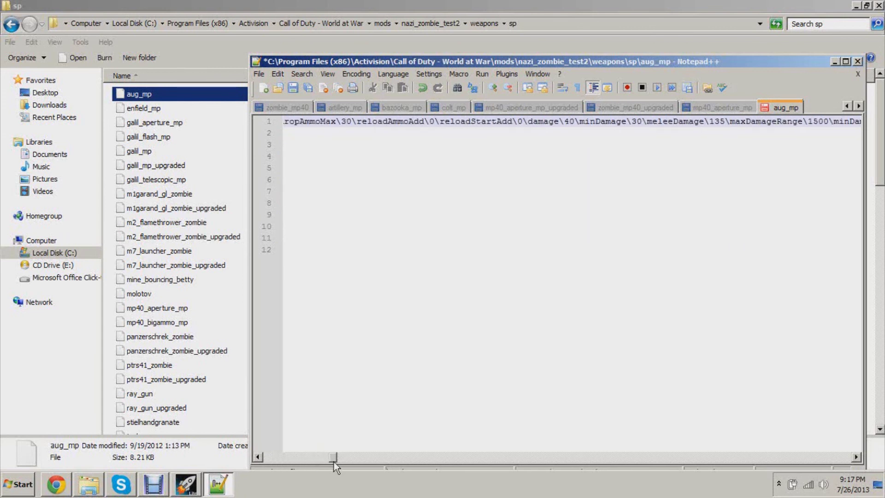
{"action": "left_click", "coordinate": [574, 121]}
{"action": "key", "text": "BackSpace"}
{"action": "key", "text": "BackSpace"}
{"action": "type", "text": "150"}
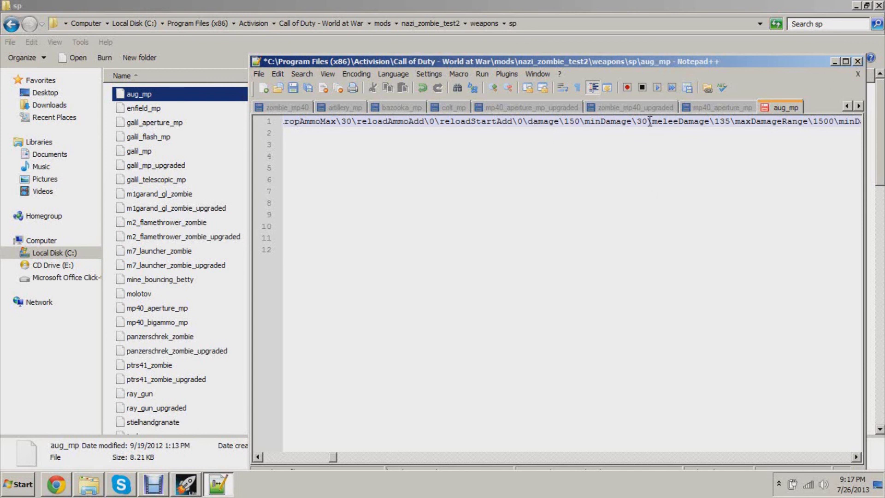
Step: Close the aug_mp file in Notepad++ and the sp folder window
{"action": "left_click", "coordinate": [858, 62]}
{"action": "key", "text": "Return"}
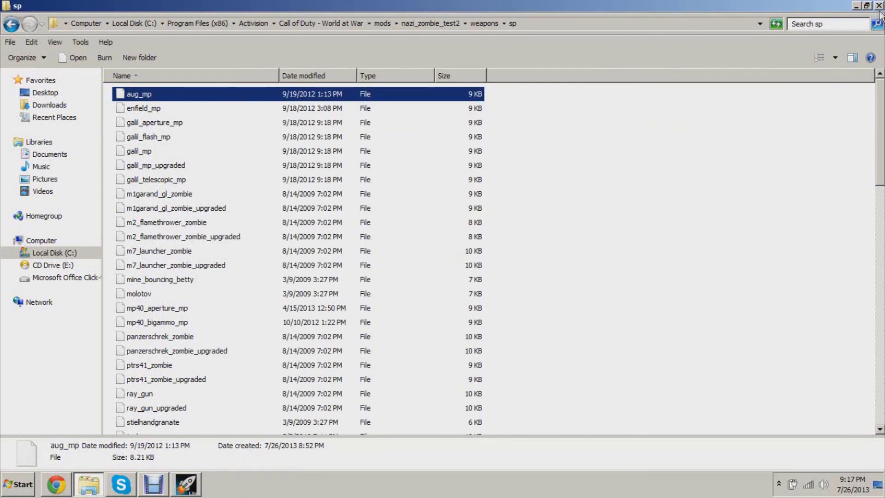
{"action": "left_click", "coordinate": [879, 6]}
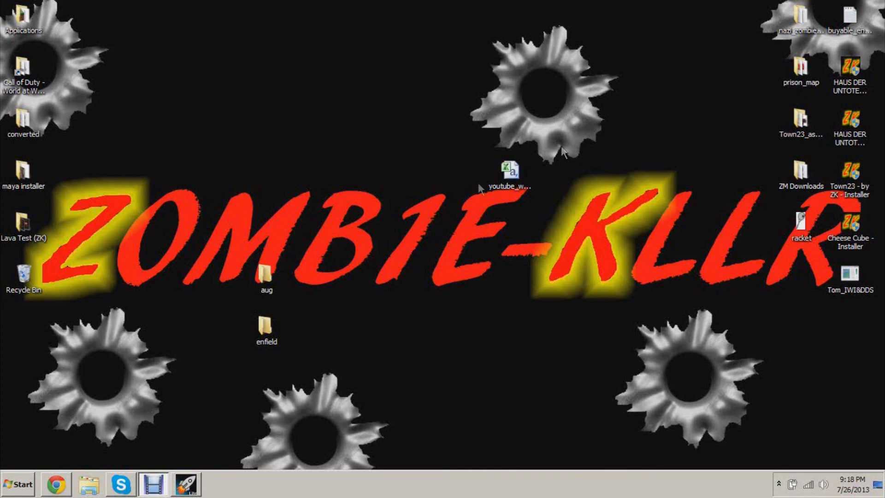
Step: Switch to Chrome, review the raw weapon file download links in the "BO Guns ported to WAW" tutorial, and minimize the browser
{"action": "left_click", "coordinate": [57, 484]}
{"action": "scroll", "coordinate": [221, 301], "scroll_direction": "up", "scroll_amount": 20}
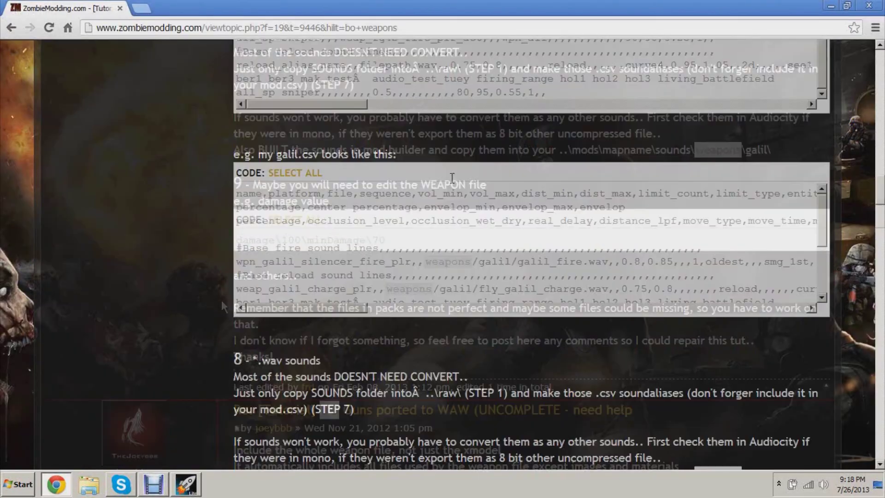
{"action": "scroll", "coordinate": [303, 196], "scroll_direction": "down", "scroll_amount": 3}
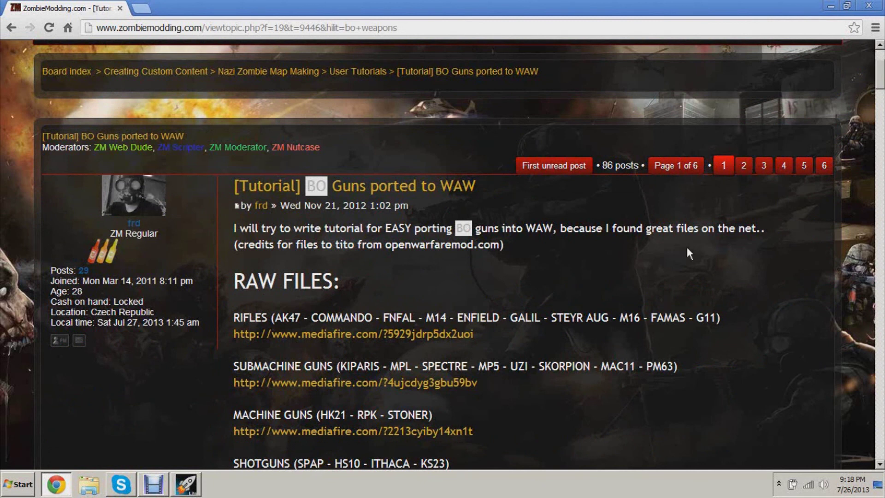
{"action": "scroll", "coordinate": [686, 245], "scroll_direction": "down", "scroll_amount": 3}
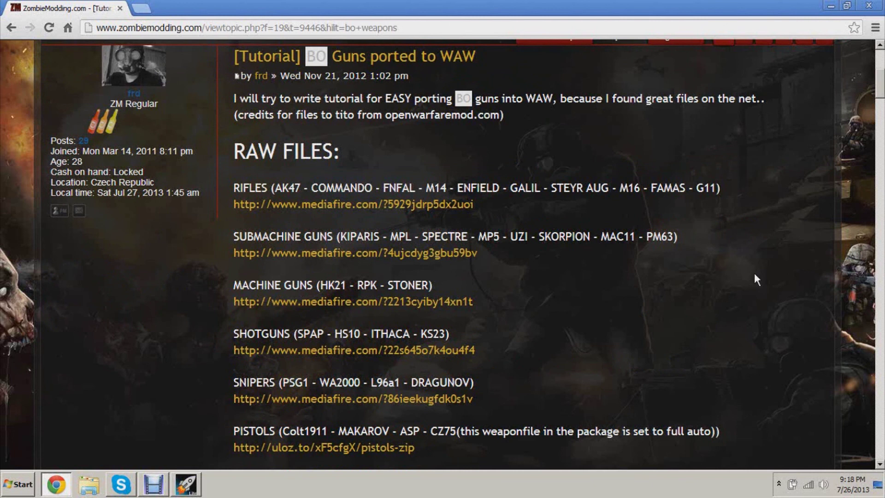
{"action": "scroll", "coordinate": [761, 270], "scroll_direction": "up", "scroll_amount": 3}
{"action": "scroll", "coordinate": [582, 241], "scroll_direction": "down", "scroll_amount": 3}
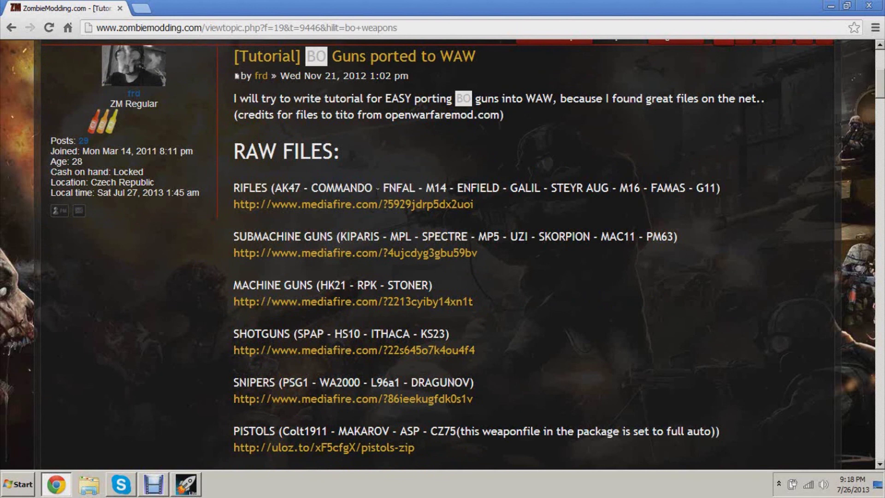
{"action": "scroll", "coordinate": [645, 231], "scroll_direction": "down", "scroll_amount": 10}
{"action": "scroll", "coordinate": [639, 258], "scroll_direction": "up", "scroll_amount": 12}
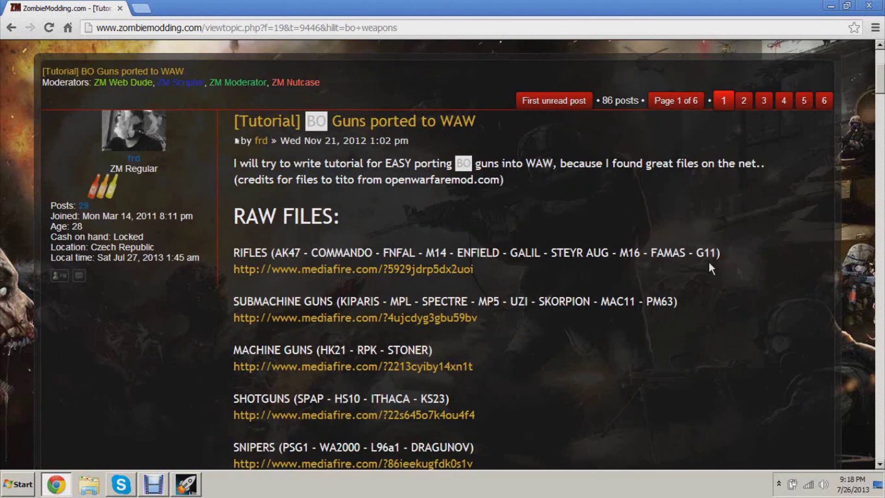
{"action": "left_click", "coordinate": [830, 6]}
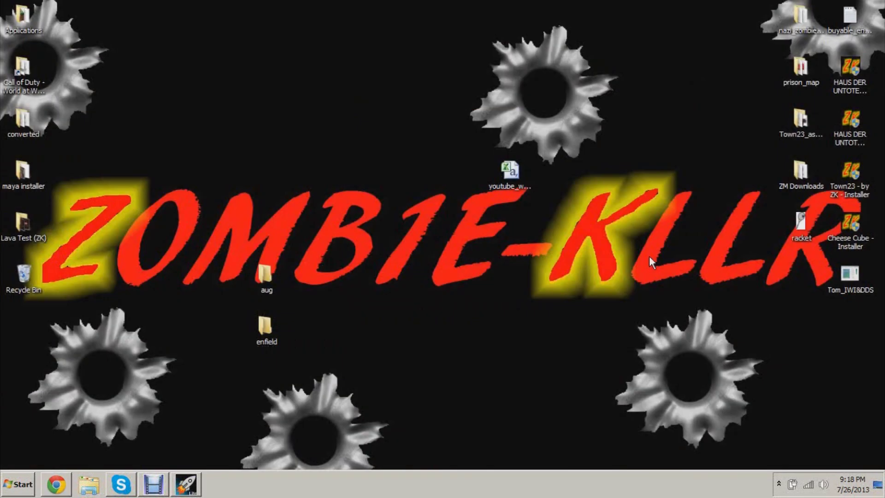